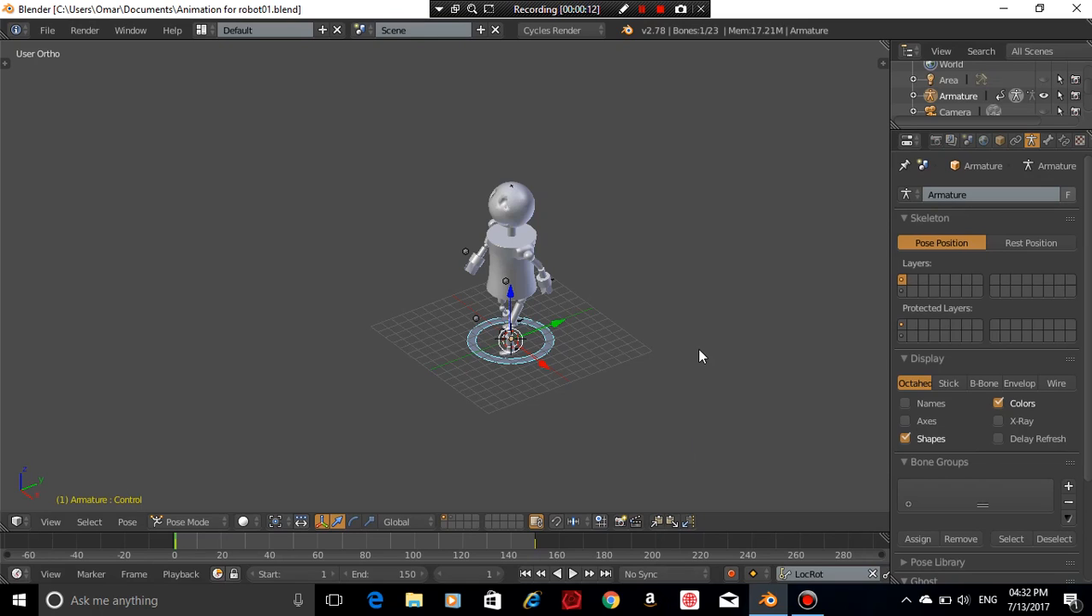
Play the robot's walk animation and examine it from several sides, stopping it and returning to frame 1
{"action": "left_click", "coordinate": [572, 574]}
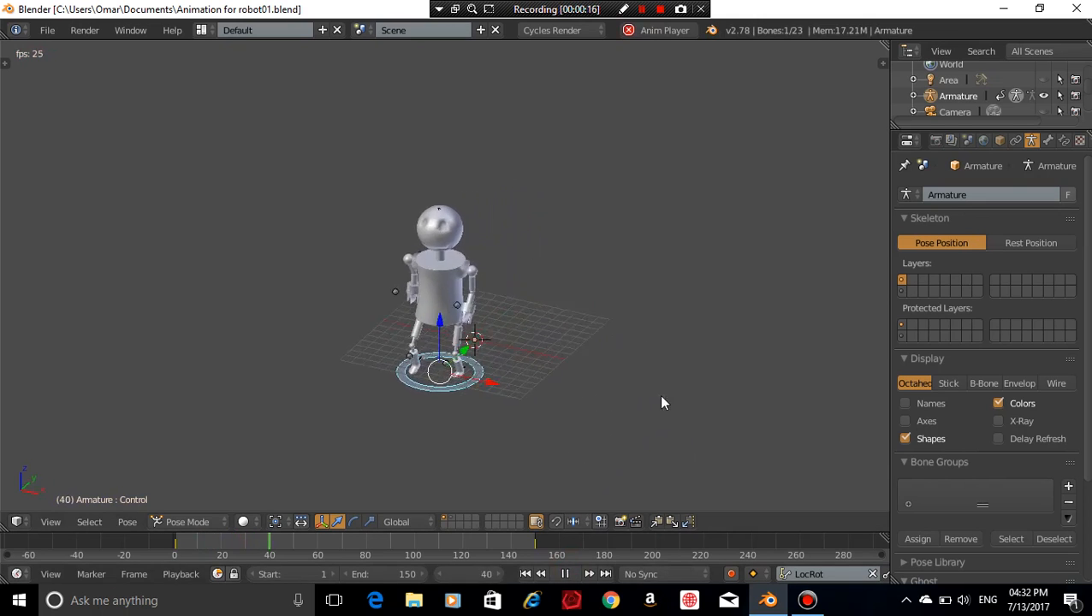
{"action": "middle_click_drag", "start_coordinate": [661, 402], "coordinate": [824, 365]}
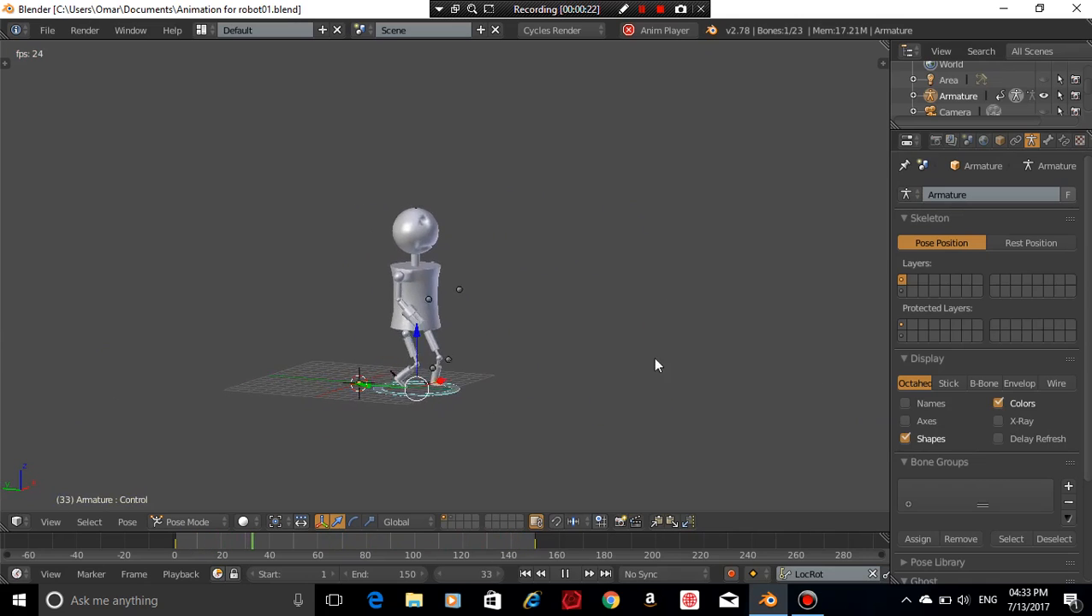
{"action": "middle_click_drag", "start_coordinate": [655, 358], "coordinate": [782, 310]}
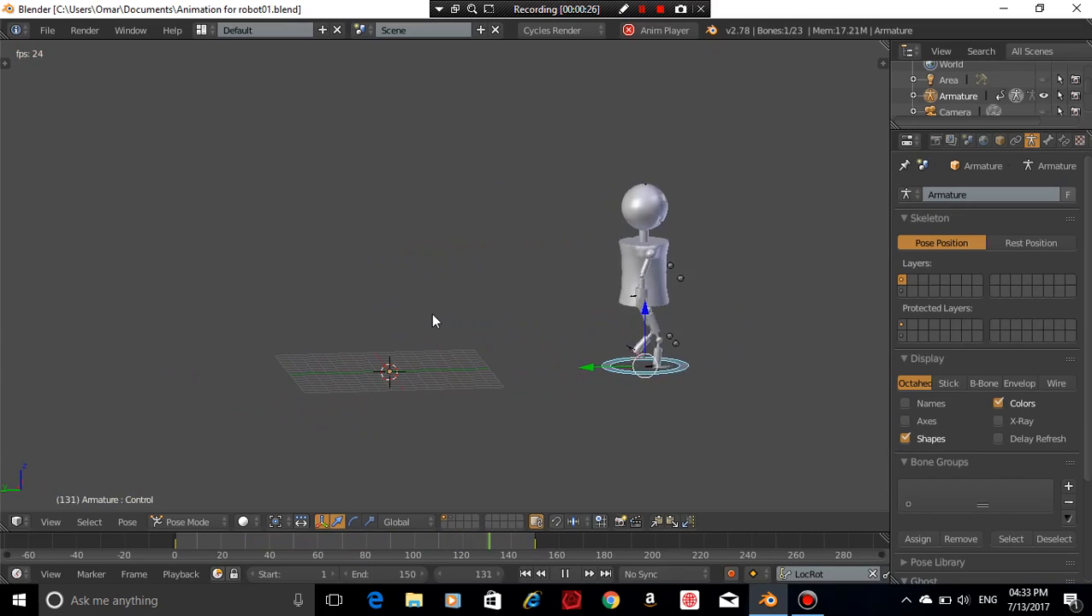
{"action": "middle_click_drag", "start_coordinate": [434, 319], "coordinate": [805, 358]}
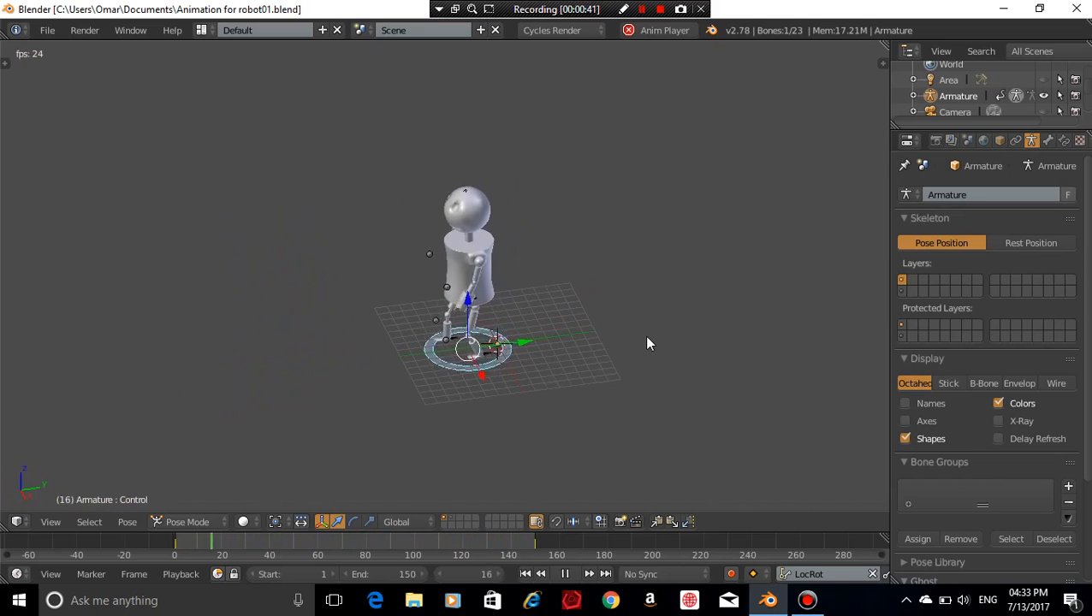
{"action": "middle_click_drag", "start_coordinate": [750, 373], "coordinate": [590, 313]}
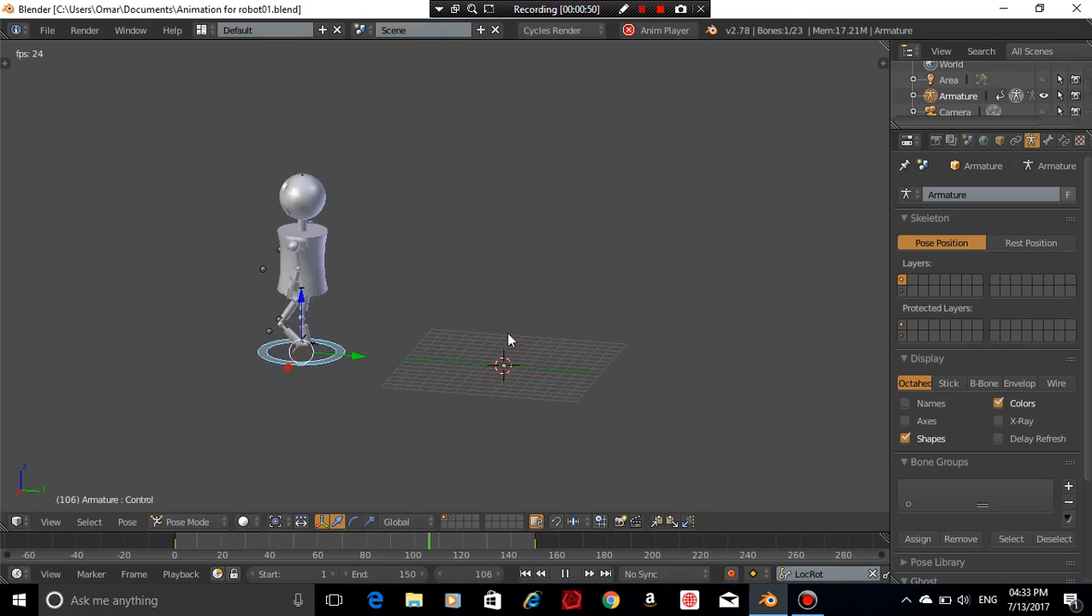
{"action": "middle_click_drag", "start_coordinate": [501, 338], "coordinate": [565, 383]}
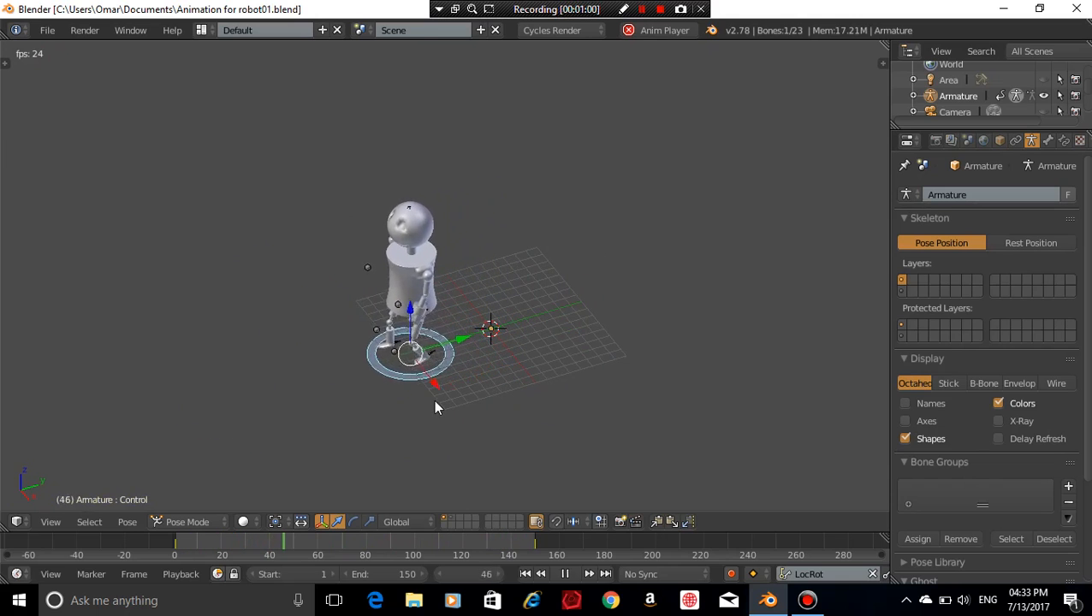
{"action": "middle_click_drag", "start_coordinate": [433, 400], "coordinate": [487, 421]}
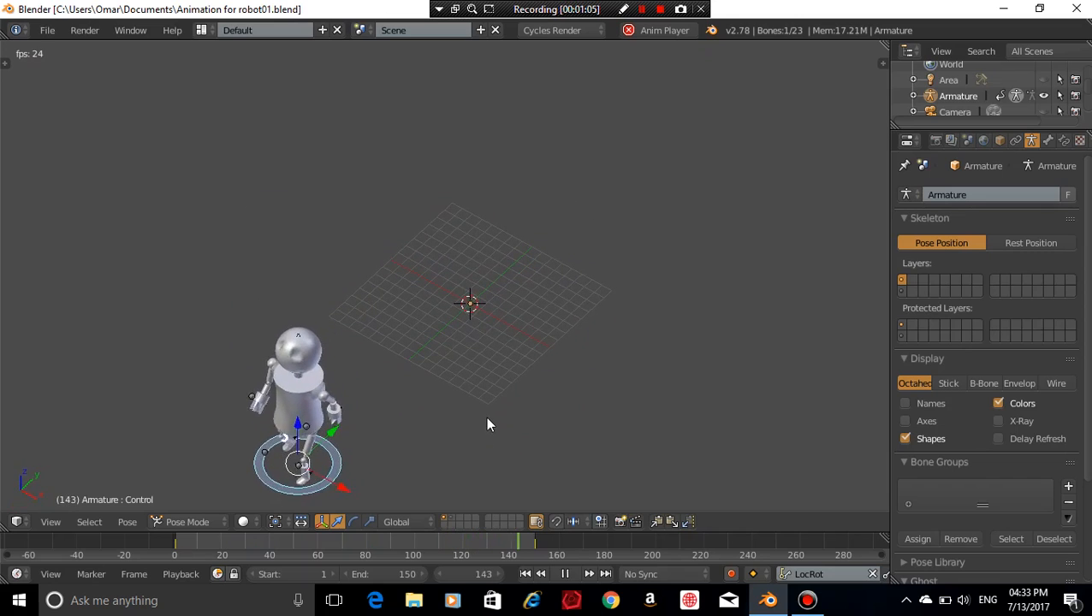
{"action": "scroll", "coordinate": [536, 344], "scroll_direction": "up", "scroll_amount": 1}
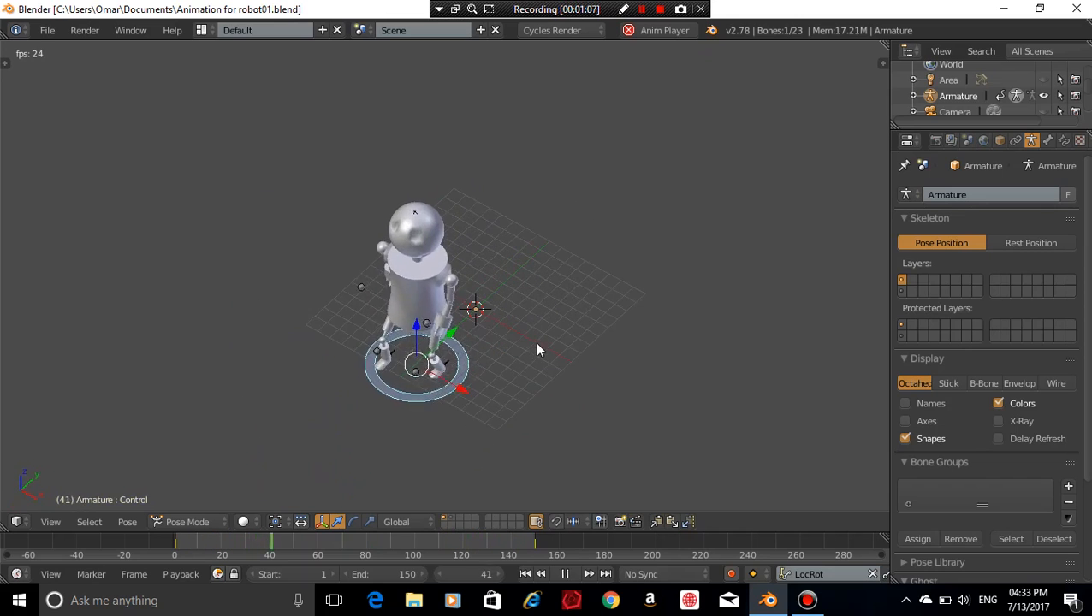
{"action": "middle_click_drag", "start_coordinate": [537, 344], "coordinate": [427, 321]}
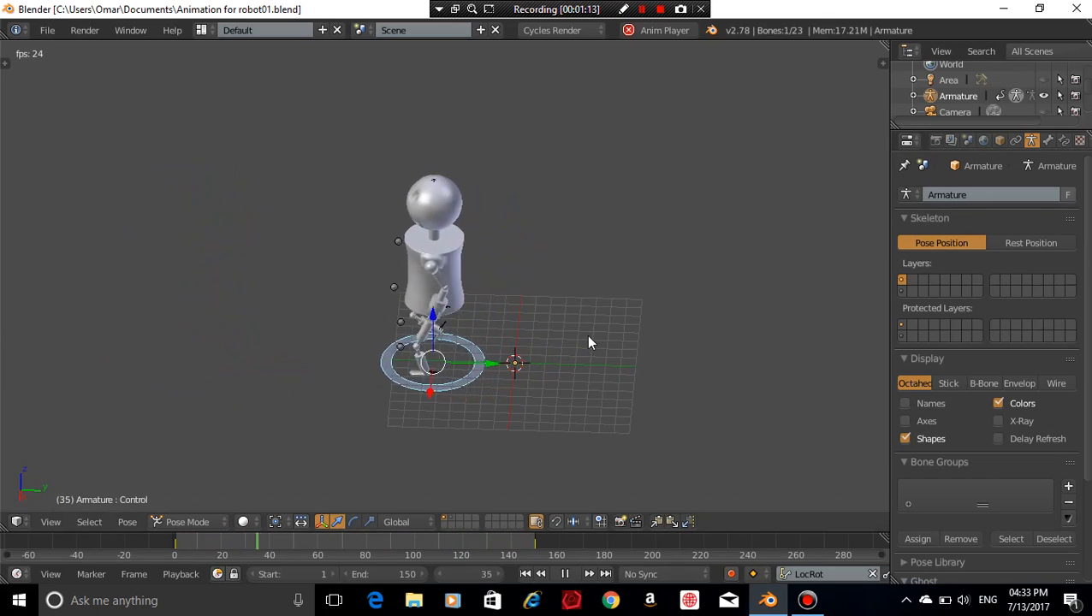
{"action": "scroll", "coordinate": [586, 335], "scroll_direction": "up", "scroll_amount": 1}
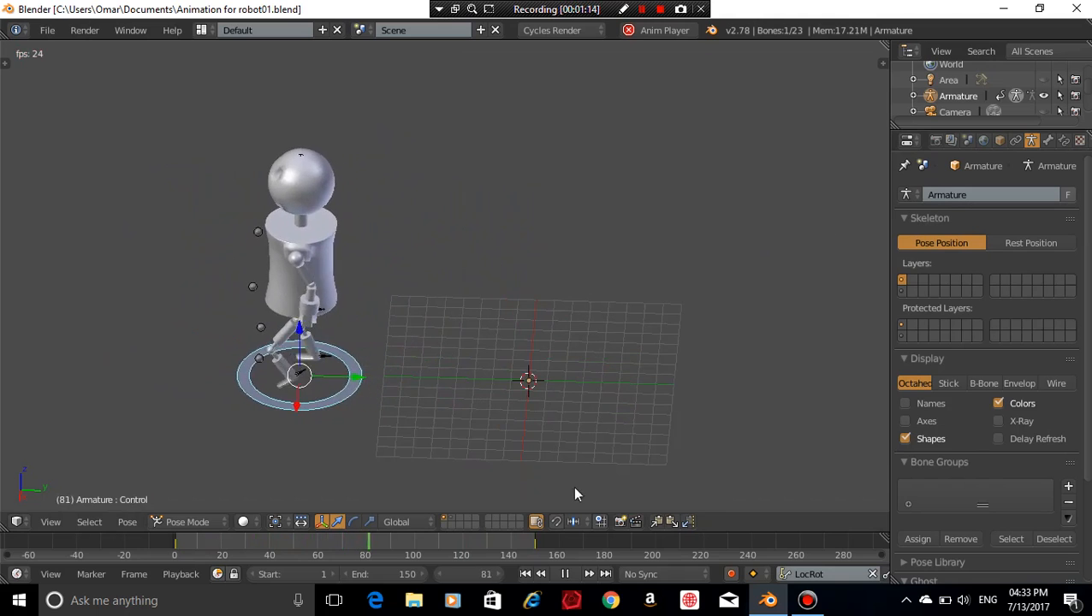
{"action": "left_click", "coordinate": [565, 574]}
{"action": "left_click", "coordinate": [526, 574]}
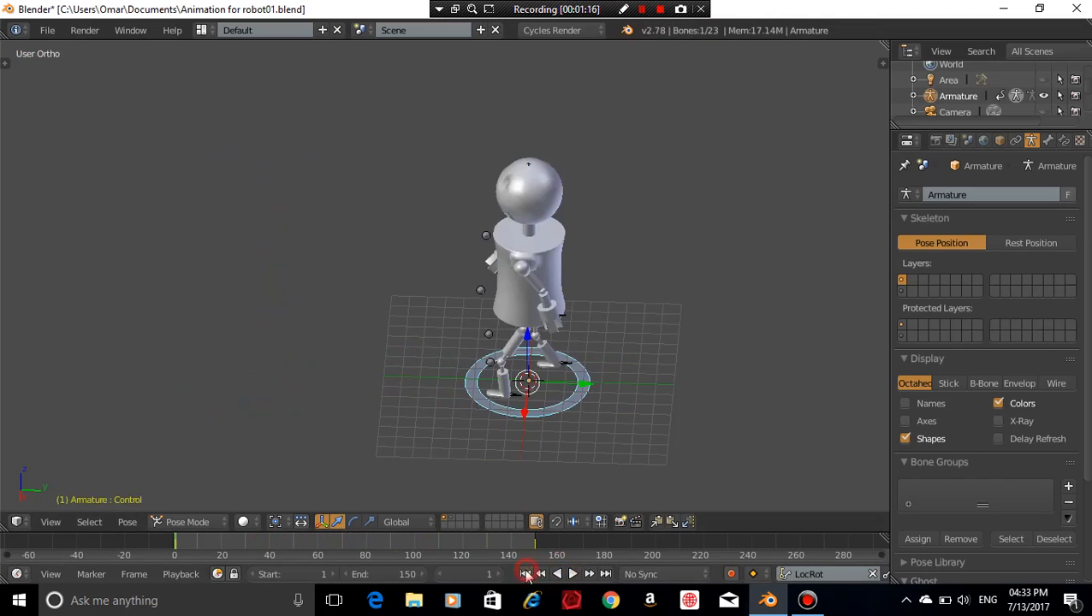
{"action": "middle_click_drag", "start_coordinate": [625, 352], "coordinate": [628, 329]}
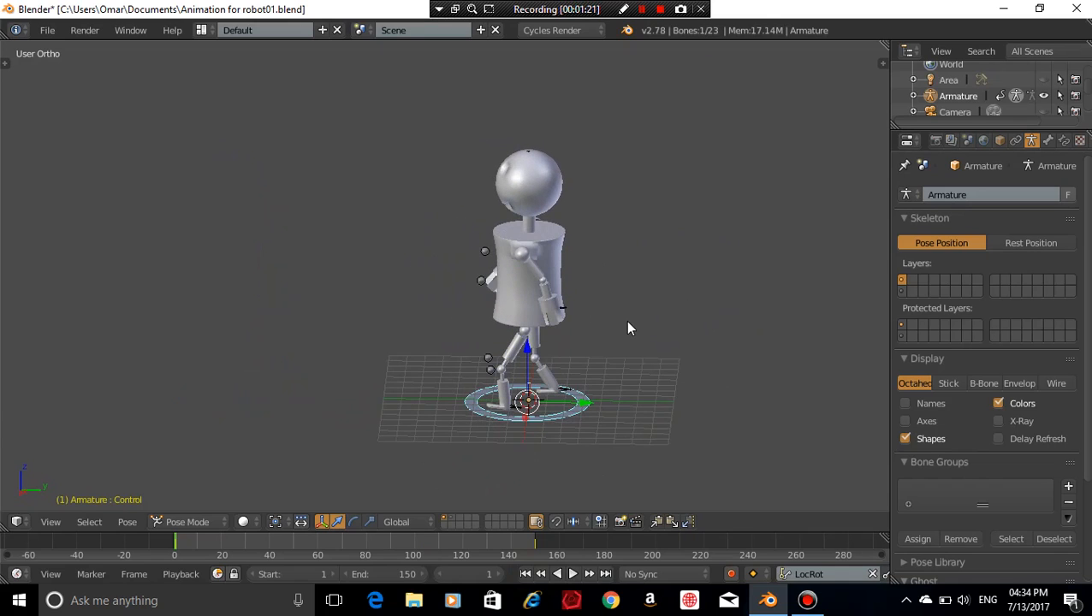
Open the recent file Animation for robot.blend
{"action": "left_click", "coordinate": [50, 32]}
{"action": "mouse_move", "coordinate": [157, 89]}
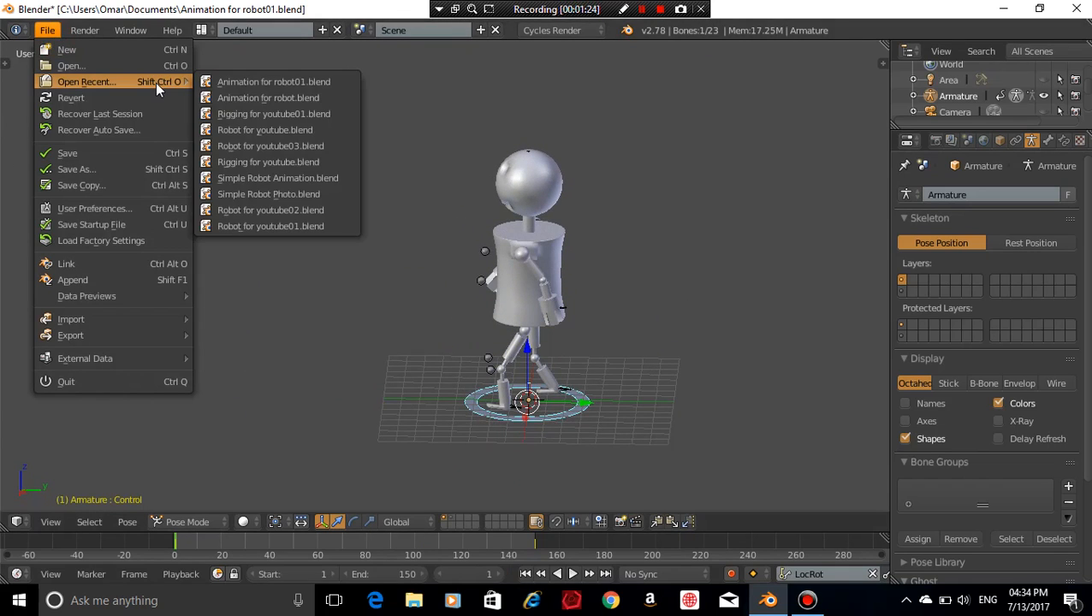
{"action": "left_click", "coordinate": [226, 97]}
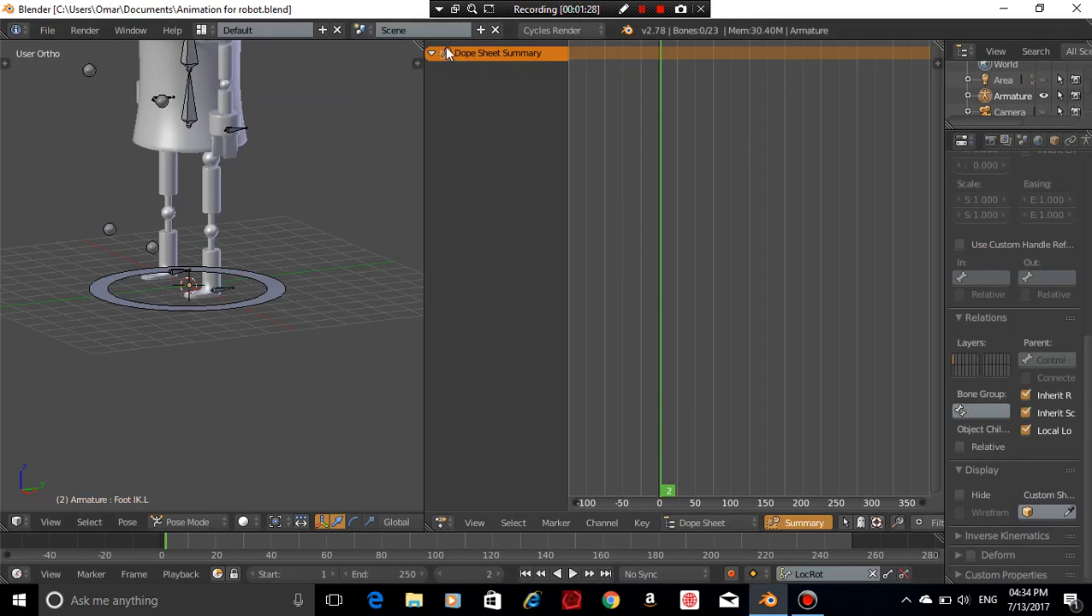
Join the Dope Sheet area into the 3D view so the whole robot has one large viewport
{"action": "mouse_move", "coordinate": [422, 43]}
{"action": "left_mouse_down"}
{"action": "mouse_move", "coordinate": [491, 89]}
{"action": "mouse_move", "coordinate": [589, 78]}
{"action": "mouse_move", "coordinate": [634, 297]}
{"action": "left_mouse_up"}
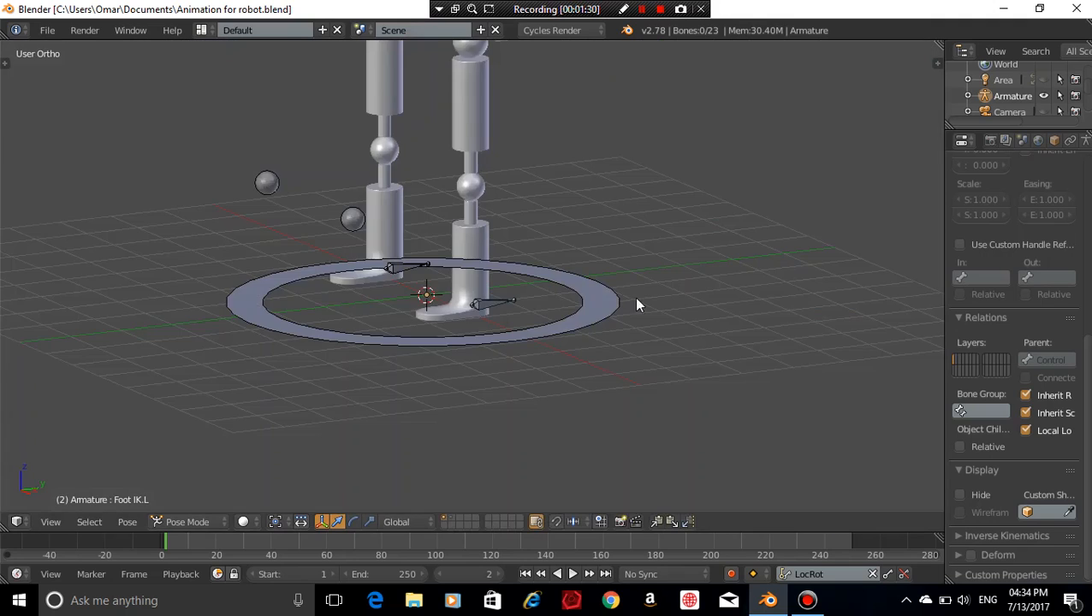
{"action": "scroll", "coordinate": [643, 299], "scroll_direction": "down", "scroll_amount": 5}
{"action": "middle_click_drag", "start_coordinate": [629, 219], "coordinate": [600, 323]}
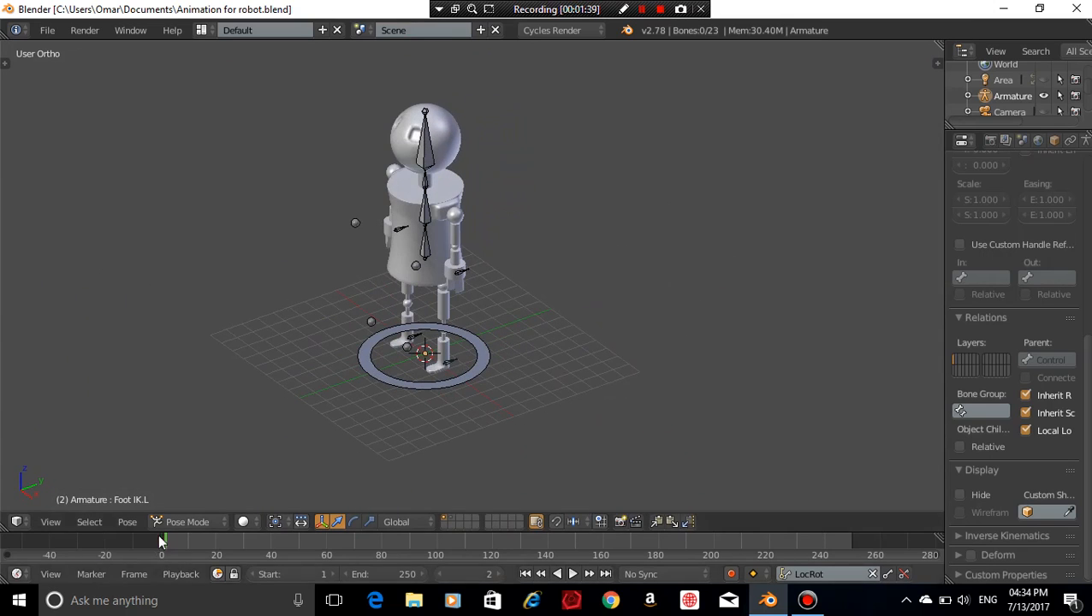
Save the file as a new copy named Animation for youtube.blend in the Documents folder
{"action": "key", "text": "ctrl+s"}
{"action": "left_click", "coordinate": [641, 354]}
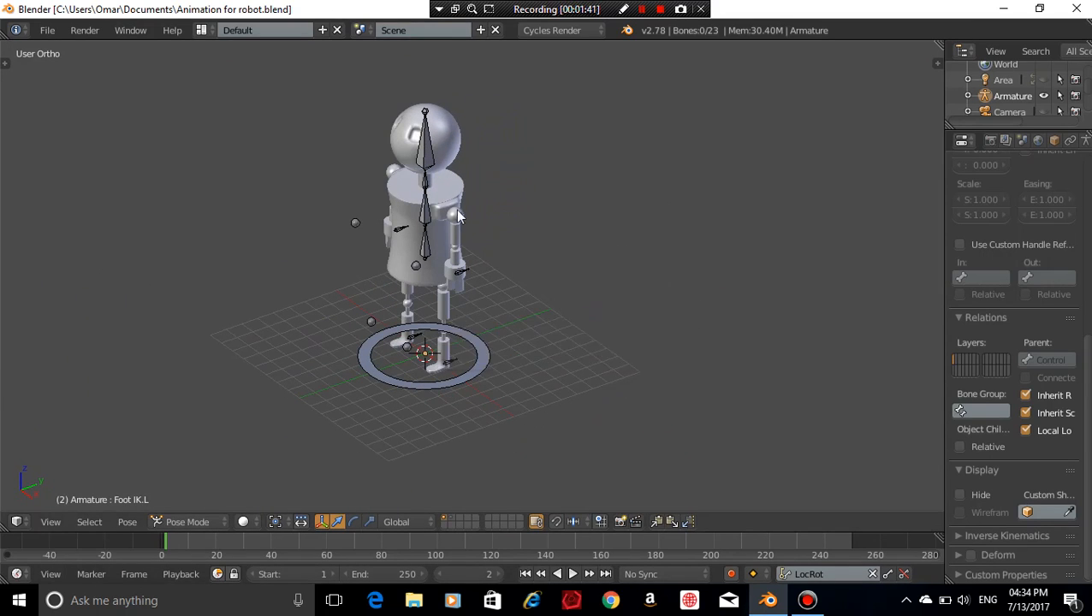
{"action": "key", "text": "ctrl+shift+s"}
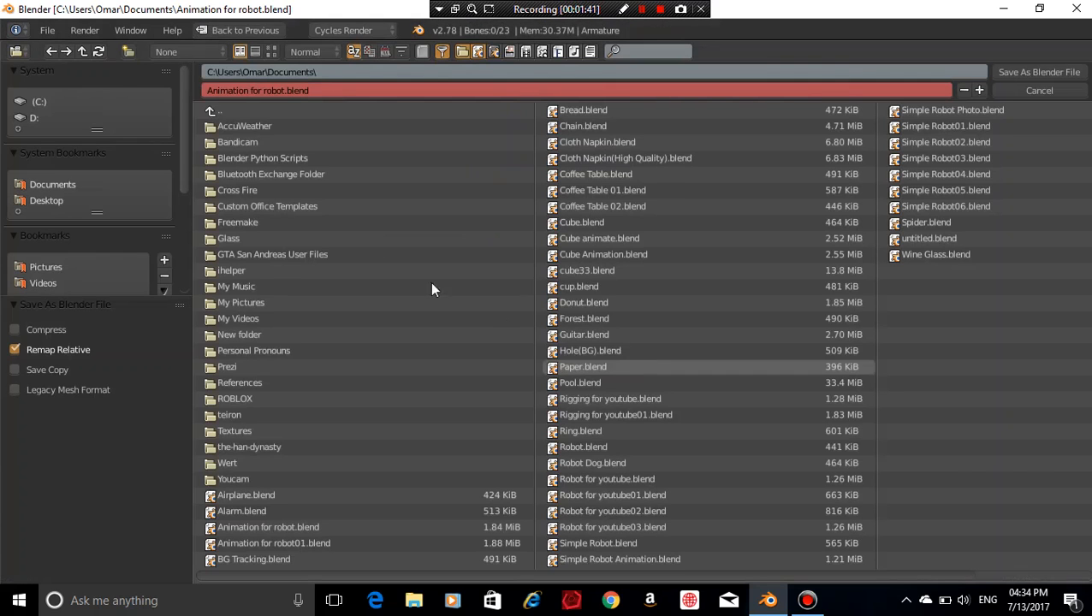
{"action": "left_click", "coordinate": [288, 92]}
{"action": "left_click", "coordinate": [289, 92]}
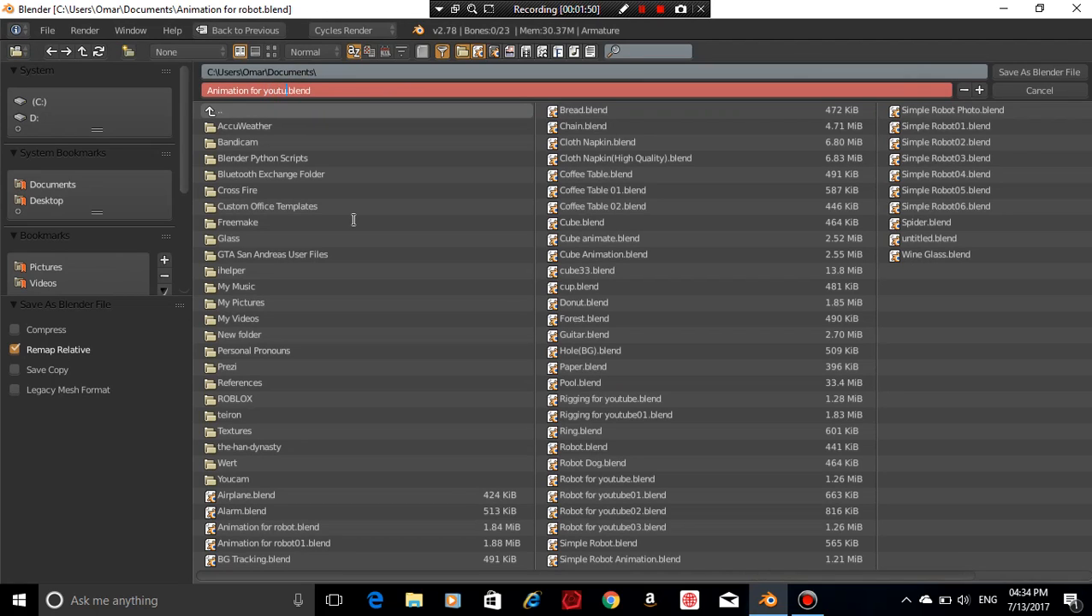
{"action": "key", "text": "Return"}
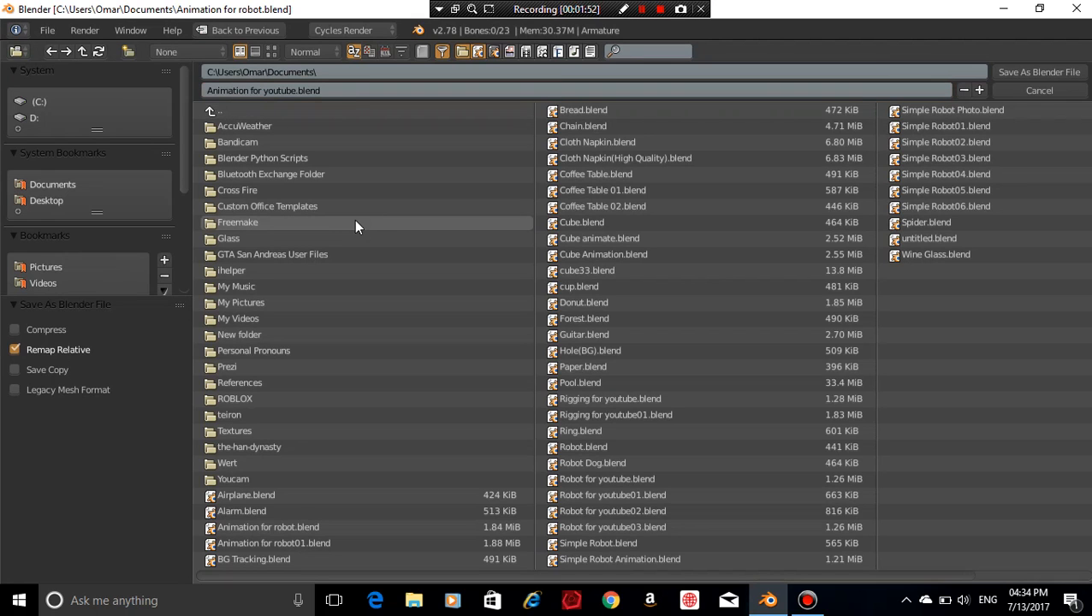
{"action": "left_click", "coordinate": [1024, 74]}
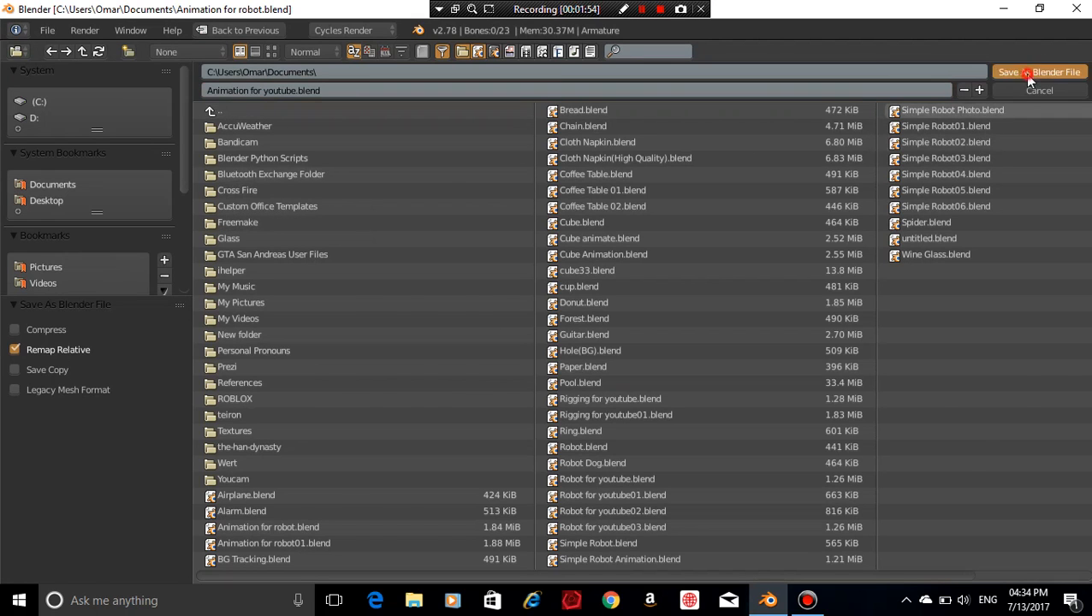
Select the robot mesh, widen the properties area and turn off viewport display of its Subdivision Surface modifier
{"action": "middle_click_drag", "start_coordinate": [687, 293], "coordinate": [514, 227]}
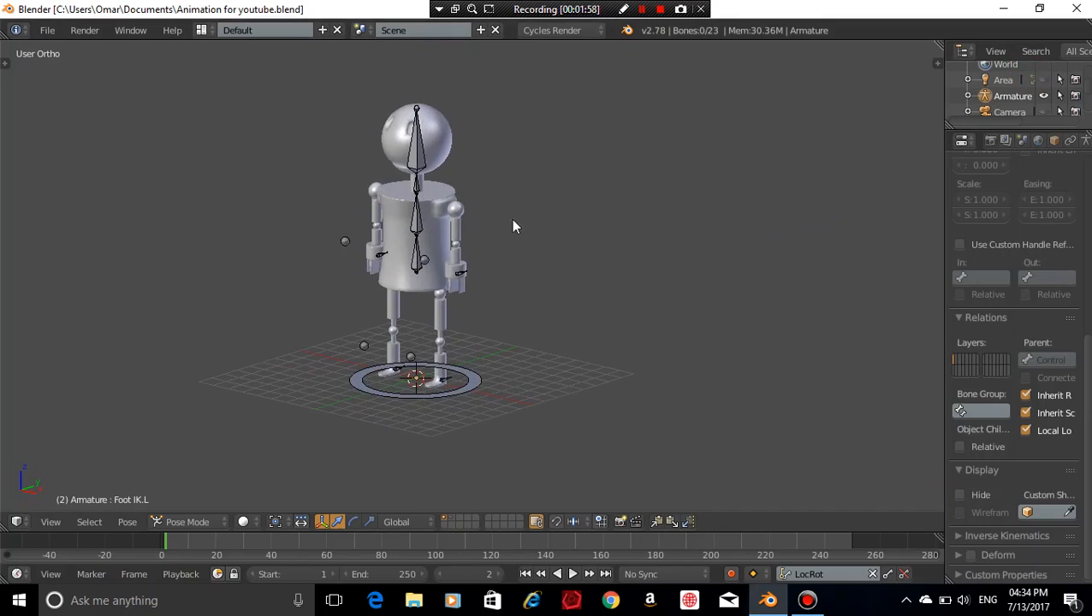
{"action": "right_click", "coordinate": [434, 239]}
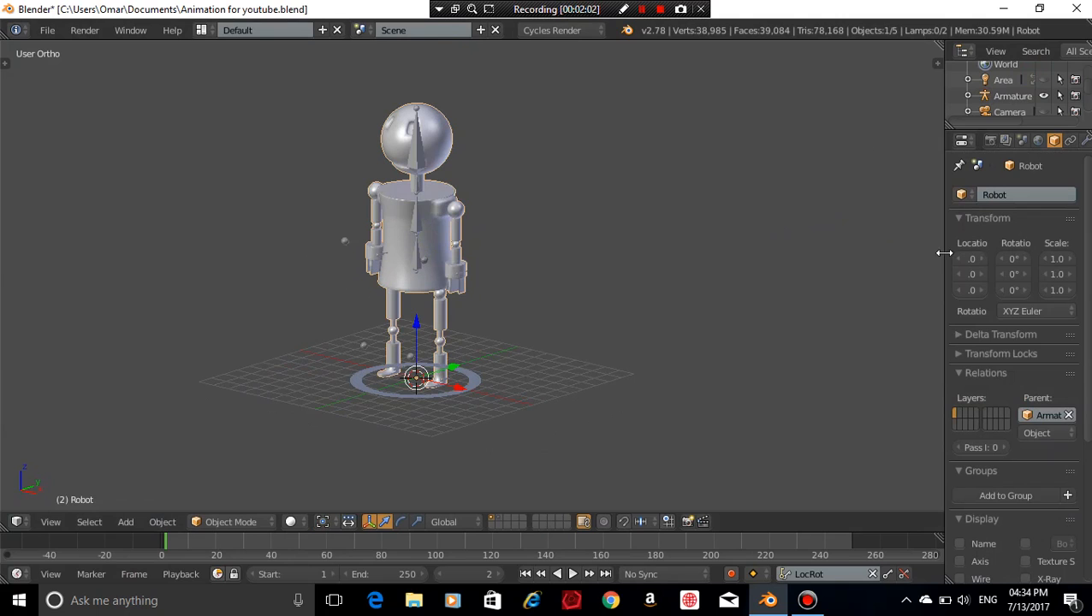
{"action": "left_click_drag", "start_coordinate": [943, 250], "coordinate": [864, 299]}
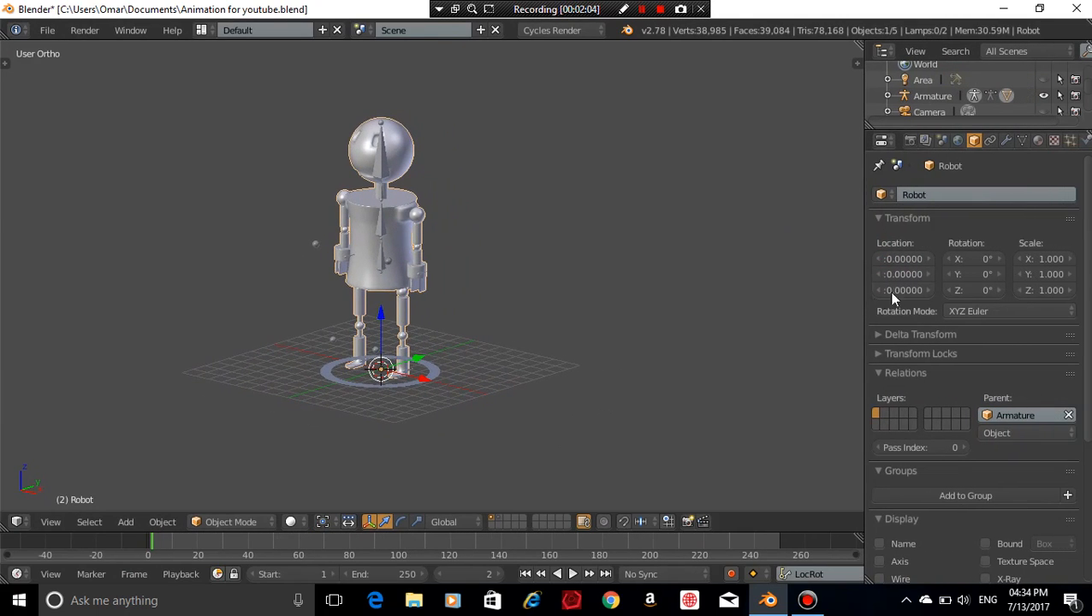
{"action": "left_click", "coordinate": [1007, 142]}
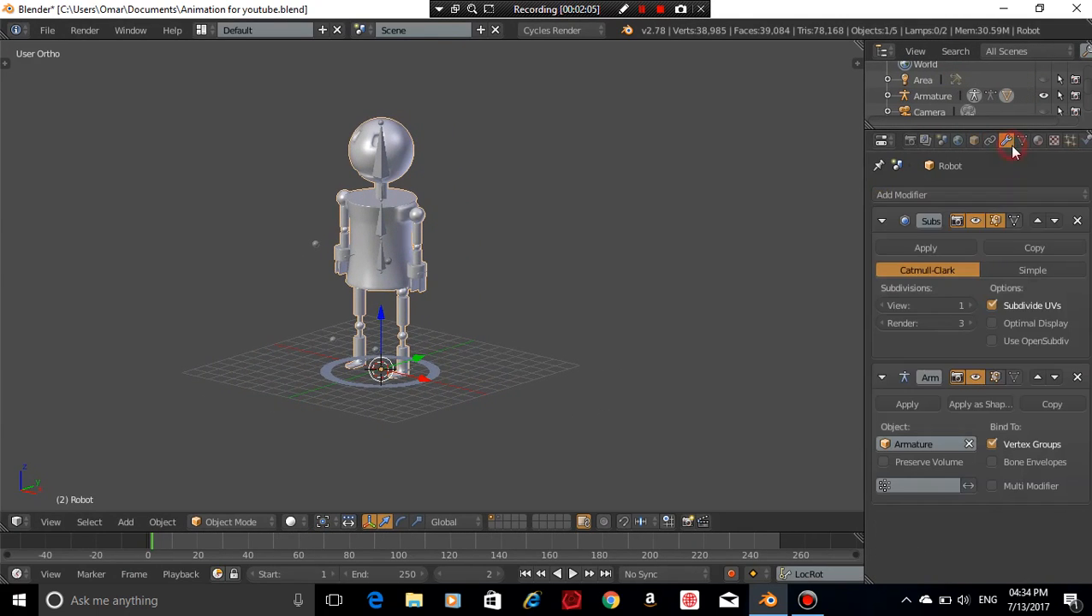
{"action": "left_click", "coordinate": [976, 221]}
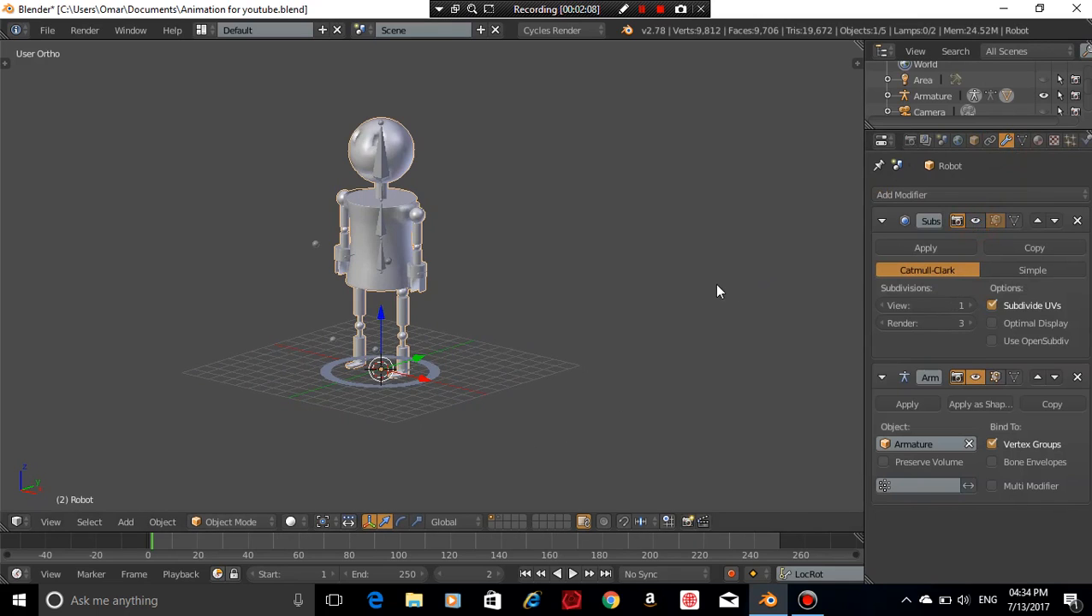
{"action": "key", "text": "n"}
{"action": "key", "text": "n"}
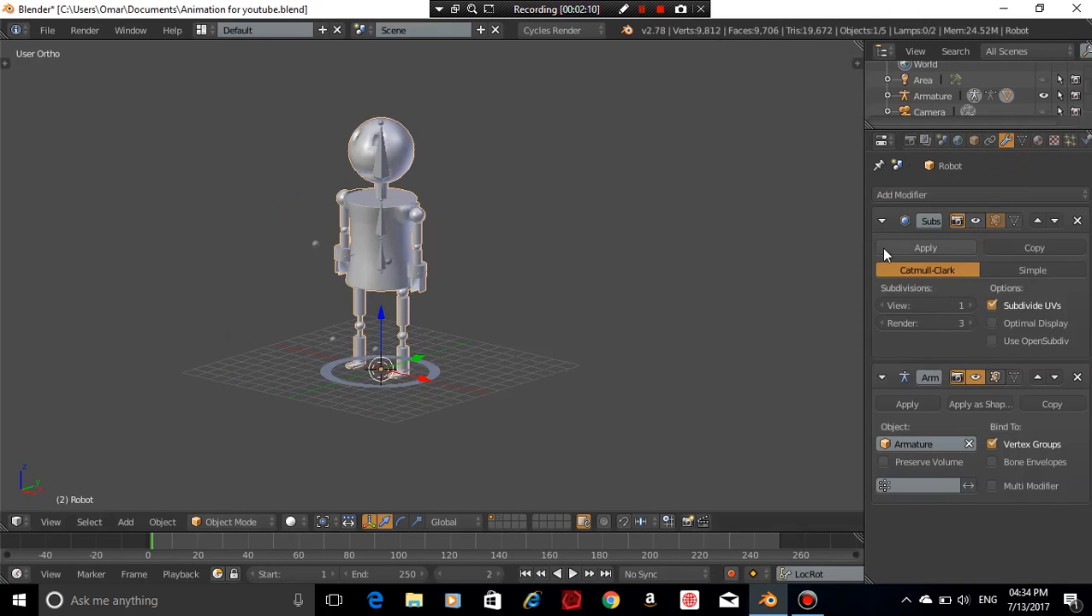
Switch back to the armature in Pose Mode by selecting its head bone, and leave all bones deselected
{"action": "middle_click_drag", "start_coordinate": [461, 276], "coordinate": [432, 278]}
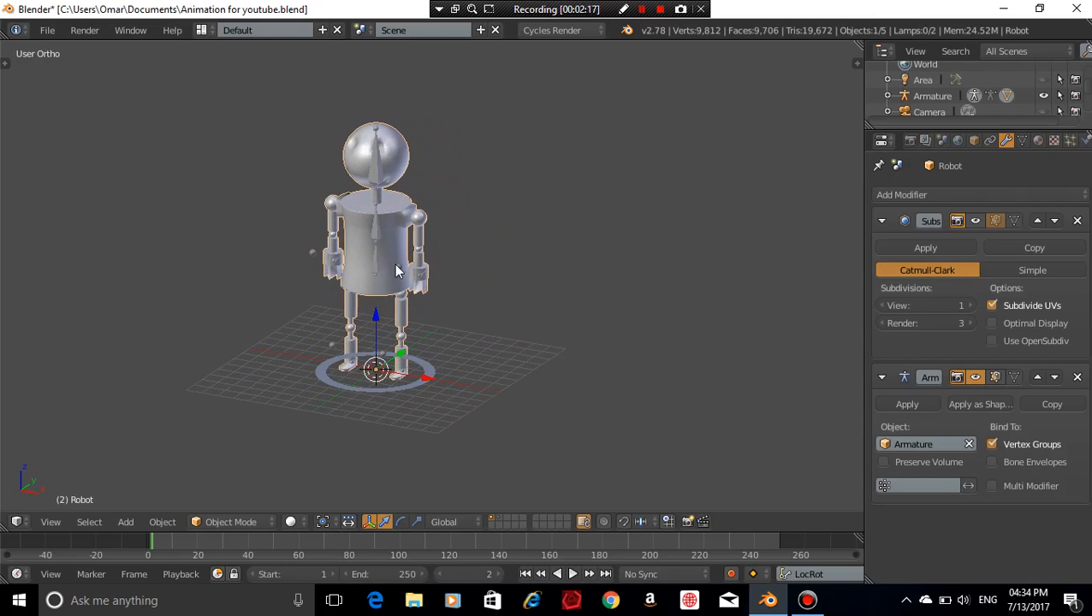
{"action": "key", "text": "a"}
{"action": "right_click", "coordinate": [377, 161]}
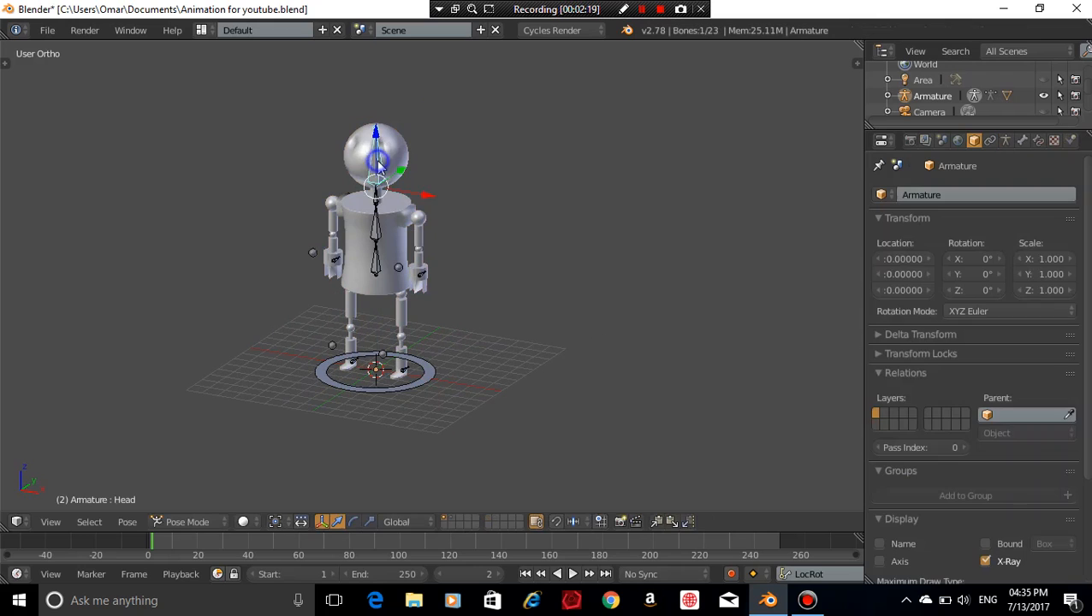
{"action": "scroll", "coordinate": [599, 240], "scroll_direction": "down", "scroll_amount": 3}
{"action": "scroll", "coordinate": [600, 242], "scroll_direction": "up", "scroll_amount": 4}
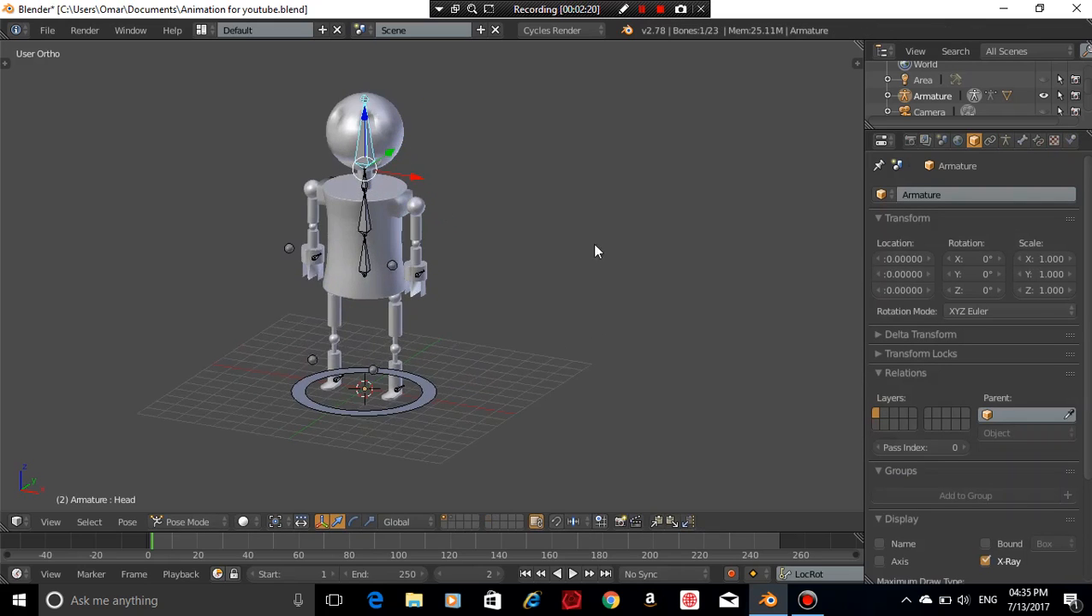
{"action": "middle_click_drag", "start_coordinate": [593, 243], "coordinate": [746, 190]}
{"action": "key", "text": "a"}
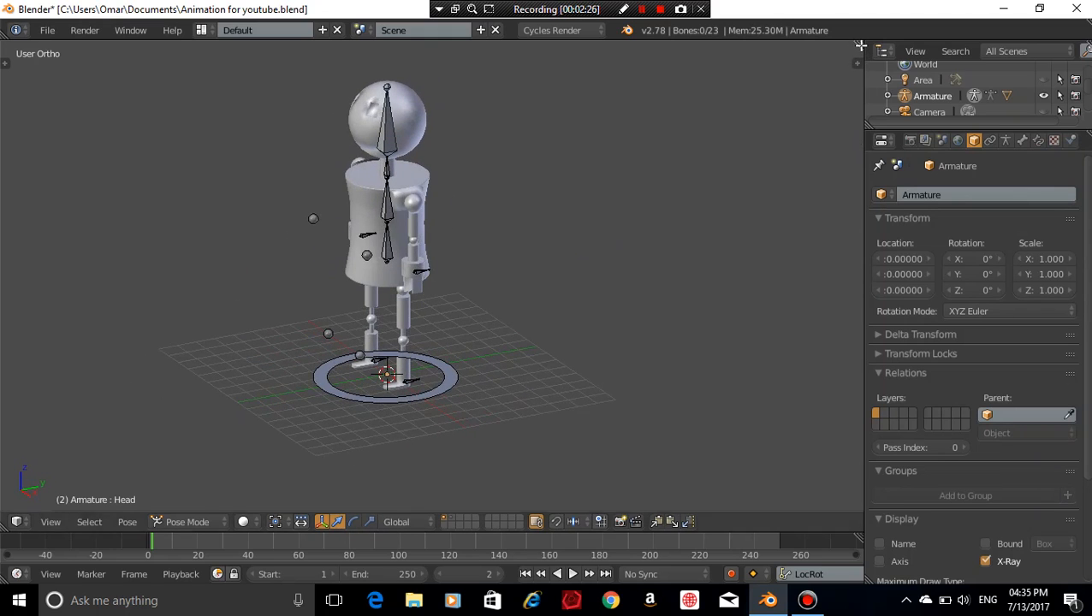
Split the 3D view into two side-by-side areas and change the second one to a Dope Sheet
{"action": "left_click_drag", "start_coordinate": [856, 45], "coordinate": [498, 223]}
{"action": "left_click_drag", "start_coordinate": [445, 419], "coordinate": [469, 420]}
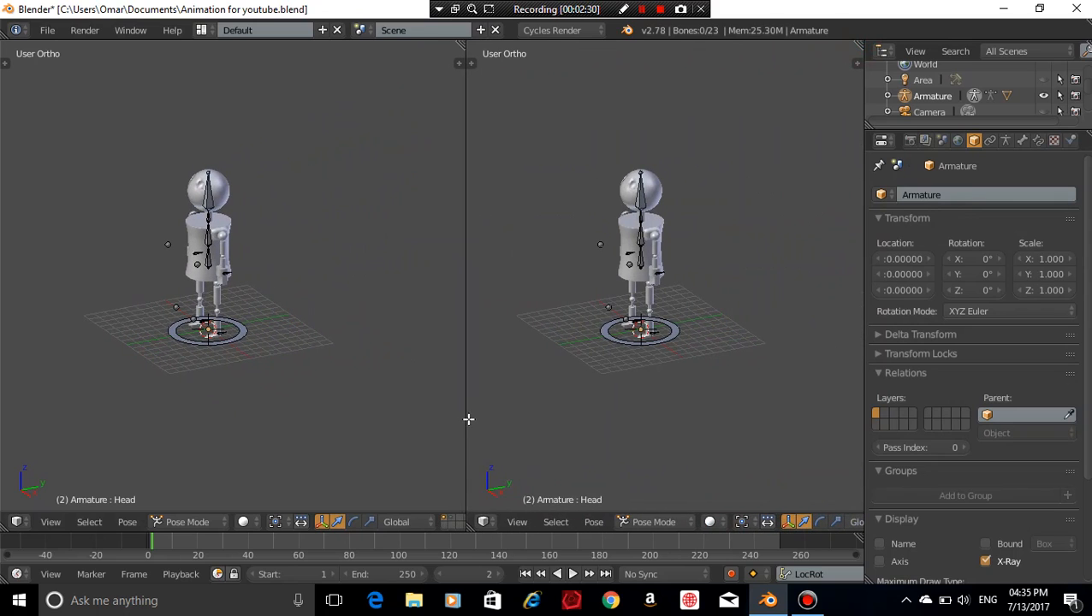
{"action": "left_click", "coordinate": [490, 525]}
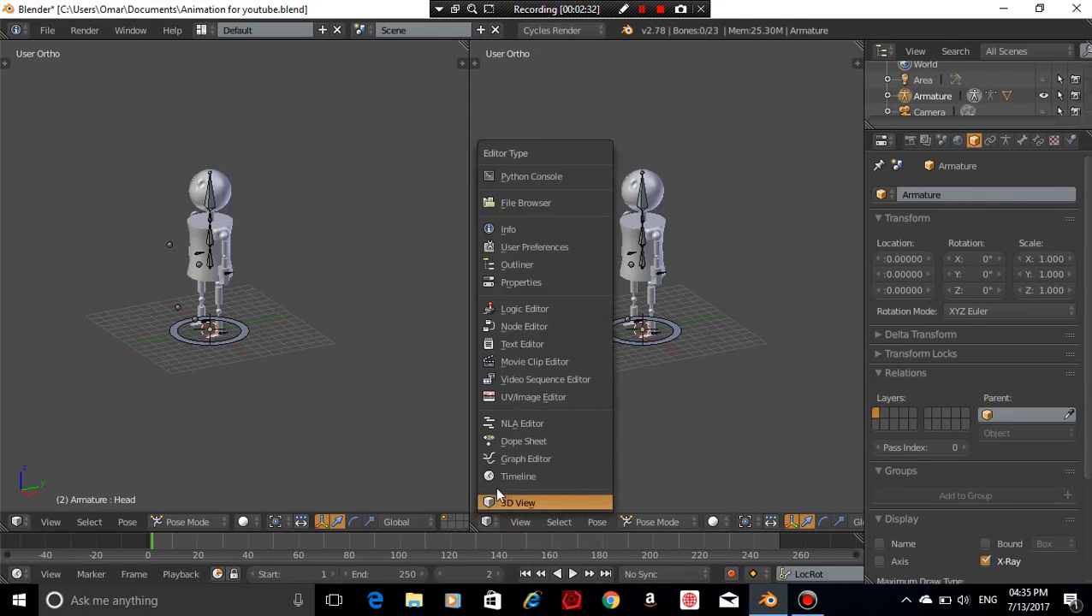
{"action": "left_click", "coordinate": [508, 440]}
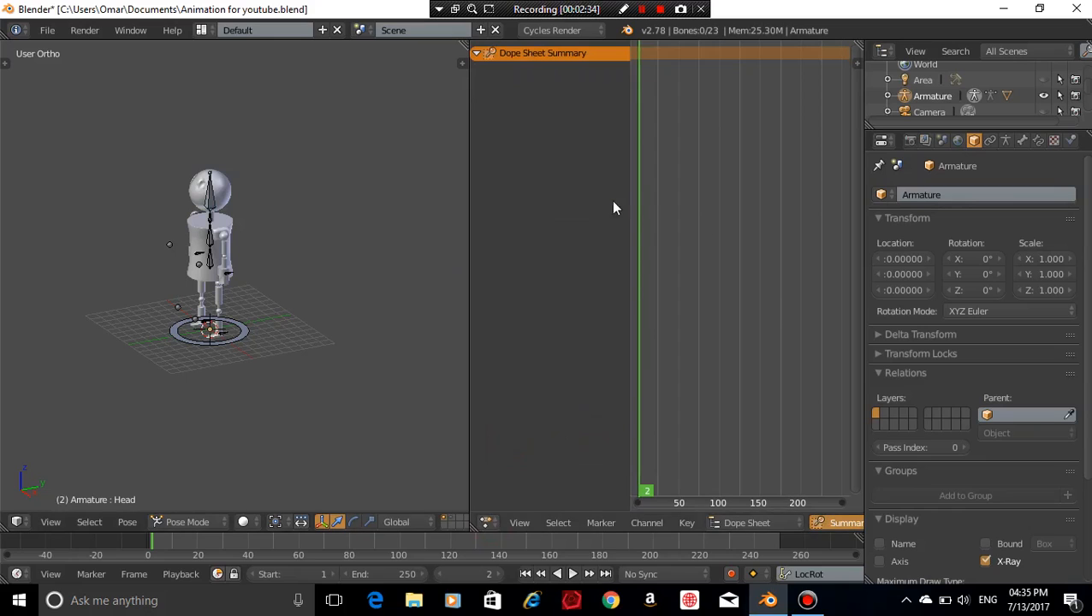
{"action": "scroll", "coordinate": [689, 455], "scroll_direction": "down", "scroll_amount": 5}
{"action": "scroll", "coordinate": [713, 451], "scroll_direction": "up", "scroll_amount": 13}
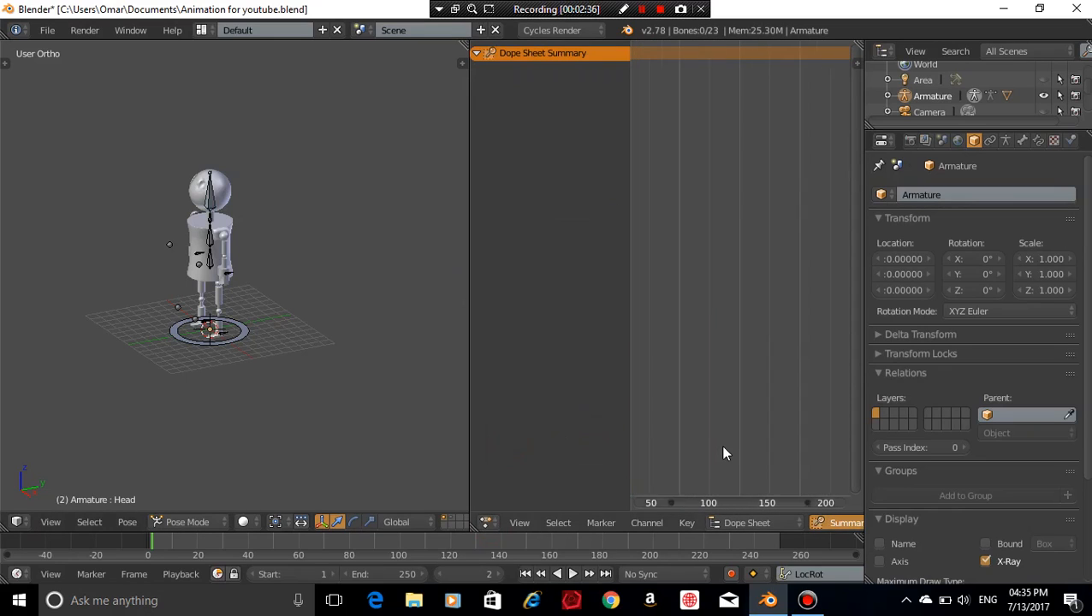
{"action": "scroll", "coordinate": [723, 449], "scroll_direction": "up", "scroll_amount": 4}
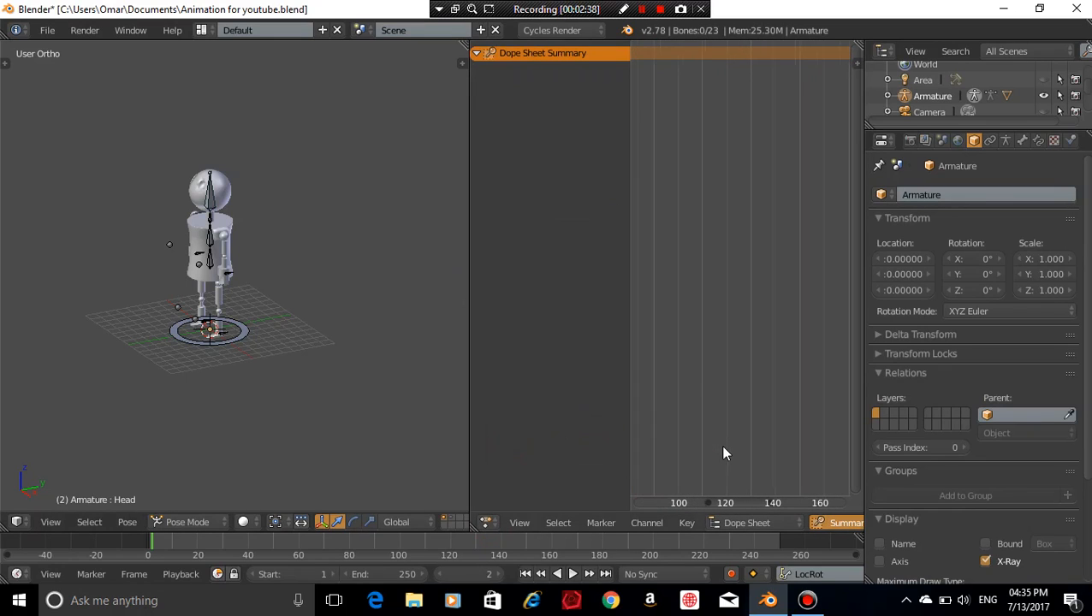
{"action": "left_click_drag", "start_coordinate": [630, 226], "coordinate": [514, 267]}
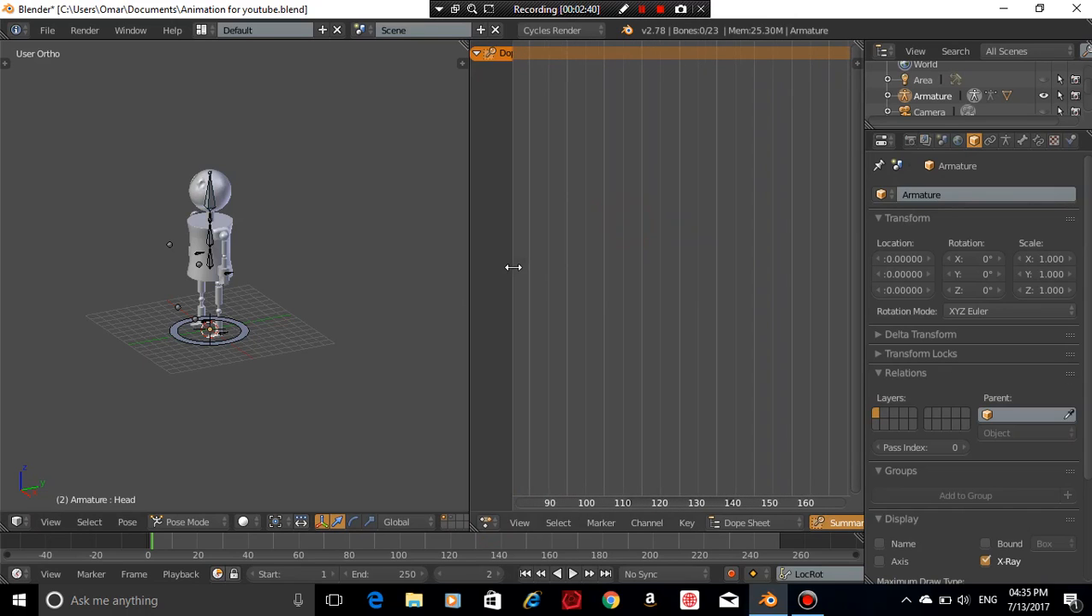
{"action": "scroll", "coordinate": [631, 475], "scroll_direction": "down", "scroll_amount": 5}
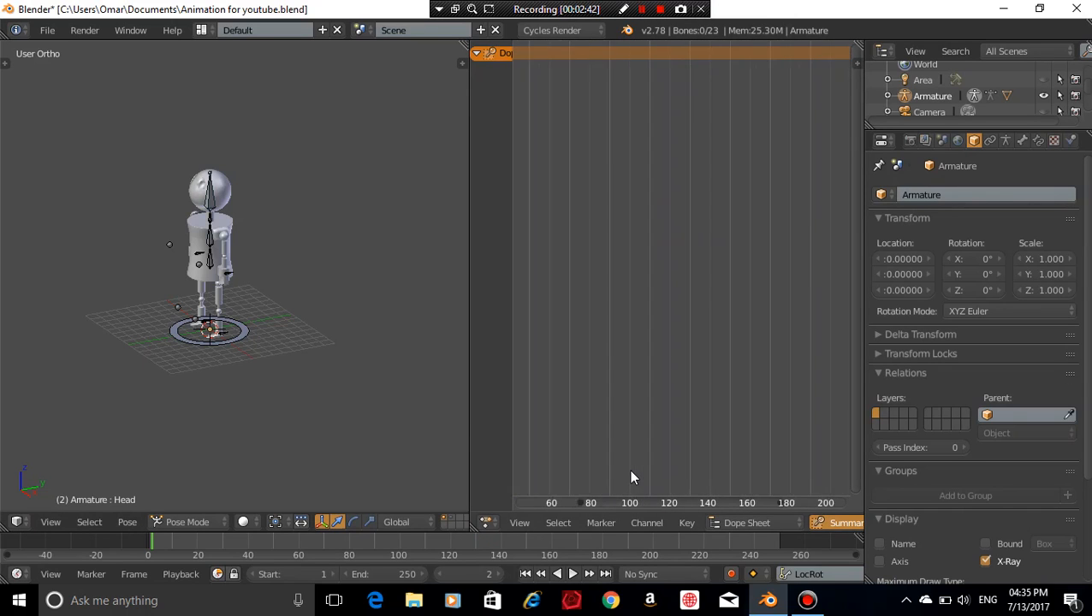
{"action": "scroll", "coordinate": [631, 477], "scroll_direction": "up", "scroll_amount": 6}
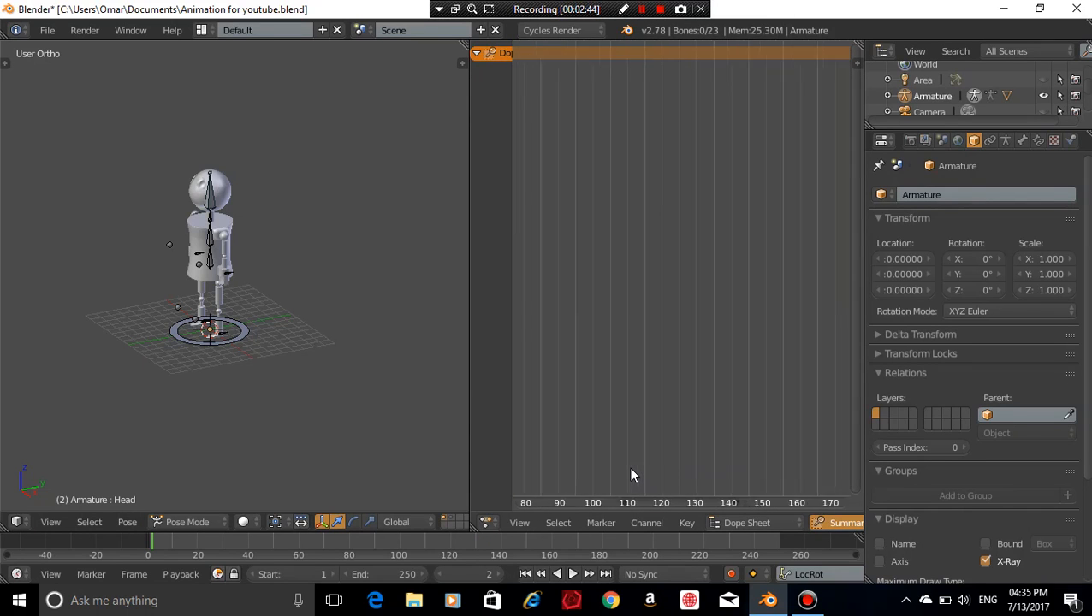
{"action": "scroll", "coordinate": [631, 475], "scroll_direction": "up", "scroll_amount": 1}
{"action": "scroll", "coordinate": [631, 476], "scroll_direction": "up", "scroll_amount": 1}
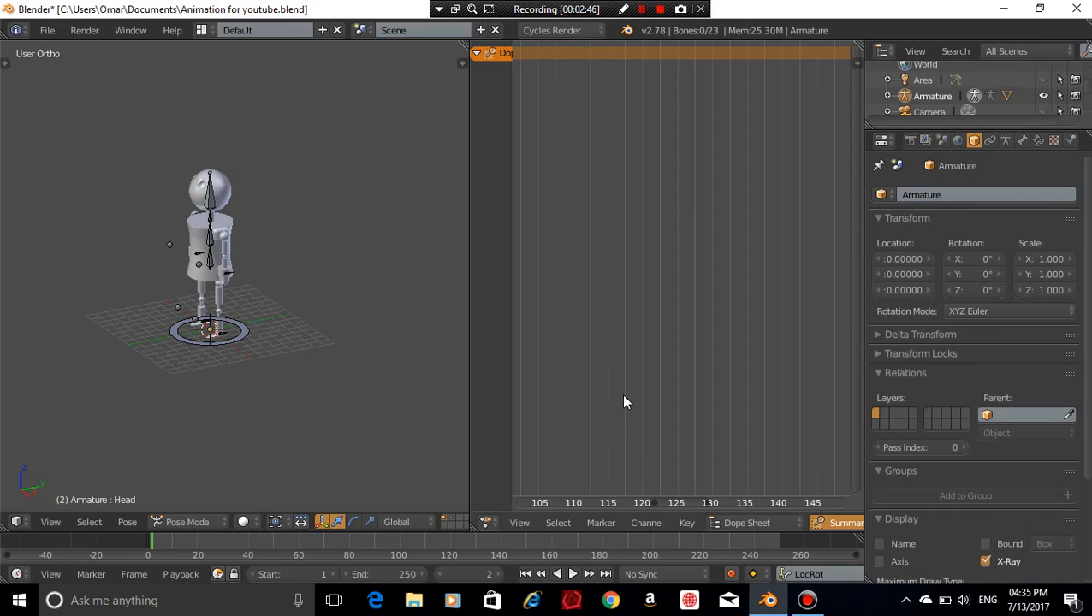
{"action": "middle_click_drag", "start_coordinate": [601, 350], "coordinate": [692, 368]}
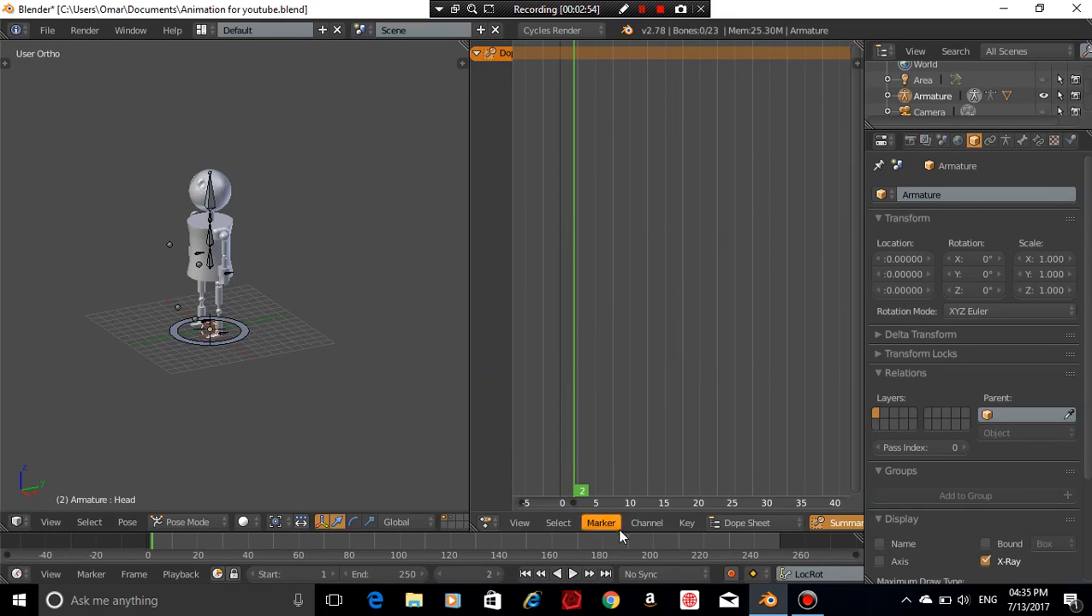
{"action": "key", "text": "Left"}
{"action": "key", "text": "Left"}
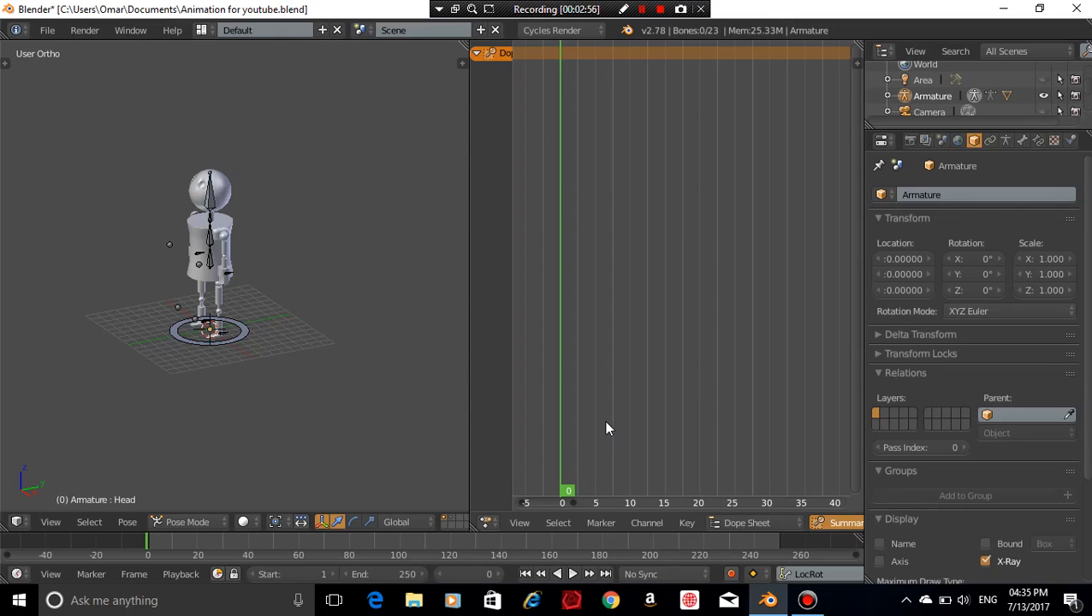
{"action": "key", "text": "Right"}
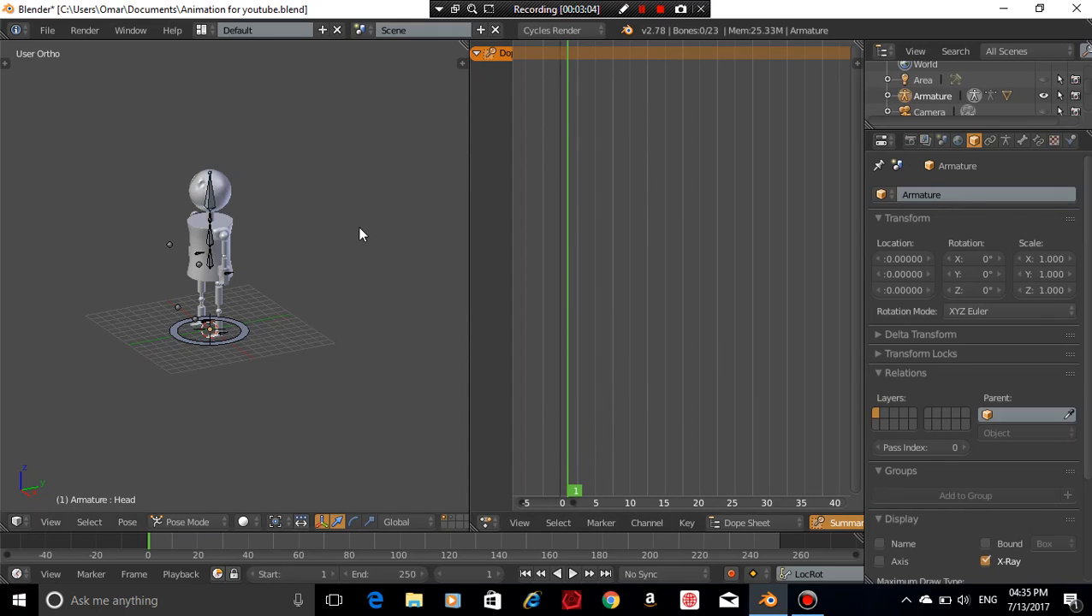
Show the robot in the right orthographic view and save the file over Animation for youtube.blend
{"action": "key", "text": "KP_3"}
{"action": "mouse_move", "coordinate": [326, 381]}
{"action": "middle_mouse_down", "text": "shift"}
{"action": "mouse_move", "coordinate": [415, 322]}
{"action": "mouse_move", "coordinate": [321, 375]}
{"action": "middle_mouse_up", "text": "shift"}
{"action": "scroll", "coordinate": [415, 322], "scroll_direction": "up", "scroll_amount": 3}
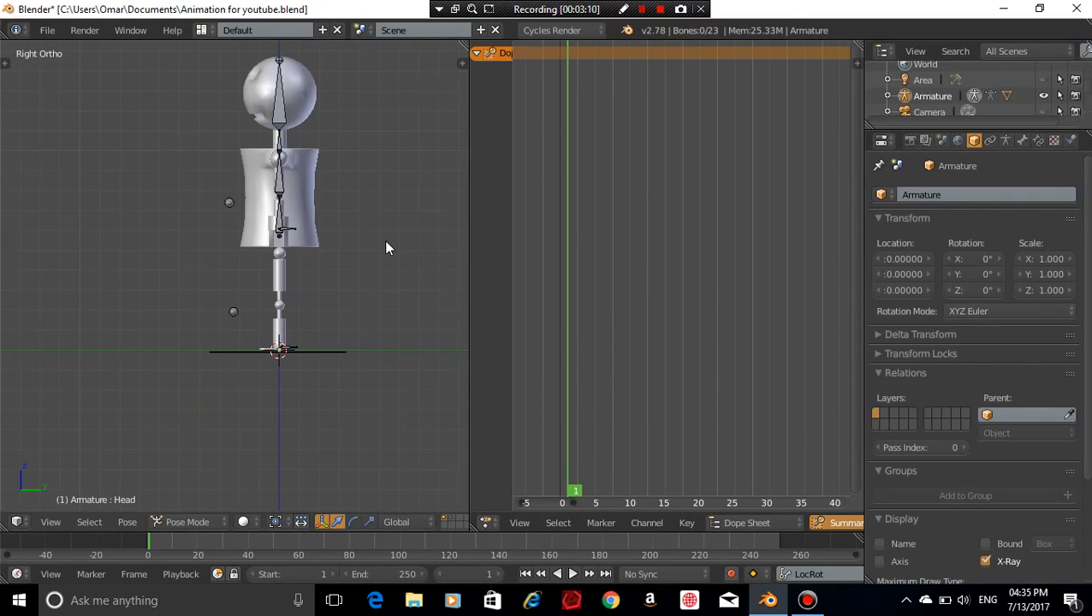
{"action": "key", "text": "ctrl+s"}
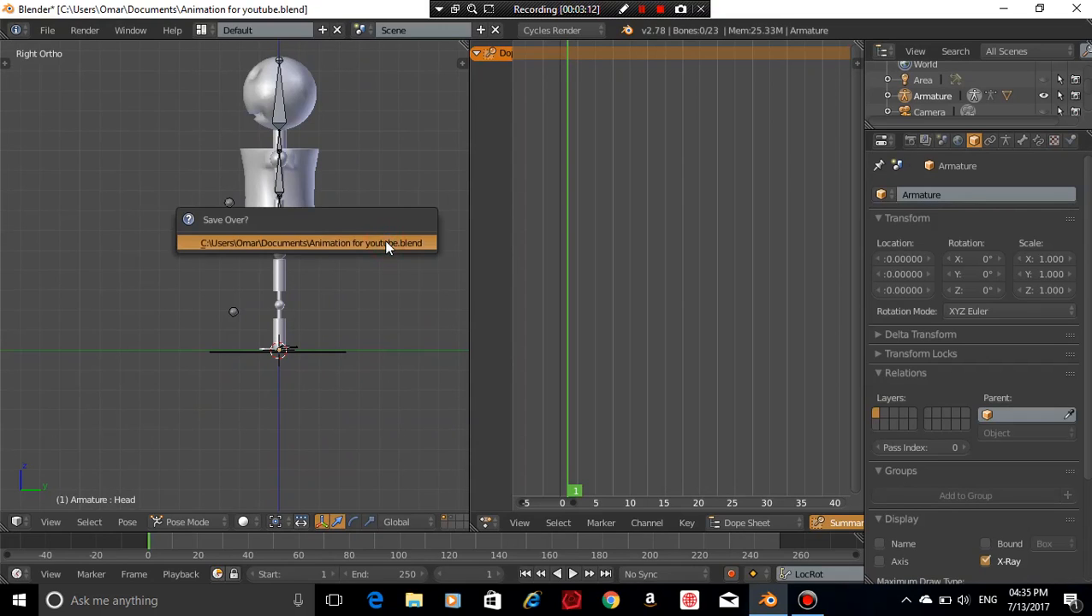
{"action": "left_click", "coordinate": [385, 244]}
{"action": "key", "text": "ctrl+s"}
{"action": "left_click", "coordinate": [385, 246]}
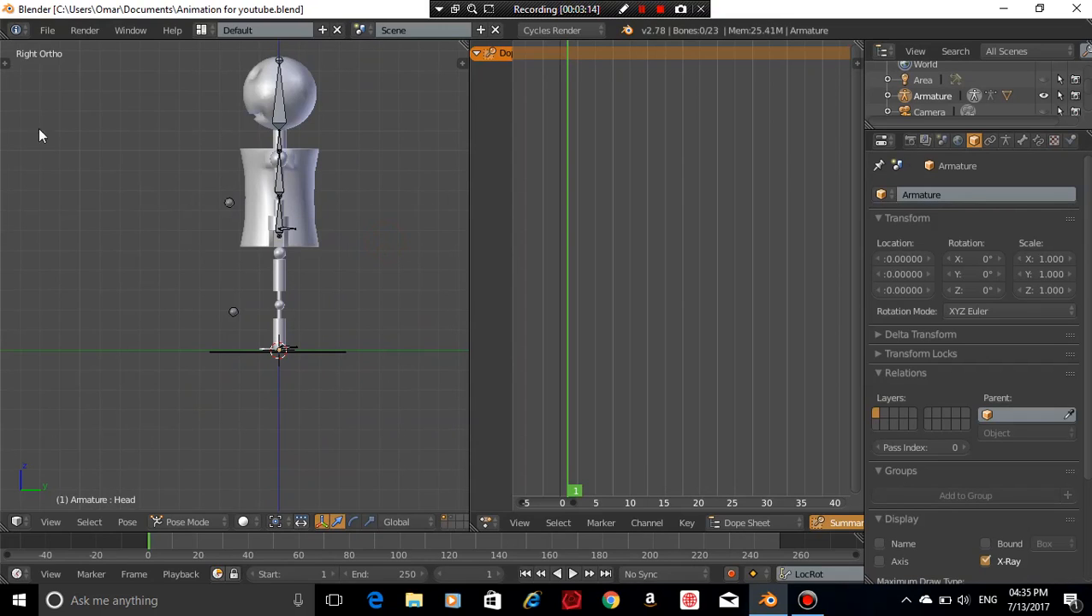
Open the recent file Animation for robot01.blend to examine its walking pose, and return to Animation for youtube.blend
{"action": "left_click", "coordinate": [47, 29]}
{"action": "mouse_move", "coordinate": [86, 82]}
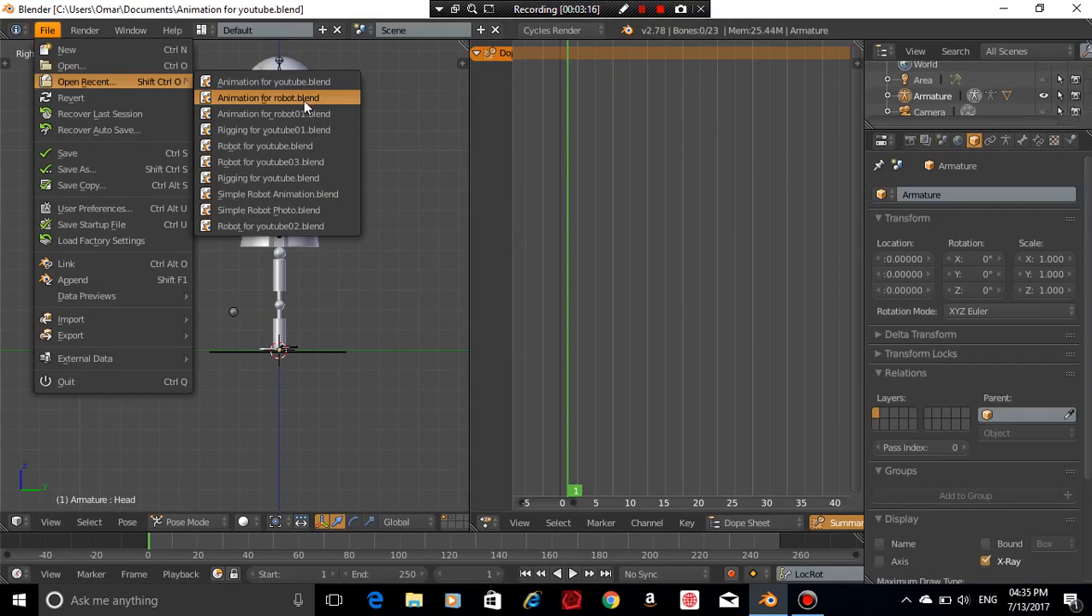
{"action": "left_click", "coordinate": [326, 115]}
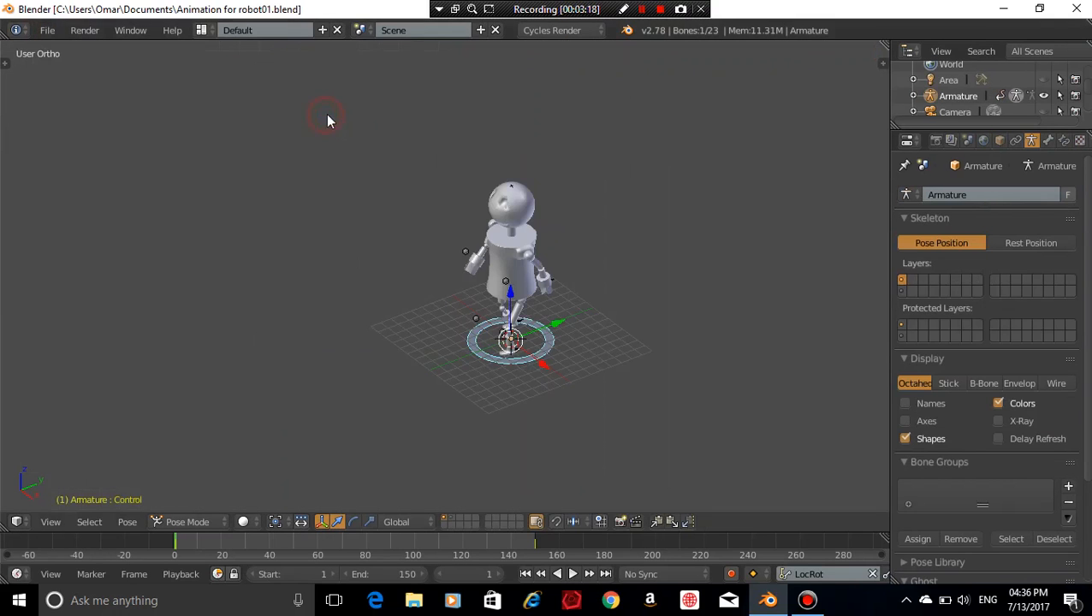
{"action": "middle_click_drag", "start_coordinate": [711, 293], "coordinate": [636, 302]}
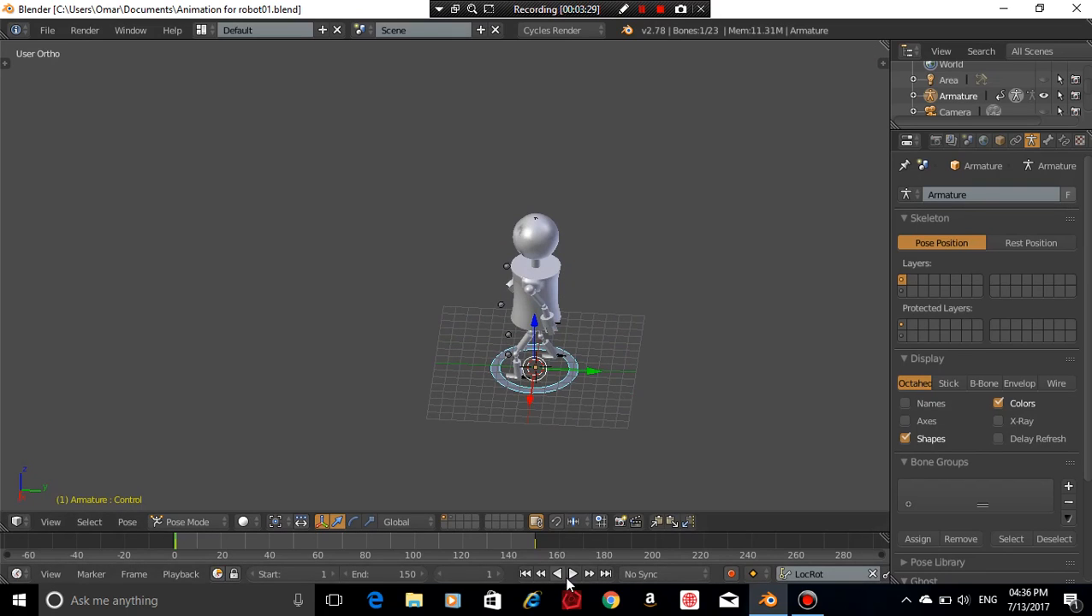
{"action": "left_click", "coordinate": [54, 32]}
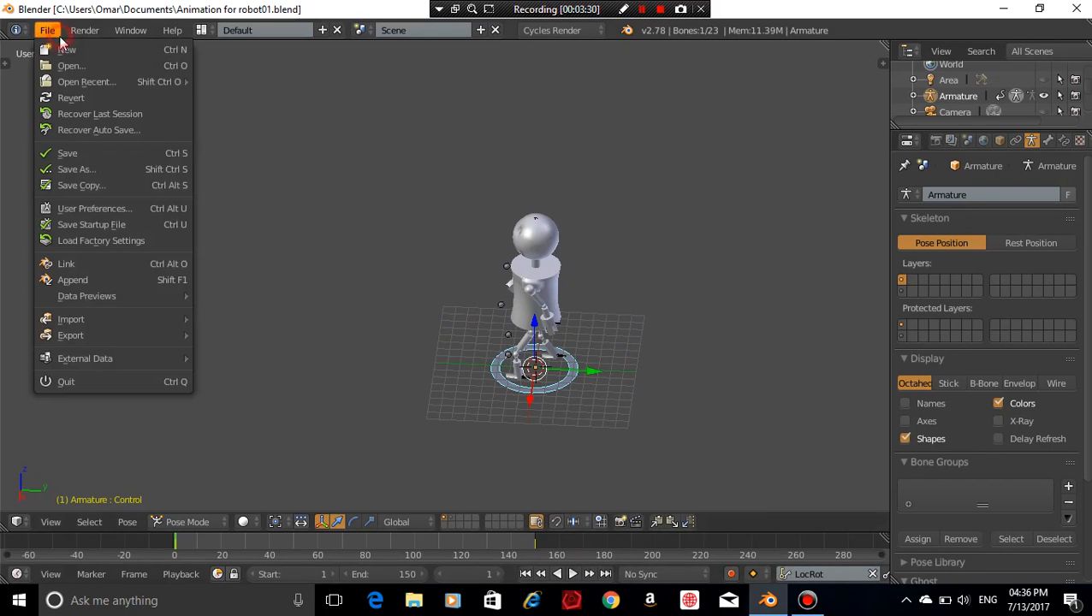
{"action": "mouse_move", "coordinate": [81, 83]}
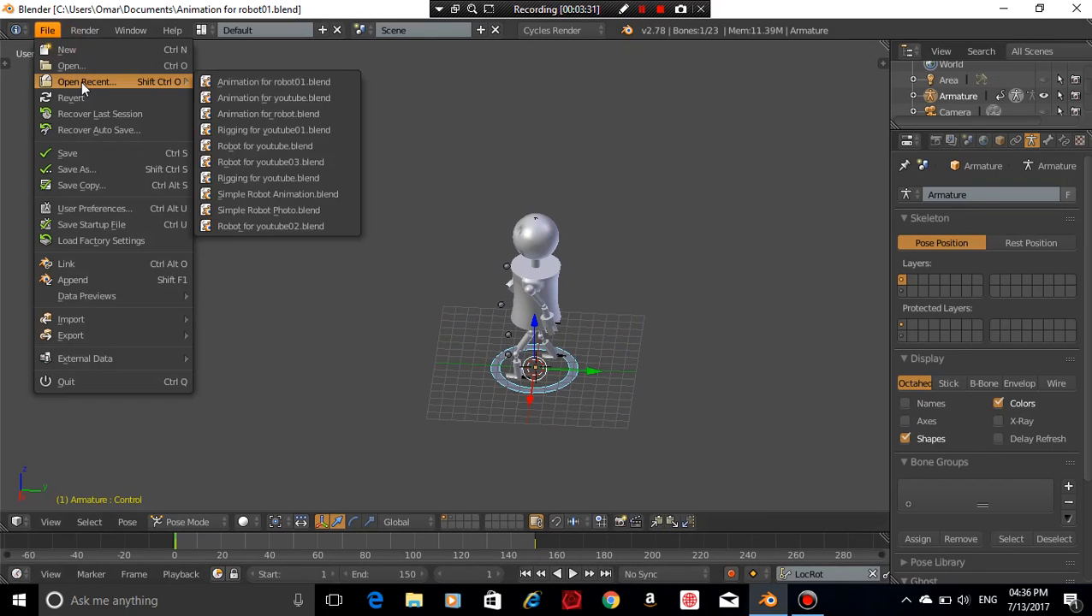
{"action": "left_click", "coordinate": [222, 98]}
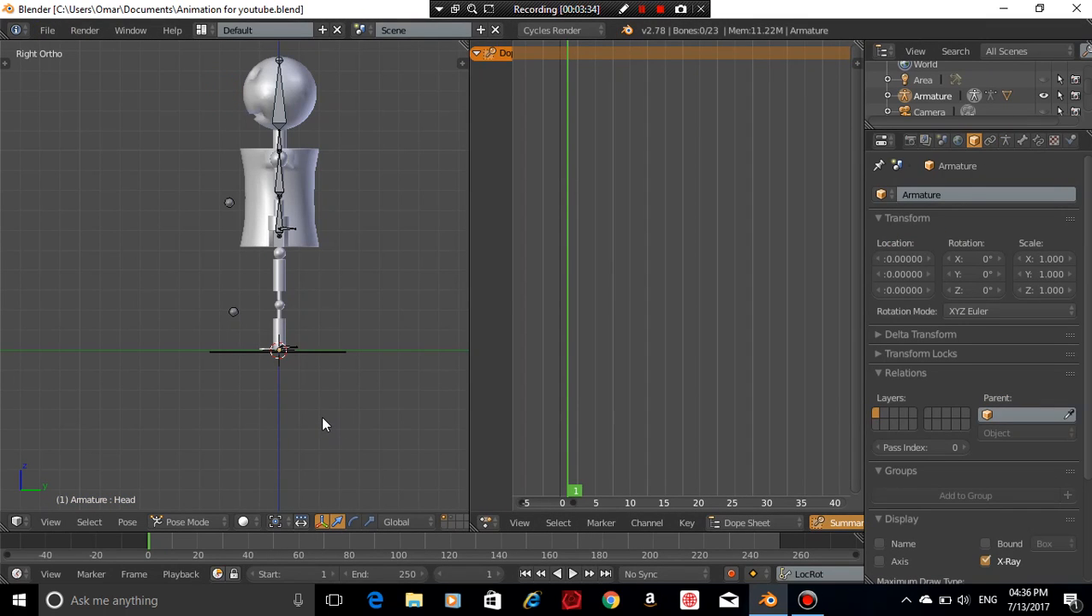
Select the Foot IK.L bone to examine which leg it controls from an angle, return to the right view and deselect it
{"action": "scroll", "coordinate": [347, 327], "scroll_direction": "up", "scroll_amount": 3}
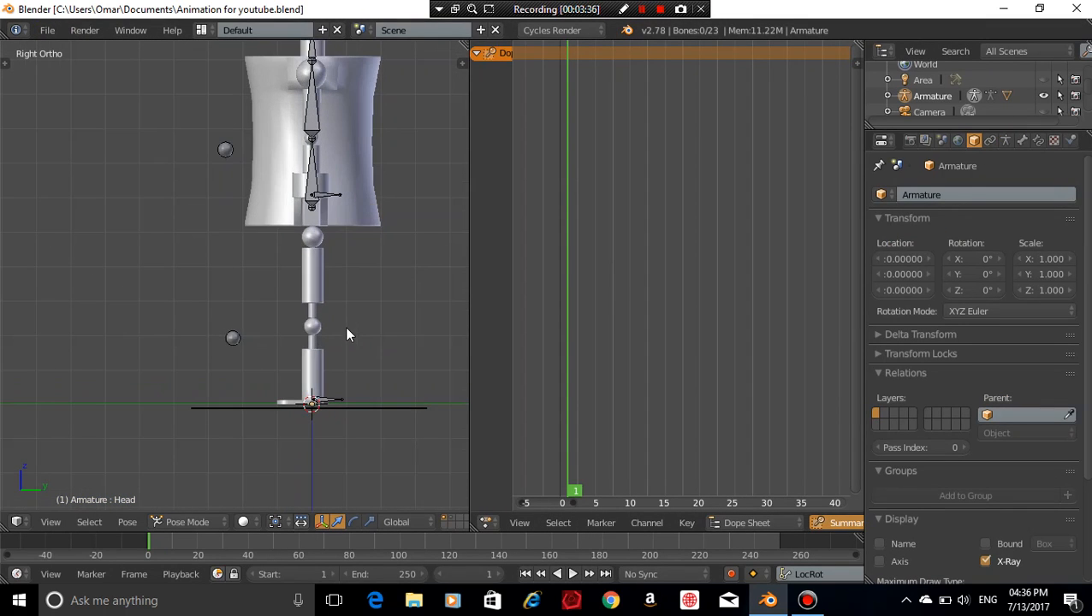
{"action": "middle_click_drag", "start_coordinate": [343, 362], "coordinate": [317, 332], "text": "shift"}
{"action": "scroll", "coordinate": [344, 358], "scroll_direction": "up", "scroll_amount": 1}
{"action": "scroll", "coordinate": [346, 376], "scroll_direction": "up", "scroll_amount": 3}
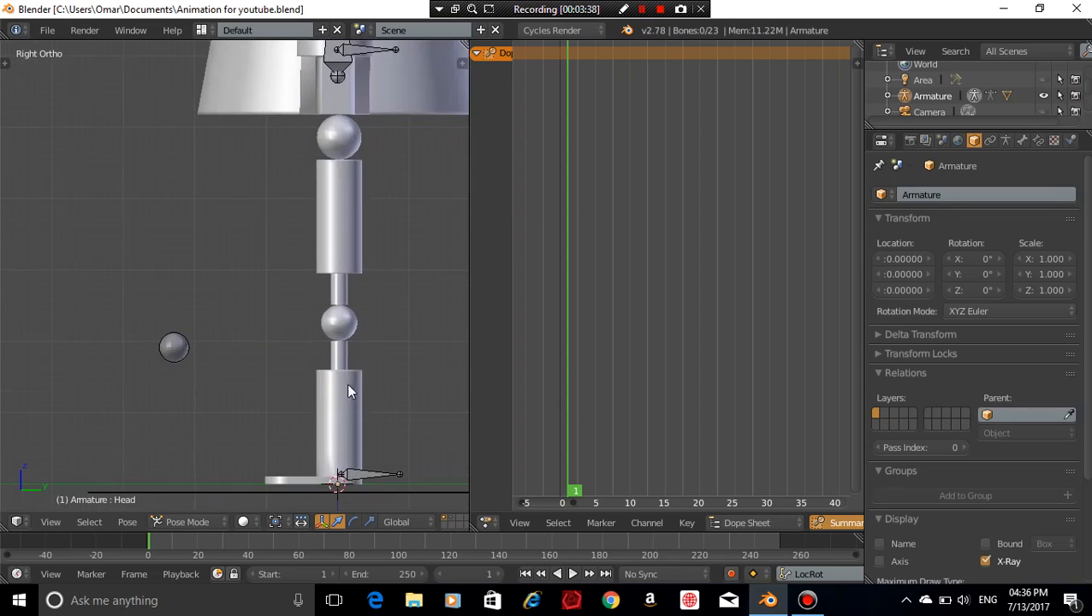
{"action": "middle_click_drag", "start_coordinate": [349, 385], "coordinate": [307, 316], "text": "shift"}
{"action": "scroll", "coordinate": [366, 399], "scroll_direction": "up", "scroll_amount": 1}
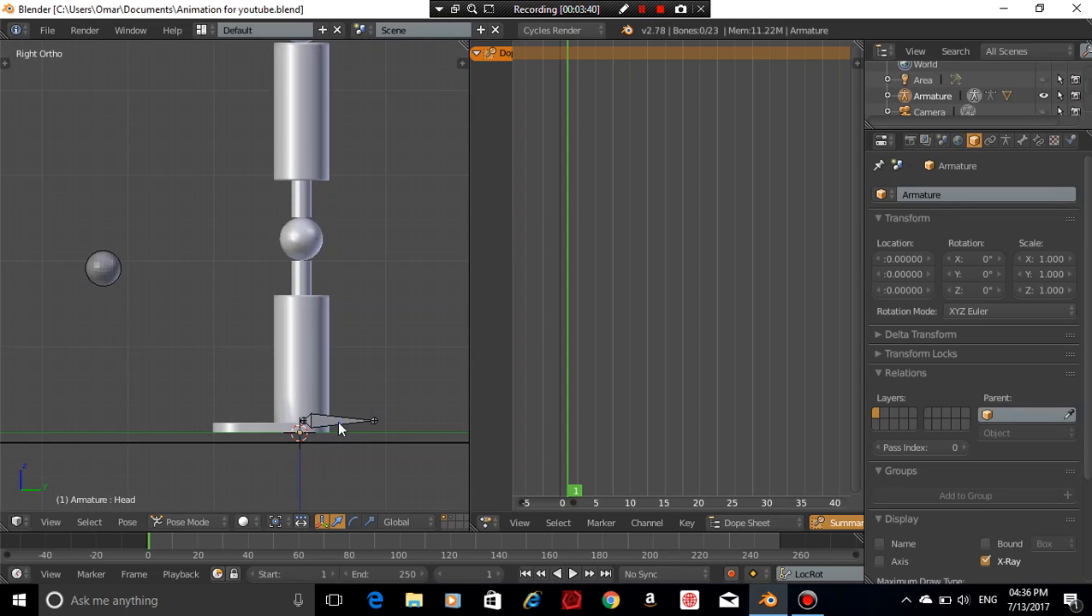
{"action": "right_click", "coordinate": [338, 420]}
{"action": "middle_click_drag", "start_coordinate": [337, 420], "coordinate": [418, 305]}
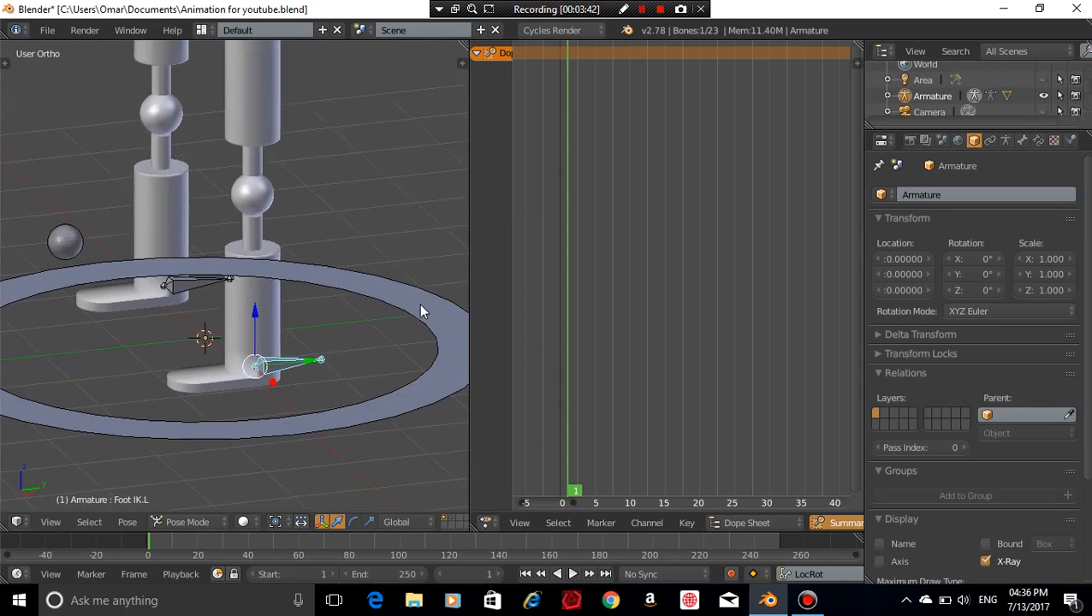
{"action": "key", "text": "KP_3"}
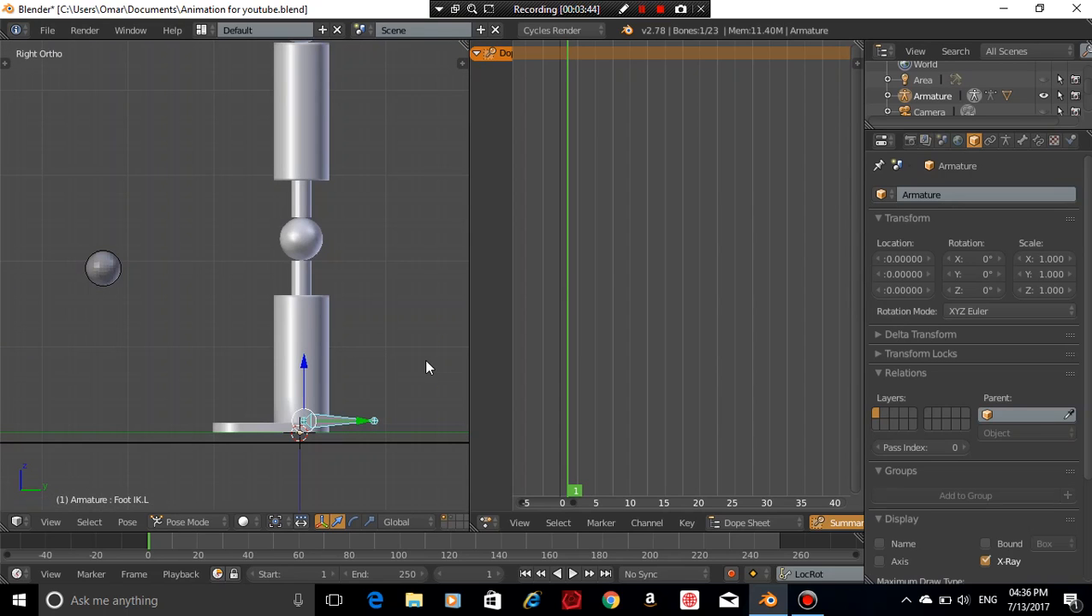
{"action": "scroll", "coordinate": [385, 291], "scroll_direction": "down", "scroll_amount": 5}
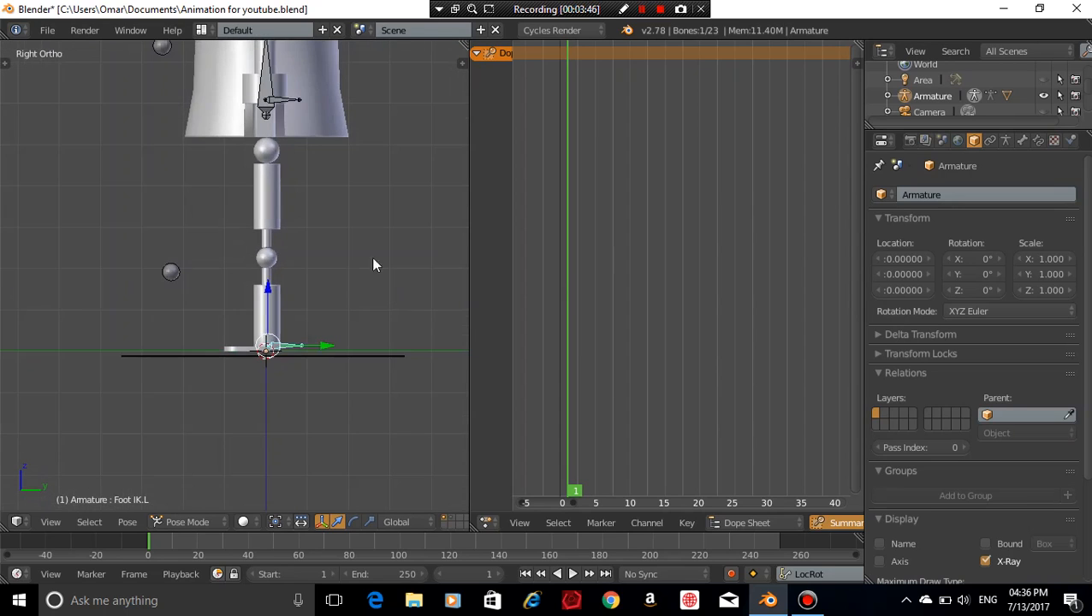
{"action": "key", "text": "a"}
Lower the Stomach bone by about 0.08 along the Z axis so the knees bend, and deselect it
{"action": "scroll", "coordinate": [405, 299], "scroll_direction": "up", "scroll_amount": 2}
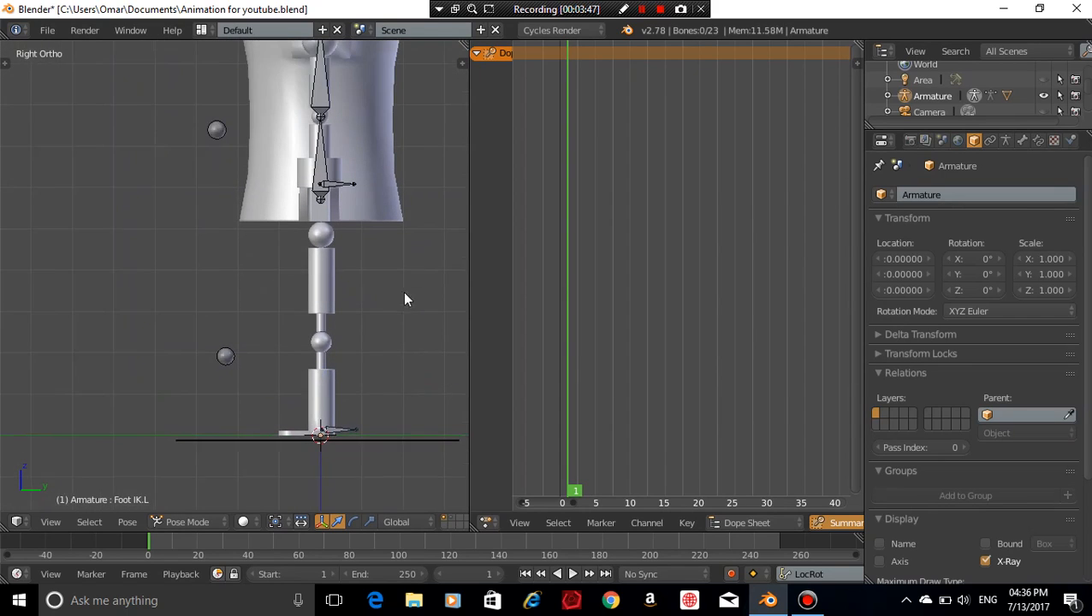
{"action": "right_click", "coordinate": [324, 148]}
{"action": "scroll", "coordinate": [392, 291], "scroll_direction": "up", "scroll_amount": 1}
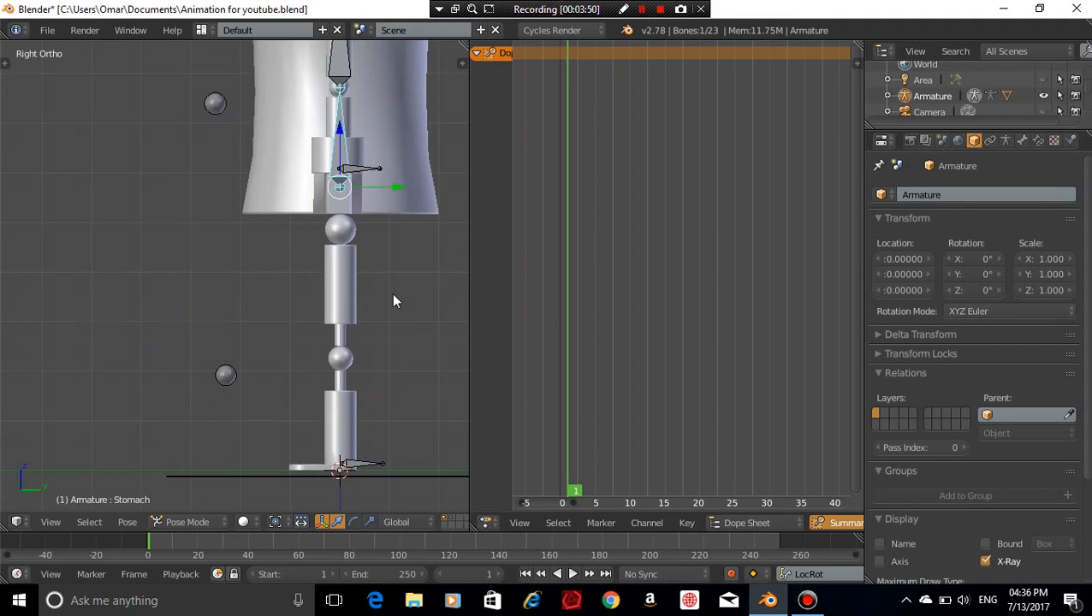
{"action": "key", "text": "g"}
{"action": "key", "text": "z"}
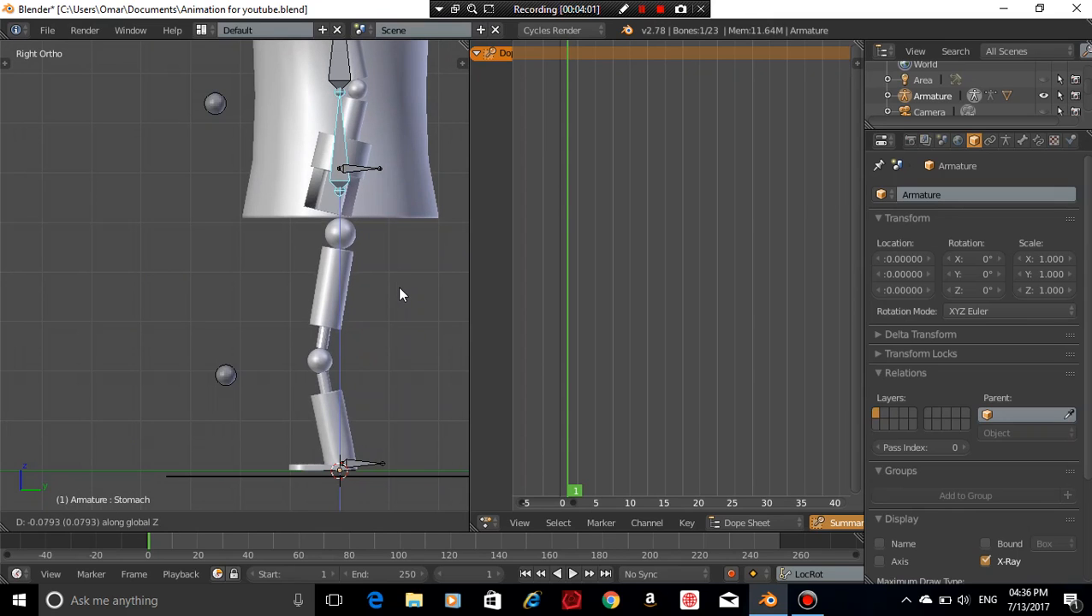
{"action": "left_click", "coordinate": [398, 291]}
{"action": "key", "text": "a"}
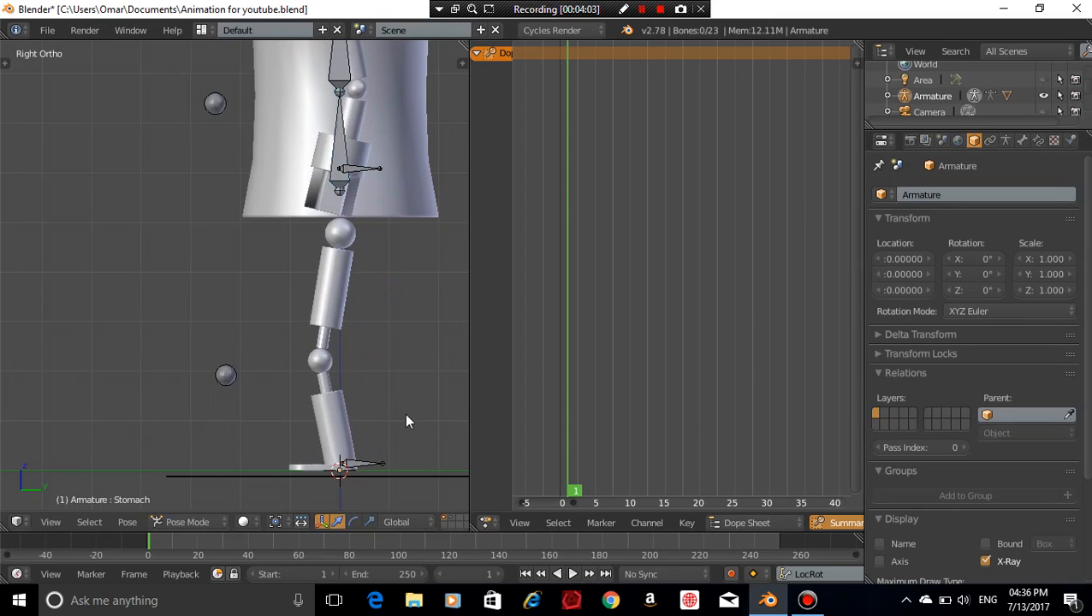
Move the Foot IK.L bone forward ahead of the other foot and rotate it so the toes lift with the heel near the ground
{"action": "middle_click_drag", "start_coordinate": [409, 422], "coordinate": [321, 290], "text": "shift"}
{"action": "scroll", "coordinate": [405, 347], "scroll_direction": "up", "scroll_amount": 3}
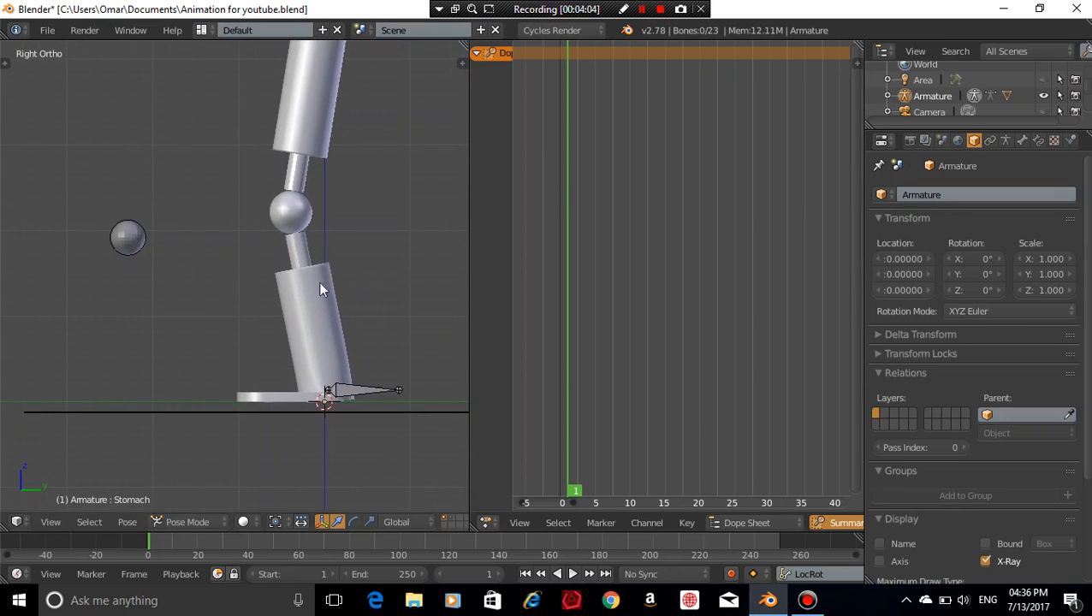
{"action": "right_click", "coordinate": [335, 394]}
{"action": "key", "text": "g"}
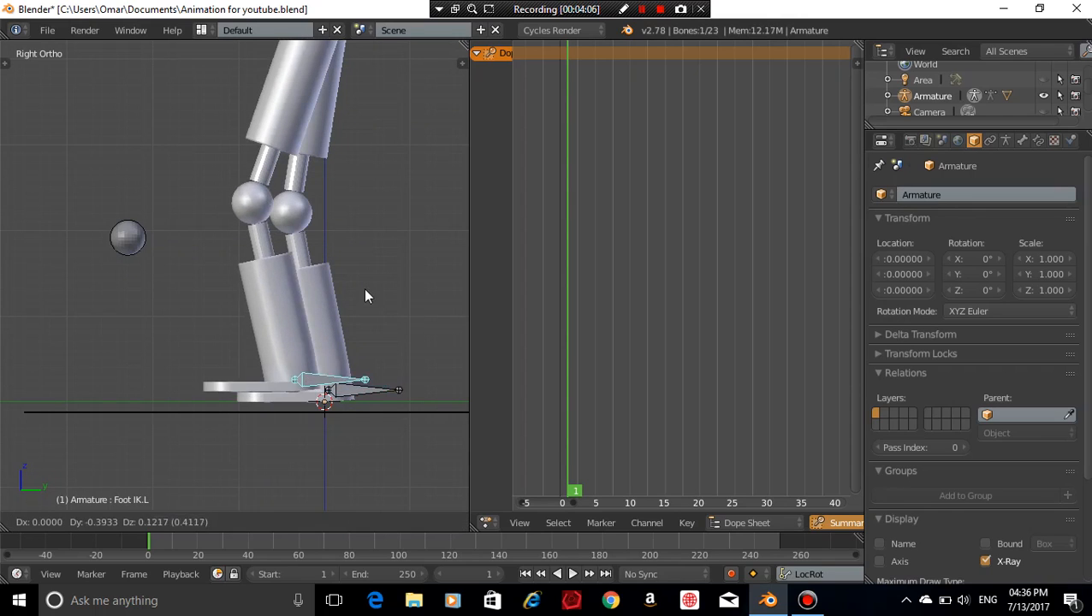
{"action": "left_click", "coordinate": [323, 277]}
{"action": "key", "text": "r"}
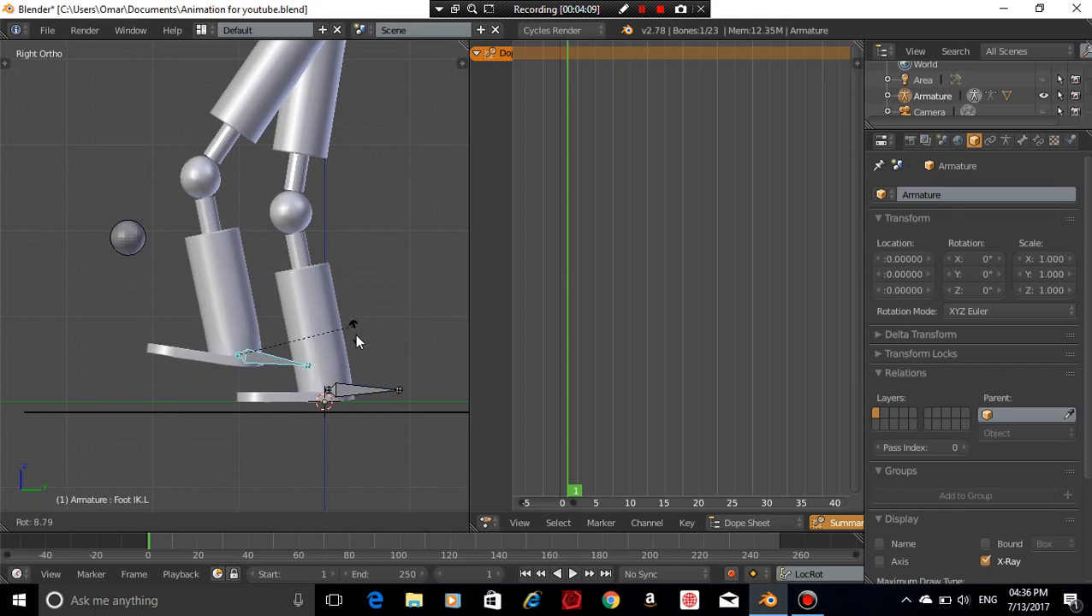
{"action": "left_click", "coordinate": [357, 345]}
{"action": "key", "text": "g"}
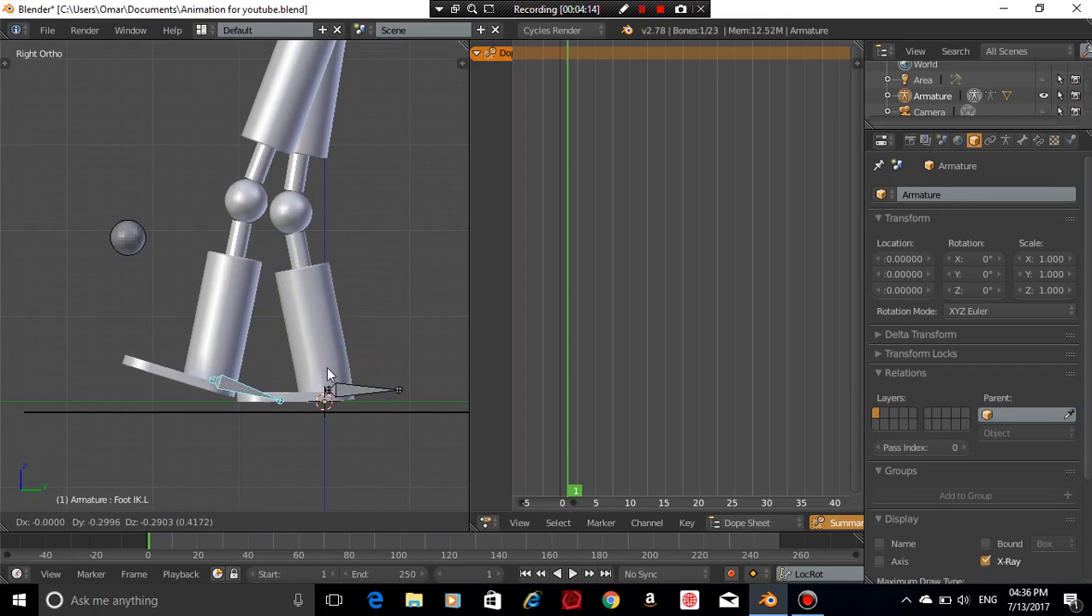
{"action": "left_click", "coordinate": [328, 367]}
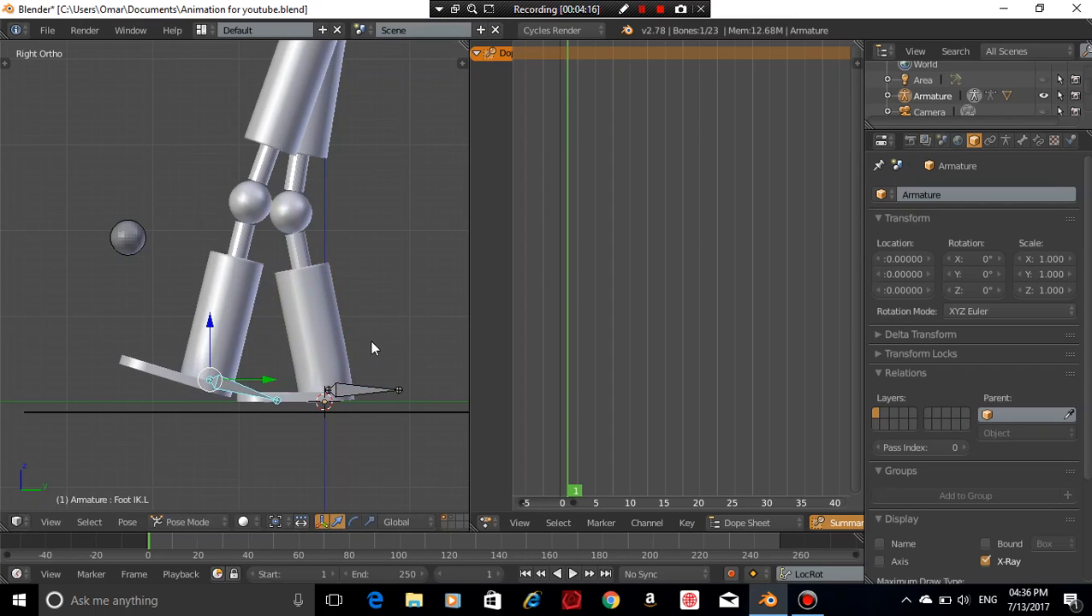
{"action": "key", "text": "r"}
{"action": "left_click", "coordinate": [366, 324]}
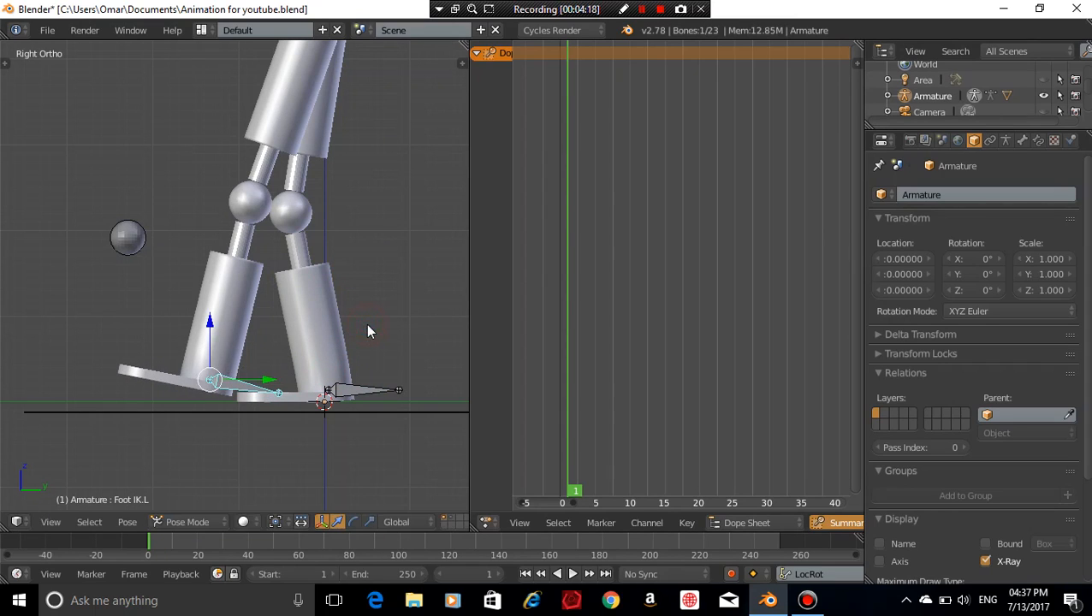
Move the Foot IK.R bone backward by about 0.46 along the Y axis to widen the stride
{"action": "right_click", "coordinate": [375, 387]}
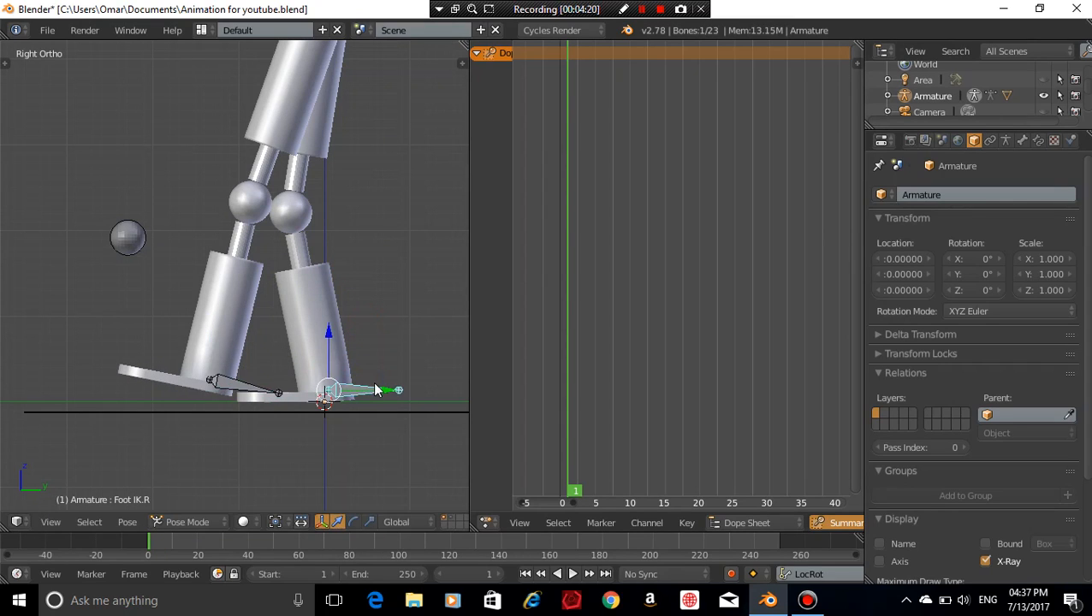
{"action": "key", "text": "g"}
{"action": "key", "text": "y"}
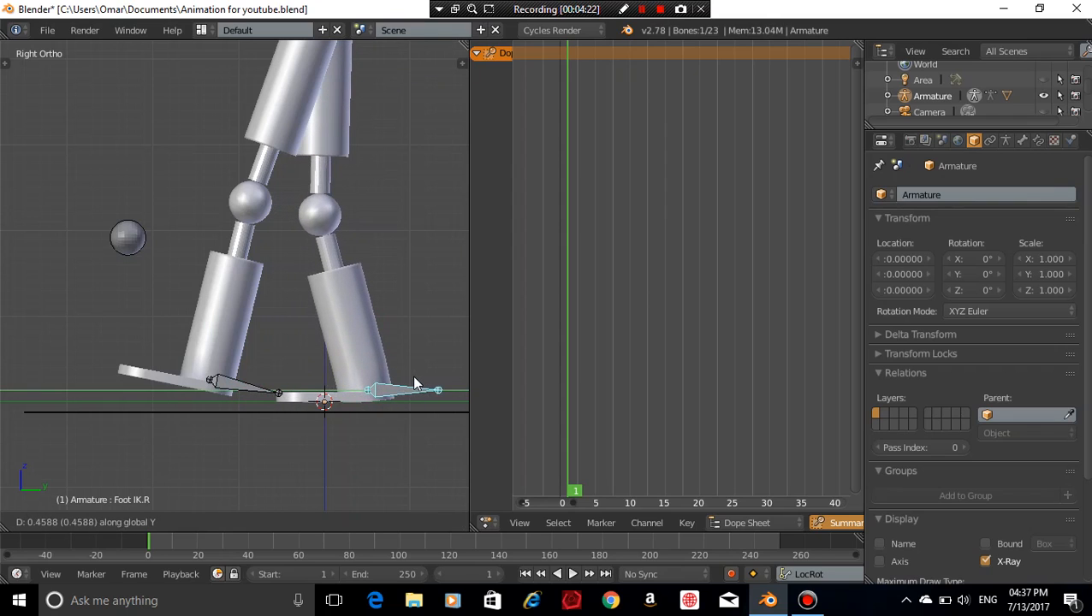
{"action": "left_click", "coordinate": [413, 382]}
Lower the Stomach bone along the Z axis so both knees bend further
{"action": "right_click", "coordinate": [218, 380]}
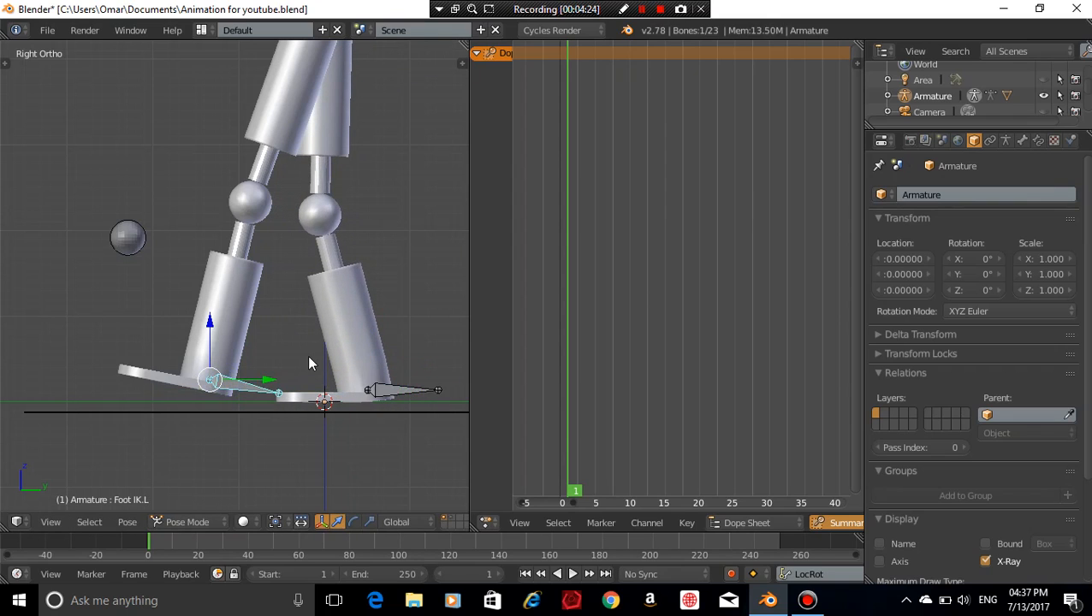
{"action": "scroll", "coordinate": [306, 346], "scroll_direction": "down", "scroll_amount": 3}
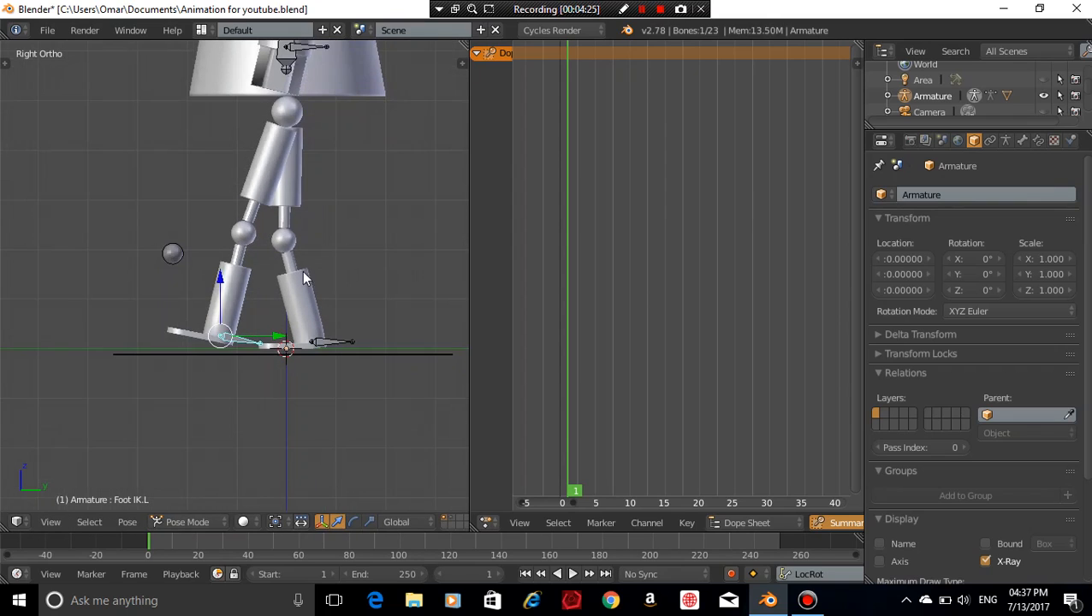
{"action": "right_click", "coordinate": [288, 64]}
{"action": "scroll", "coordinate": [368, 256], "scroll_direction": "up", "scroll_amount": 3}
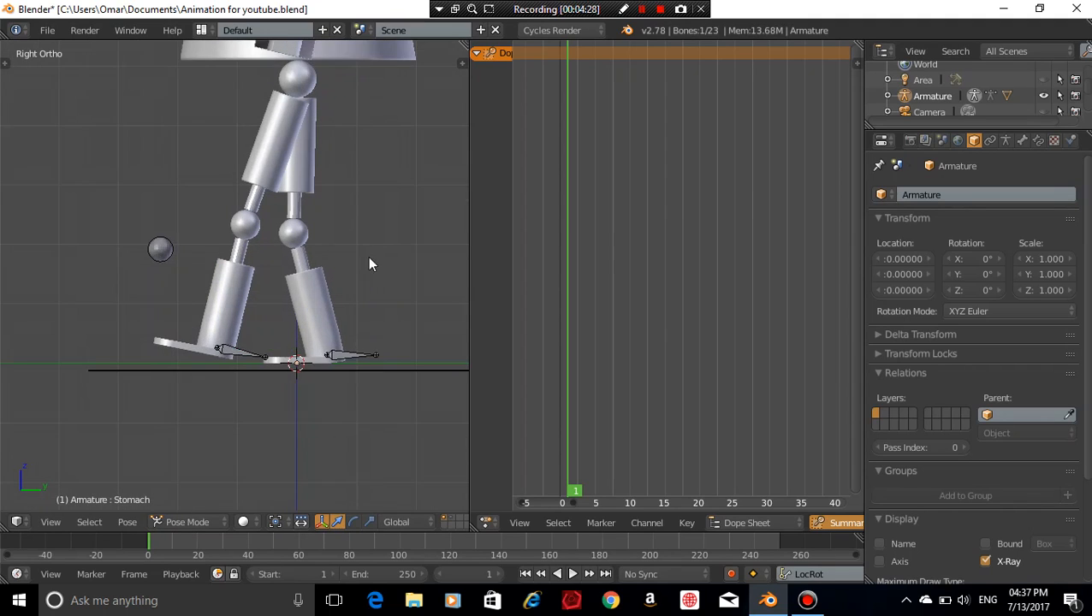
{"action": "key", "text": "g"}
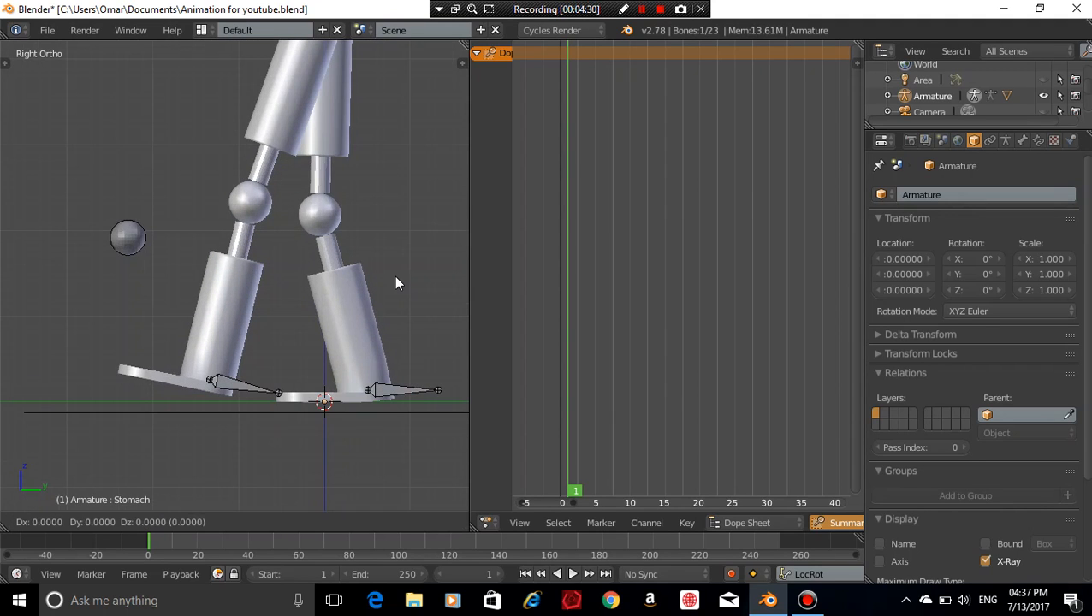
{"action": "key", "text": "z"}
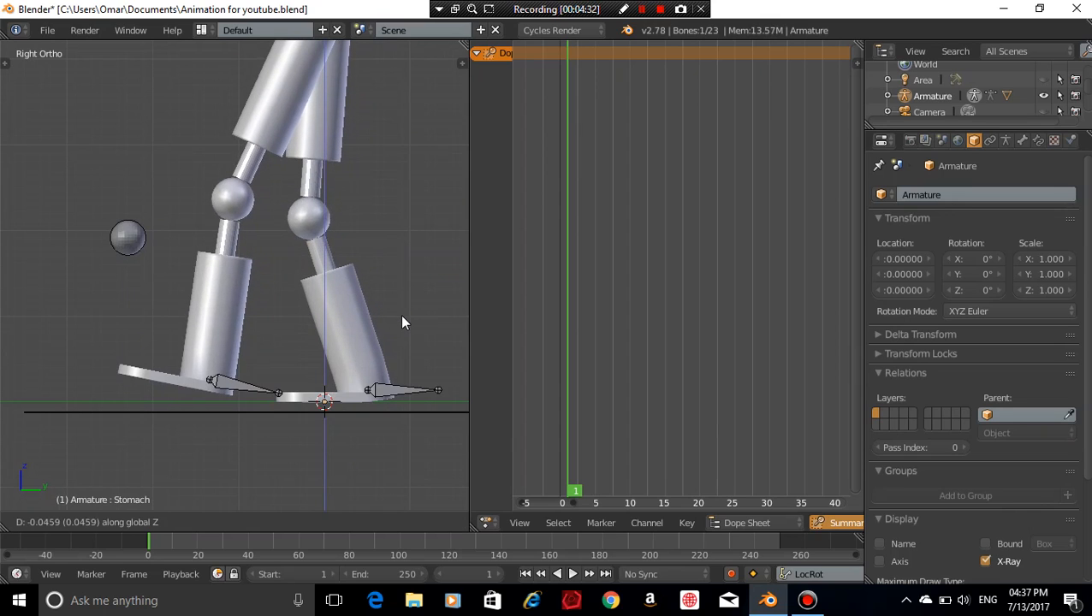
{"action": "left_click", "coordinate": [404, 382]}
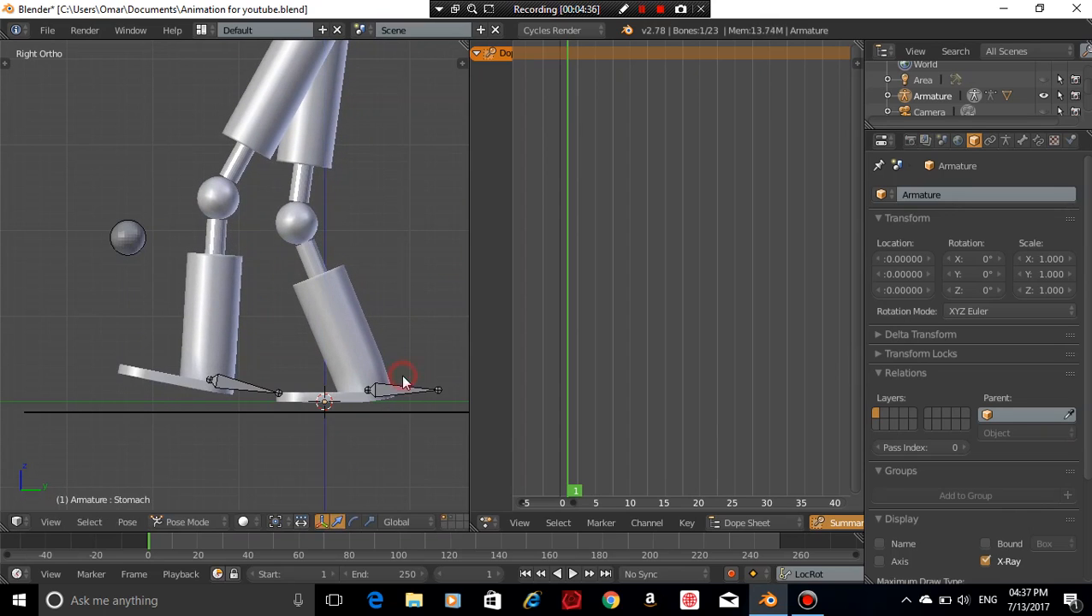
Lower the Foot IK.L bone slightly along the Z axis so the front heel reaches the ground
{"action": "right_click", "coordinate": [227, 392]}
{"action": "key", "text": "g"}
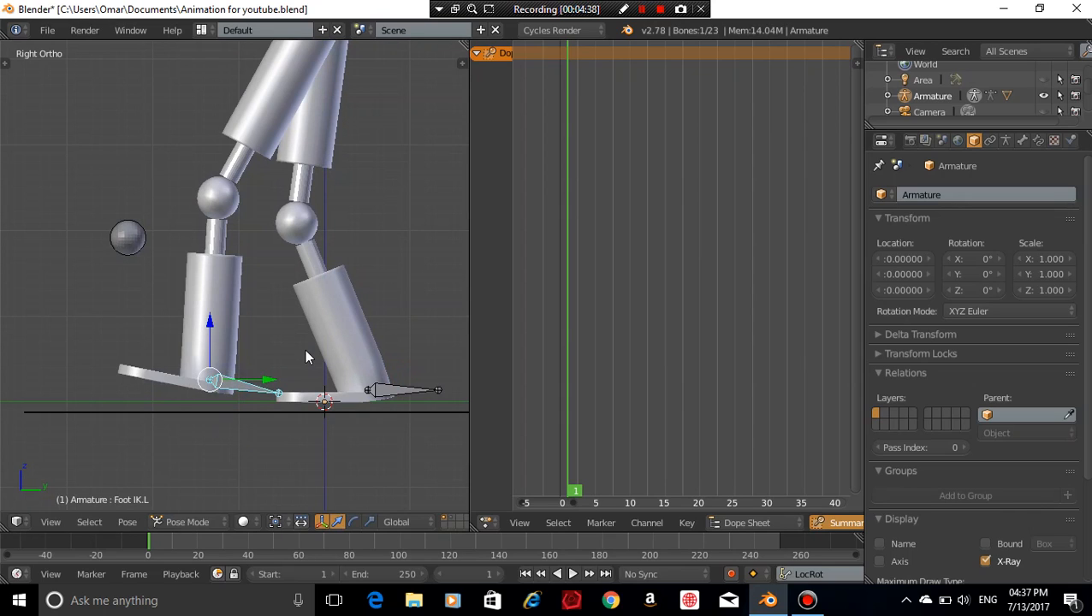
{"action": "key", "text": "z"}
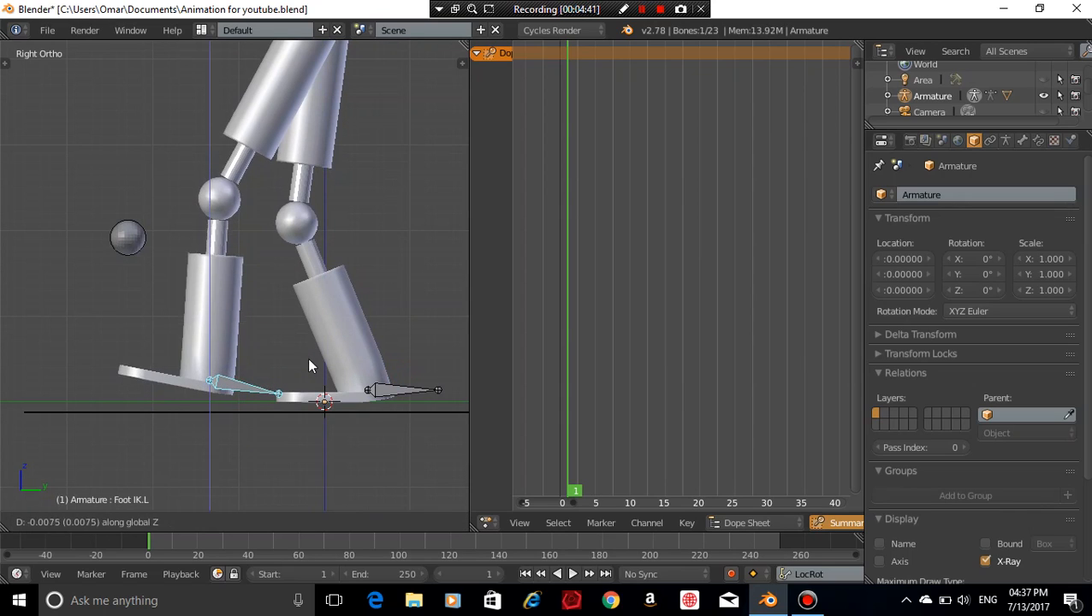
{"action": "left_click", "coordinate": [318, 415]}
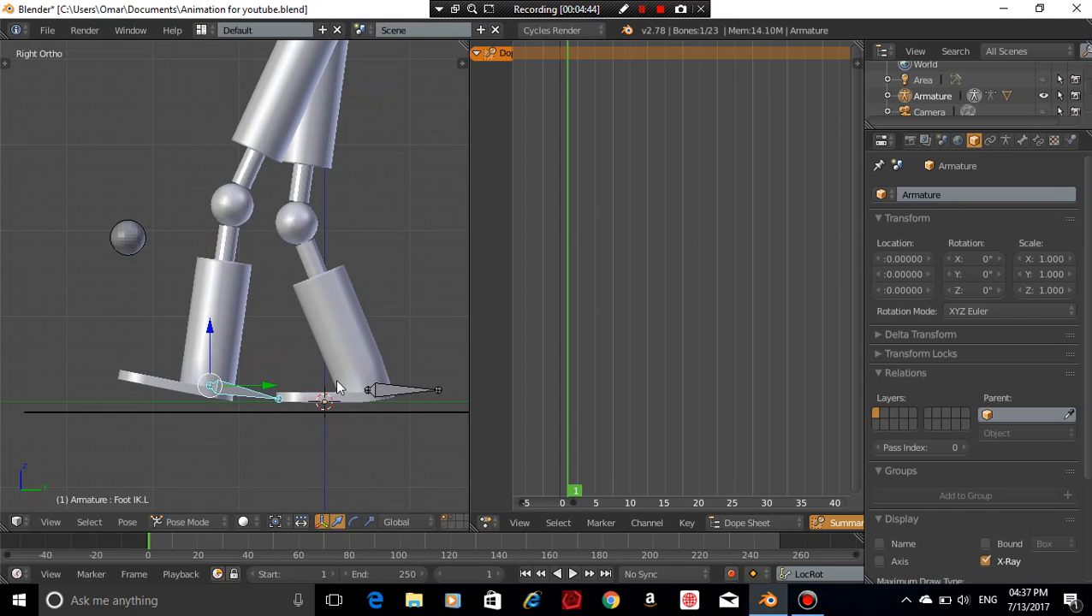
Fine-tune the Foot IK.L bone with a rotation of about -0.4 degrees and a further drop of about 0.01 along Z
{"action": "key", "text": "r"}
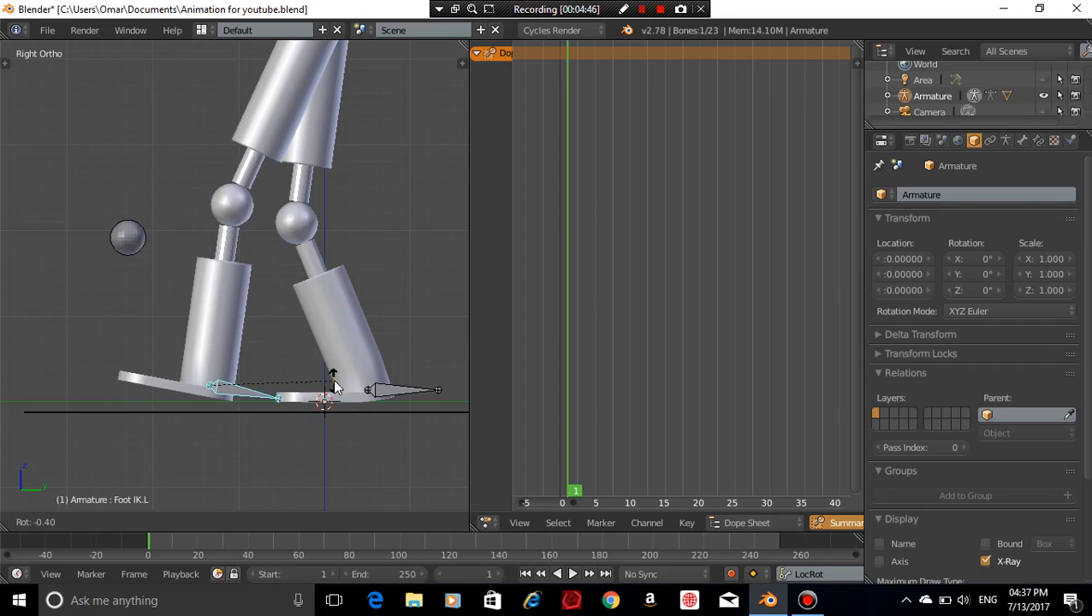
{"action": "left_click", "coordinate": [334, 383]}
{"action": "key", "text": "g"}
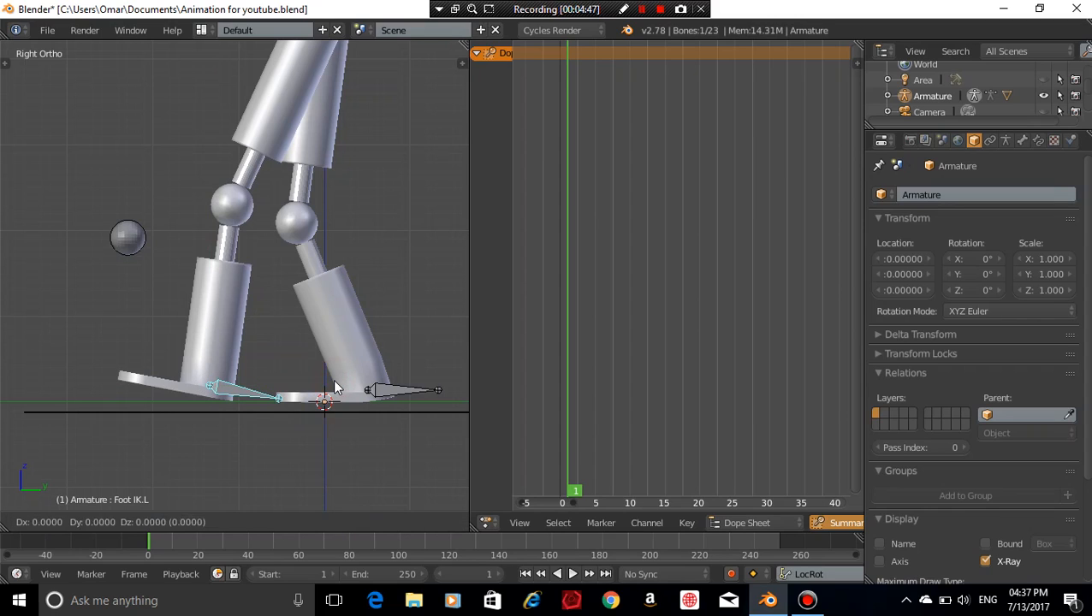
{"action": "key", "text": "z"}
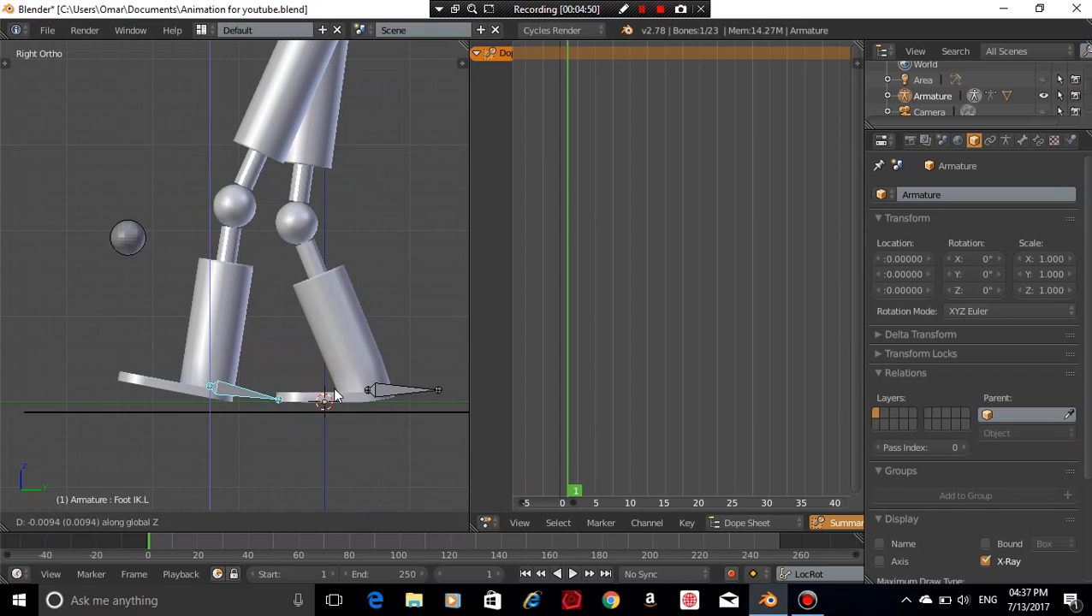
{"action": "left_click", "coordinate": [335, 389]}
{"action": "scroll", "coordinate": [300, 314], "scroll_direction": "down", "scroll_amount": 2}
{"action": "scroll", "coordinate": [299, 314], "scroll_direction": "up", "scroll_amount": 2}
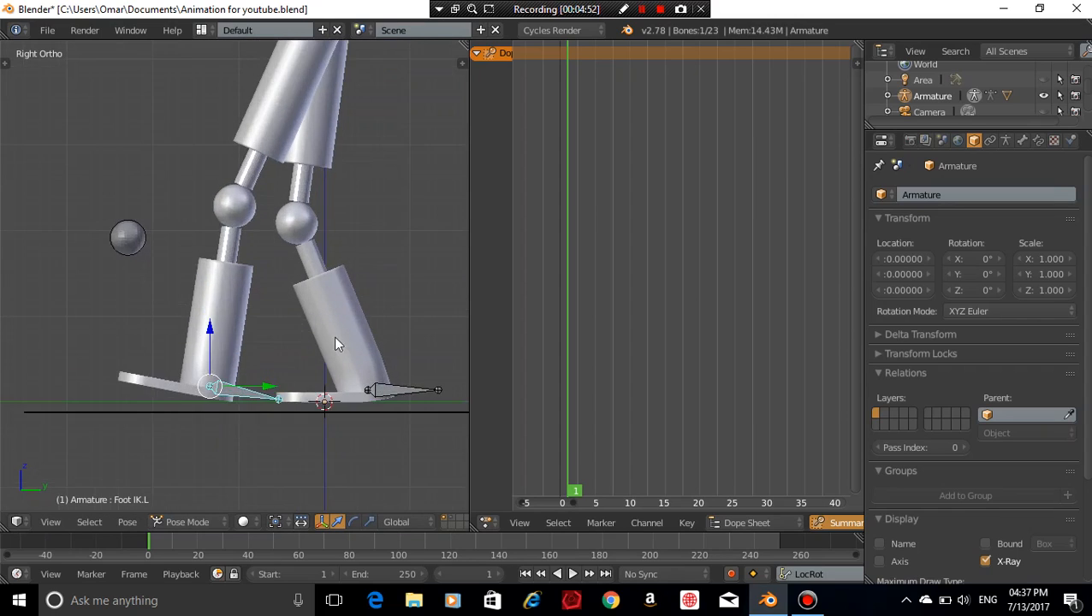
Select the Stomach bone in the right view and nudge it very slightly downward along the Z axis
{"action": "scroll", "coordinate": [284, 343], "scroll_direction": "down", "scroll_amount": 5}
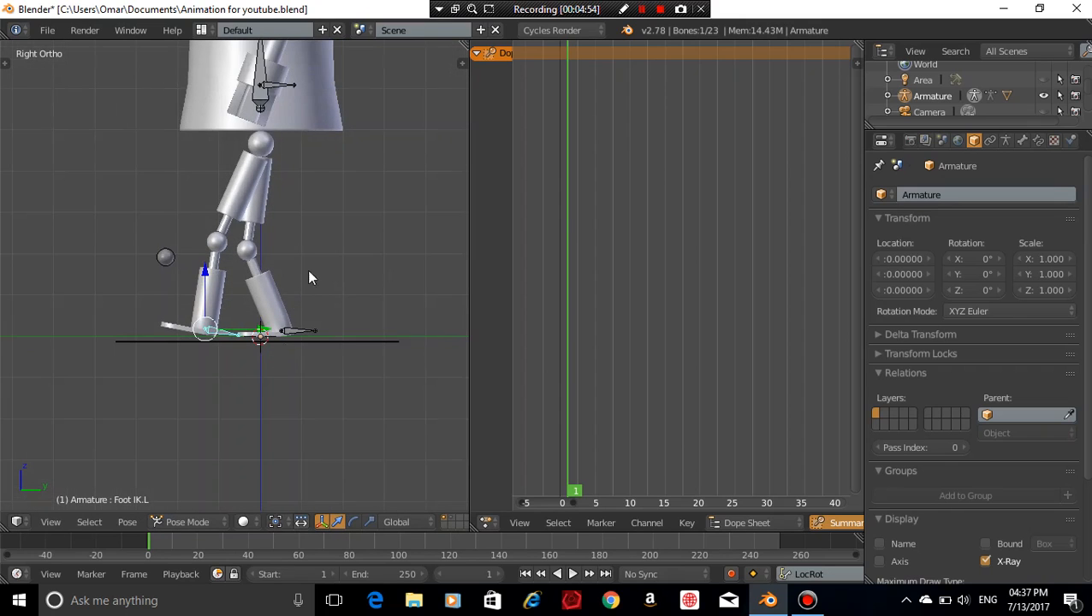
{"action": "middle_click_drag", "start_coordinate": [307, 269], "coordinate": [348, 307]}
{"action": "key", "text": "KP_3"}
{"action": "right_click", "coordinate": [302, 200]}
{"action": "scroll", "coordinate": [302, 377], "scroll_direction": "up", "scroll_amount": 1}
{"action": "scroll", "coordinate": [369, 314], "scroll_direction": "up", "scroll_amount": 1}
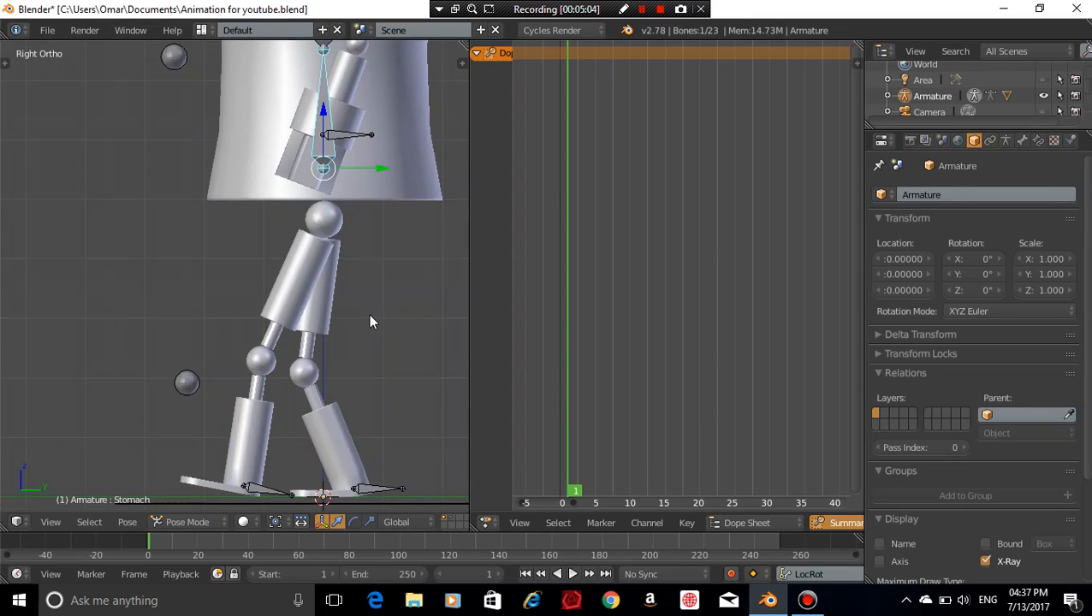
{"action": "key", "text": "g"}
{"action": "key", "text": "z"}
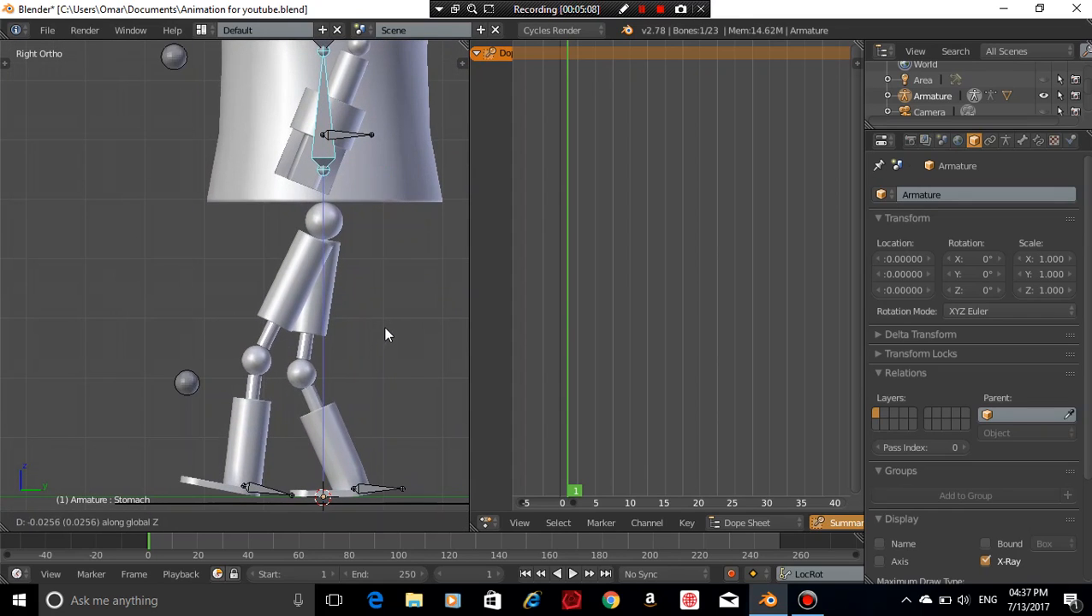
{"action": "left_click", "coordinate": [386, 320]}
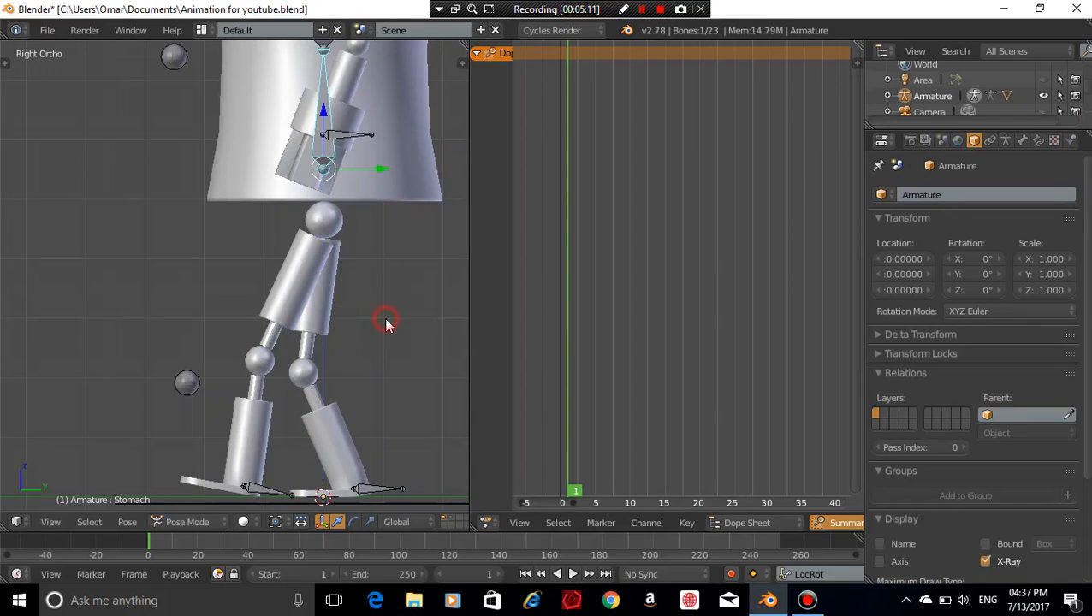
Examine the stance of both legs and feet from several angles and return to the right view
{"action": "middle_click_drag", "start_coordinate": [386, 320], "coordinate": [302, 275]}
{"action": "key", "text": "KP_3"}
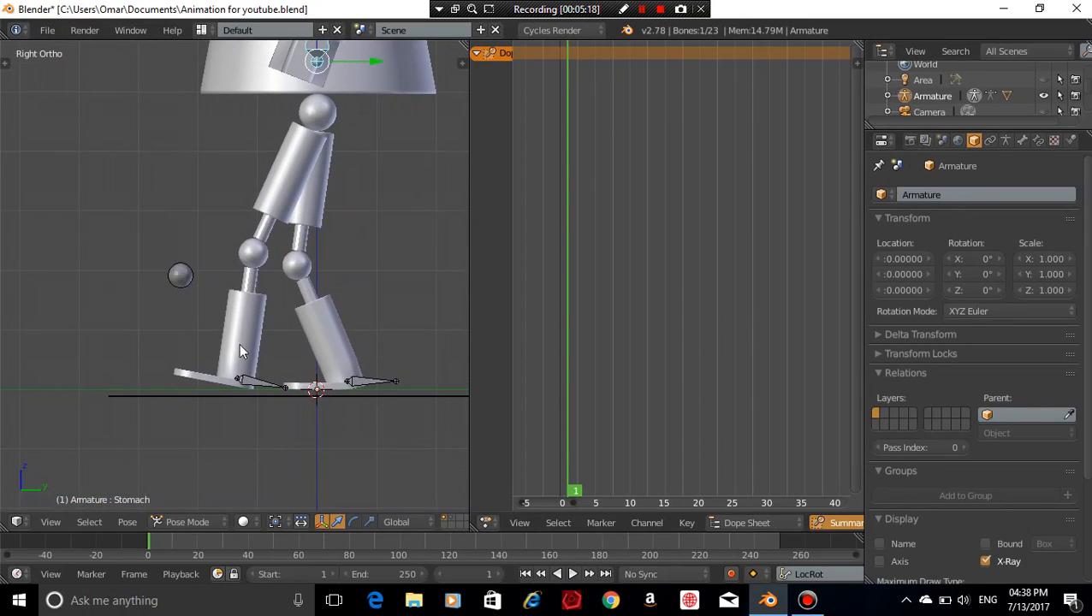
{"action": "middle_click_drag", "start_coordinate": [343, 364], "coordinate": [237, 390]}
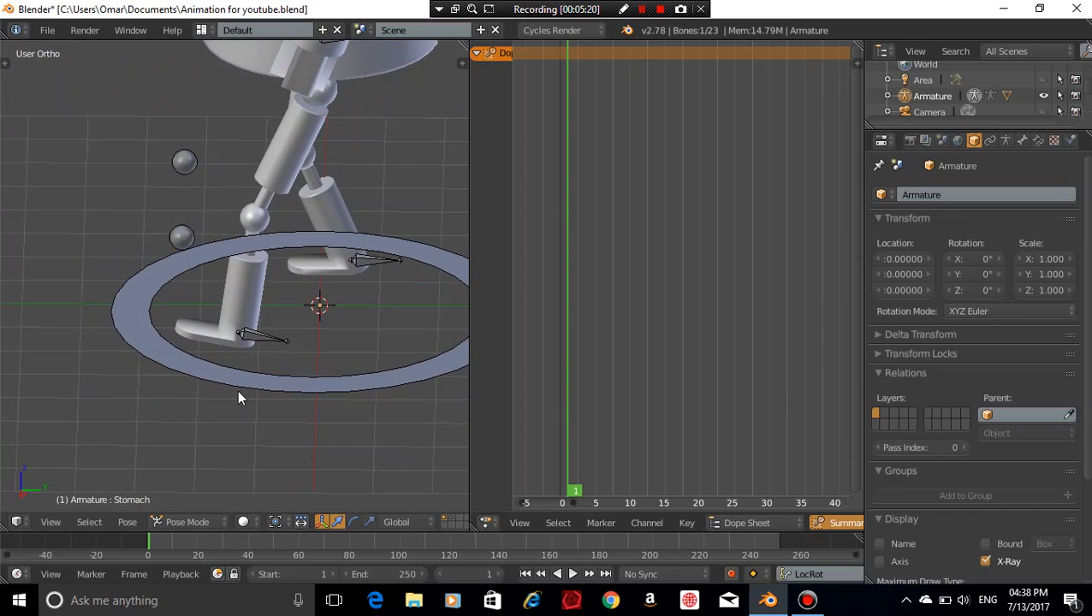
{"action": "key", "text": "KP_3"}
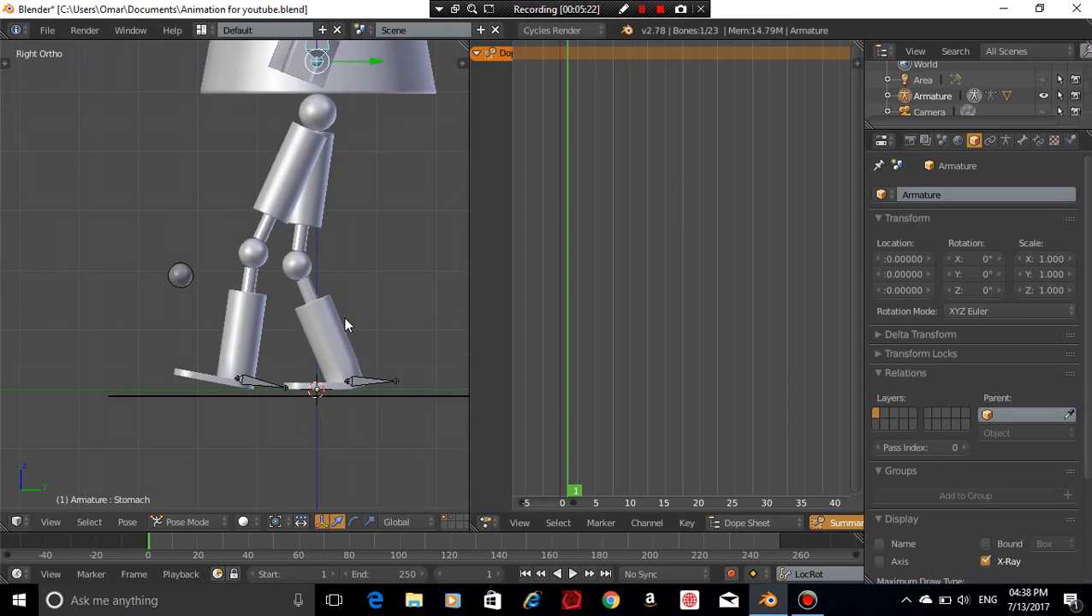
{"action": "scroll", "coordinate": [346, 321], "scroll_direction": "down", "scroll_amount": 2}
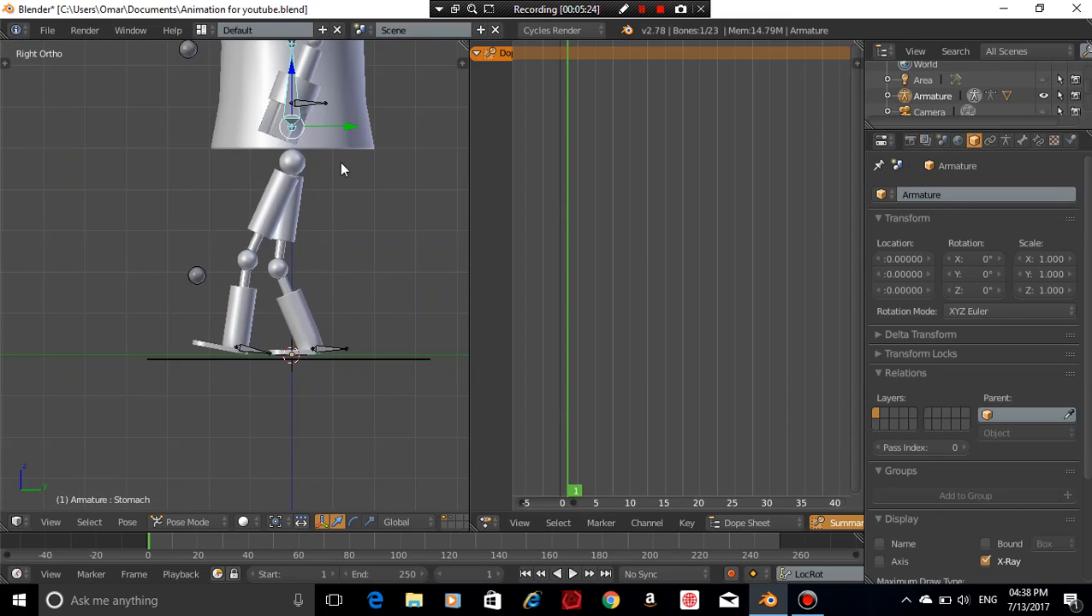
{"action": "middle_click_drag", "start_coordinate": [341, 162], "coordinate": [327, 317]}
{"action": "key", "text": "KP_3"}
Move the Arm IK.L bone backward along the Y axis to start swinging the arm behind the body
{"action": "scroll", "coordinate": [319, 294], "scroll_direction": "up", "scroll_amount": 2}
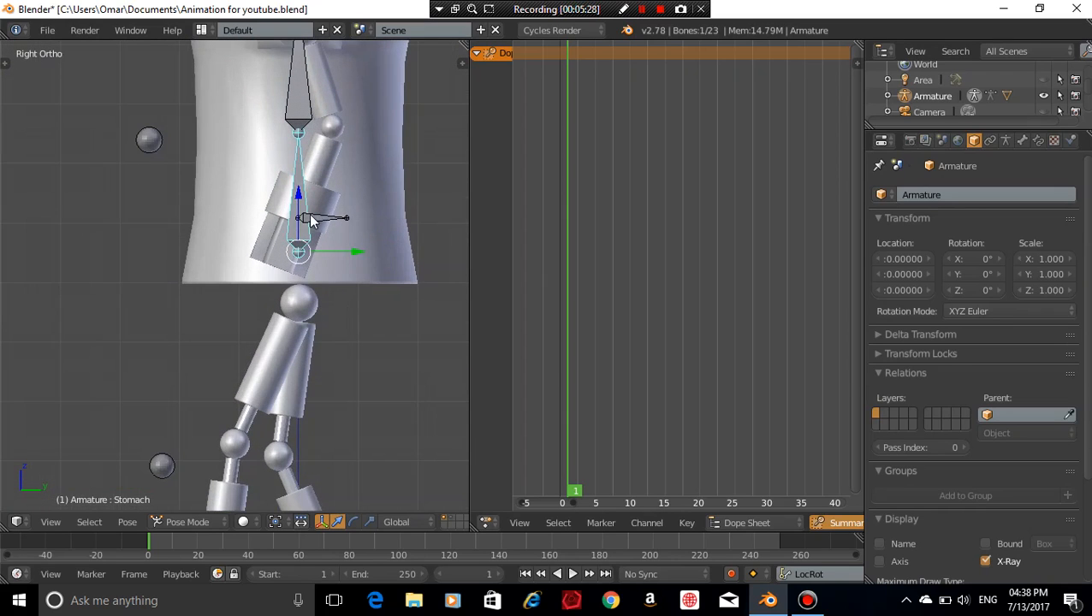
{"action": "right_click", "coordinate": [312, 219]}
{"action": "scroll", "coordinate": [372, 257], "scroll_direction": "up", "scroll_amount": 2}
{"action": "middle_click_drag", "start_coordinate": [372, 257], "coordinate": [229, 358], "text": "shift"}
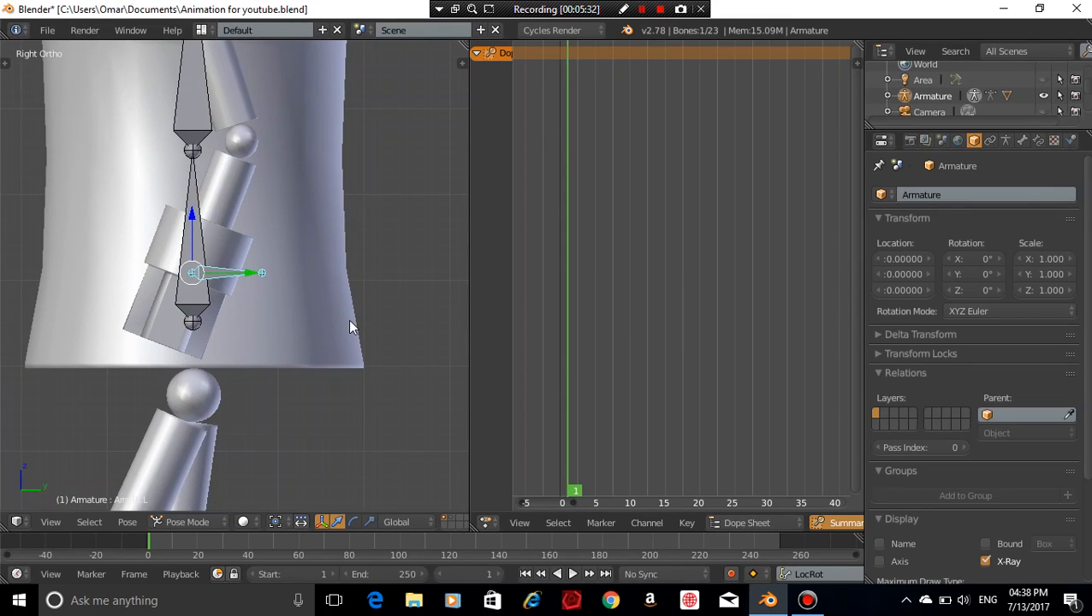
{"action": "key", "text": "g"}
{"action": "key", "text": "y"}
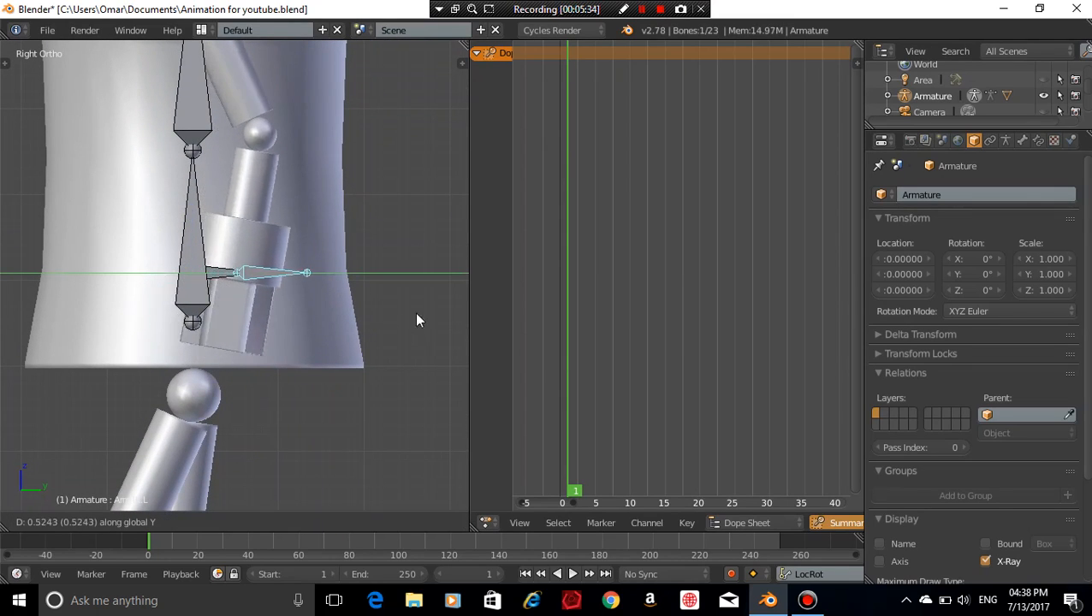
{"action": "left_click", "coordinate": [434, 305]}
Move the Arm IK.L bone about 0.7 farther back and about 0.19 up, and raise it slightly more along Z
{"action": "scroll", "coordinate": [406, 305], "scroll_direction": "down", "scroll_amount": 2}
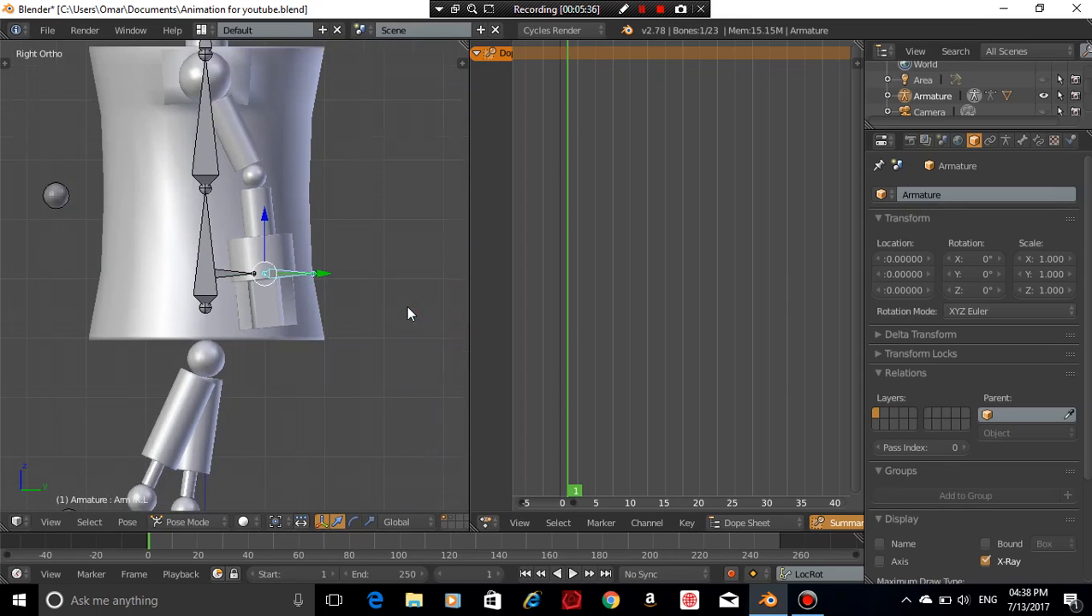
{"action": "middle_click_drag", "start_coordinate": [402, 271], "coordinate": [400, 299], "text": "shift"}
{"action": "key", "text": "g"}
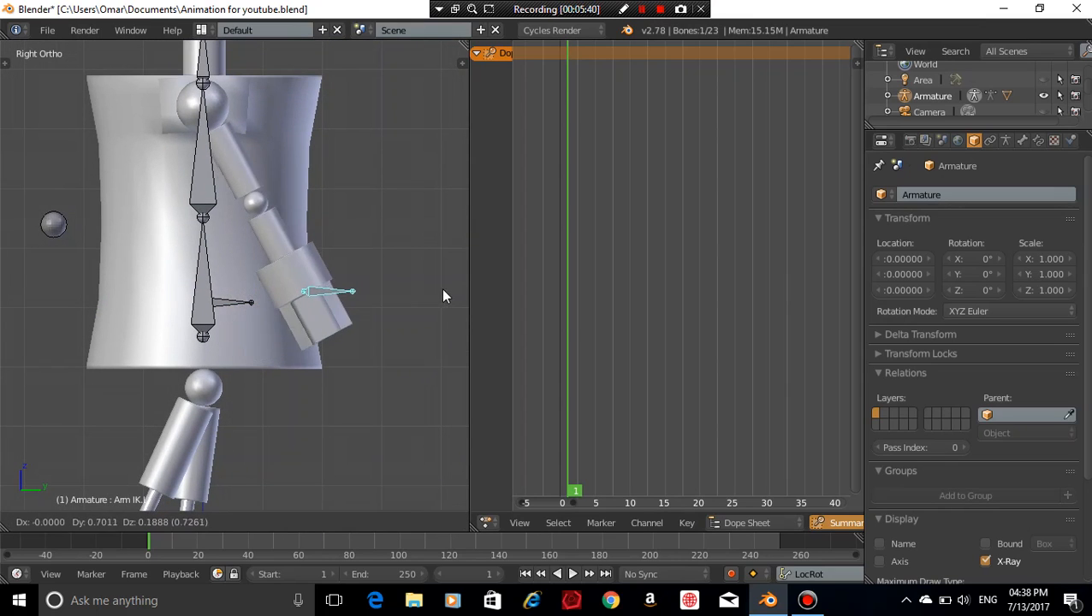
{"action": "left_click", "coordinate": [441, 288]}
{"action": "key", "text": "g"}
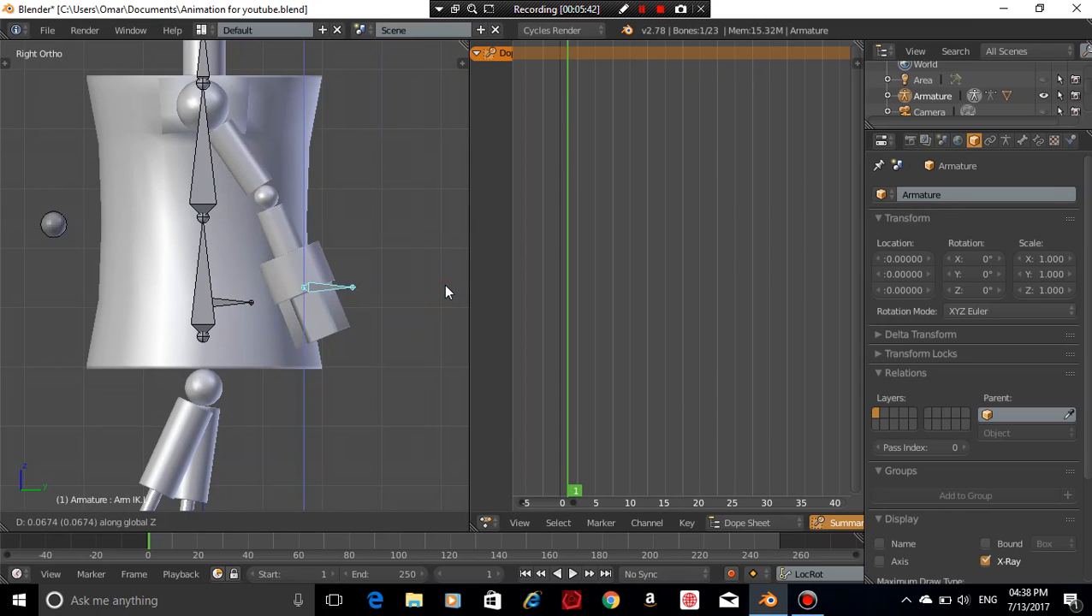
{"action": "left_click", "coordinate": [444, 284]}
Examine the robot's arm and body pose from several angles, including the opposite side
{"action": "scroll", "coordinate": [444, 284], "scroll_direction": "down", "scroll_amount": 5}
{"action": "mouse_move", "coordinate": [382, 335]}
{"action": "middle_mouse_down"}
{"action": "mouse_move", "coordinate": [380, 349]}
{"action": "mouse_move", "coordinate": [378, 317]}
{"action": "middle_mouse_up"}
{"action": "scroll", "coordinate": [379, 317], "scroll_direction": "up", "scroll_amount": 5}
{"action": "middle_click_drag", "start_coordinate": [429, 349], "coordinate": [221, 367]}
{"action": "scroll", "coordinate": [391, 353], "scroll_direction": "down", "scroll_amount": 4}
{"action": "scroll", "coordinate": [345, 396], "scroll_direction": "up", "scroll_amount": 3}
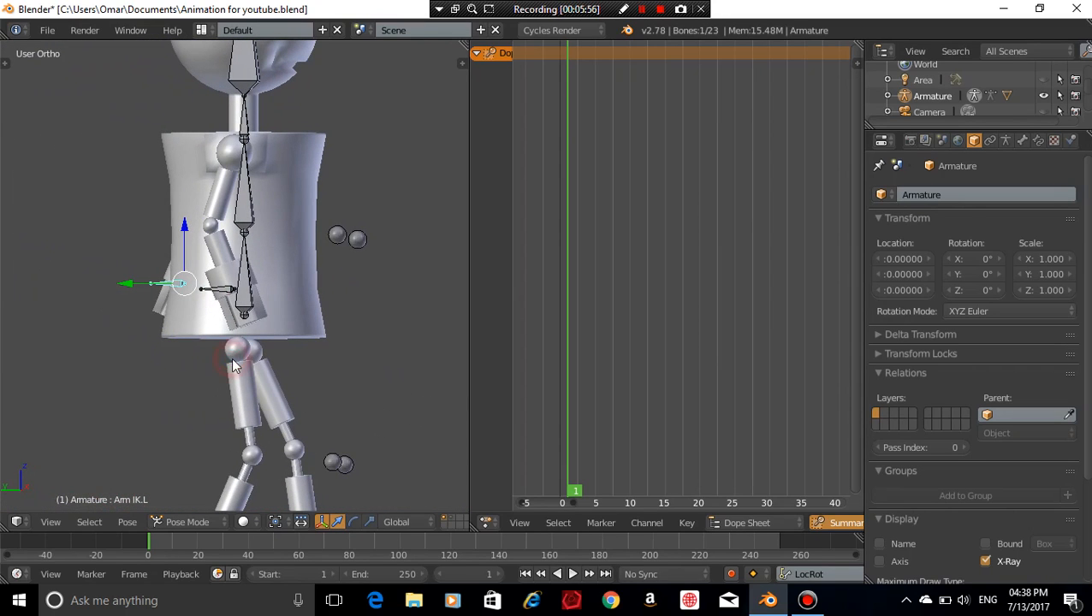
Move the Arm IK.R bone about 1.1 forward along the global Y axis to swing that arm ahead of the body
{"action": "key", "text": "ctrl+KP_3"}
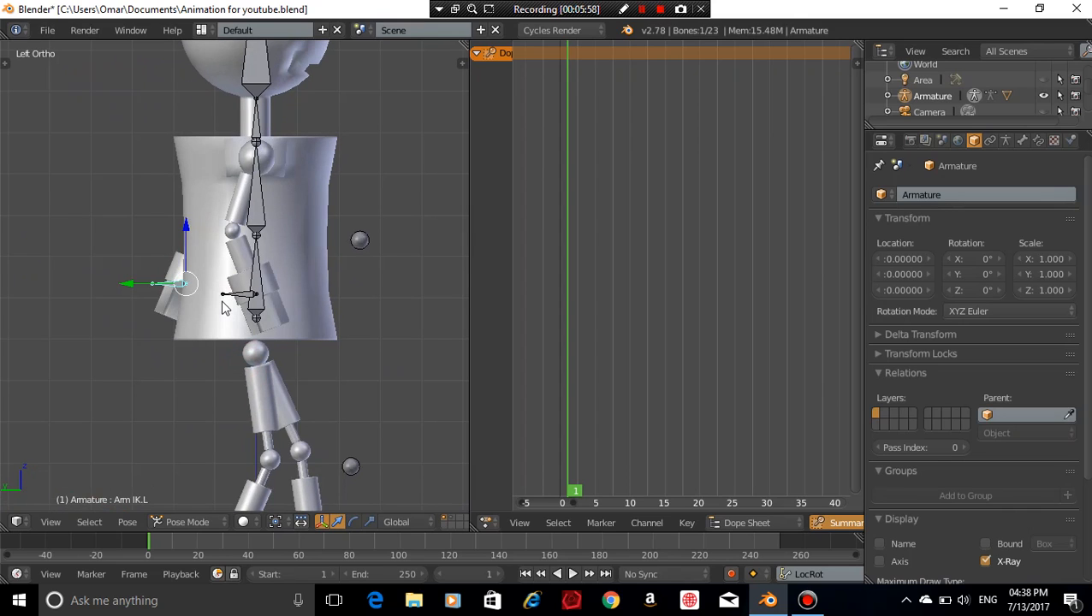
{"action": "key", "text": "a"}
{"action": "scroll", "coordinate": [221, 306], "scroll_direction": "up", "scroll_amount": 2}
{"action": "right_click", "coordinate": [244, 305]}
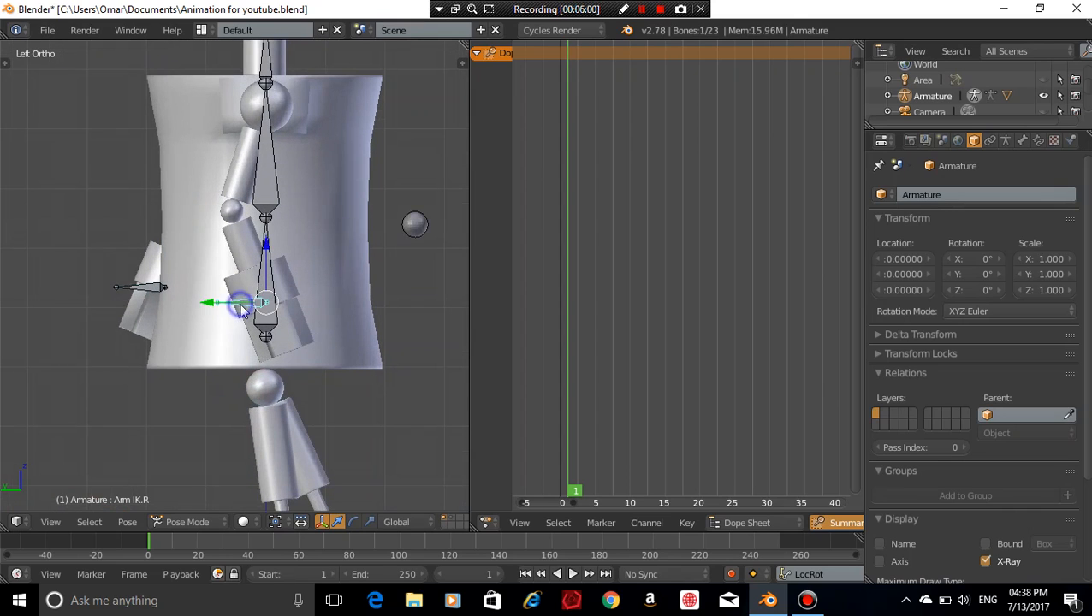
{"action": "scroll", "coordinate": [373, 273], "scroll_direction": "up", "scroll_amount": 2}
{"action": "scroll", "coordinate": [376, 295], "scroll_direction": "down", "scroll_amount": 3}
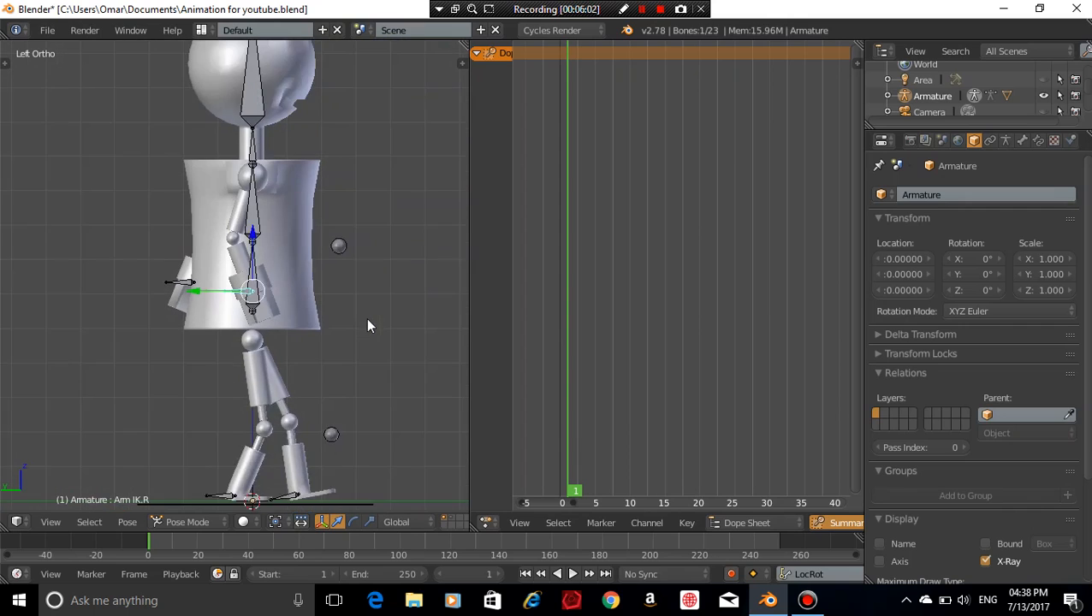
{"action": "scroll", "coordinate": [366, 320], "scroll_direction": "up", "scroll_amount": 1}
{"action": "middle_click_drag", "start_coordinate": [389, 323], "coordinate": [363, 321], "text": "shift"}
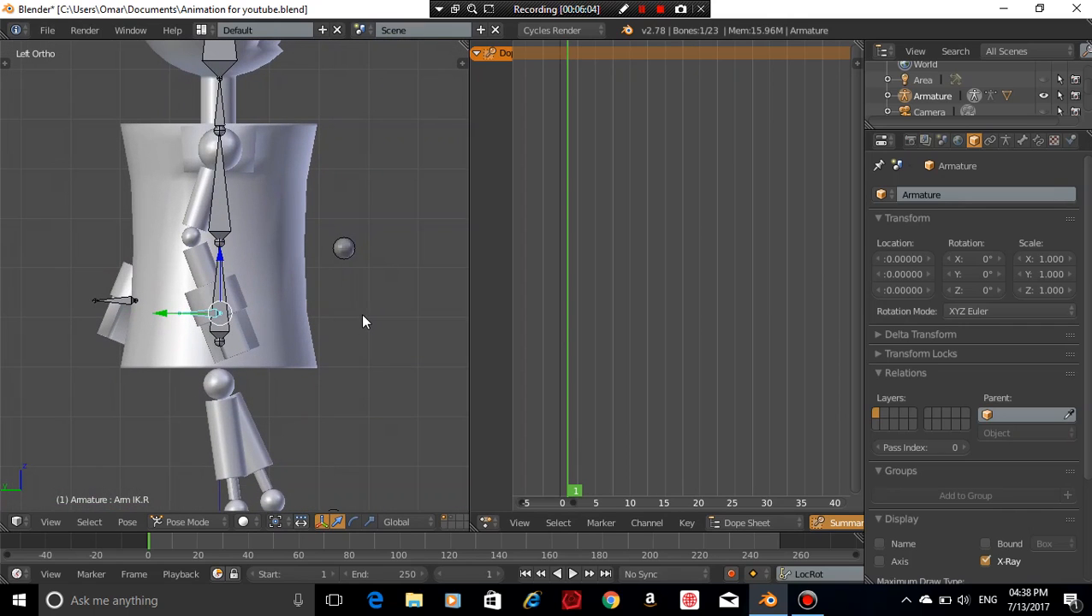
{"action": "key", "text": "g"}
{"action": "key", "text": "y"}
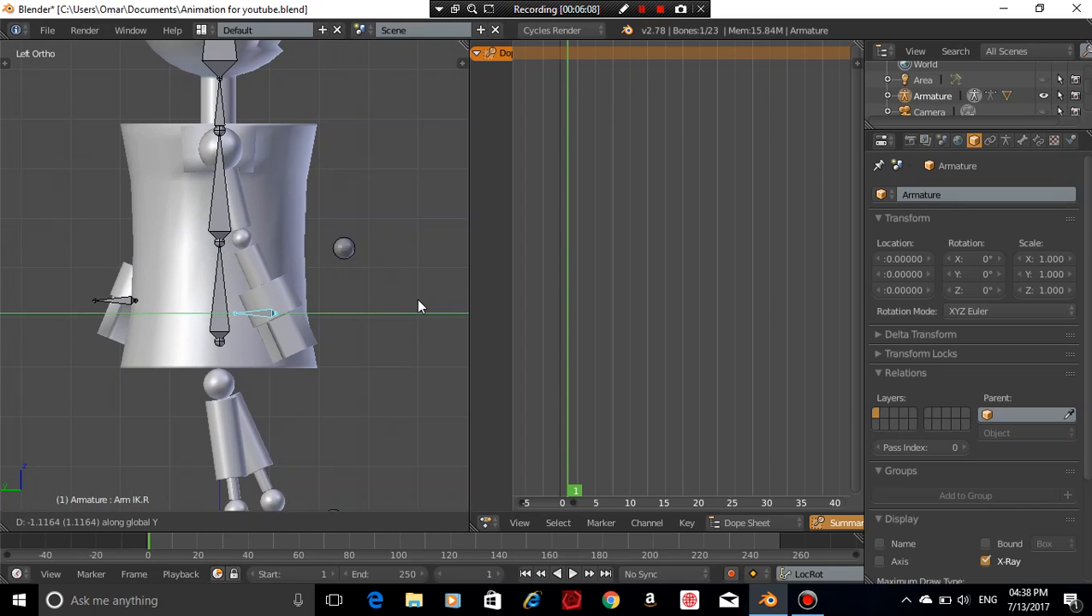
{"action": "left_click", "coordinate": [419, 305]}
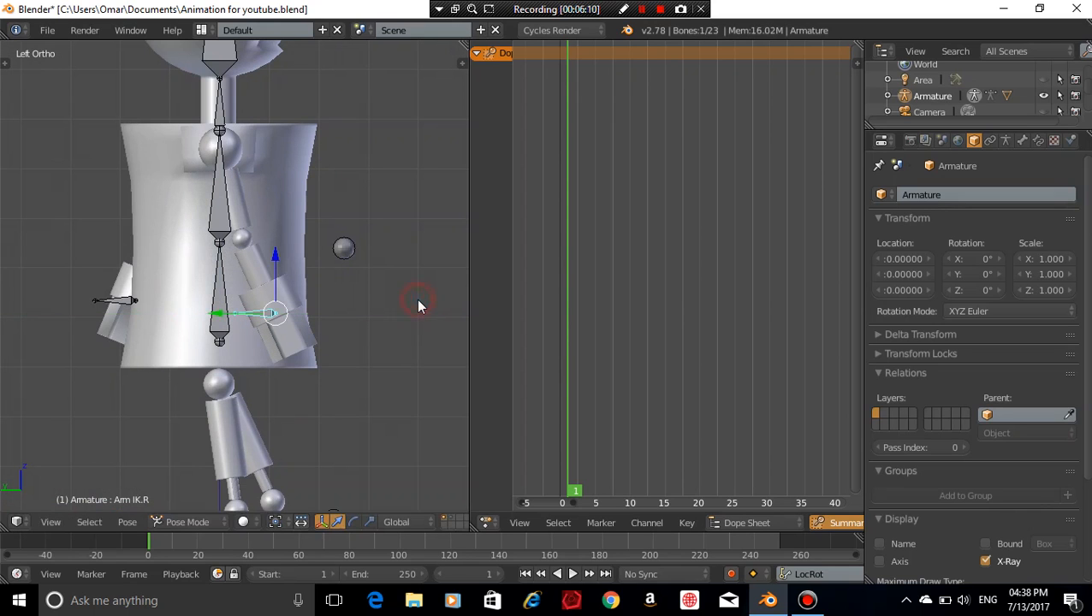
Rotate the Stomach bone about -10.8° around the global Z axis to twist the upper body
{"action": "middle_click_drag", "start_coordinate": [418, 305], "coordinate": [111, 333]}
{"action": "scroll", "coordinate": [108, 333], "scroll_direction": "down", "scroll_amount": 5}
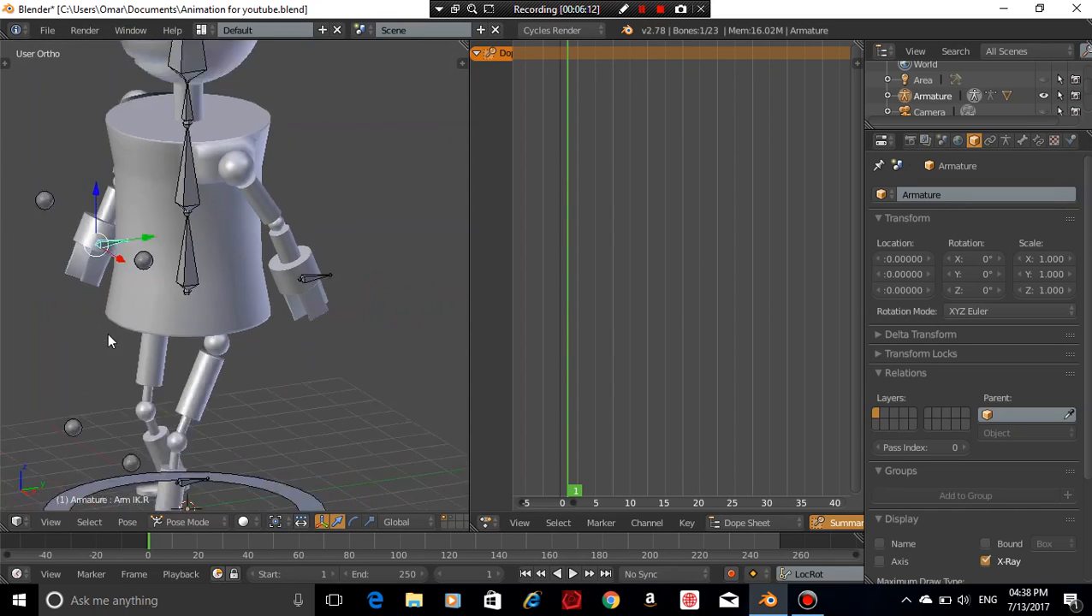
{"action": "middle_click_drag", "start_coordinate": [341, 309], "coordinate": [299, 279]}
{"action": "right_click", "coordinate": [285, 281]}
{"action": "scroll", "coordinate": [301, 279], "scroll_direction": "up", "scroll_amount": 2}
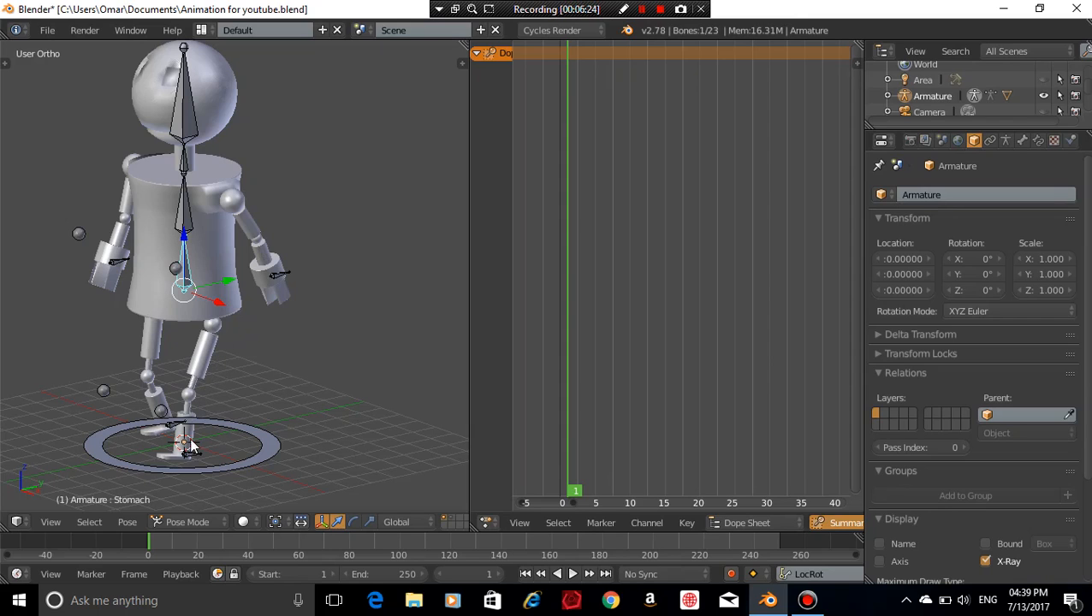
{"action": "scroll", "coordinate": [291, 362], "scroll_direction": "up", "scroll_amount": 2}
{"action": "middle_click_drag", "start_coordinate": [275, 366], "coordinate": [308, 257], "text": "shift"}
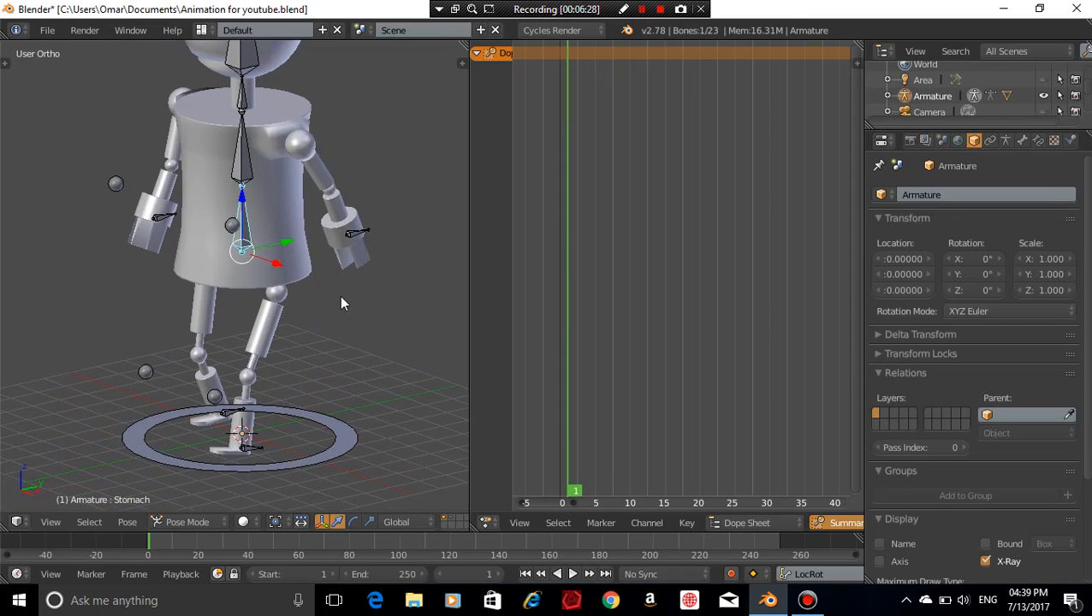
{"action": "key", "text": "r"}
{"action": "key", "text": "z"}
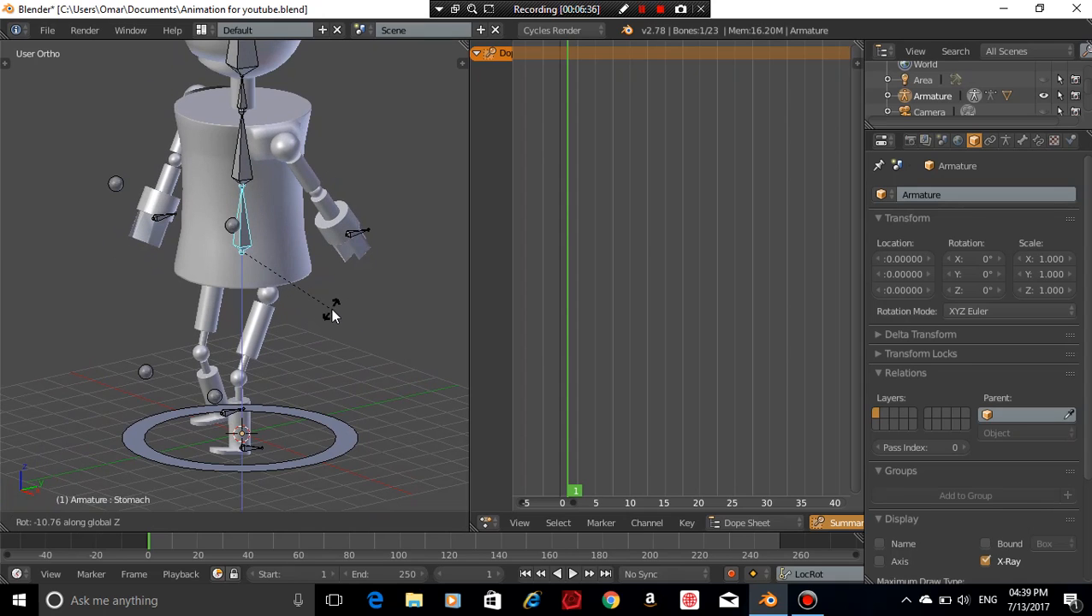
{"action": "left_click", "coordinate": [332, 309]}
Examine the twisted torso, arms and legs from the front and at different distances
{"action": "scroll", "coordinate": [332, 309], "scroll_direction": "down", "scroll_amount": 4}
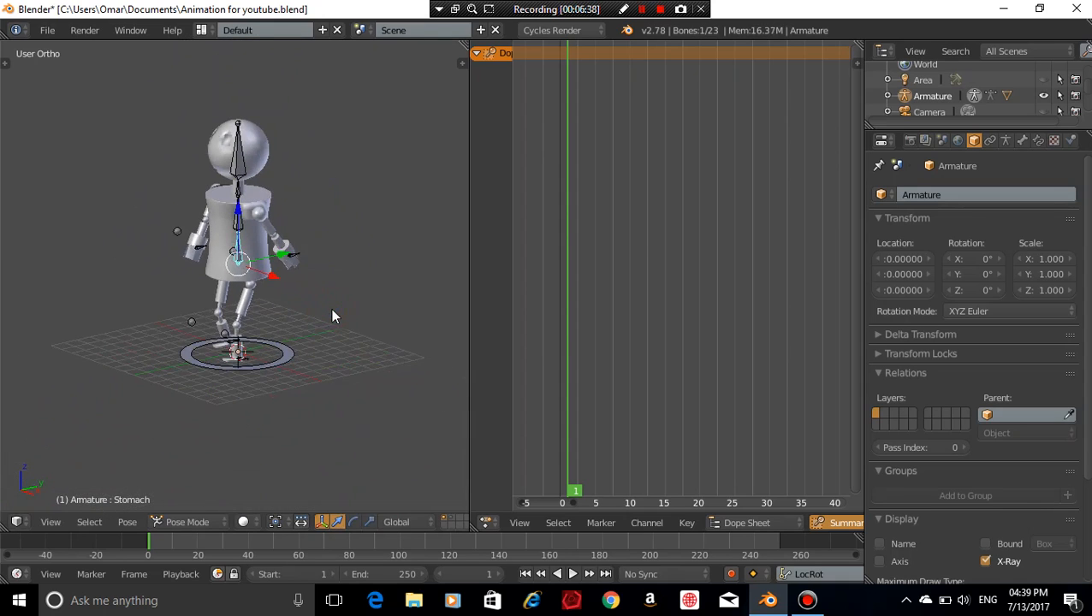
{"action": "middle_click_drag", "start_coordinate": [332, 309], "coordinate": [405, 302]}
{"action": "scroll", "coordinate": [402, 302], "scroll_direction": "up", "scroll_amount": 4}
{"action": "scroll", "coordinate": [402, 302], "scroll_direction": "up", "scroll_amount": 2}
{"action": "scroll", "coordinate": [402, 302], "scroll_direction": "down", "scroll_amount": 3}
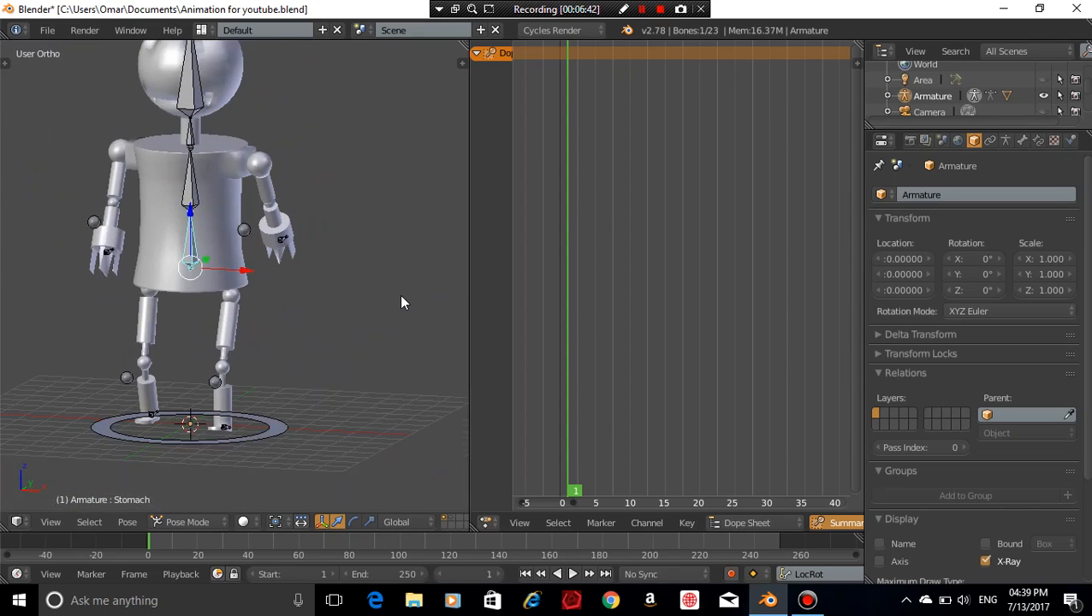
{"action": "scroll", "coordinate": [297, 303], "scroll_direction": "up", "scroll_amount": 3}
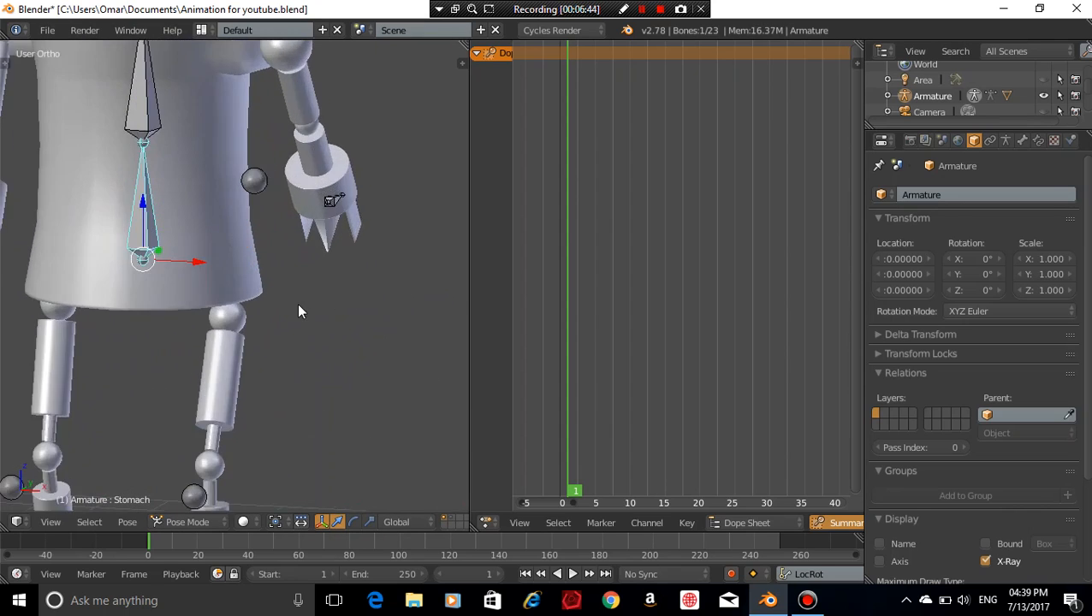
{"action": "scroll", "coordinate": [297, 303], "scroll_direction": "down", "scroll_amount": 2}
In the right view, move the Arm IK.L bone about 0.36 forward along Y and raise it slightly along Z
{"action": "key", "text": "KP_3"}
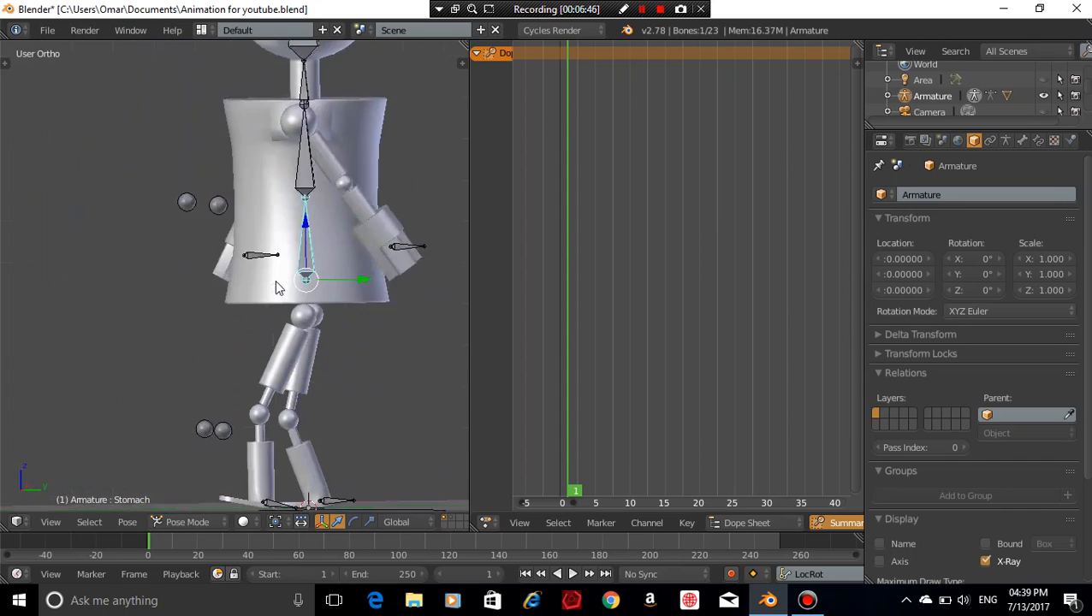
{"action": "scroll", "coordinate": [286, 286], "scroll_direction": "up", "scroll_amount": 3}
{"action": "scroll", "coordinate": [313, 288], "scroll_direction": "up", "scroll_amount": 3}
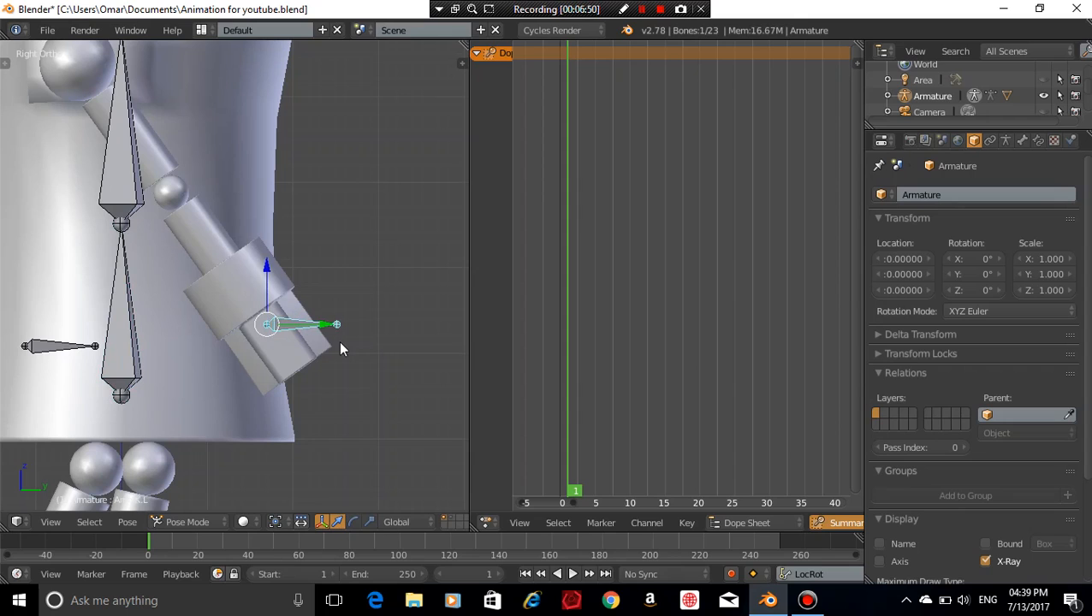
{"action": "key", "text": "g"}
{"action": "key", "text": "y"}
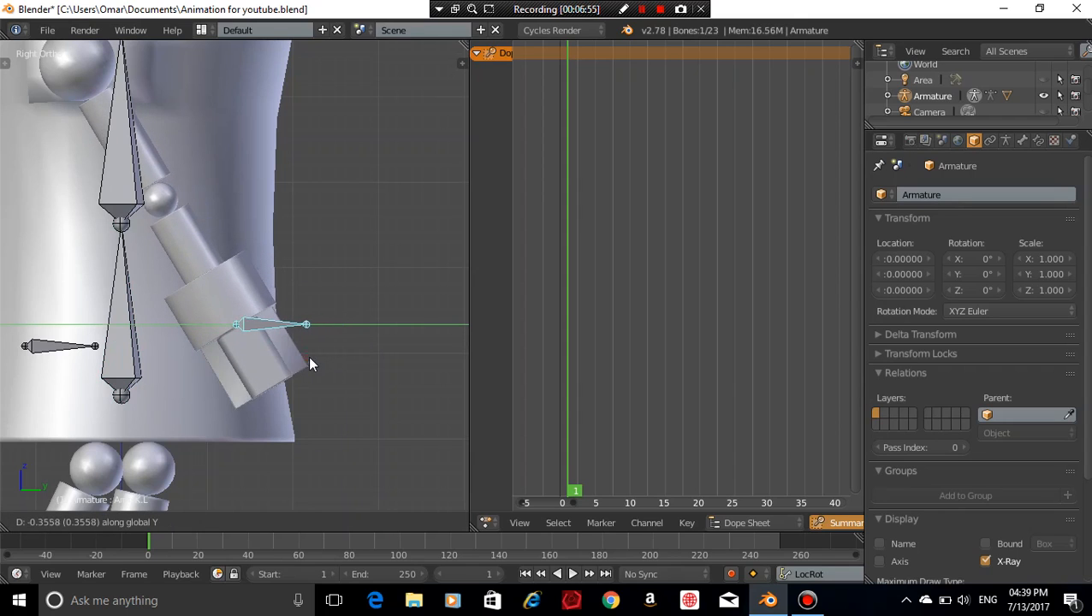
{"action": "left_click", "coordinate": [308, 356]}
{"action": "key", "text": "g"}
{"action": "key", "text": "y"}
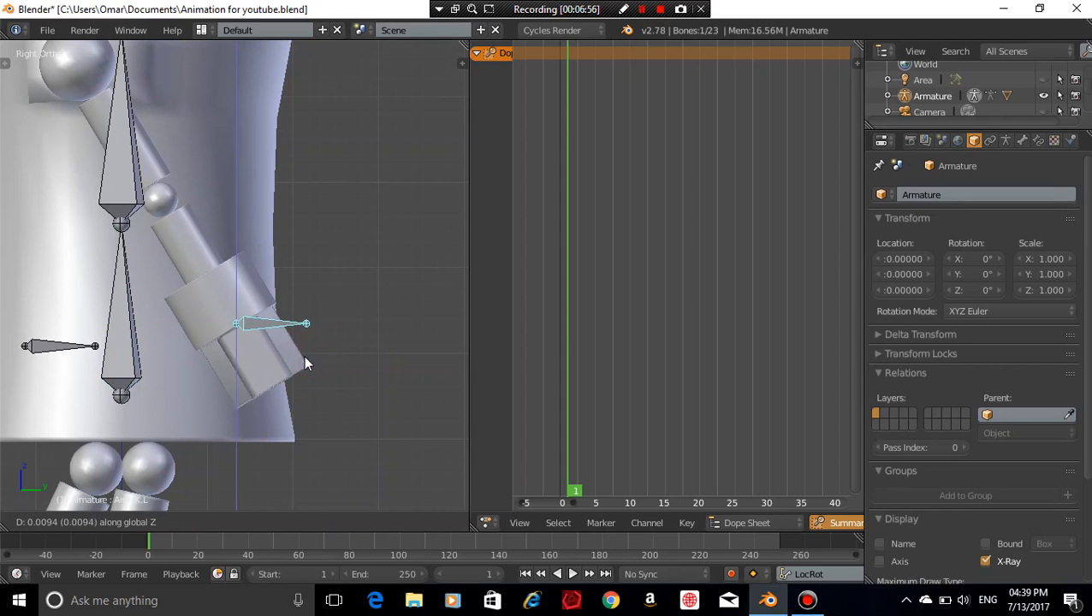
{"action": "left_click", "coordinate": [305, 349]}
{"action": "scroll", "coordinate": [304, 350], "scroll_direction": "down", "scroll_amount": 2}
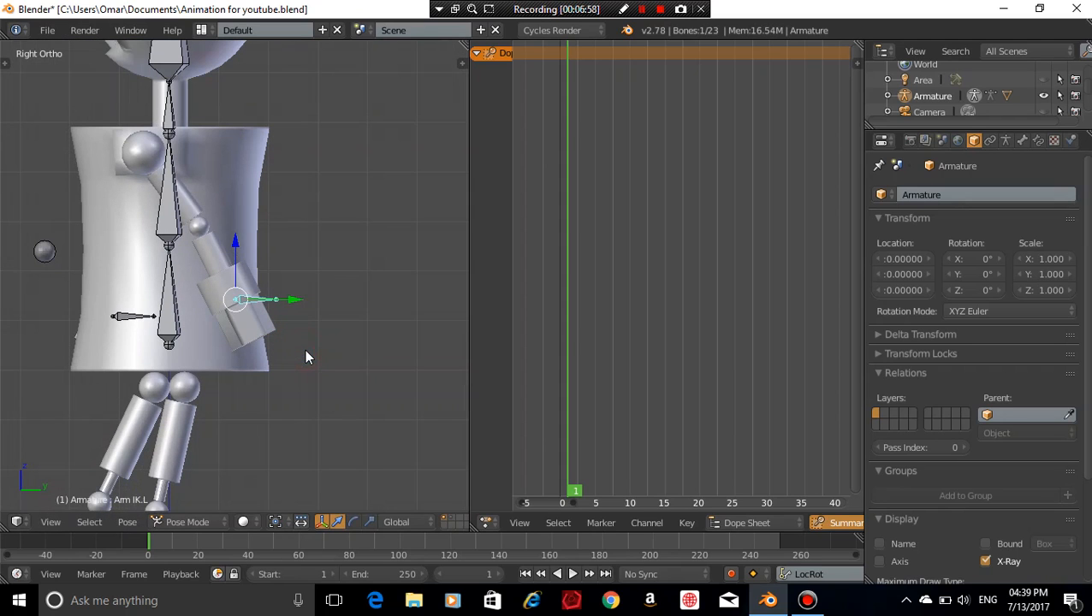
In the left view, raise the Arm IK.R bone about 0.27 along Z to bend the forward arm
{"action": "key", "text": "ctrl+KP_3"}
{"action": "scroll", "coordinate": [313, 354], "scroll_direction": "up", "scroll_amount": 3}
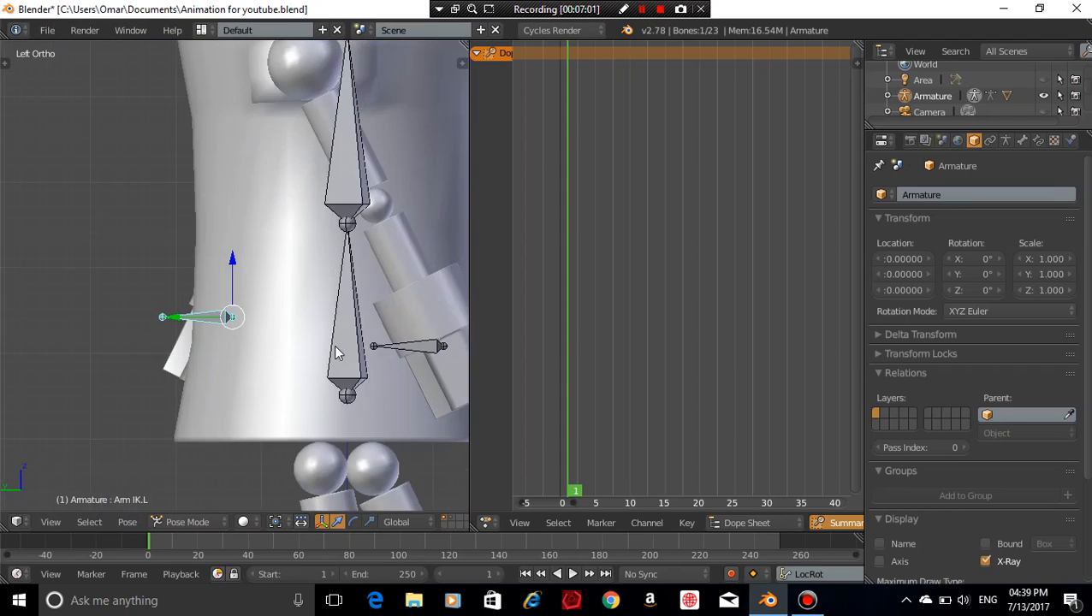
{"action": "middle_click_drag", "start_coordinate": [332, 344], "coordinate": [285, 354], "text": "shift"}
{"action": "key", "text": "a"}
{"action": "right_click", "coordinate": [358, 354]}
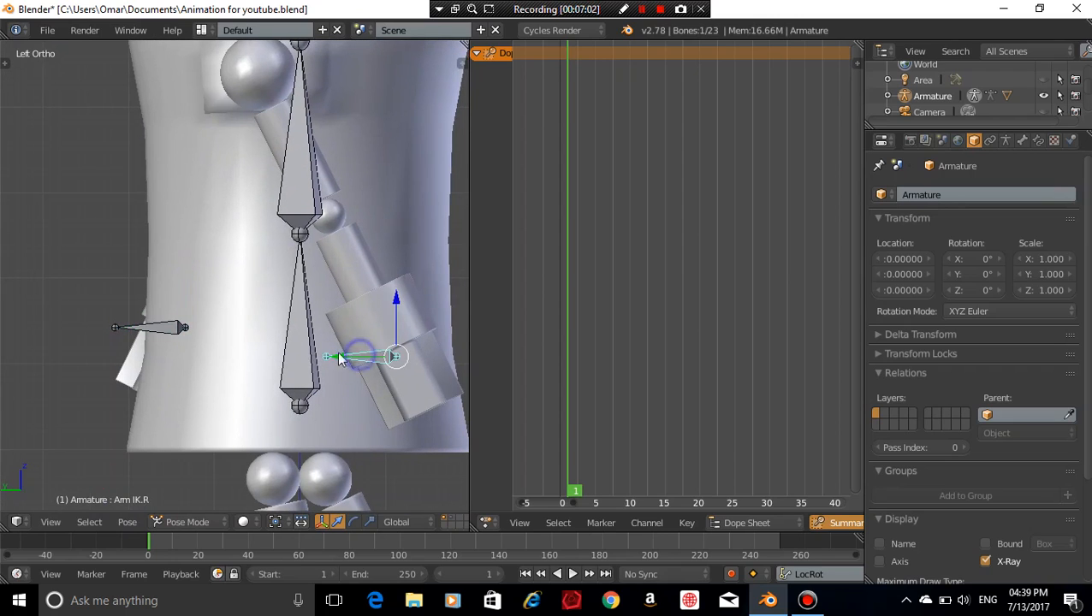
{"action": "scroll", "coordinate": [316, 341], "scroll_direction": "down", "scroll_amount": 1}
{"action": "middle_click_drag", "start_coordinate": [364, 263], "coordinate": [302, 286], "text": "shift"}
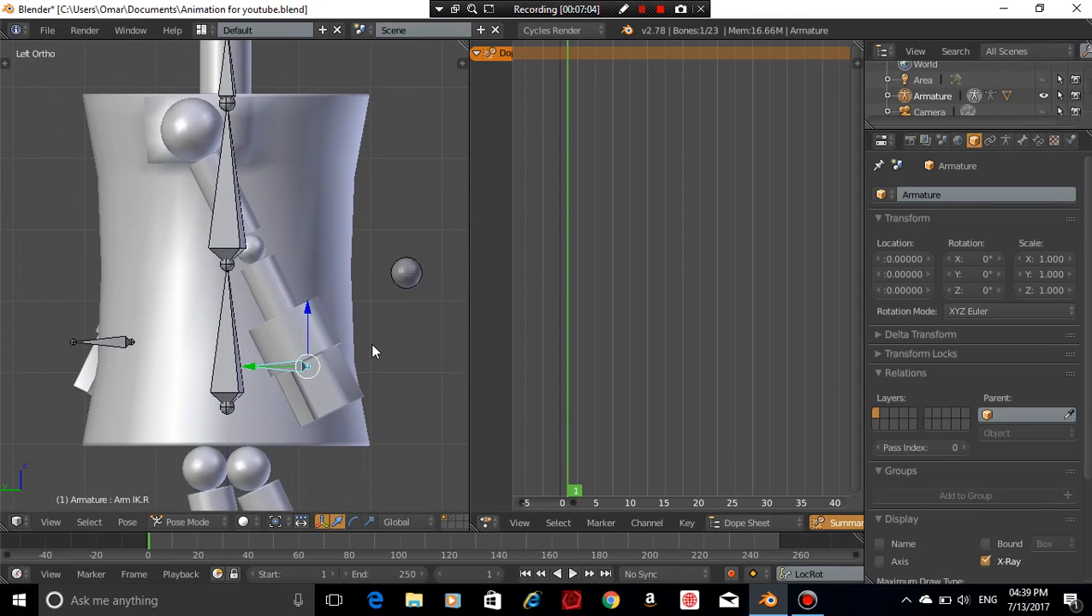
{"action": "key", "text": "g"}
{"action": "key", "text": "z"}
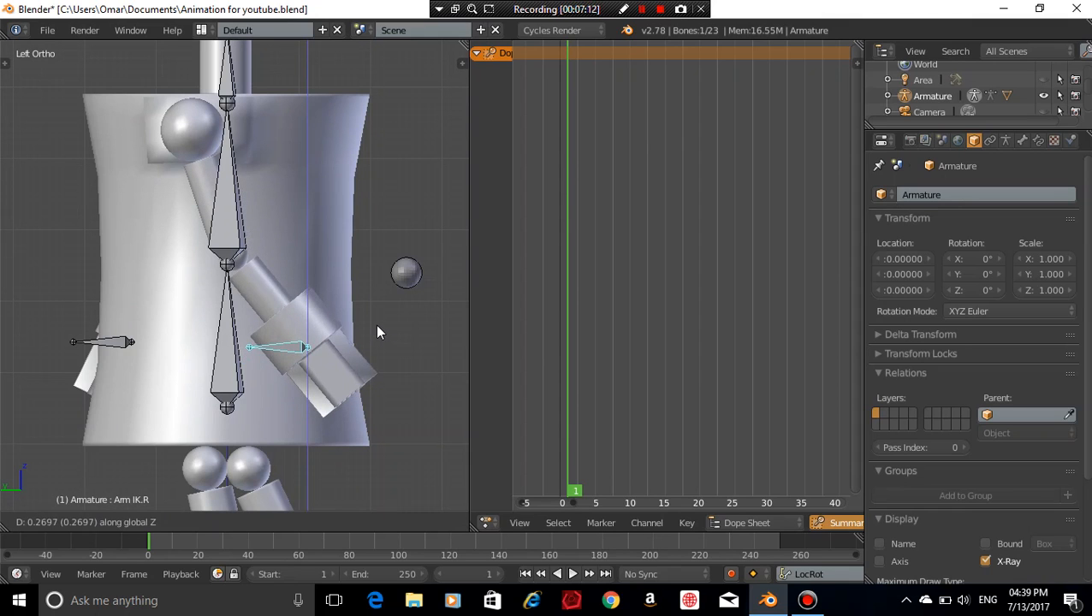
{"action": "left_click", "coordinate": [377, 326]}
Save the posed robot over the existing file Animation for youtube.blend
{"action": "scroll", "coordinate": [377, 326], "scroll_direction": "down", "scroll_amount": 5}
{"action": "middle_click_drag", "start_coordinate": [377, 327], "coordinate": [252, 358]}
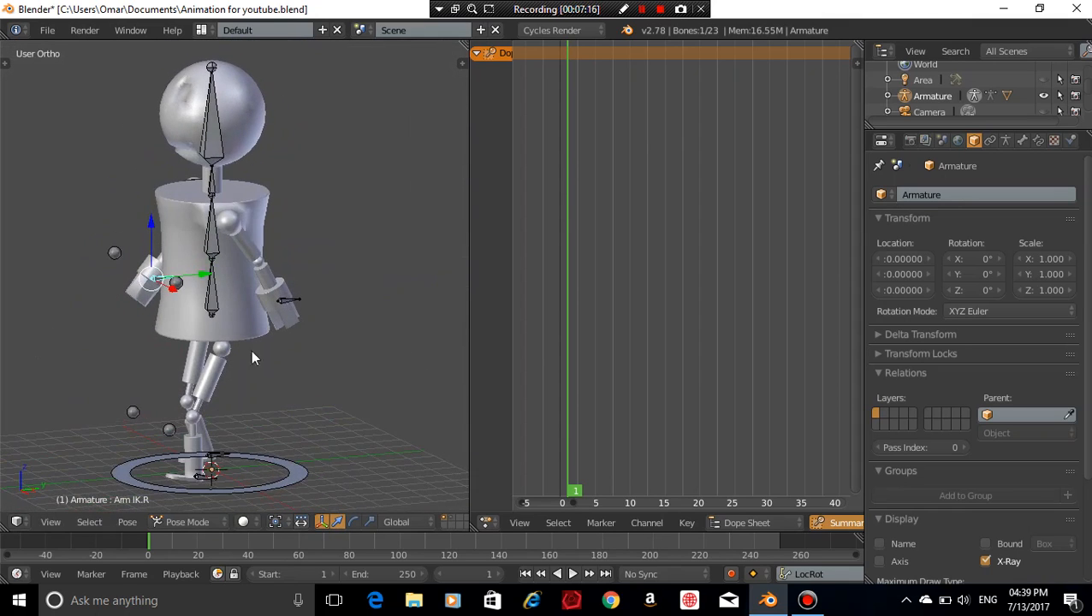
{"action": "key", "text": "ctrl+s"}
{"action": "left_click", "coordinate": [324, 374]}
{"action": "key", "text": "ctrl+s"}
{"action": "left_click", "coordinate": [324, 374]}
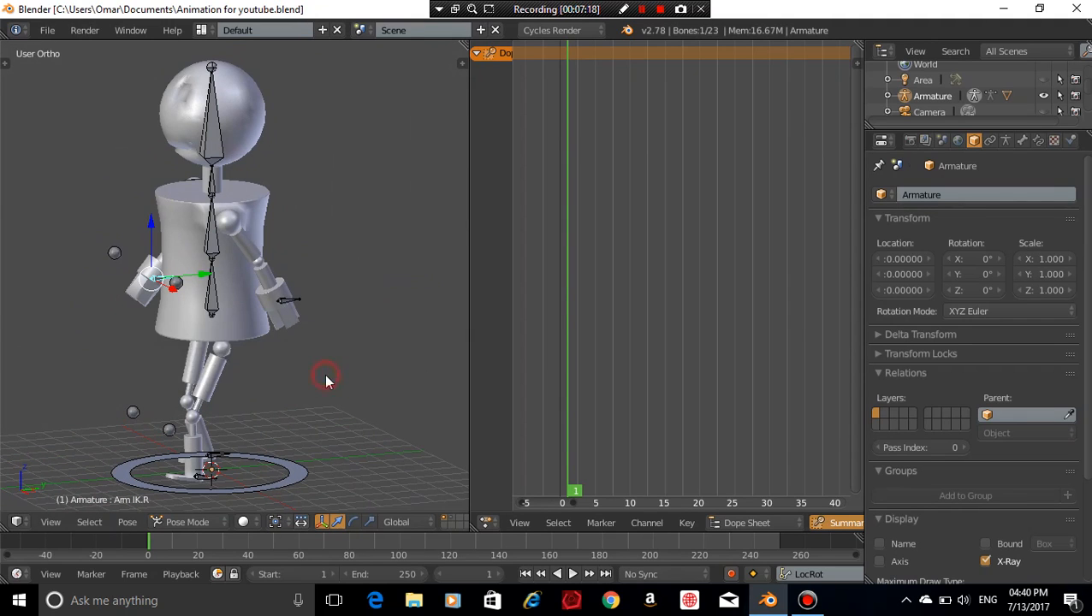
{"action": "key", "text": "ctrl+s"}
{"action": "left_click", "coordinate": [324, 374]}
Select all bones except the Control ring and insert a LocRot keyframe for them at frame 1
{"action": "scroll", "coordinate": [325, 377], "scroll_direction": "up", "scroll_amount": 2}
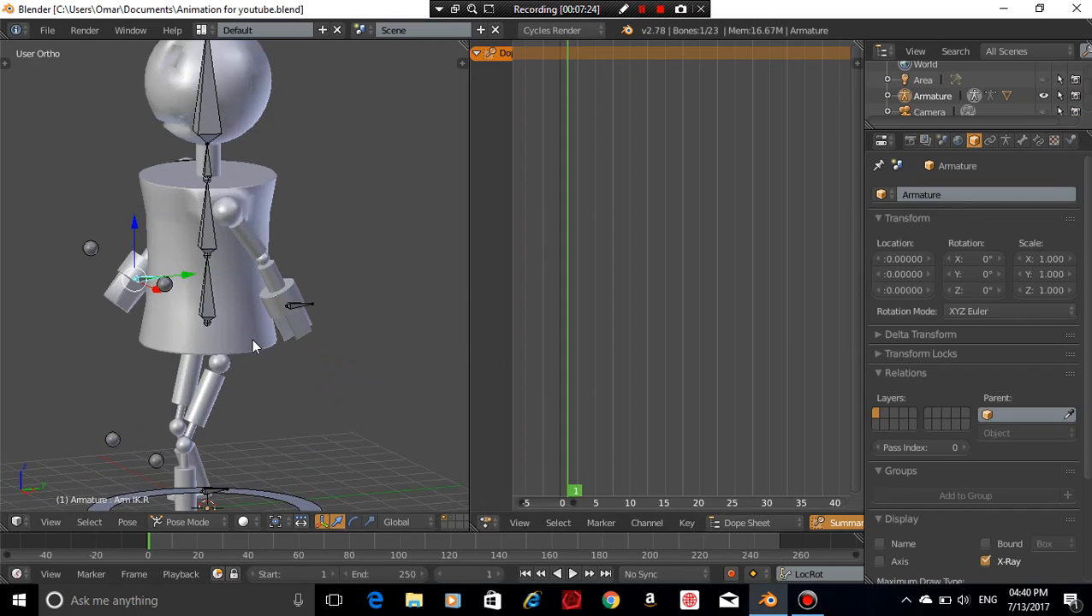
{"action": "scroll", "coordinate": [277, 323], "scroll_direction": "down", "scroll_amount": 2}
{"action": "key", "text": "a"}
{"action": "key", "text": "a"}
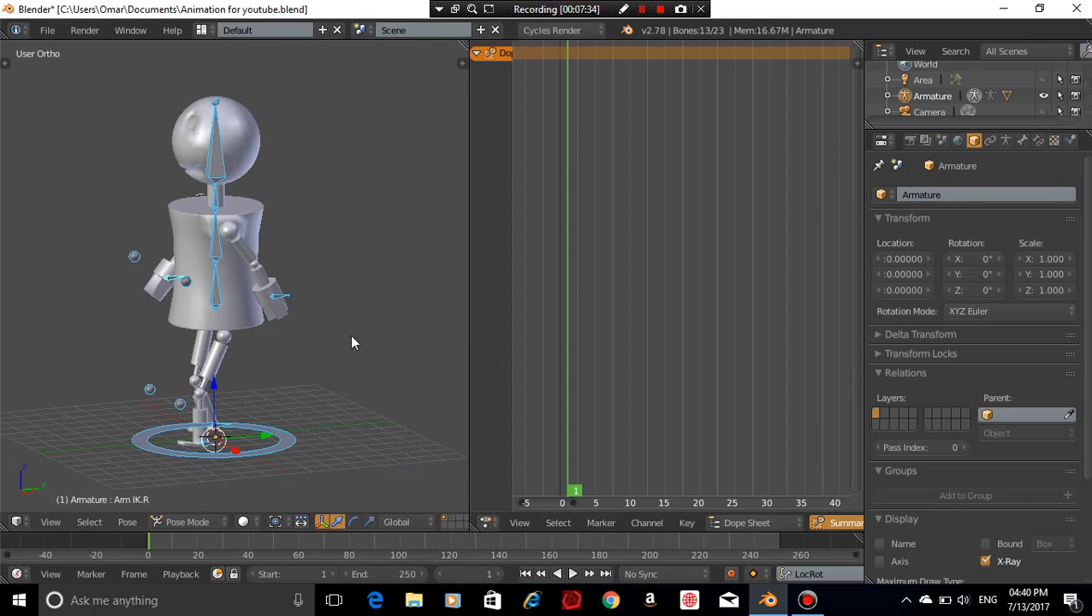
{"action": "right_click", "coordinate": [292, 446], "text": "shift"}
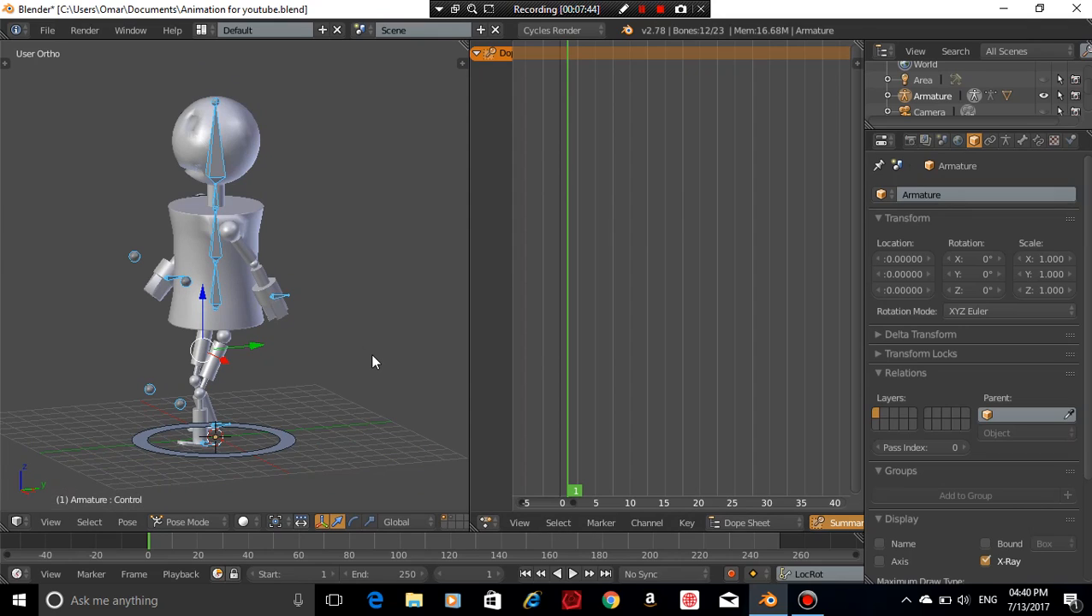
{"action": "key", "text": "i"}
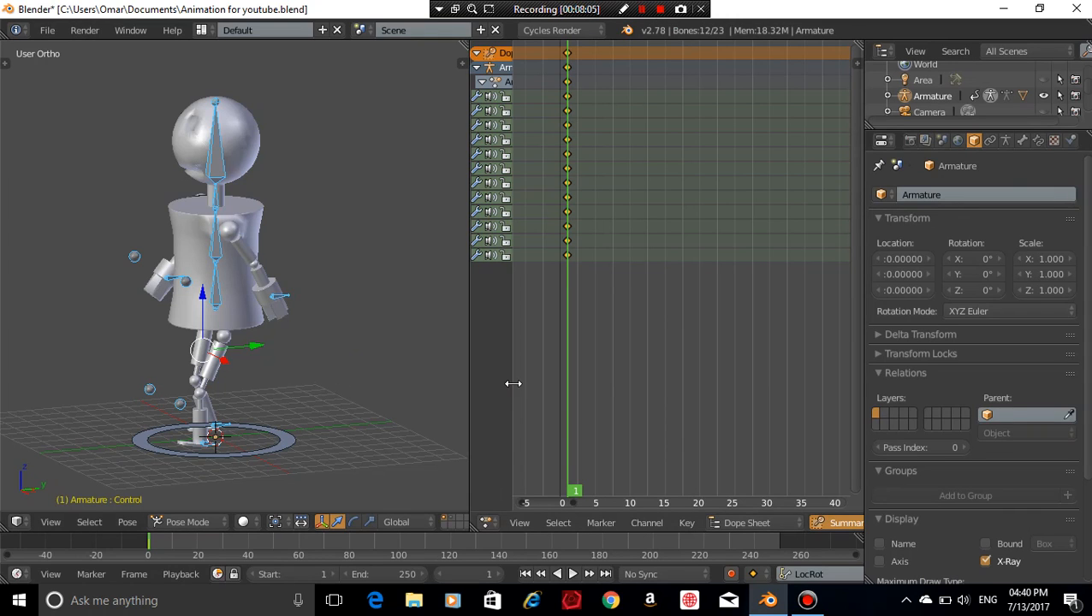
{"action": "left_click_drag", "start_coordinate": [511, 382], "coordinate": [594, 367]}
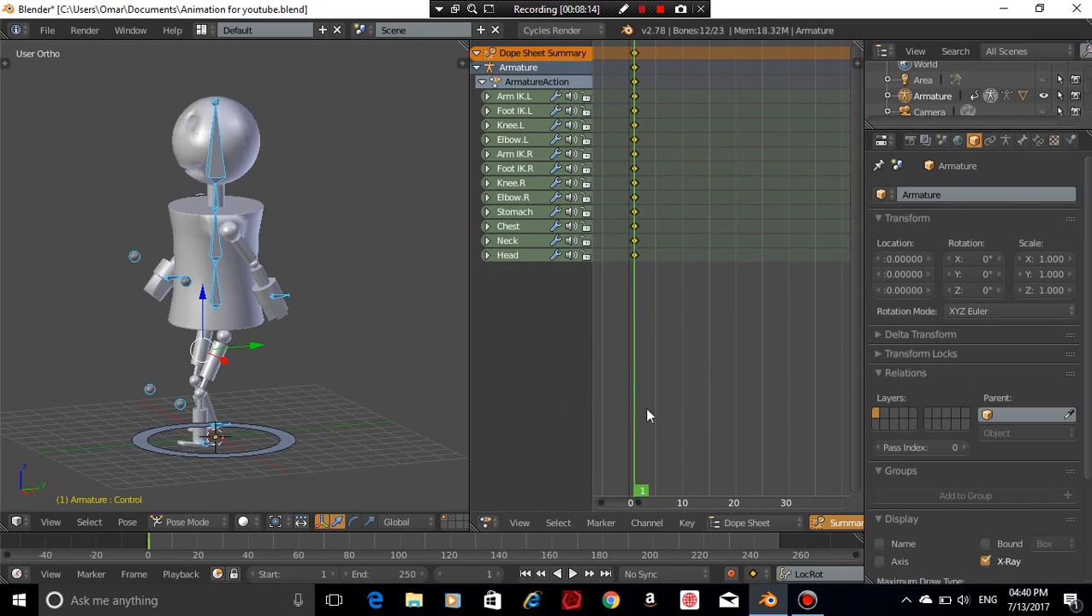
{"action": "left_click", "coordinate": [475, 573]}
{"action": "type", "text": "15"}
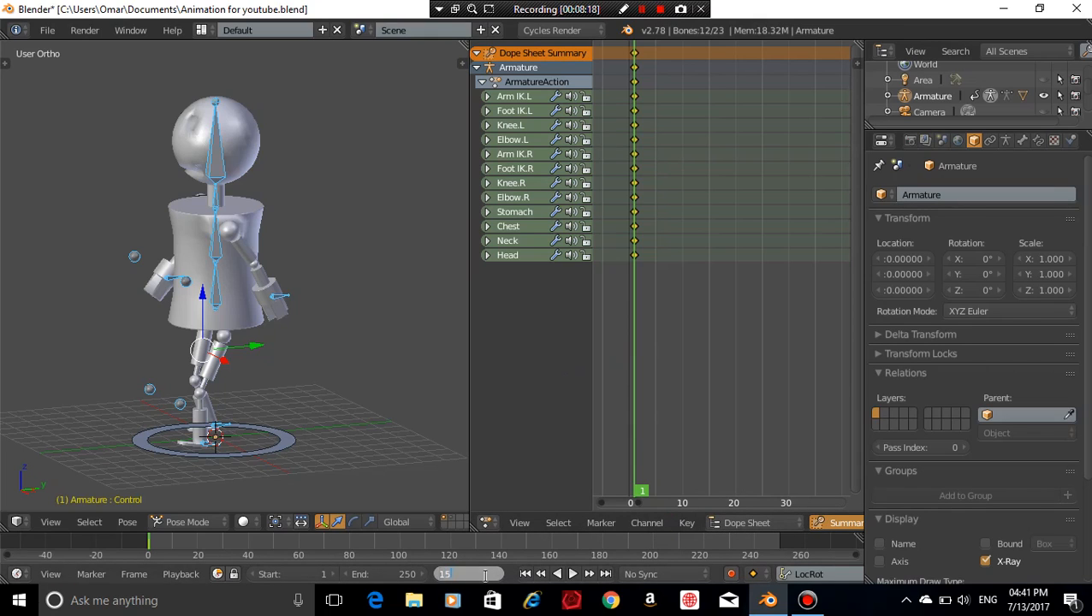
{"action": "key", "text": "Return"}
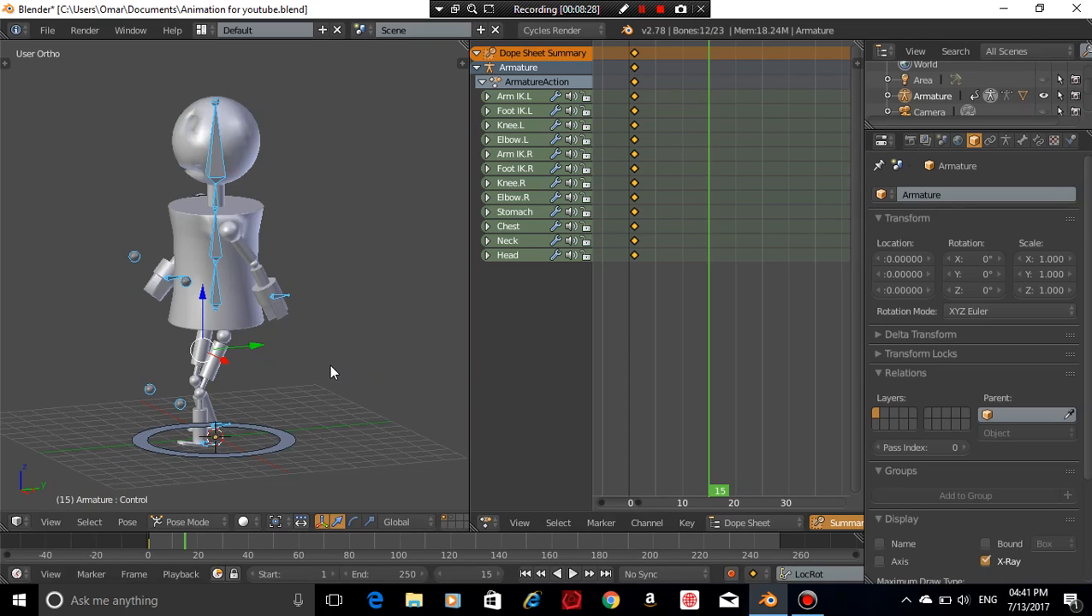
Select all the armature's bones, switch to the right side view, and save over the existing file Animation for youtube.blend
{"action": "middle_click_drag", "start_coordinate": [331, 372], "coordinate": [248, 402]}
{"action": "key", "text": "a"}
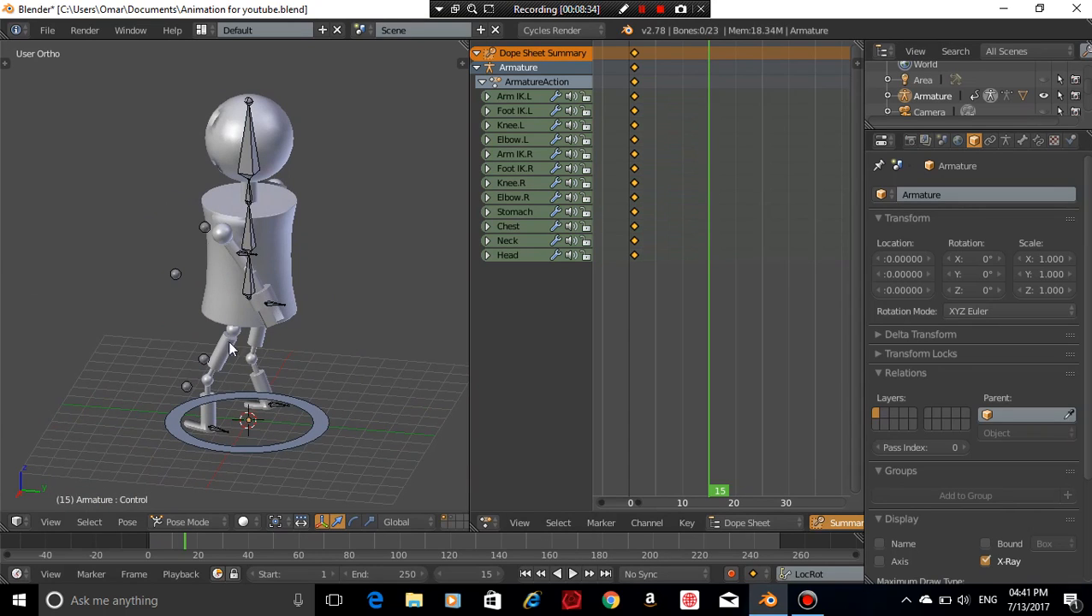
{"action": "key", "text": "a"}
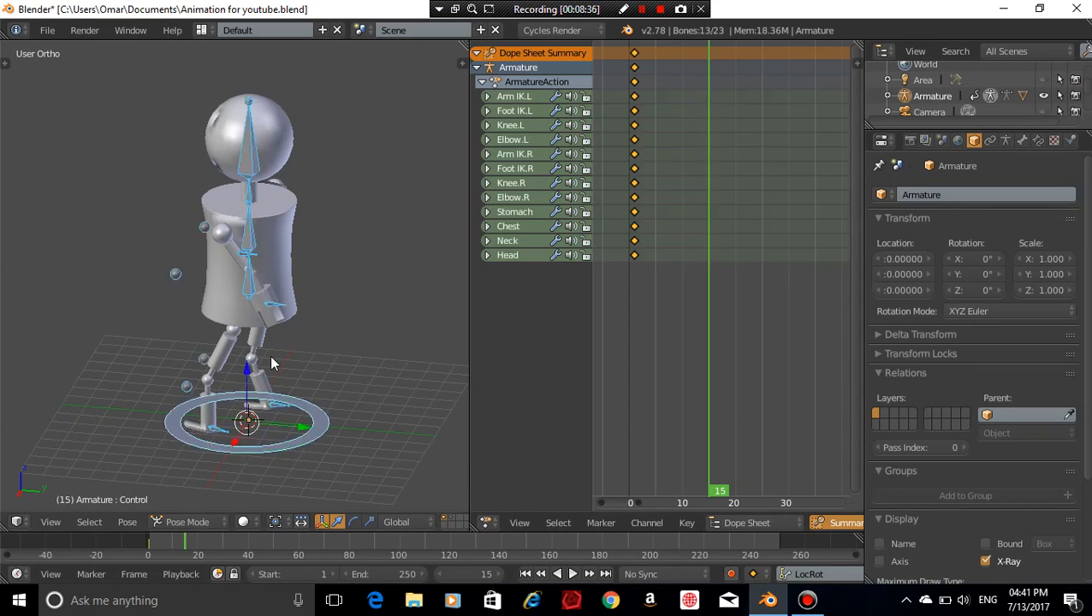
{"action": "key", "text": "KP_3"}
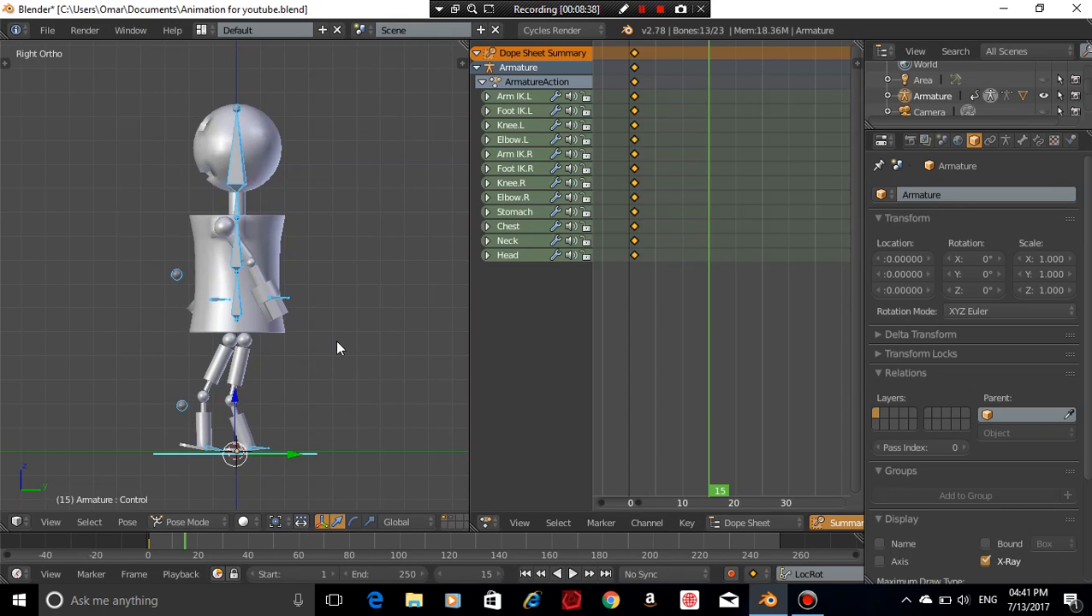
{"action": "key", "text": "ctrl+s"}
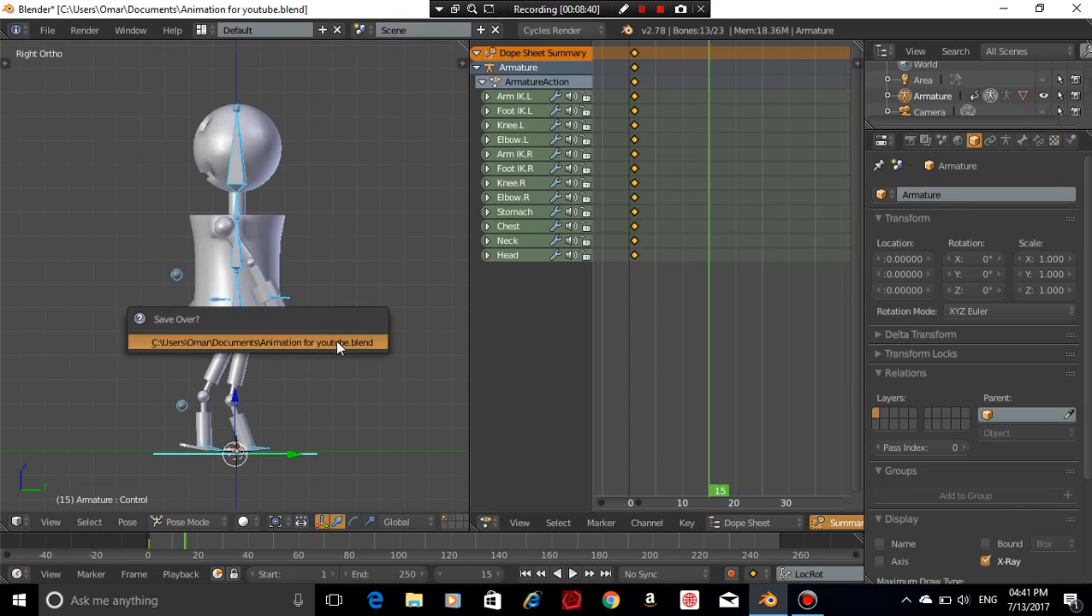
{"action": "left_click", "coordinate": [335, 342]}
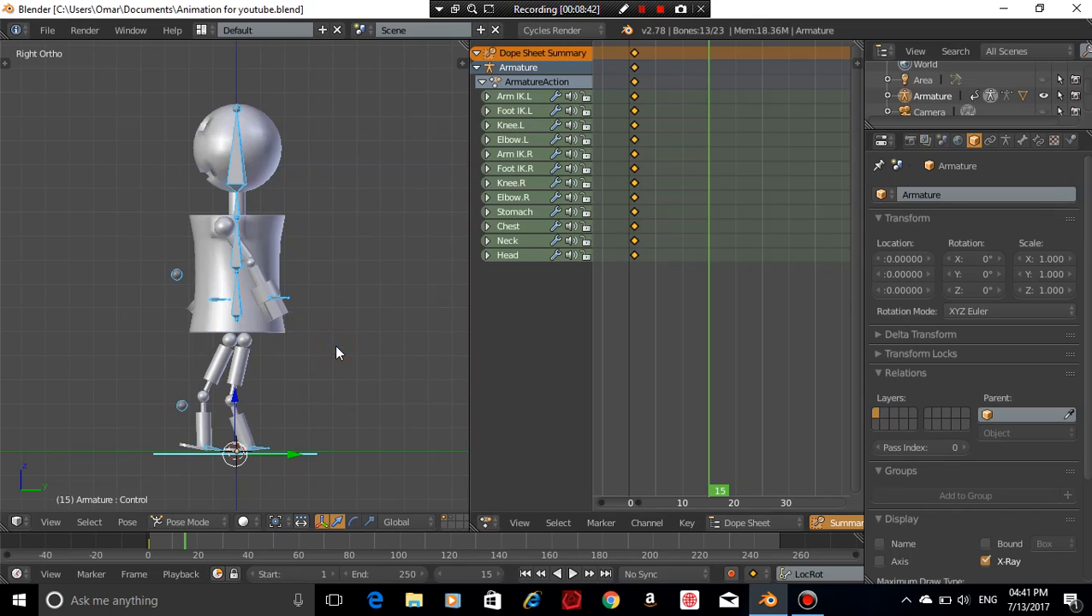
Clear the rotation and location of all selected bones to return the robot to its rest pose at frame 15
{"action": "key", "text": "ctrl+r"}
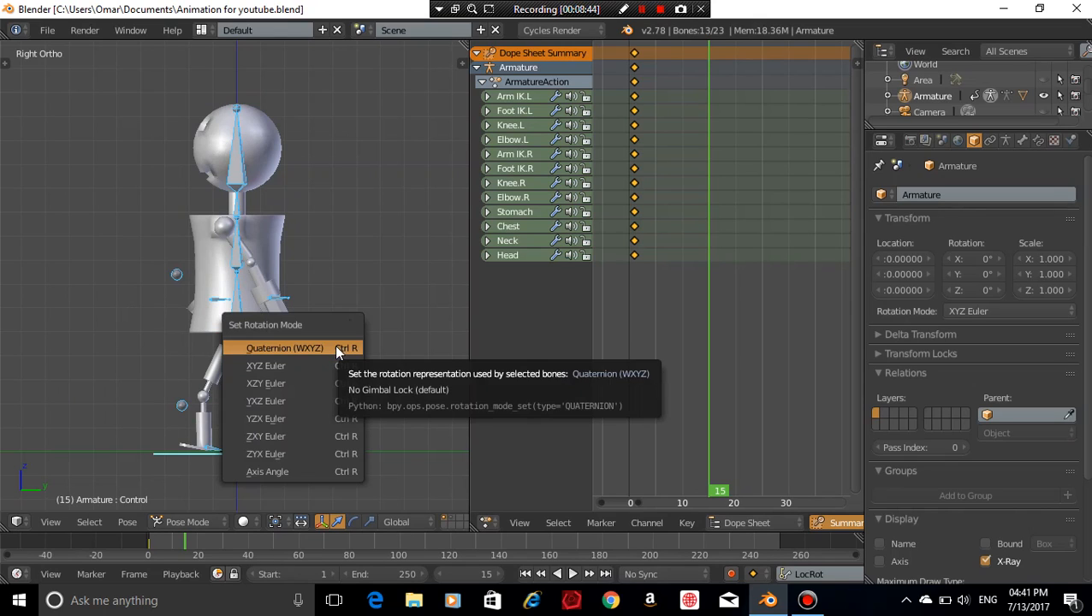
{"action": "key", "text": "ctrl+shift+v"}
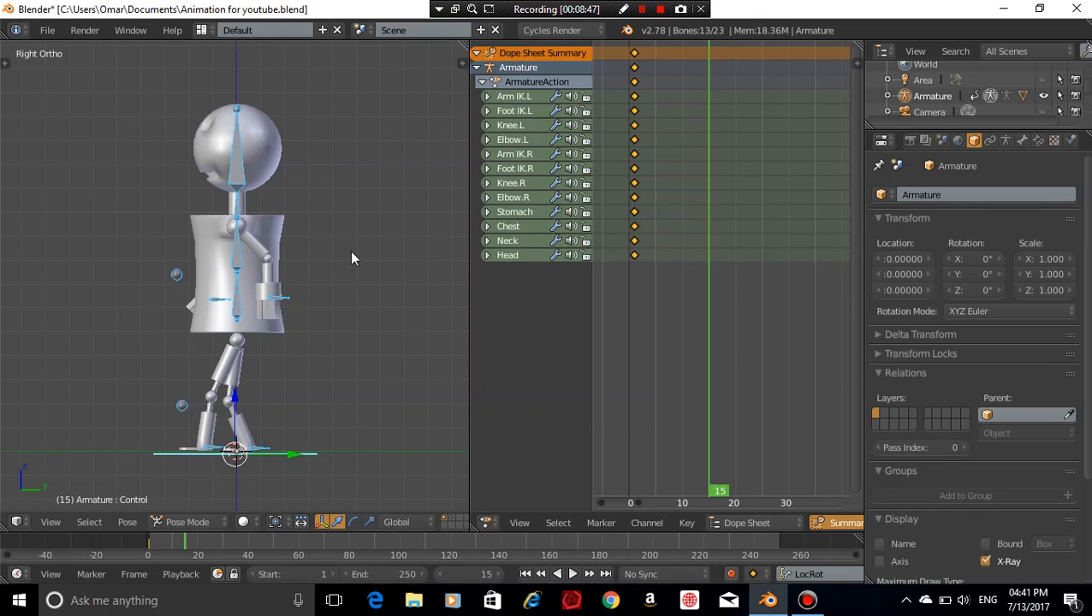
{"action": "key", "text": "alt+g"}
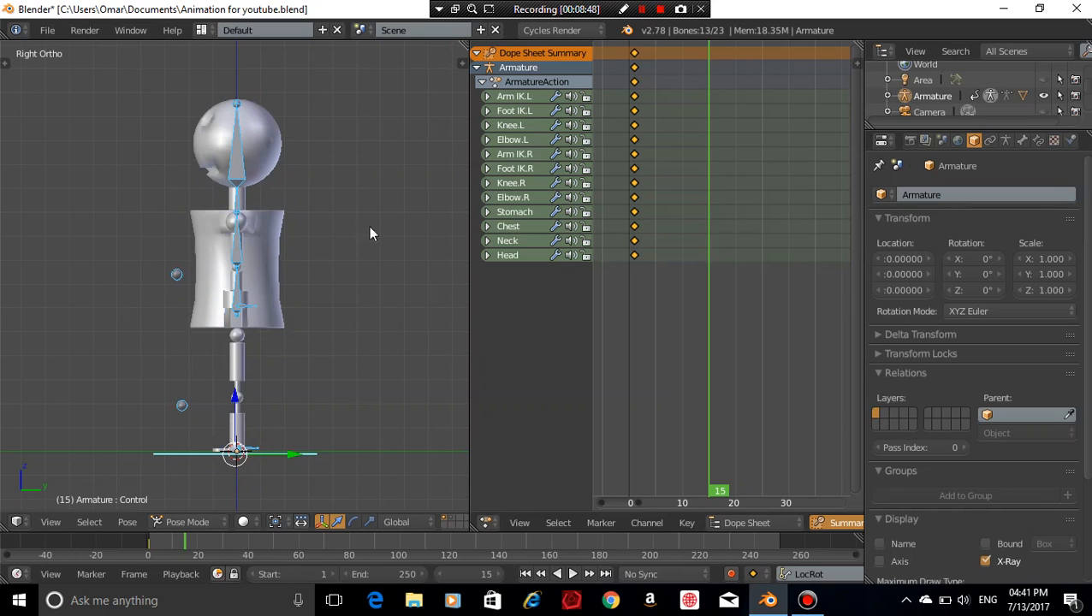
Start the Screencast Keys display from the 3D view's properties sidebar, and hide the sidebar again
{"action": "key", "text": "n"}
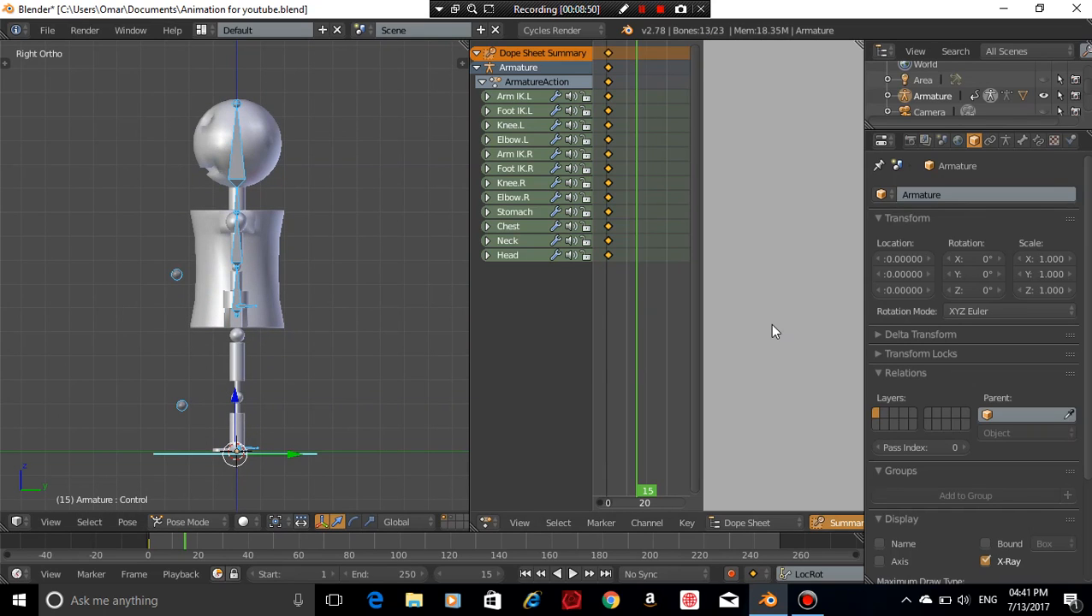
{"action": "key", "text": "n"}
{"action": "key", "text": "n"}
{"action": "key", "text": "n"}
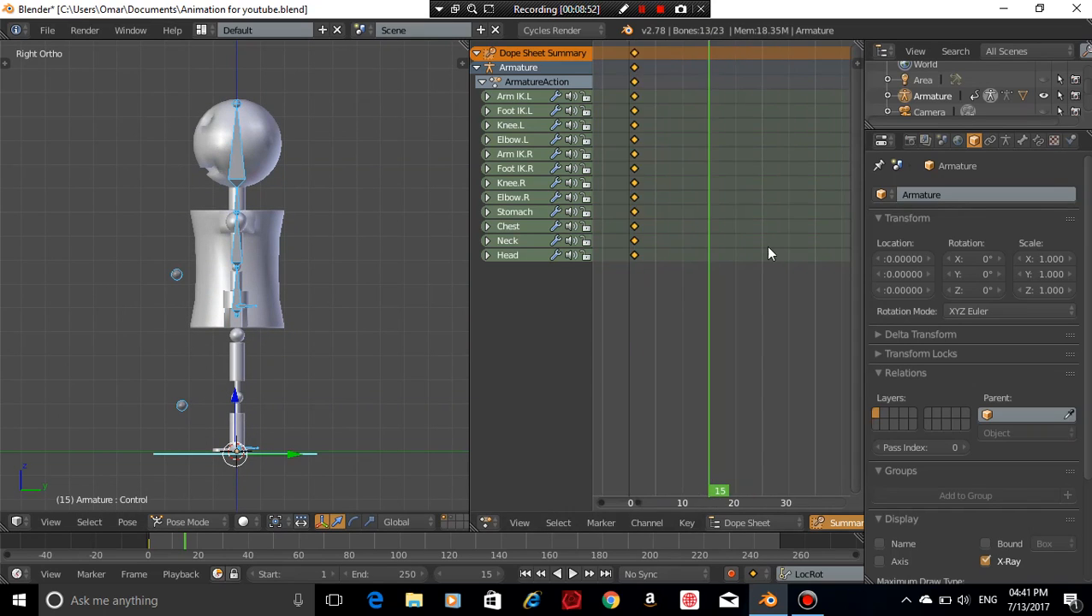
{"action": "key", "text": "n"}
{"action": "key", "text": "n"}
{"action": "key", "text": "n"}
{"action": "key", "text": "n"}
{"action": "key", "text": "n"}
{"action": "key", "text": "n"}
{"action": "key", "text": "n"}
{"action": "scroll", "coordinate": [386, 324], "scroll_direction": "down", "scroll_amount": 6}
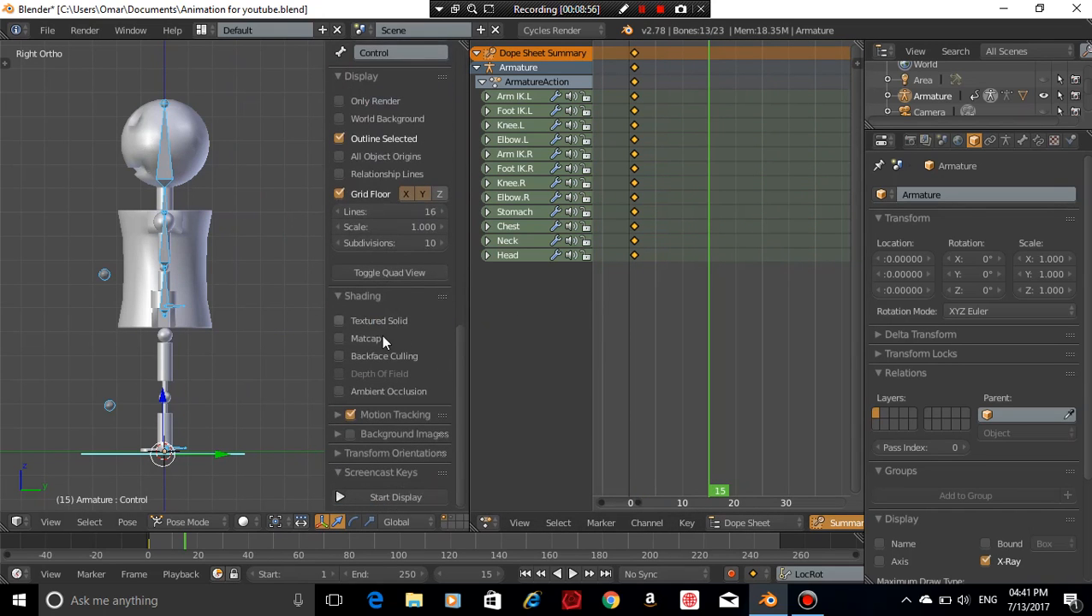
{"action": "left_click", "coordinate": [402, 494]}
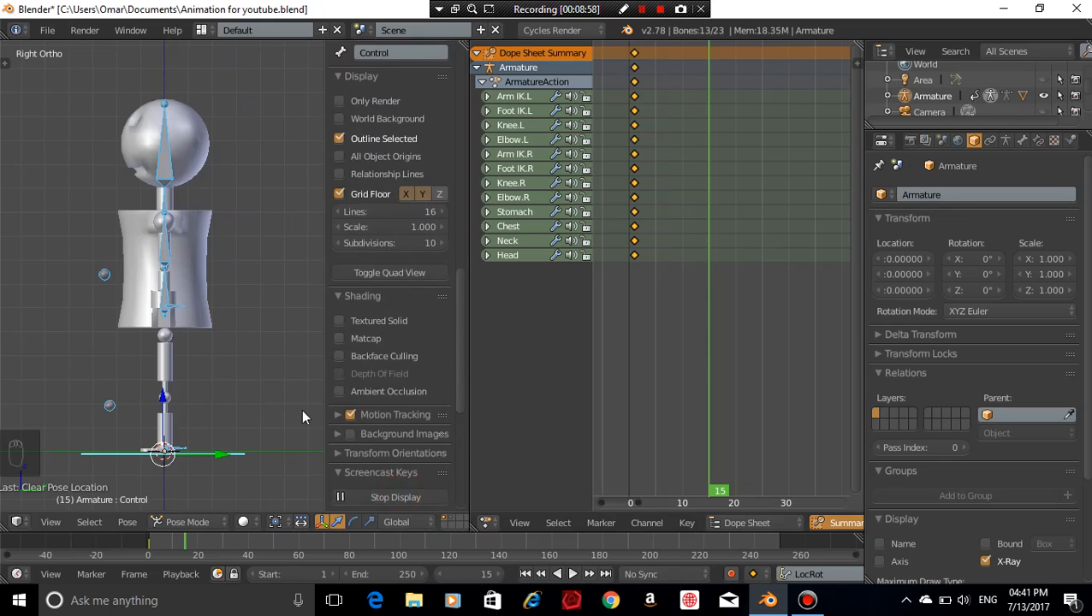
{"action": "key", "text": "n"}
{"action": "scroll", "coordinate": [347, 403], "scroll_direction": "up", "scroll_amount": 2}
{"action": "scroll", "coordinate": [347, 403], "scroll_direction": "down", "scroll_amount": 2}
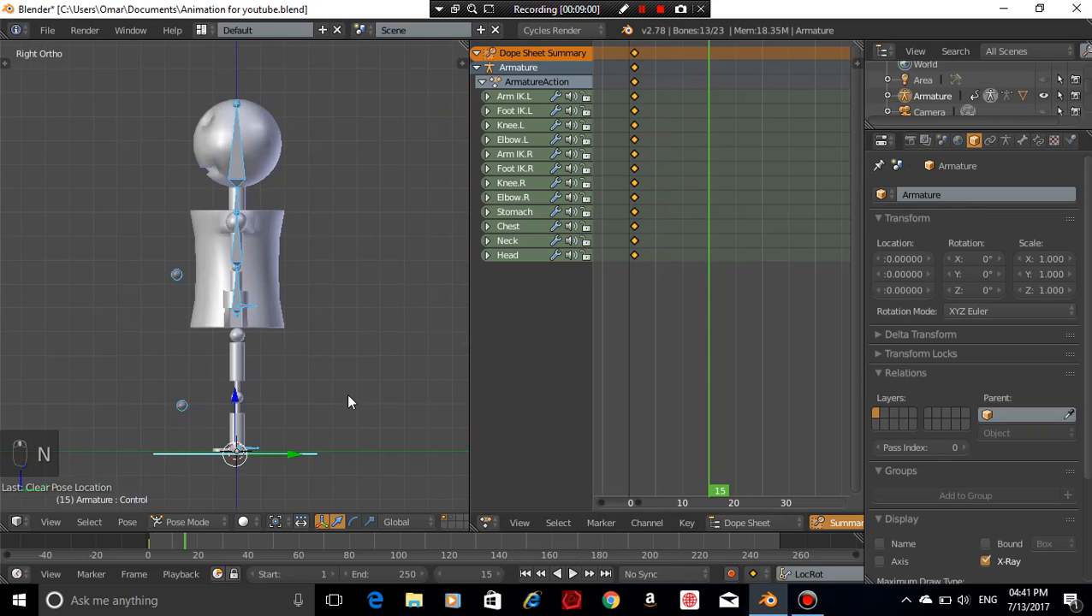
Deselect all bones and examine the legs, pole targets and foot IK bones up close from the left side view
{"action": "scroll", "coordinate": [348, 402], "scroll_direction": "up", "scroll_amount": 2}
{"action": "key", "text": "a"}
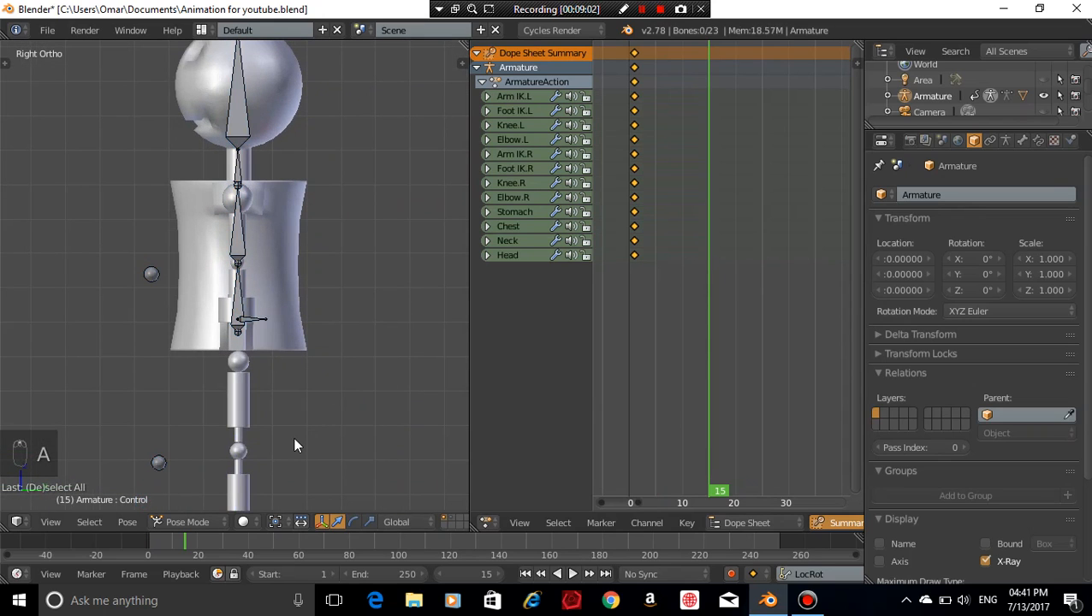
{"action": "key", "text": "ctrl+KP_3"}
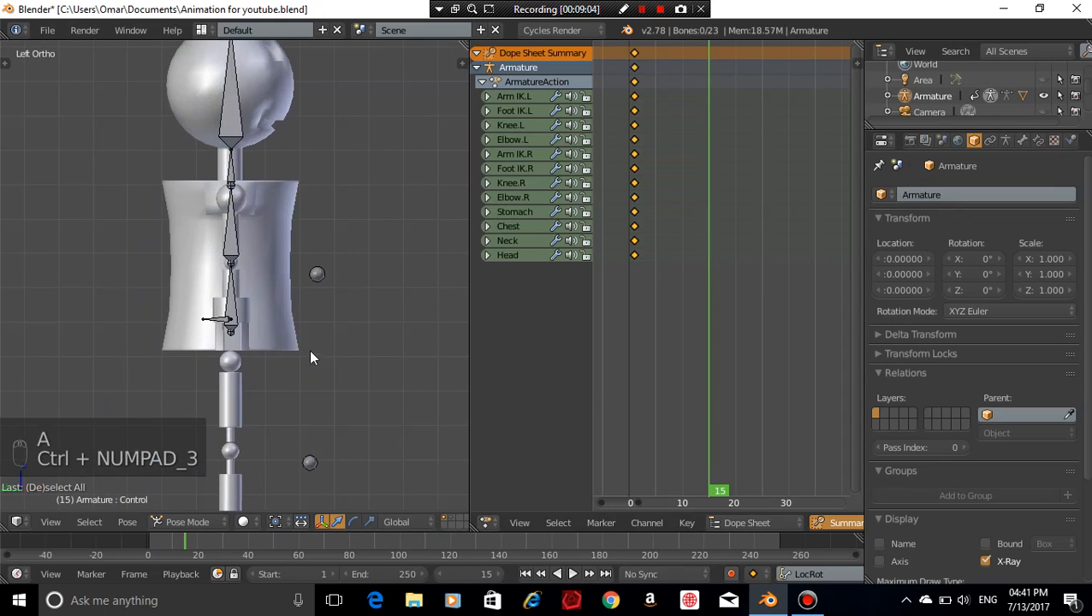
{"action": "middle_click_drag", "start_coordinate": [345, 311], "coordinate": [327, 139], "text": "shift"}
{"action": "scroll", "coordinate": [298, 260], "scroll_direction": "up", "scroll_amount": 3}
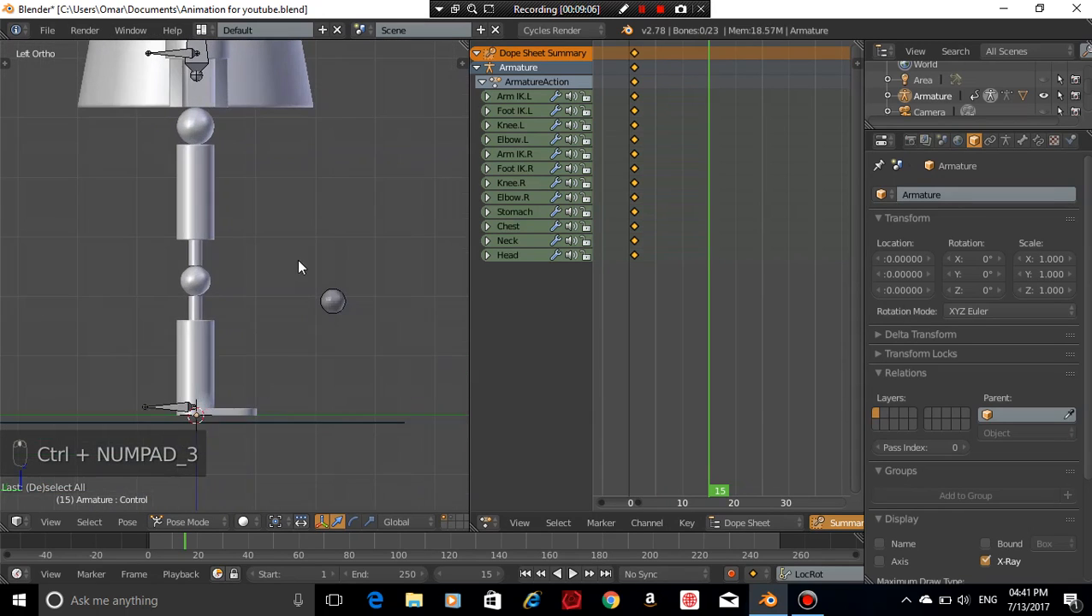
{"action": "middle_click_drag", "start_coordinate": [297, 268], "coordinate": [310, 215], "text": "shift"}
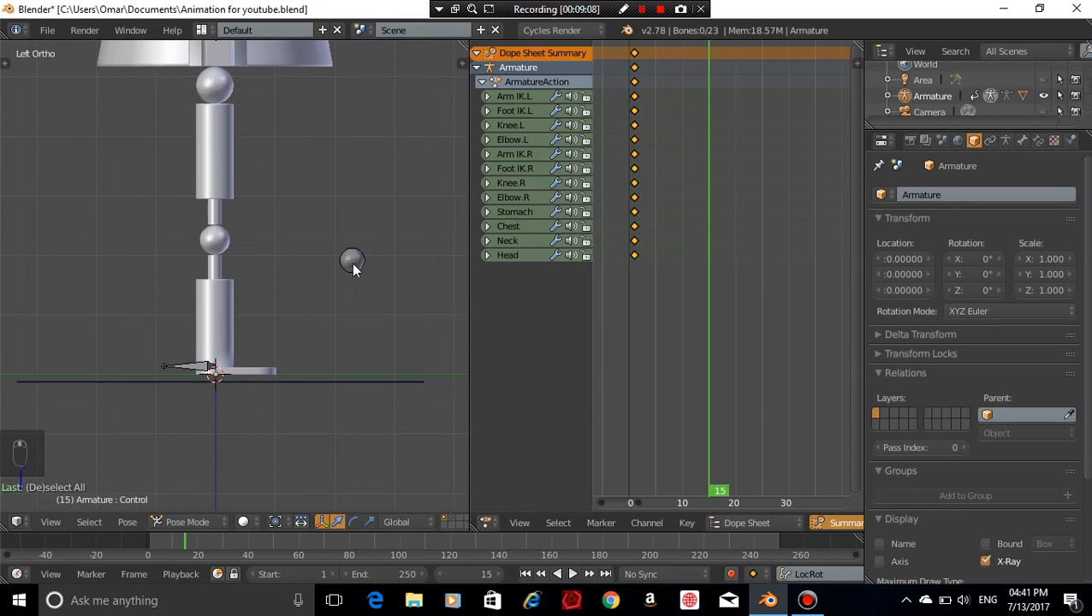
{"action": "middle_click_drag", "start_coordinate": [352, 154], "coordinate": [321, 404], "text": "shift"}
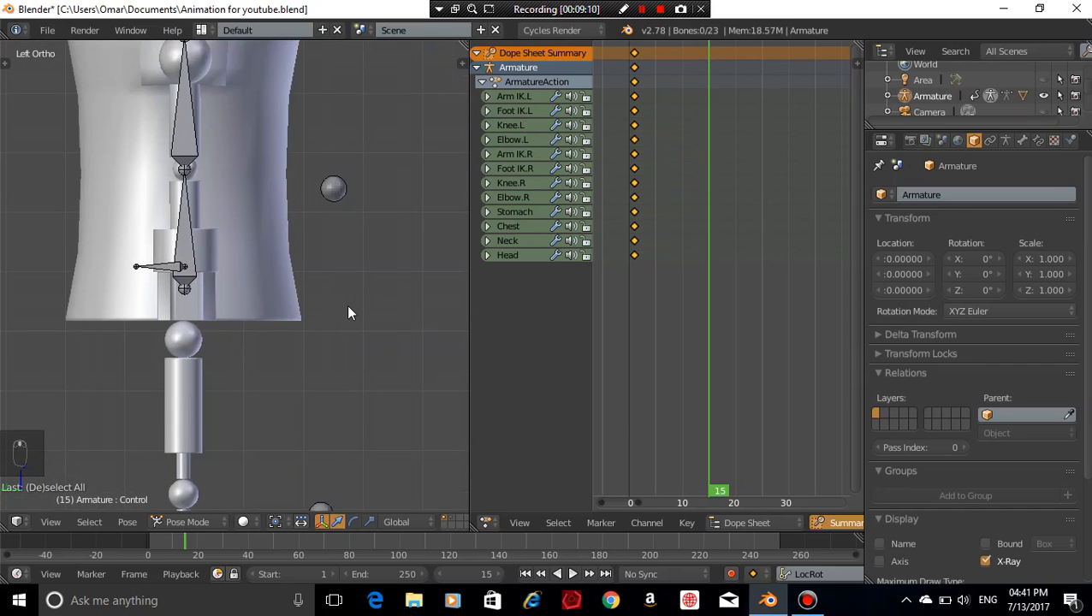
{"action": "scroll", "coordinate": [348, 313], "scroll_direction": "down", "scroll_amount": 2}
{"action": "scroll", "coordinate": [348, 312], "scroll_direction": "up", "scroll_amount": 3}
{"action": "scroll", "coordinate": [348, 312], "scroll_direction": "down", "scroll_amount": 4}
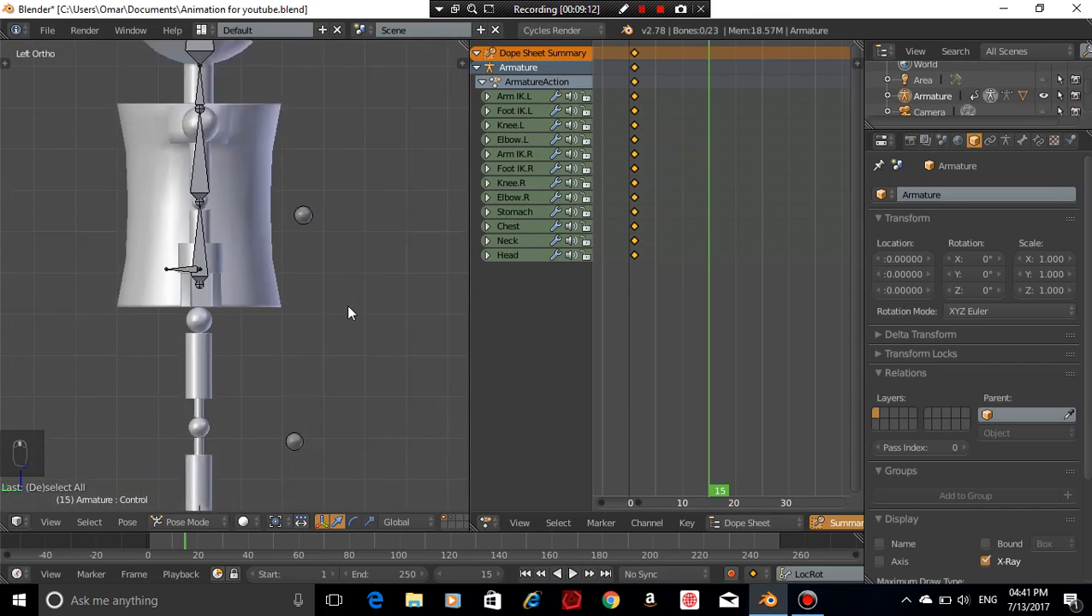
{"action": "scroll", "coordinate": [347, 306], "scroll_direction": "down", "scroll_amount": 1}
{"action": "scroll", "coordinate": [342, 313], "scroll_direction": "up", "scroll_amount": 1}
{"action": "middle_click_drag", "start_coordinate": [319, 398], "coordinate": [319, 323], "text": "shift"}
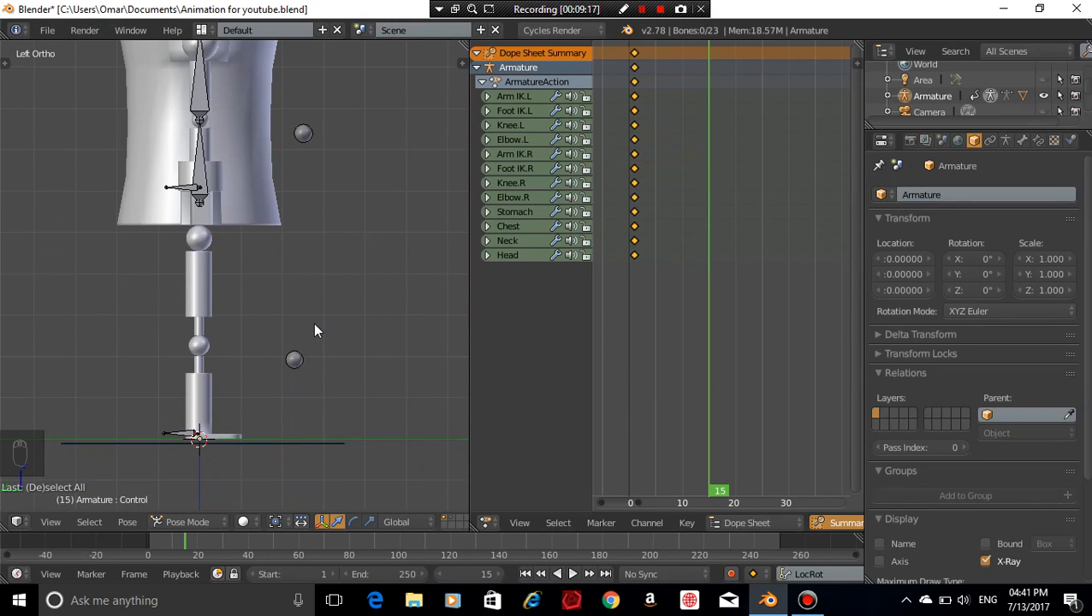
{"action": "scroll", "coordinate": [313, 323], "scroll_direction": "up", "scroll_amount": 1}
{"action": "middle_click_drag", "start_coordinate": [245, 365], "coordinate": [380, 291], "text": "shift"}
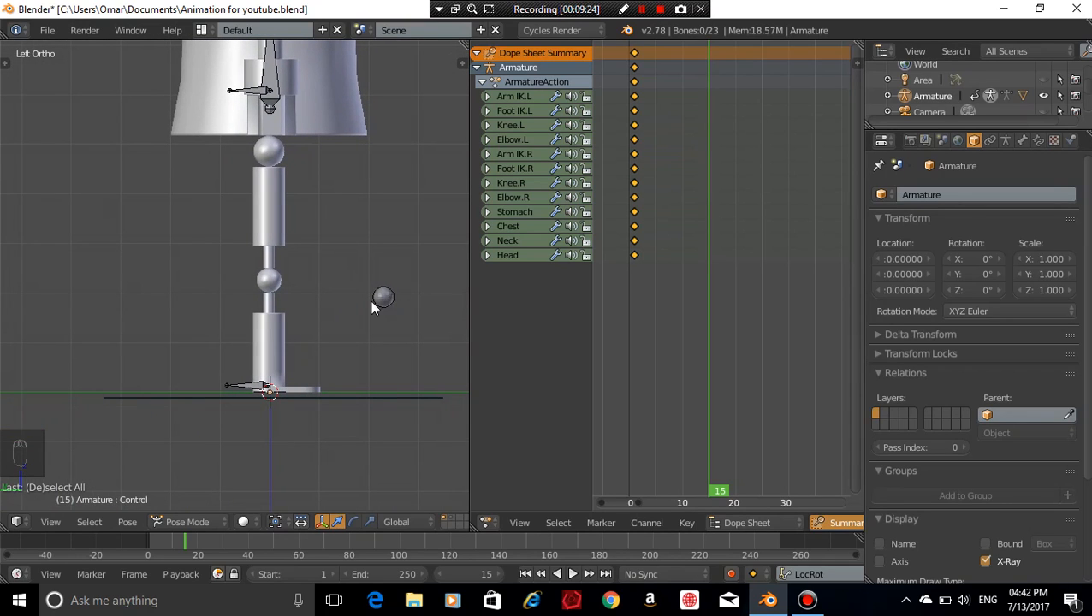
{"action": "scroll", "coordinate": [345, 313], "scroll_direction": "up", "scroll_amount": 3}
{"action": "middle_click_drag", "start_coordinate": [394, 303], "coordinate": [368, 280], "text": "shift"}
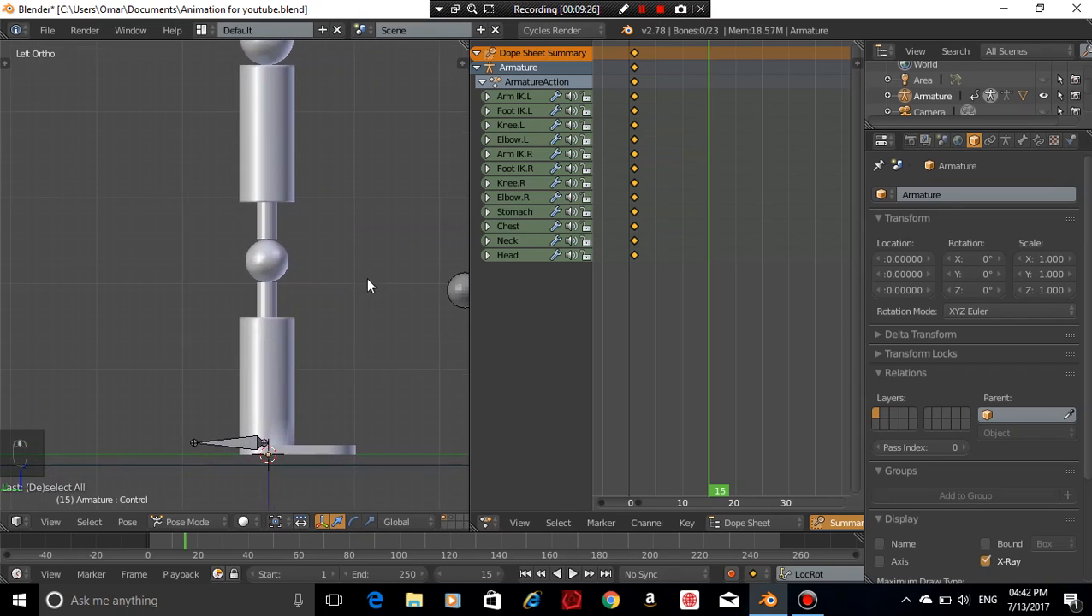
{"action": "middle_click_drag", "start_coordinate": [346, 390], "coordinate": [330, 302], "text": "shift"}
{"action": "scroll", "coordinate": [333, 350], "scroll_direction": "up", "scroll_amount": 2}
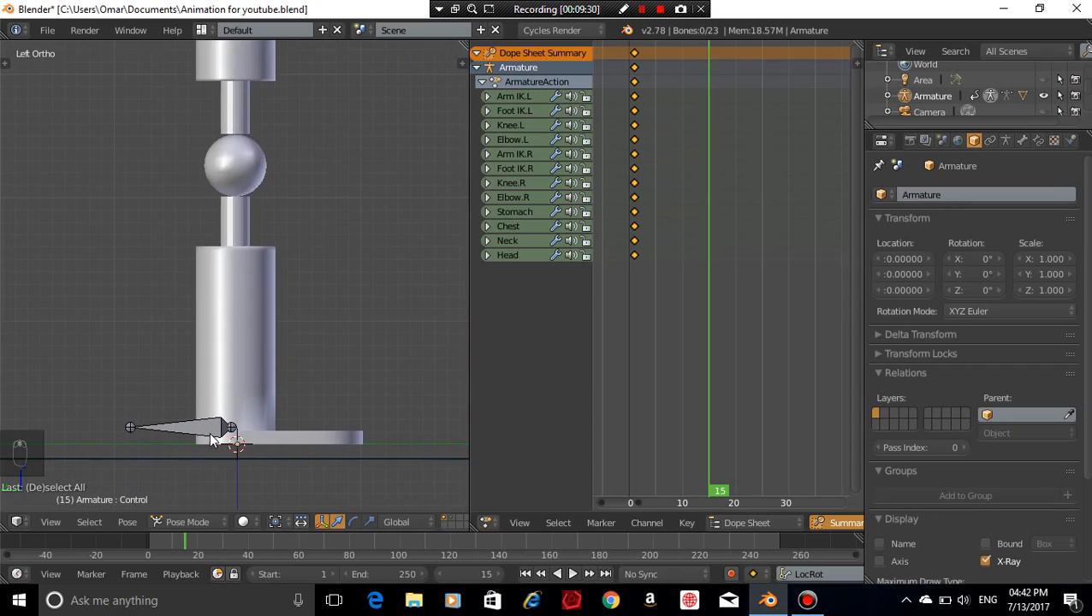
{"action": "scroll", "coordinate": [324, 255], "scroll_direction": "down", "scroll_amount": 3}
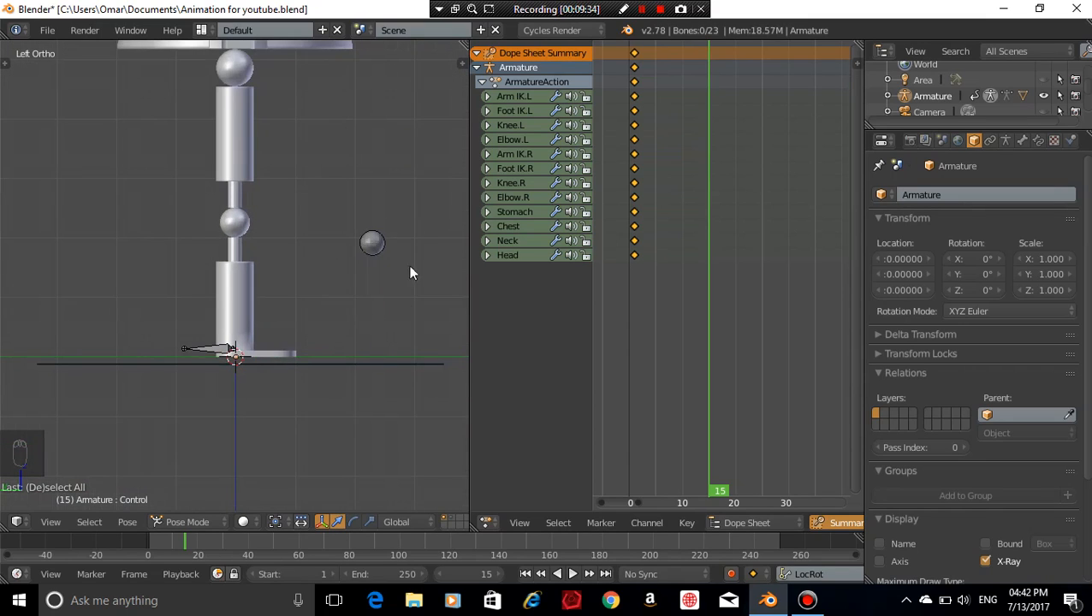
{"action": "scroll", "coordinate": [358, 325], "scroll_direction": "up", "scroll_amount": 4}
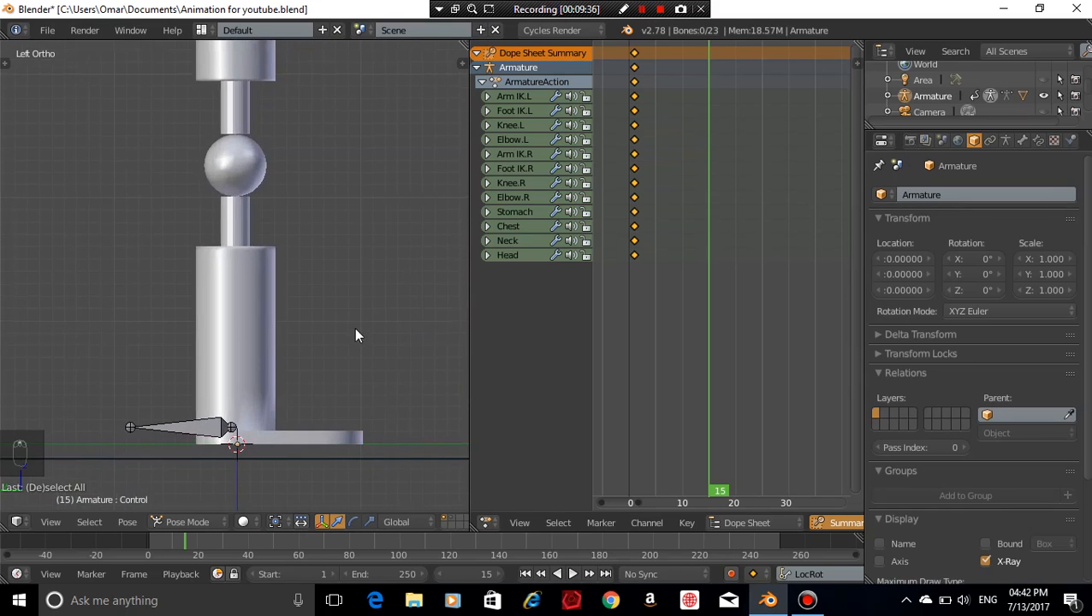
{"action": "right_click", "coordinate": [203, 430]}
{"action": "scroll", "coordinate": [362, 328], "scroll_direction": "down", "scroll_amount": 2}
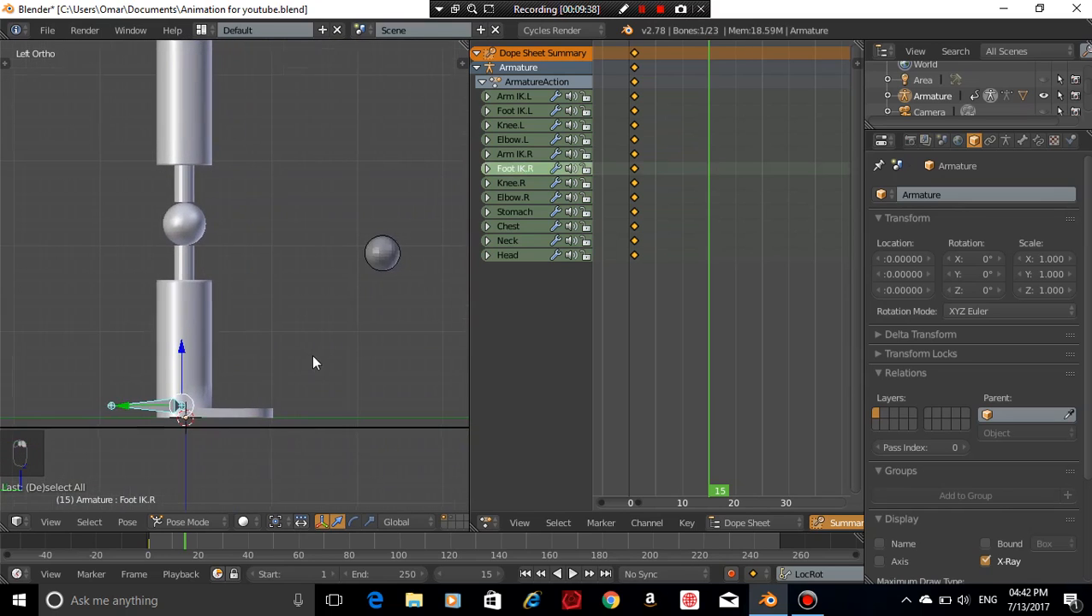
{"action": "key", "text": "a"}
{"action": "scroll", "coordinate": [247, 255], "scroll_direction": "down", "scroll_amount": 4}
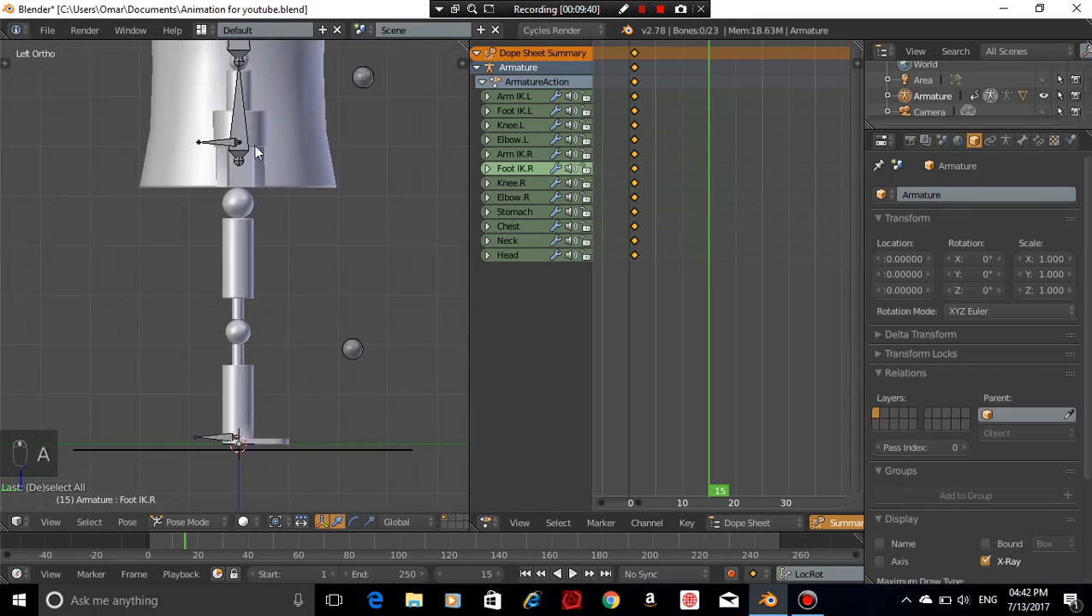
Lower the Stomach bone about 0.2 along the global Z axis so that both knees bend
{"action": "right_click", "coordinate": [245, 123]}
{"action": "scroll", "coordinate": [308, 266], "scroll_direction": "up", "scroll_amount": 4}
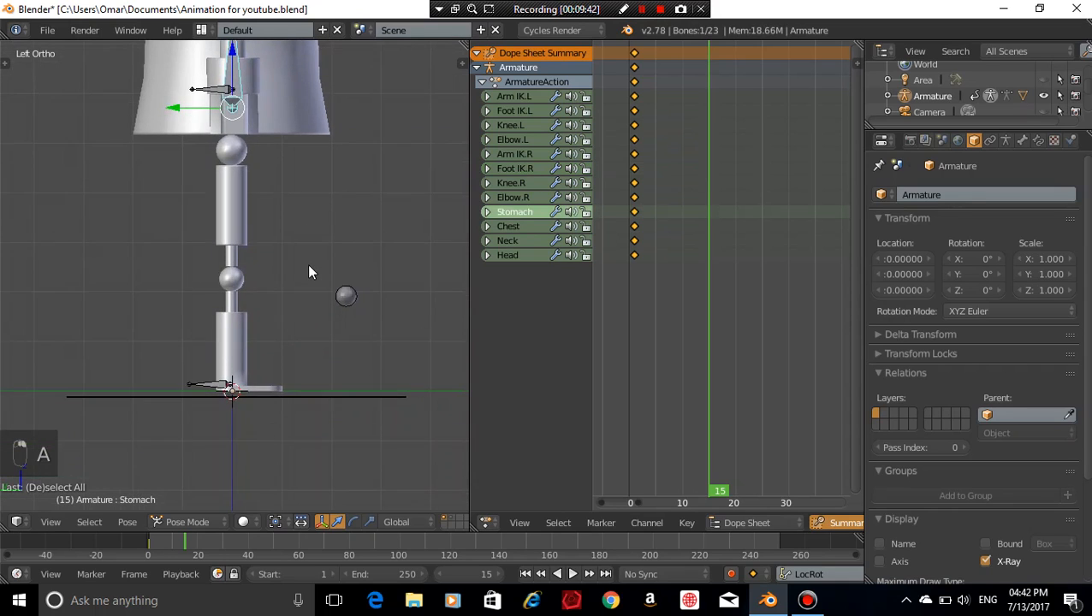
{"action": "key", "text": "g"}
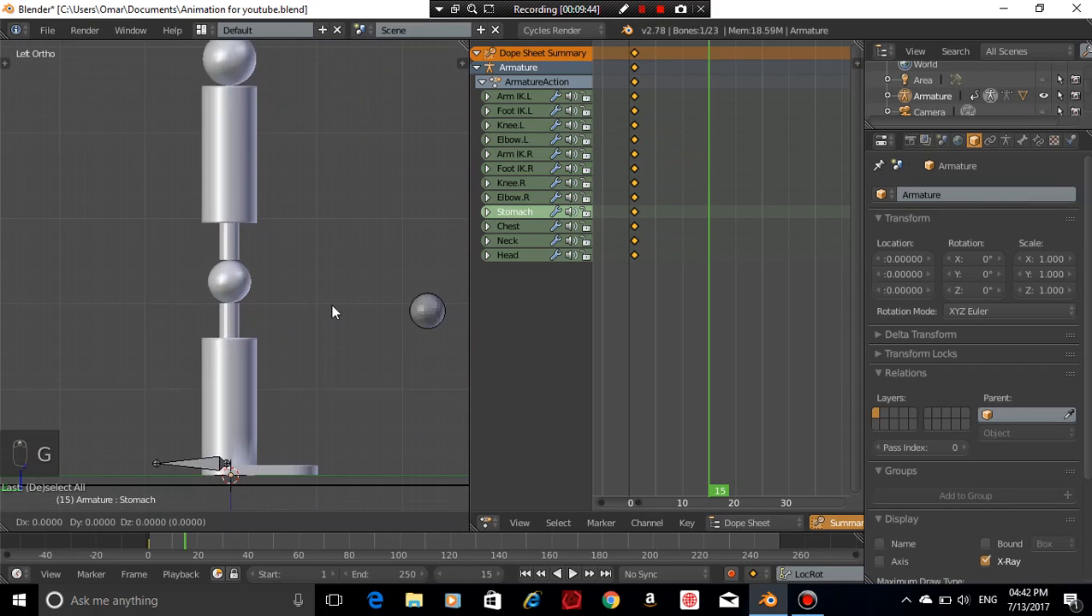
{"action": "key", "text": "z"}
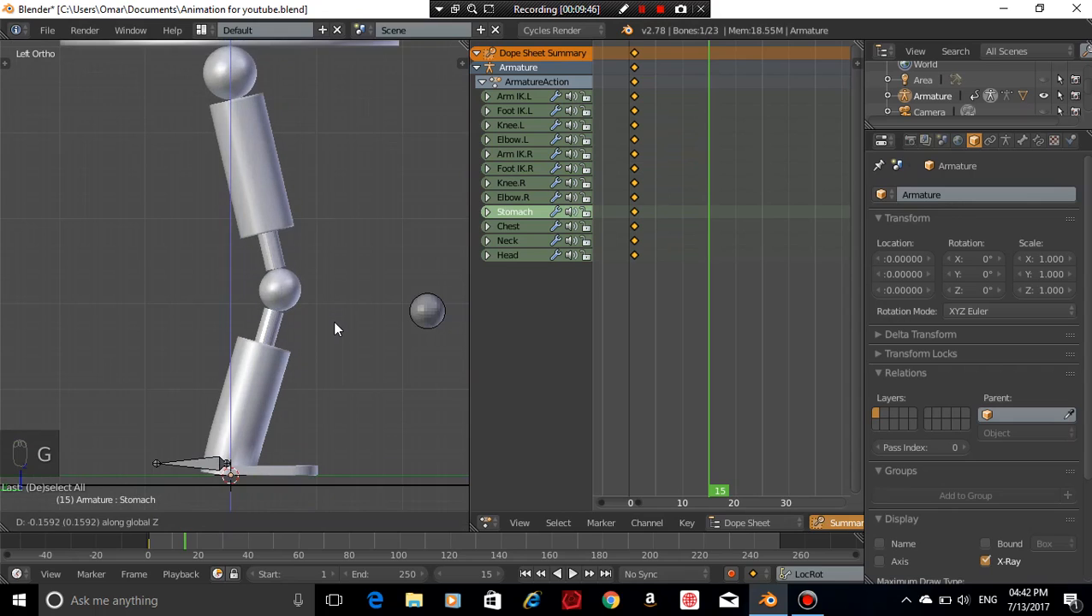
{"action": "left_click", "coordinate": [332, 329]}
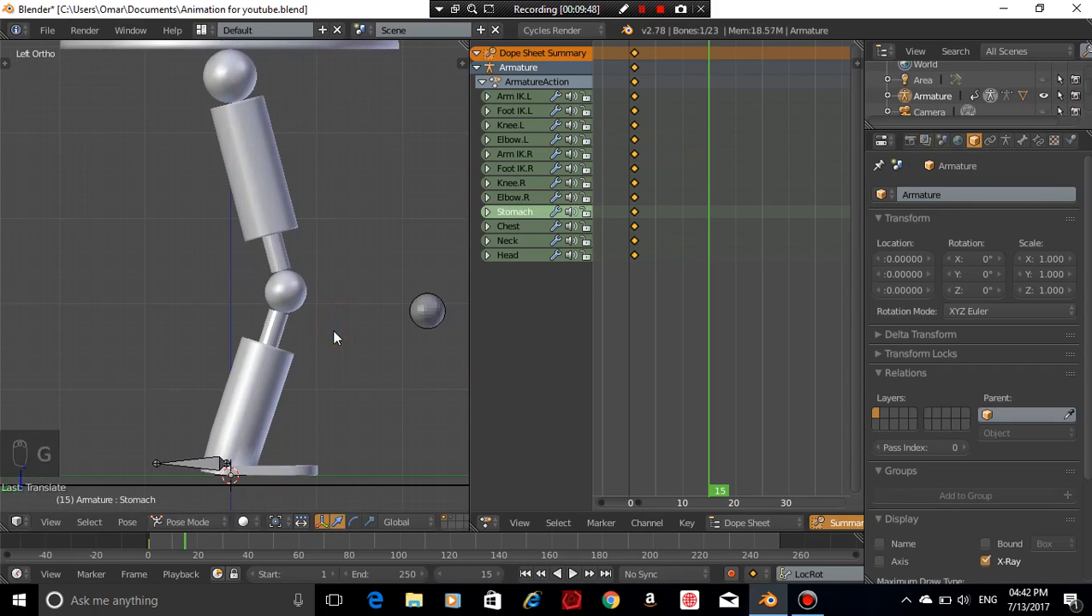
Move the Foot IK.R bone forward and up so the right leg steps ahead of the left one
{"action": "right_click", "coordinate": [204, 462]}
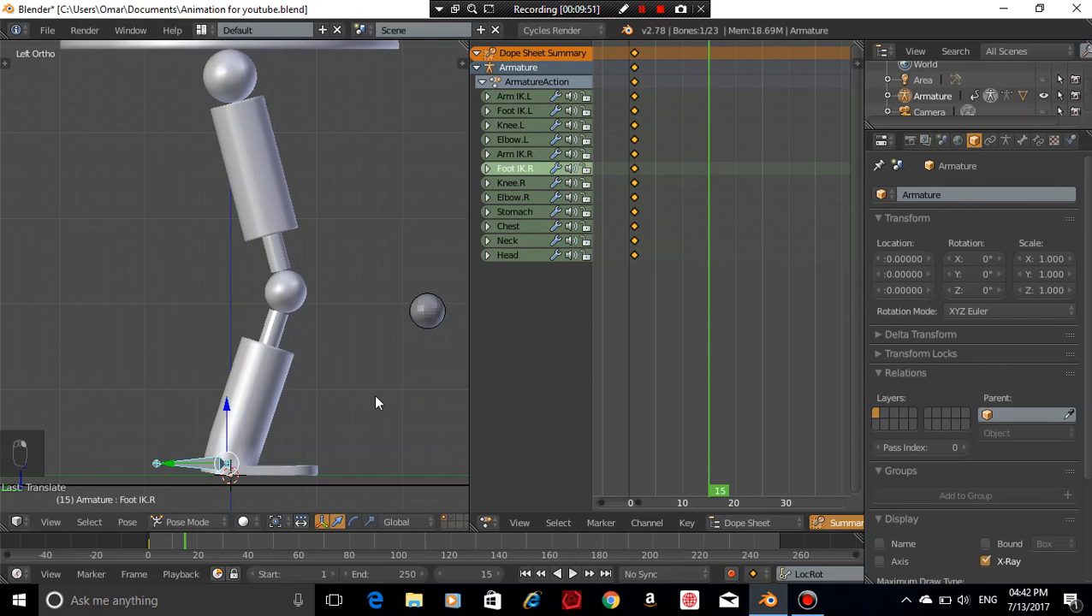
{"action": "key", "text": "g"}
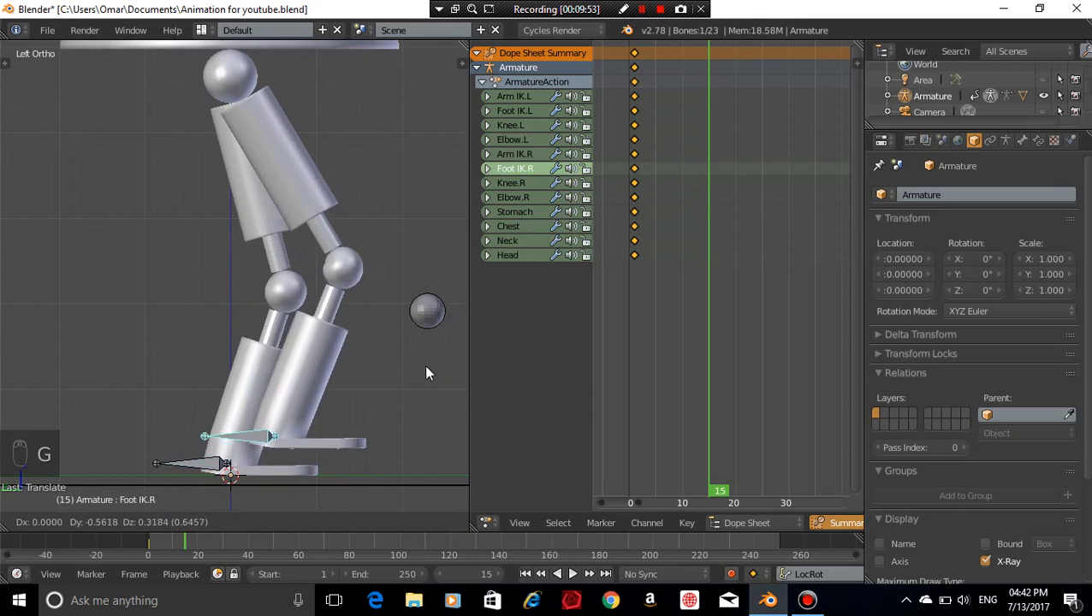
{"action": "left_click", "coordinate": [23, 347]}
{"action": "middle_click_drag", "start_coordinate": [42, 351], "coordinate": [1, 294], "text": "shift"}
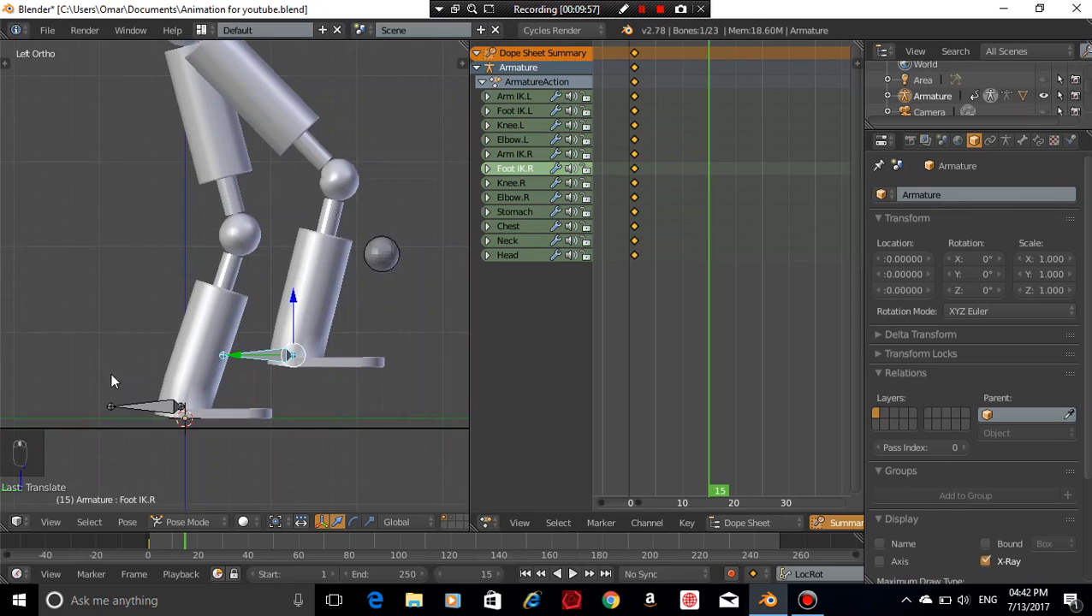
Move the Foot IK.L bone back about 0.45 along the global Y axis
{"action": "right_click", "coordinate": [146, 408]}
{"action": "key", "text": "g"}
{"action": "key", "text": "y"}
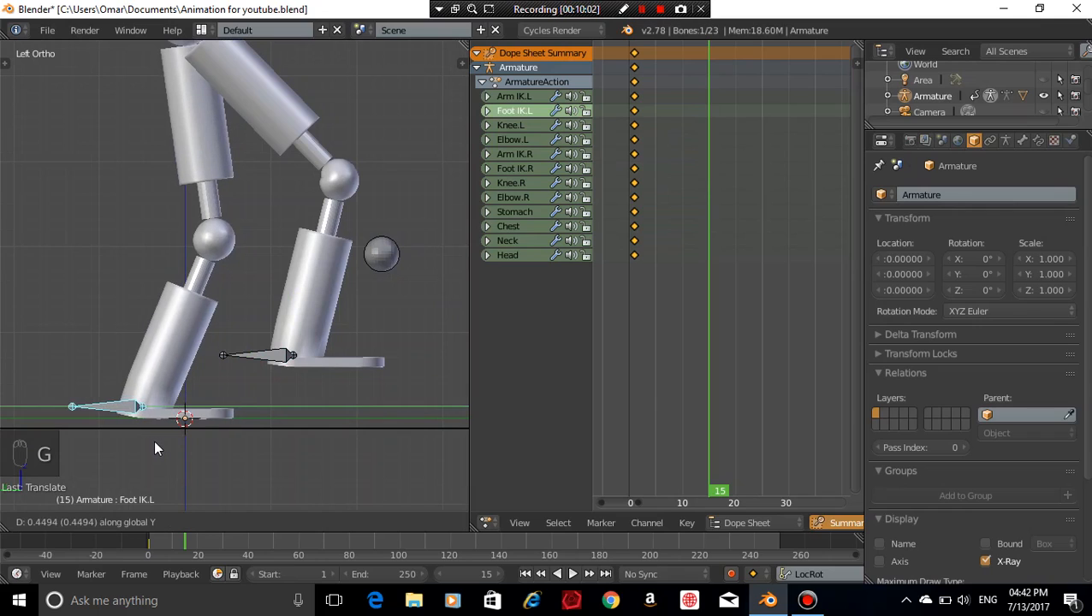
{"action": "left_click", "coordinate": [154, 439]}
{"action": "middle_click_drag", "start_coordinate": [292, 422], "coordinate": [249, 421], "text": "shift"}
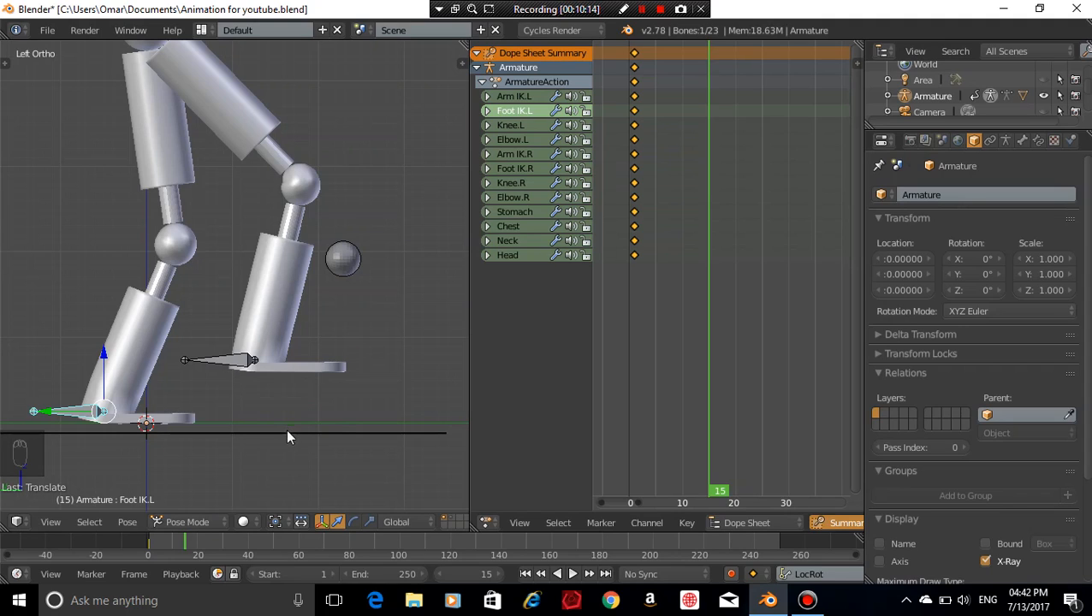
Undo the recent foot, stomach and pose-clearing changes back to the earlier contact pose with all bones selected
{"action": "key", "text": "ctrl+z"}
{"action": "key", "text": "ctrl+z"}
{"action": "key", "text": "ctrl+z"}
{"action": "key", "text": "ctrl+z"}
{"action": "key", "text": "ctrl+z"}
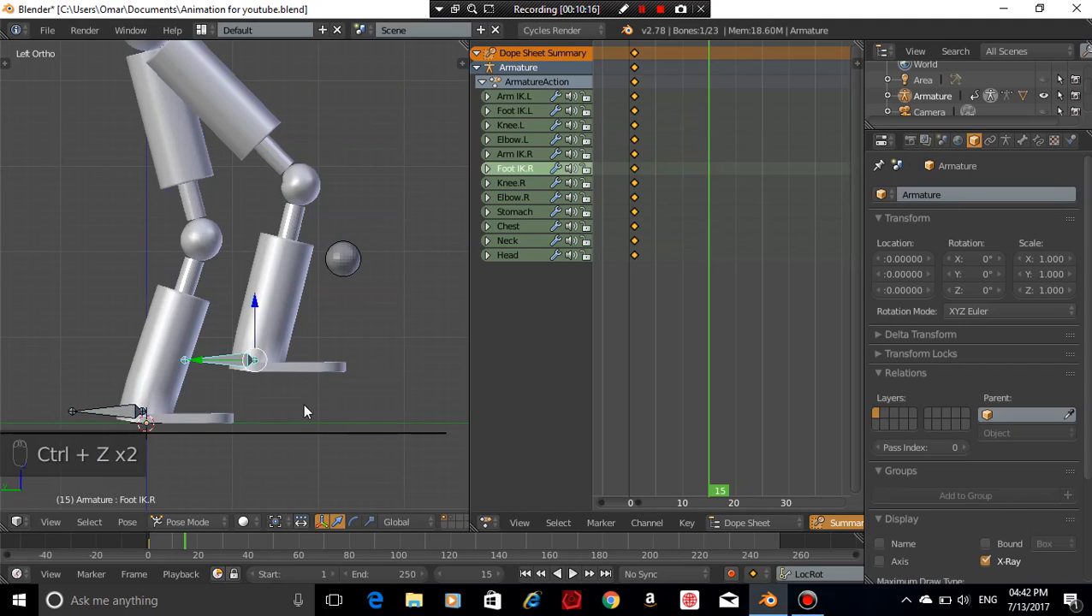
{"action": "key", "text": "ctrl+z"}
{"action": "key", "text": "ctrl+z"}
{"action": "key", "text": "ctrl+z"}
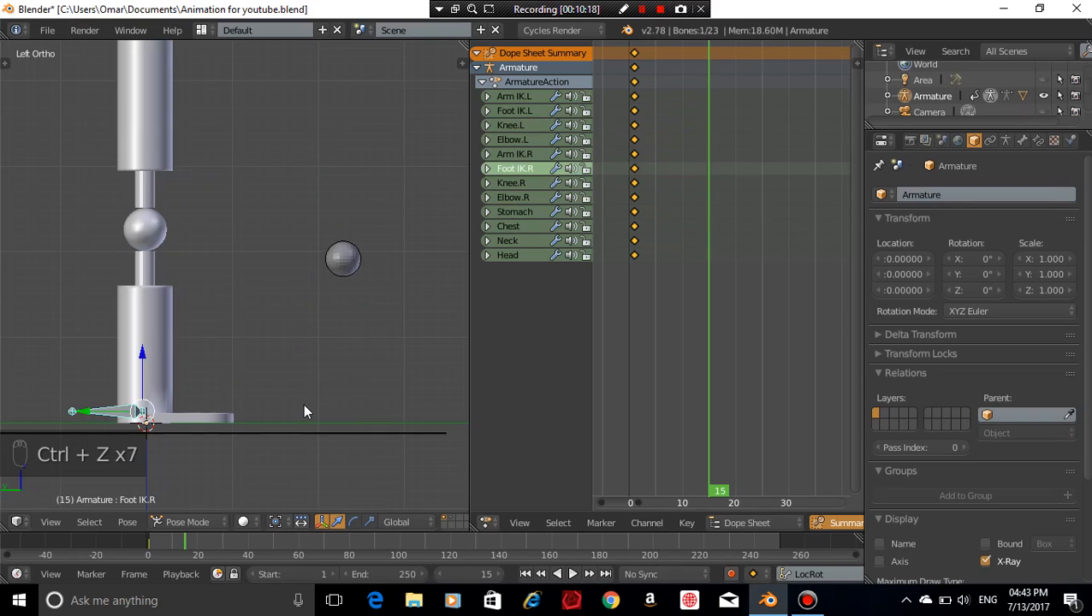
{"action": "key", "text": "ctrl+z"}
{"action": "key", "text": "ctrl+z"}
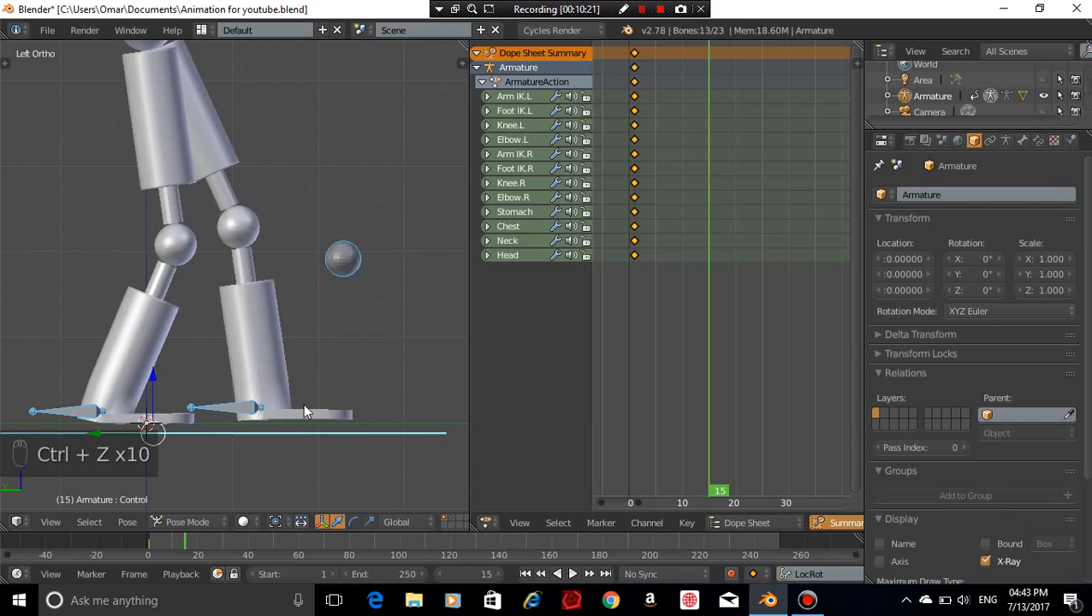
Examine the legs of the contact pose from the left side view and select the Foot IK.L bone
{"action": "middle_click_drag", "start_coordinate": [303, 404], "coordinate": [359, 360]}
{"action": "key", "text": "KP_3"}
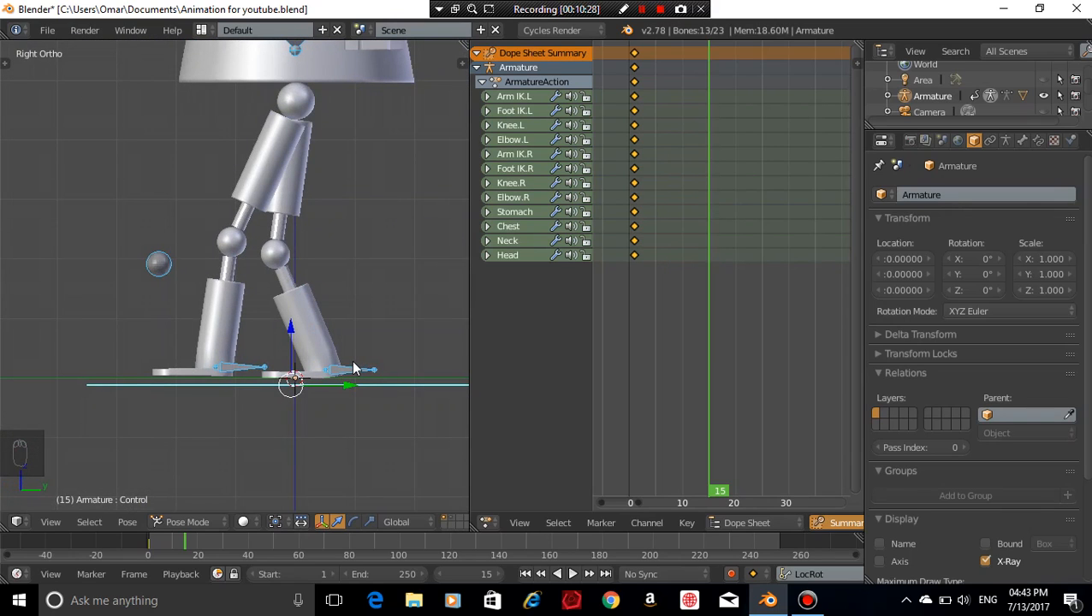
{"action": "key", "text": "ctrl+KP_3"}
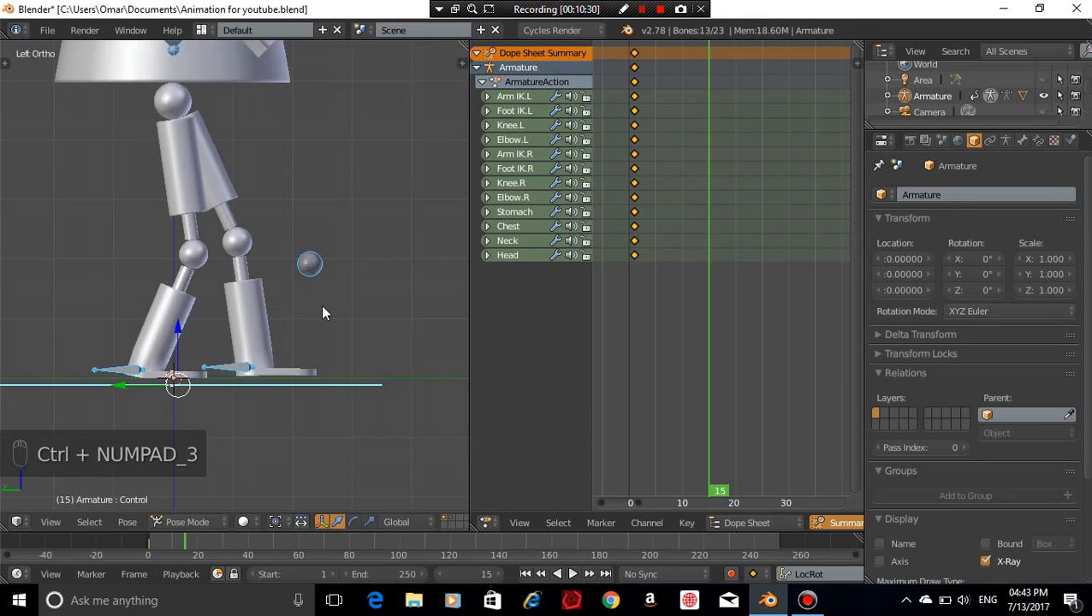
{"action": "scroll", "coordinate": [318, 321], "scroll_direction": "up", "scroll_amount": 5}
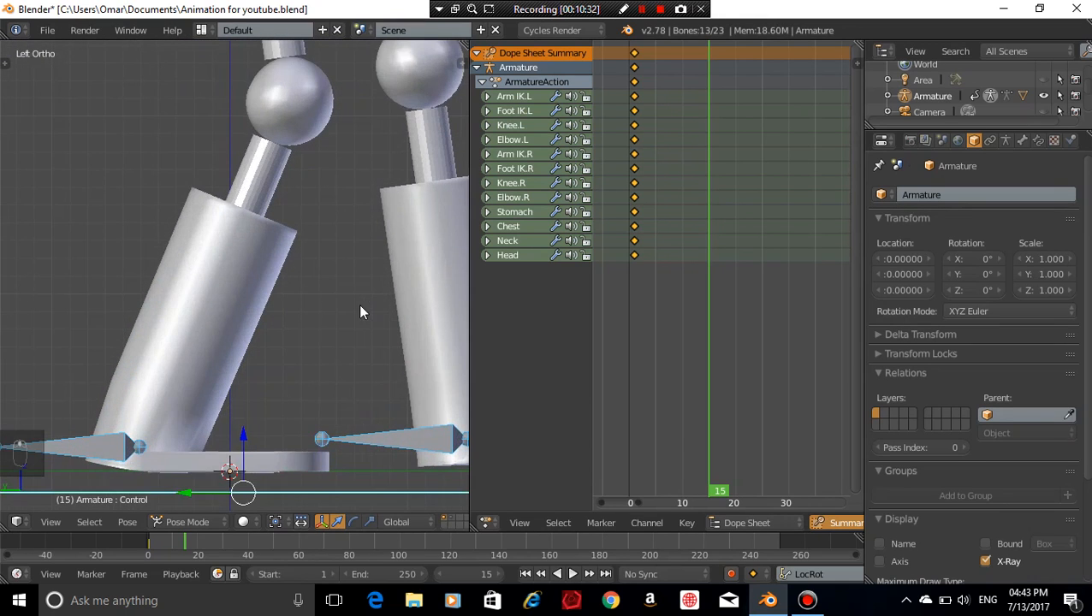
{"action": "scroll", "coordinate": [343, 351], "scroll_direction": "down", "scroll_amount": 5}
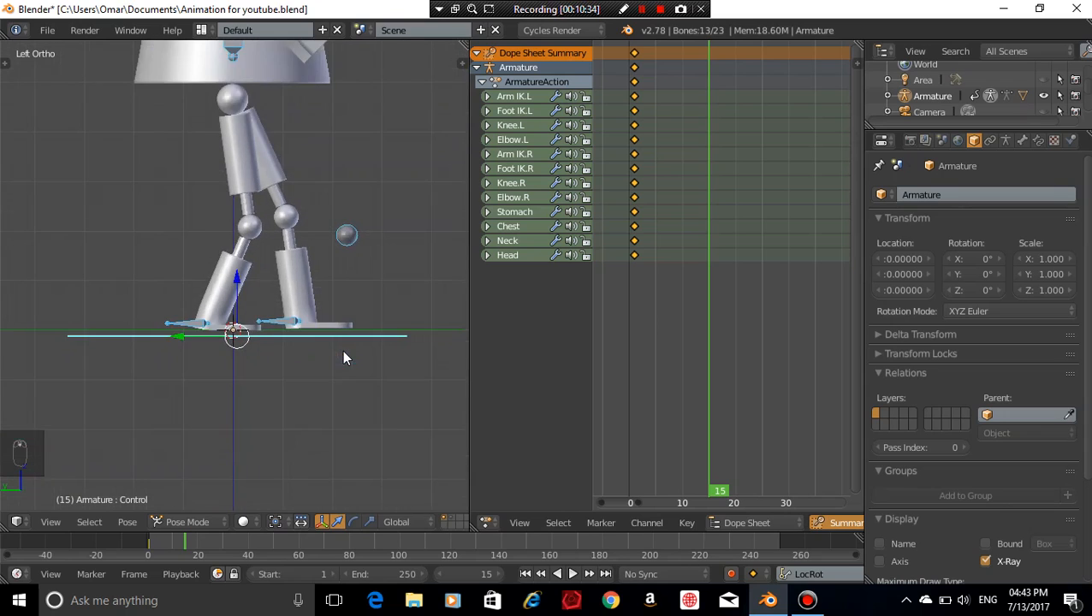
{"action": "scroll", "coordinate": [316, 321], "scroll_direction": "up", "scroll_amount": 2}
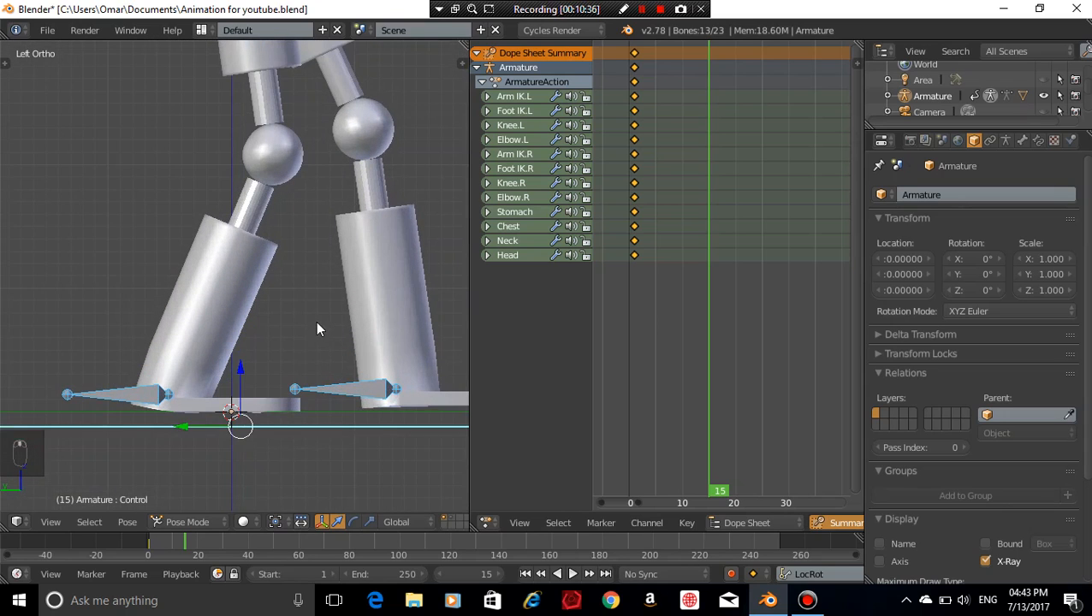
{"action": "right_click", "coordinate": [323, 386]}
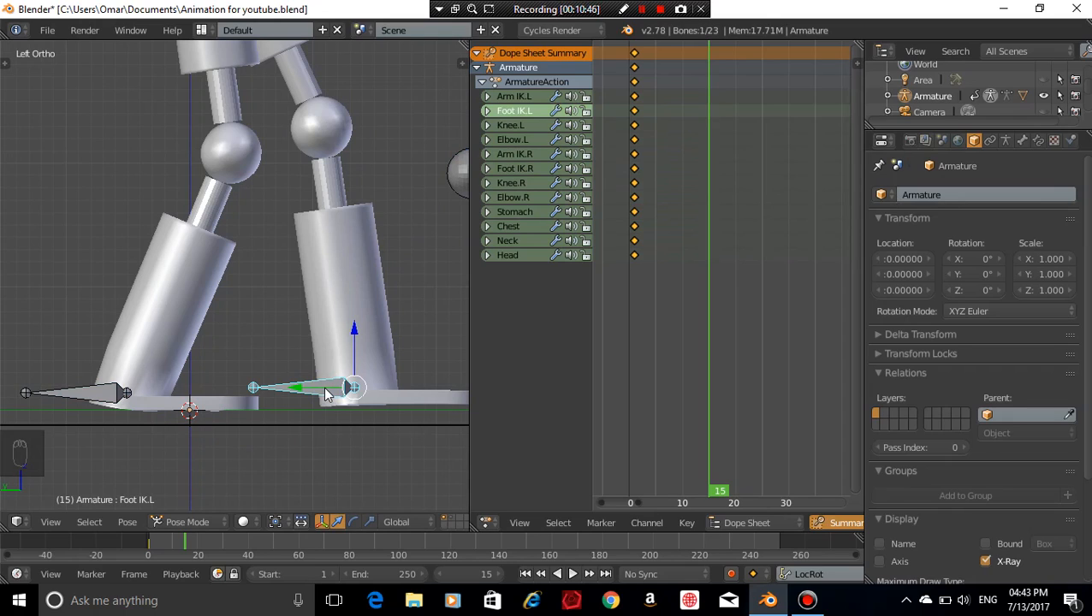
Try to redo the undone pose changes and check the legs up close
{"action": "key", "text": "ctrl+shift+z"}
{"action": "key", "text": "ctrl+shift+z"}
{"action": "key", "text": "ctrl+shift+z"}
{"action": "key", "text": "ctrl+shift+z"}
{"action": "key", "text": "ctrl+shift+z"}
{"action": "key", "text": "ctrl+shift+z"}
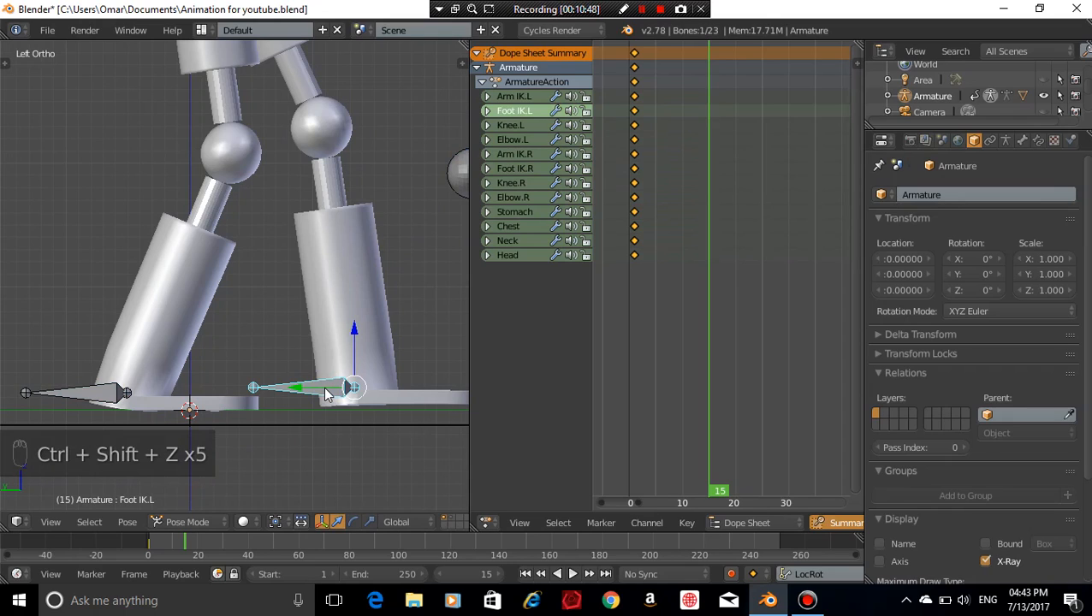
{"action": "key", "text": "ctrl+shift+z"}
{"action": "key", "text": "ctrl+shift+z"}
{"action": "key", "text": "ctrl+shift+z"}
{"action": "key", "text": "ctrl+shift+z"}
{"action": "key", "text": "ctrl+shift+z"}
{"action": "key", "text": "ctrl+shift+z"}
{"action": "key", "text": "ctrl+shift+z"}
{"action": "key", "text": "ctrl+shift+z"}
{"action": "key", "text": "ctrl+shift+z"}
{"action": "key", "text": "ctrl+shift+z"}
{"action": "key", "text": "ctrl+shift+z"}
{"action": "key", "text": "ctrl+shift+z"}
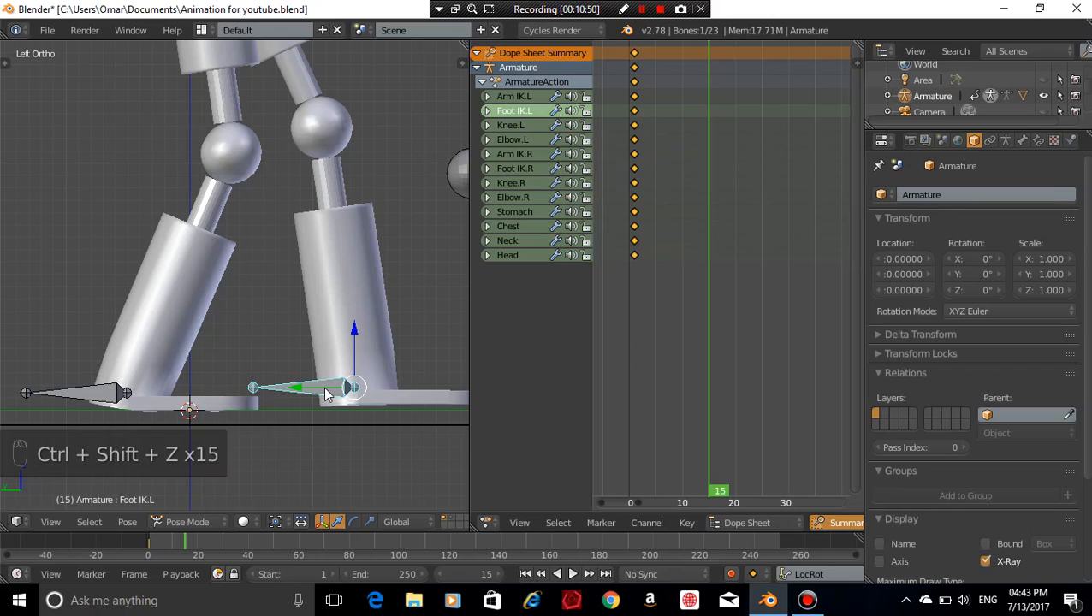
{"action": "key", "text": "ctrl+shift+z"}
{"action": "key", "text": "ctrl+shift+z"}
{"action": "key", "text": "ctrl+shift+z"}
{"action": "key", "text": "ctrl+shift+z"}
{"action": "key", "text": "ctrl+shift+z"}
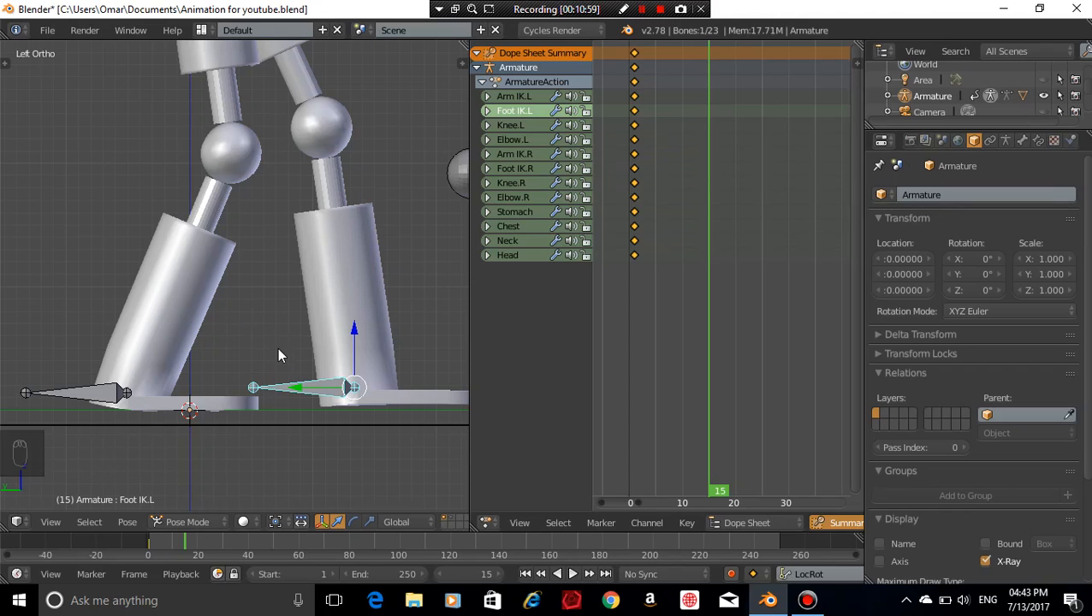
{"action": "key", "text": "ctrl+shift+z"}
{"action": "key", "text": "ctrl+shift+z"}
{"action": "key", "text": "ctrl+shift+z"}
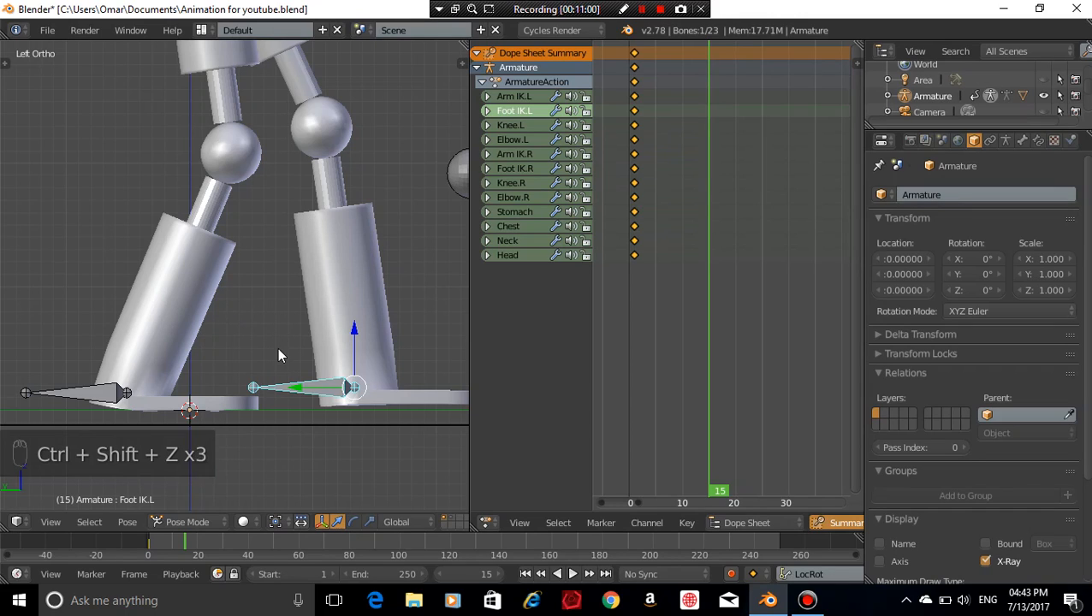
{"action": "key", "text": "ctrl+shift+z"}
{"action": "key", "text": "ctrl+shift+z"}
{"action": "key", "text": "ctrl+shift+z"}
{"action": "scroll", "coordinate": [296, 390], "scroll_direction": "down", "scroll_amount": 4}
{"action": "scroll", "coordinate": [298, 392], "scroll_direction": "up", "scroll_amount": 5}
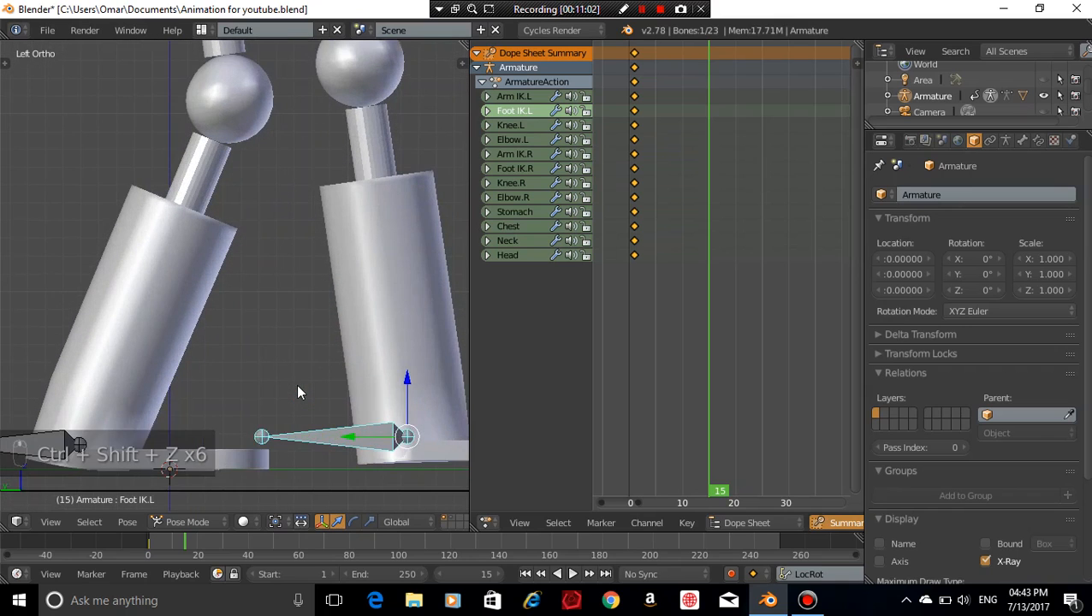
{"action": "scroll", "coordinate": [296, 393], "scroll_direction": "down", "scroll_amount": 6}
{"action": "scroll", "coordinate": [296, 356], "scroll_direction": "up", "scroll_amount": 2}
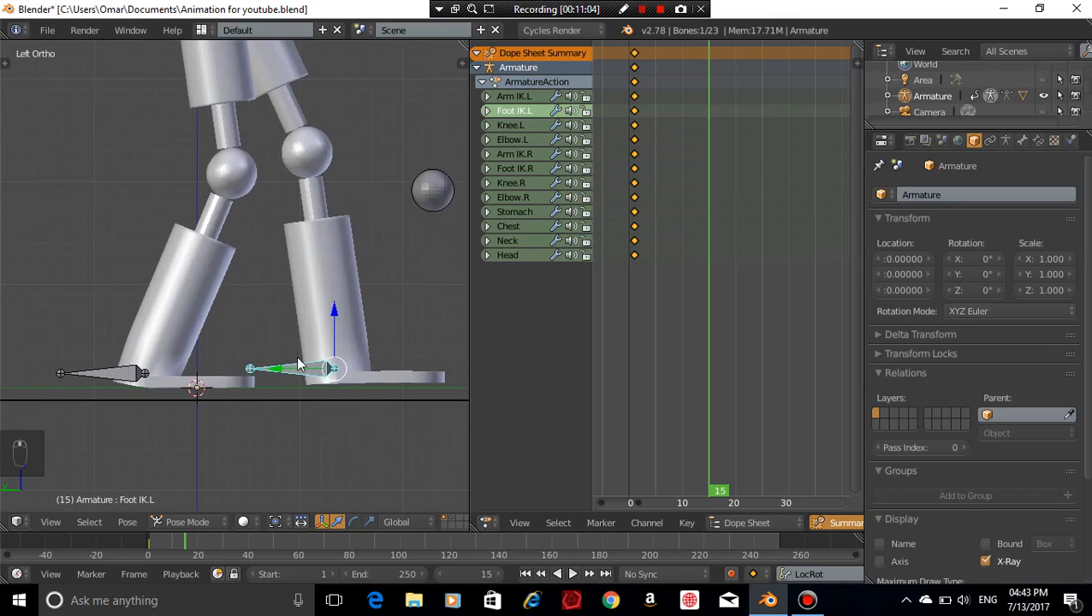
Clear the rotation and location of all bones to return the rig to its rest pose, and deselect everything
{"action": "key", "text": "alt+r"}
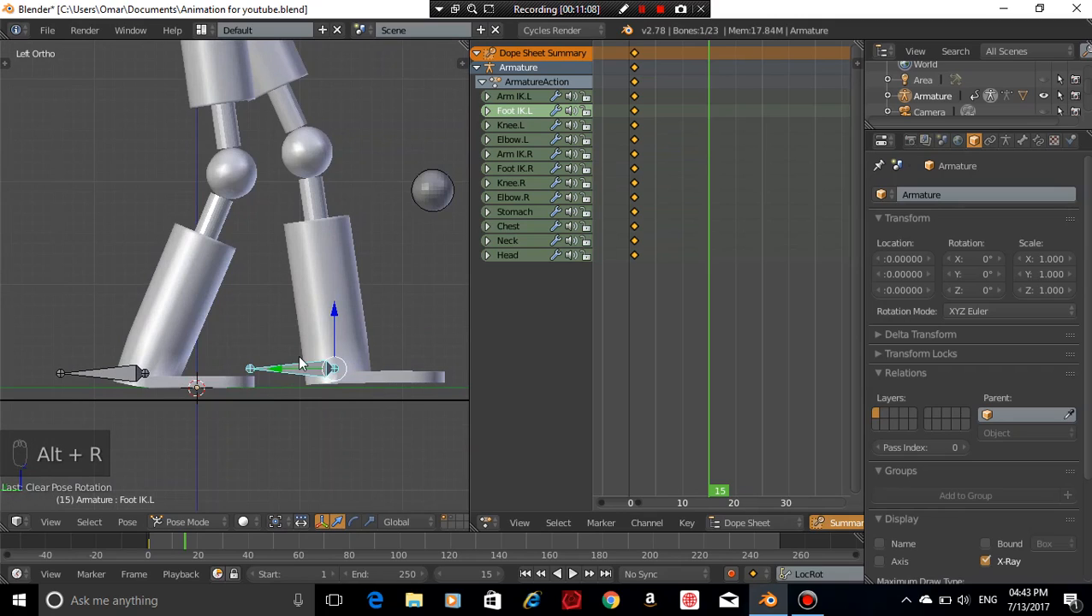
{"action": "key", "text": "a"}
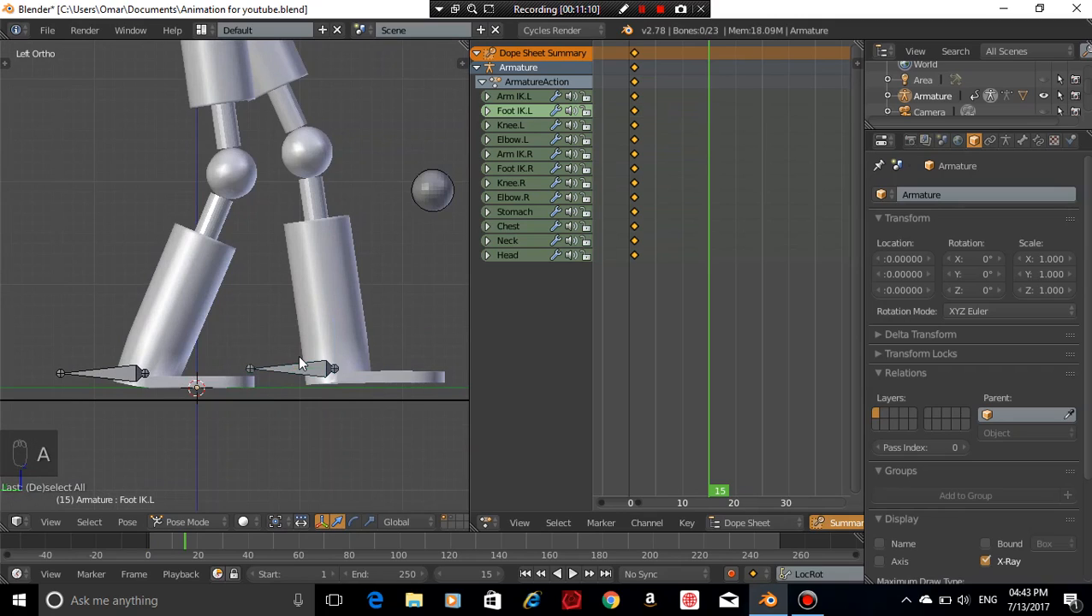
{"action": "key", "text": "a"}
{"action": "key", "text": "alt+r"}
{"action": "key", "text": "alt+g"}
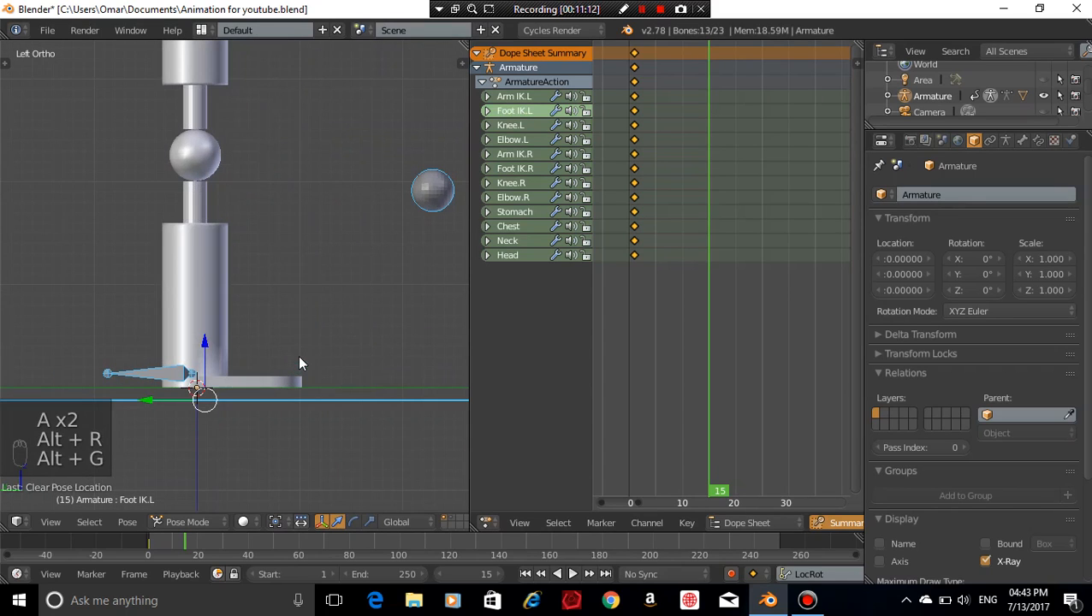
{"action": "key", "text": "a"}
Lower the Stomach bone about 0.21 along the global Z axis so that both knees bend
{"action": "scroll", "coordinate": [295, 352], "scroll_direction": "up", "scroll_amount": 2}
{"action": "middle_click_drag", "start_coordinate": [296, 346], "coordinate": [337, 352], "text": "shift"}
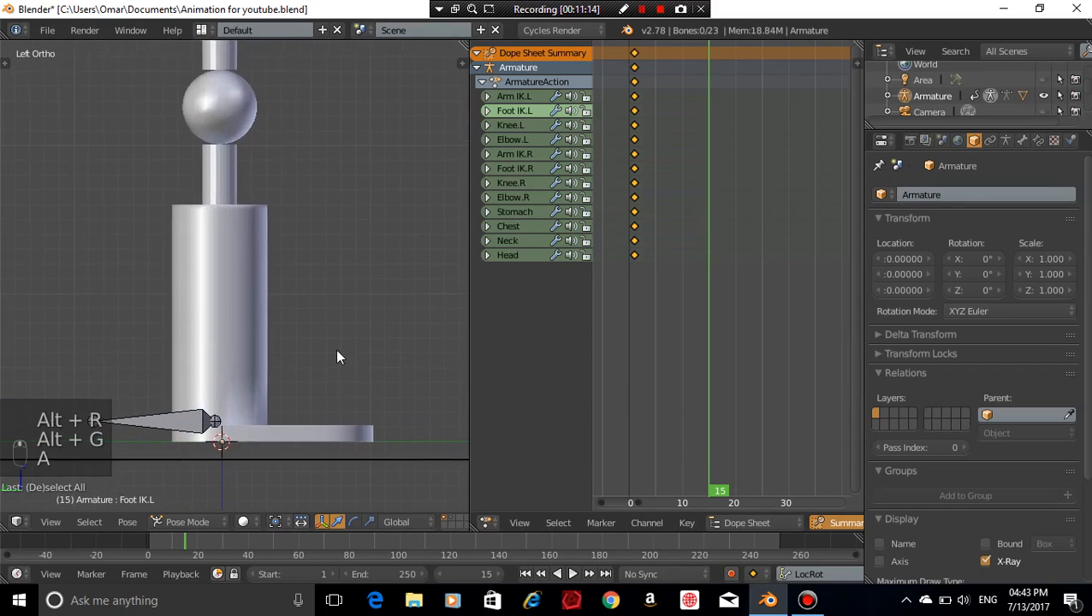
{"action": "scroll", "coordinate": [337, 352], "scroll_direction": "down", "scroll_amount": 7}
{"action": "middle_click_drag", "start_coordinate": [303, 182], "coordinate": [358, 336], "text": "shift"}
{"action": "right_click", "coordinate": [310, 188]}
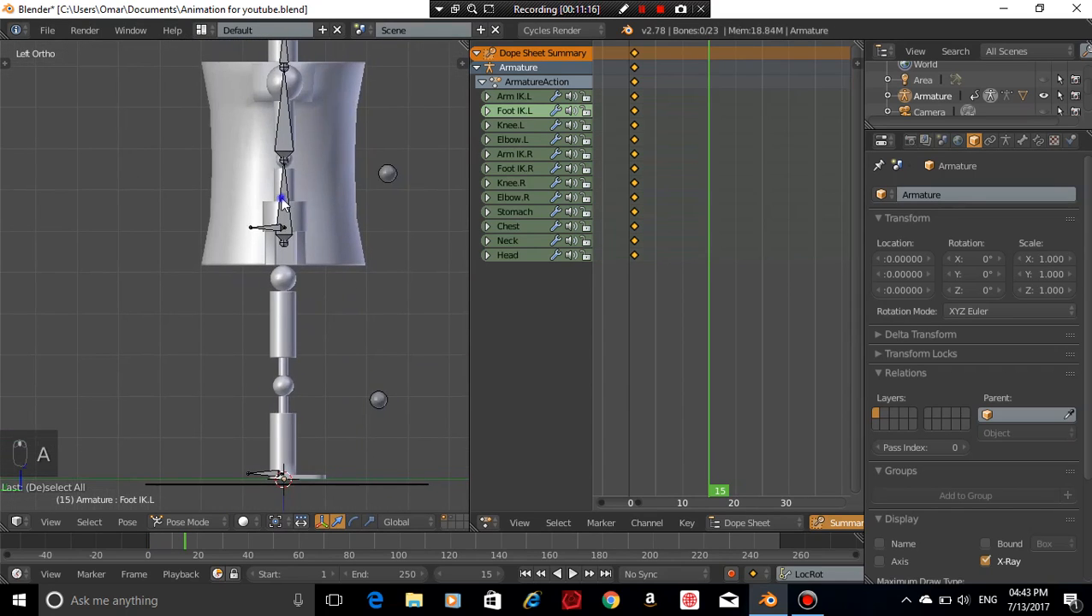
{"action": "middle_click_drag", "start_coordinate": [312, 308], "coordinate": [347, 202], "text": "shift"}
{"action": "scroll", "coordinate": [312, 225], "scroll_direction": "up", "scroll_amount": 3}
{"action": "key", "text": "g"}
{"action": "key", "text": "z"}
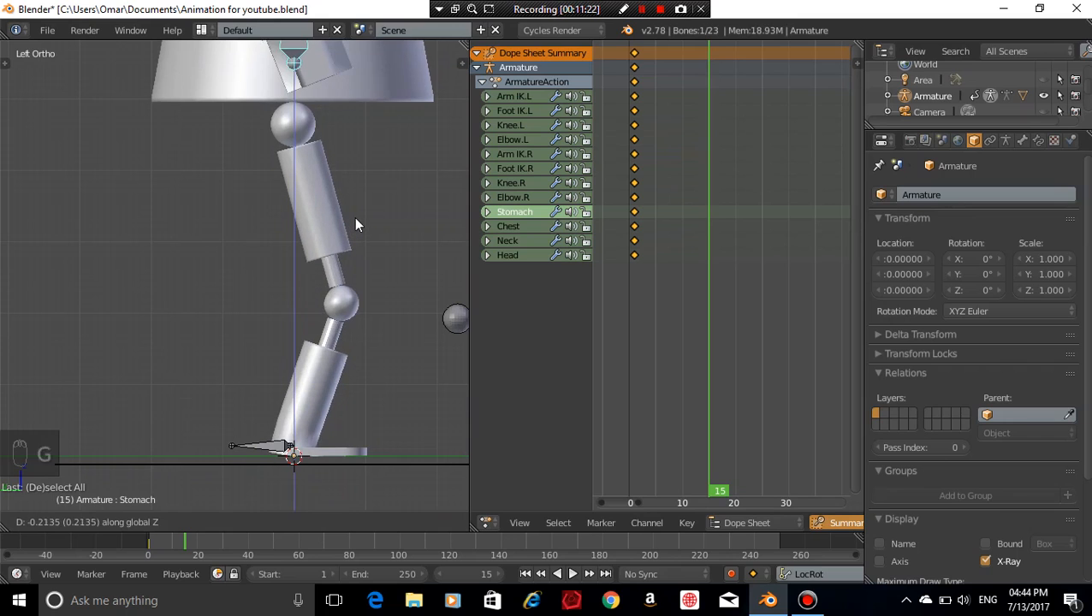
{"action": "left_click", "coordinate": [354, 217]}
Move the Foot IK.R bone about 1.25 forward and 0.47 up so the right leg steps ahead
{"action": "middle_click_drag", "start_coordinate": [375, 267], "coordinate": [351, 189], "text": "shift"}
{"action": "right_click", "coordinate": [254, 370]}
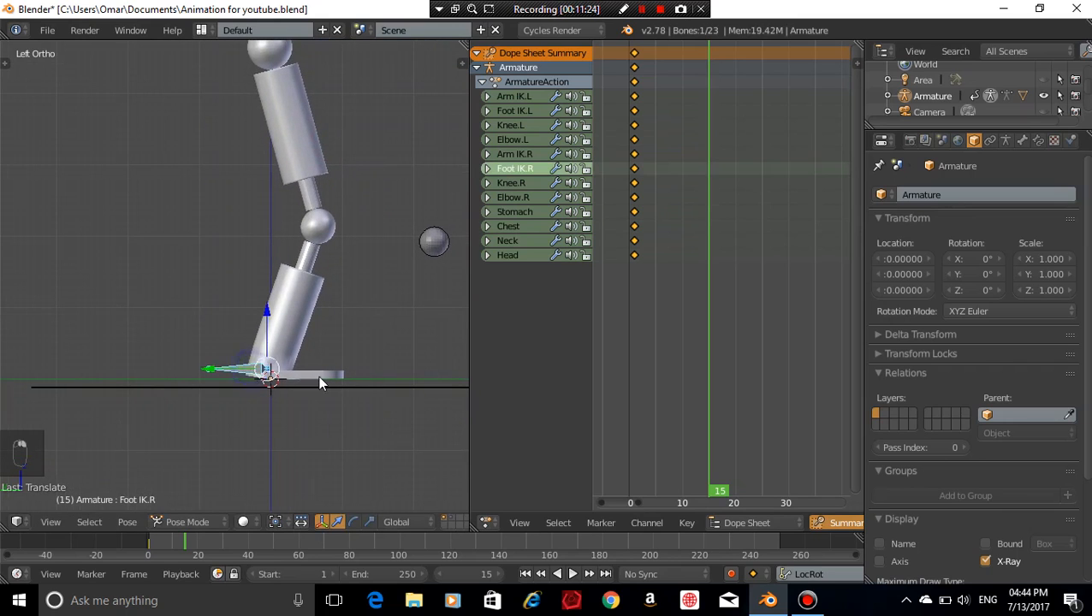
{"action": "scroll", "coordinate": [351, 366], "scroll_direction": "up", "scroll_amount": 3}
{"action": "middle_click_drag", "start_coordinate": [411, 349], "coordinate": [316, 310], "text": "shift"}
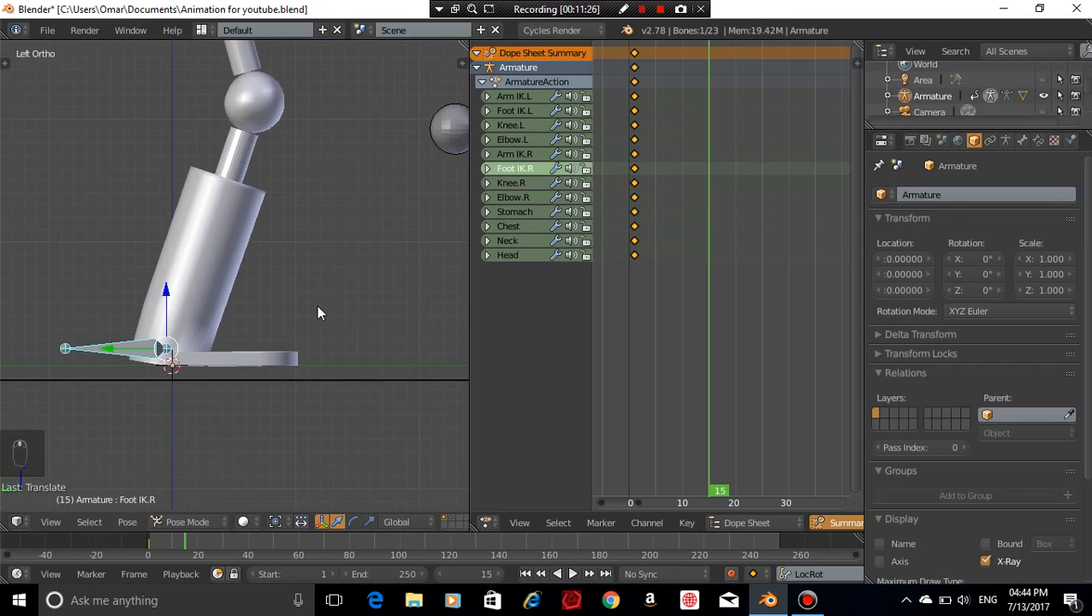
{"action": "key", "text": "g"}
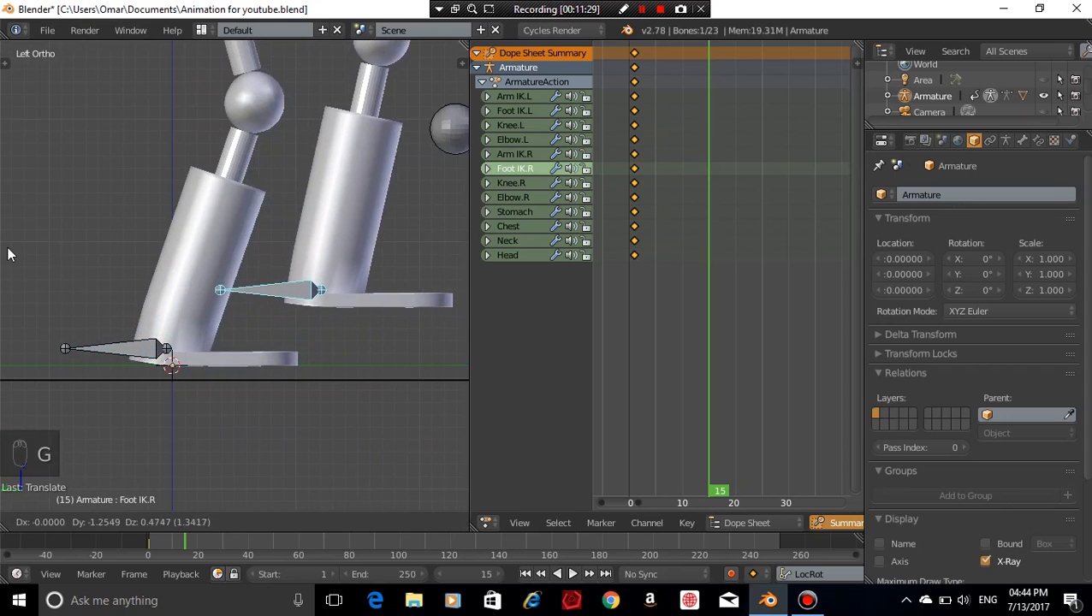
{"action": "left_click", "coordinate": [30, 244]}
{"action": "middle_click_drag", "start_coordinate": [70, 257], "coordinate": [23, 272], "text": "shift"}
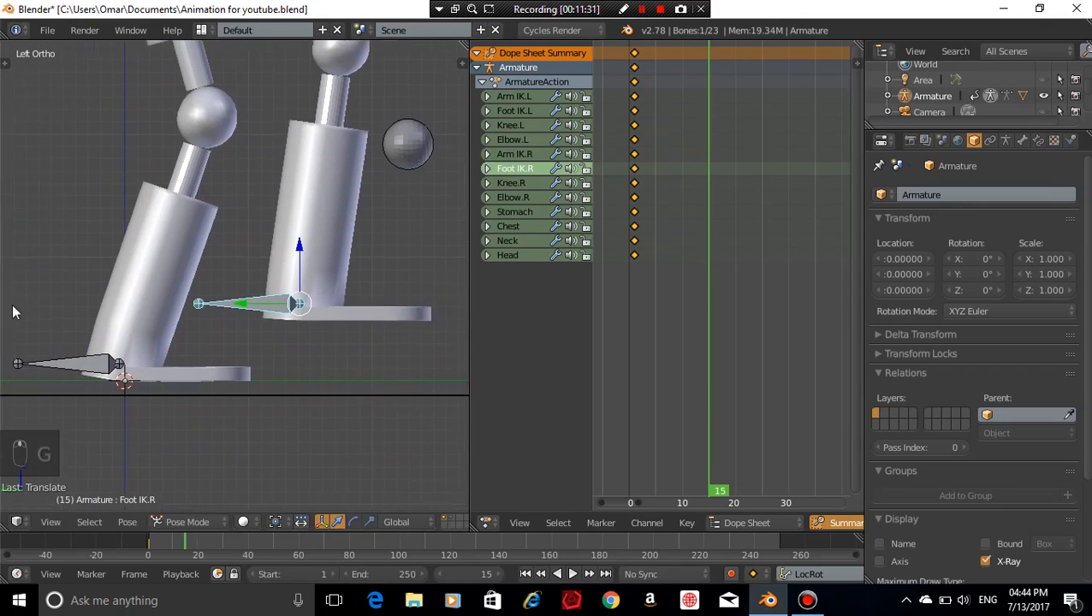
Move the Foot IK.R bone about 0.33 further forward and 0.32 down, and rotate it so the toes point up
{"action": "middle_click_drag", "start_coordinate": [12, 312], "coordinate": [436, 375], "text": "shift"}
{"action": "key", "text": "r"}
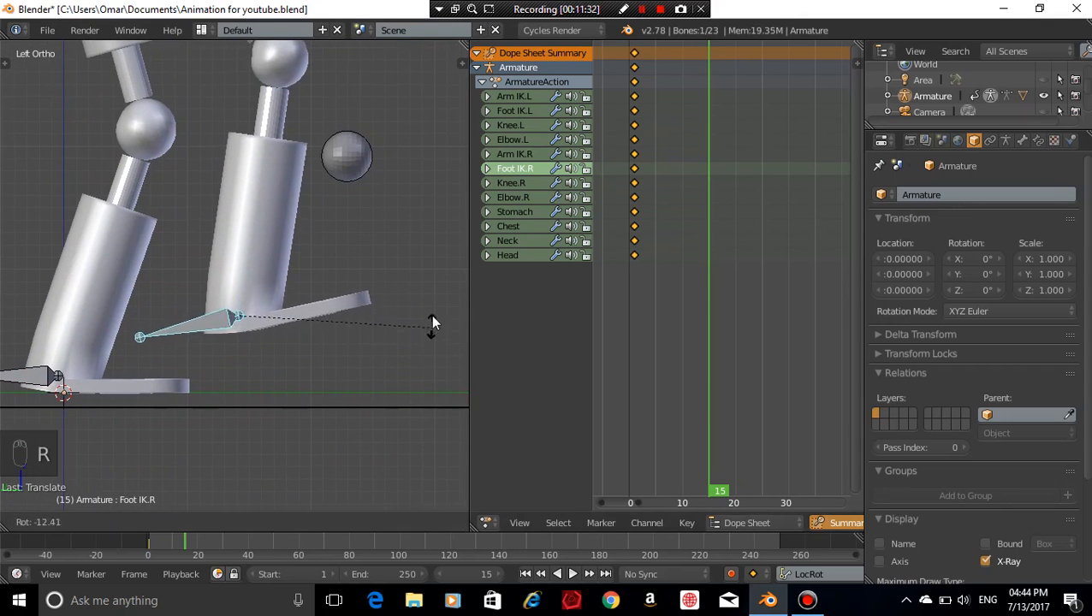
{"action": "right_click", "coordinate": [432, 319]}
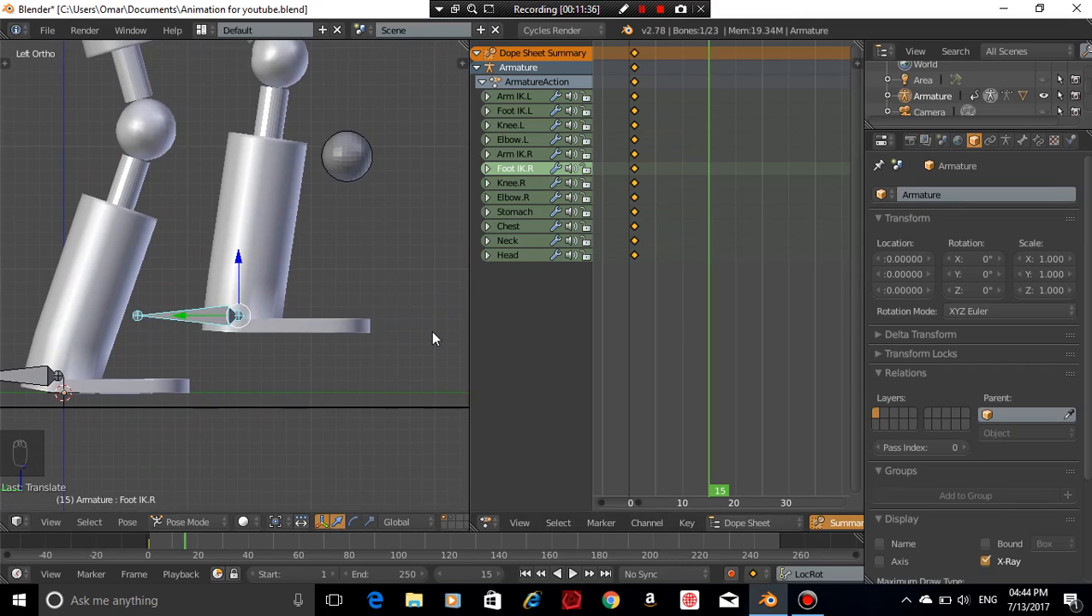
{"action": "key", "text": "g"}
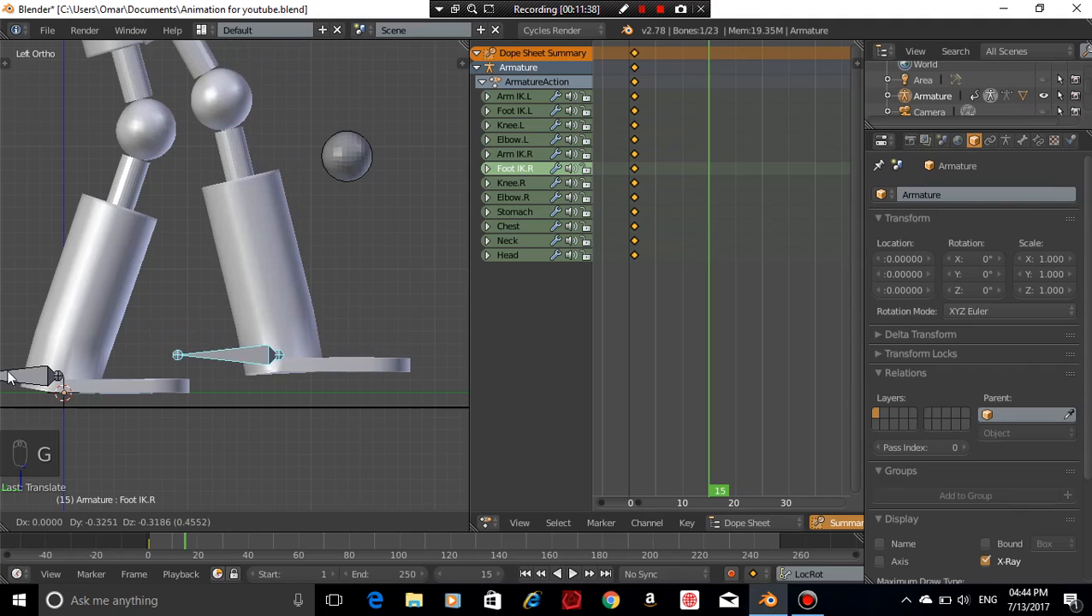
{"action": "left_click", "coordinate": [8, 374]}
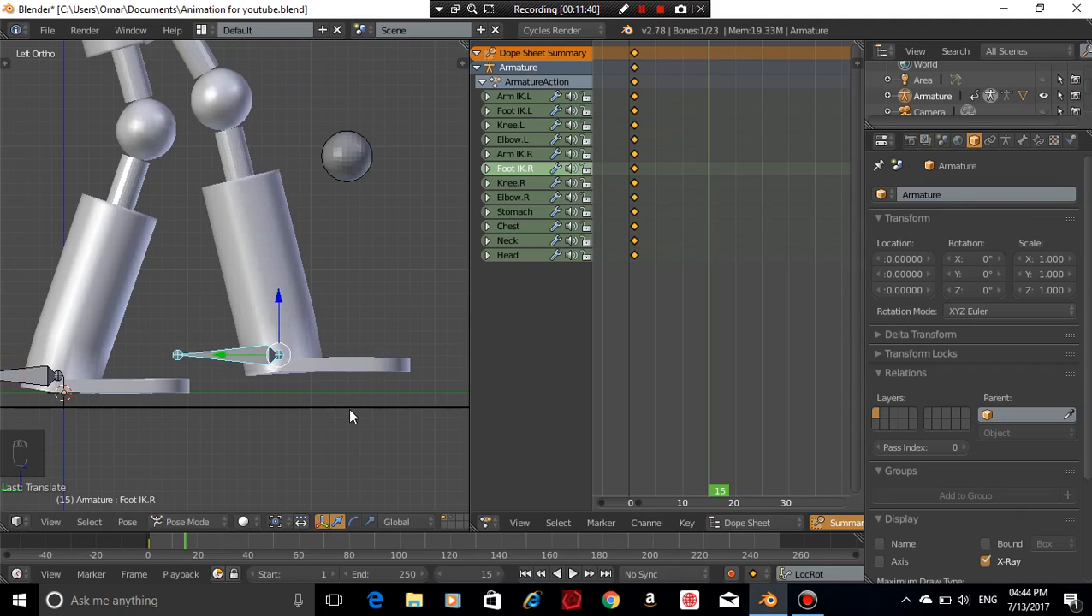
{"action": "key", "text": "r"}
{"action": "left_click", "coordinate": [367, 385]}
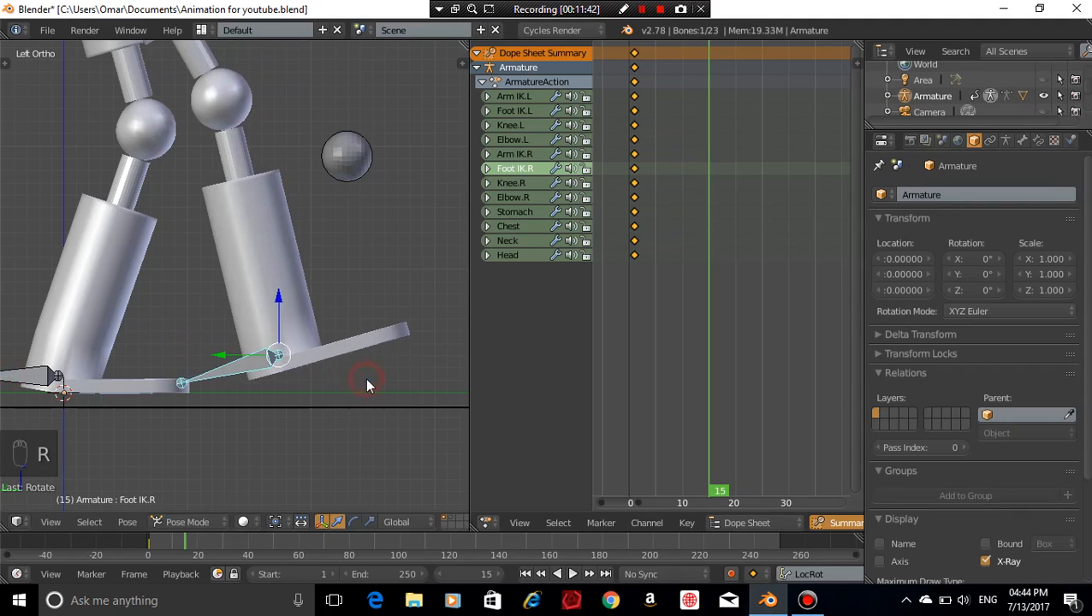
Move the Foot IK.R bone about 0.2 backward along global Y and lower it slightly along global Z to the ground
{"action": "key", "text": "g"}
{"action": "key", "text": "y"}
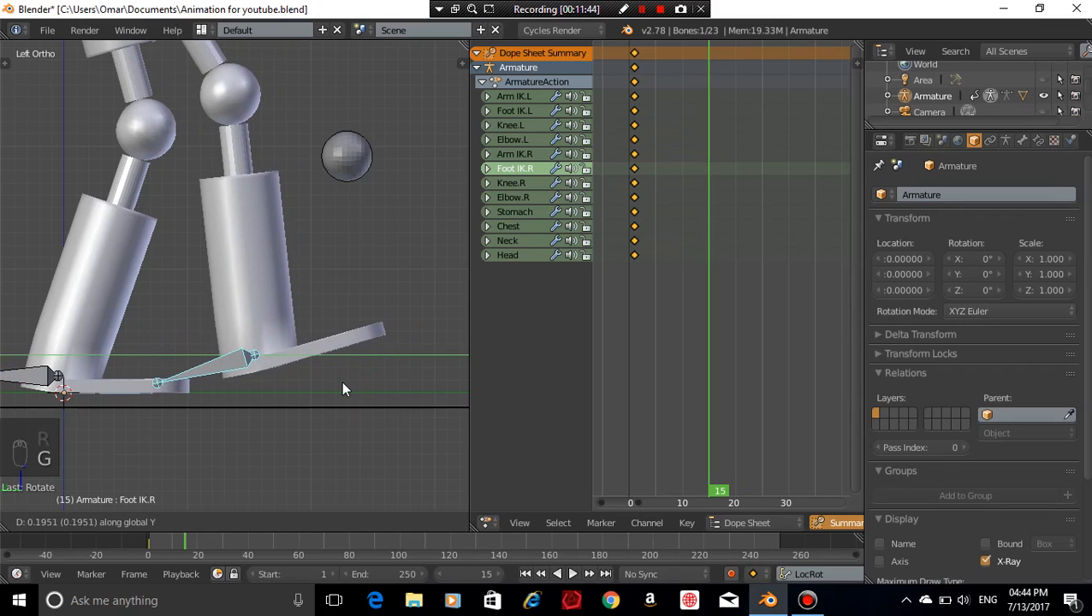
{"action": "left_click", "coordinate": [343, 388]}
{"action": "key", "text": "g"}
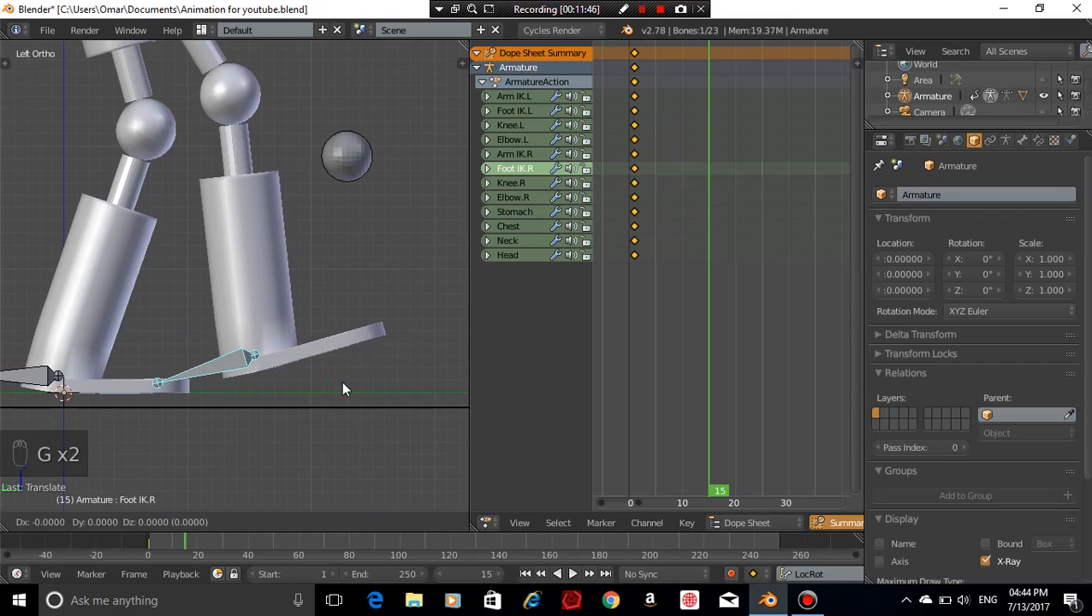
{"action": "key", "text": "z"}
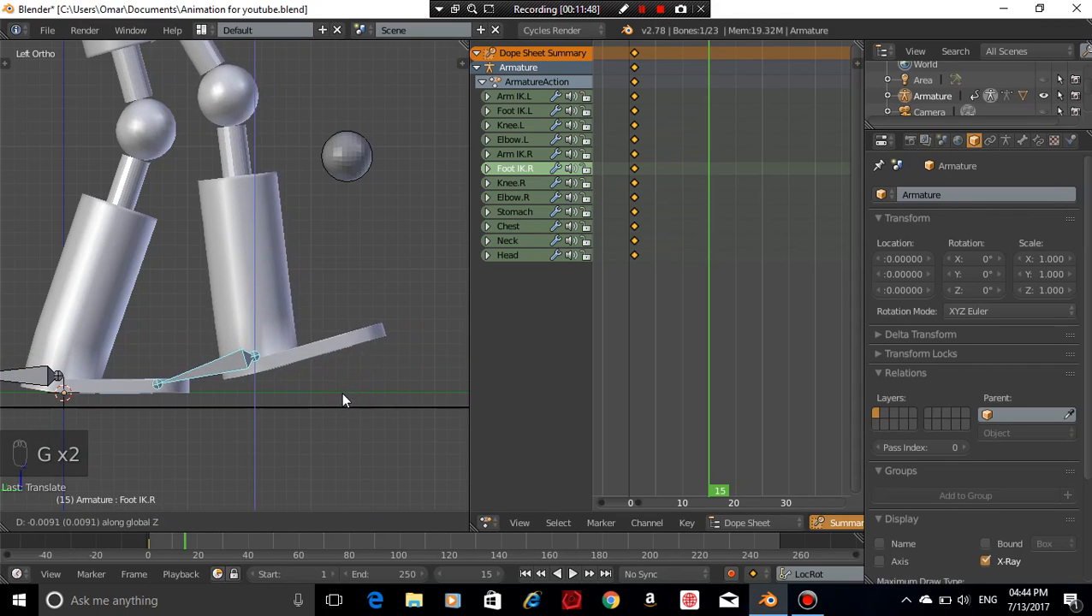
{"action": "left_click", "coordinate": [328, 503]}
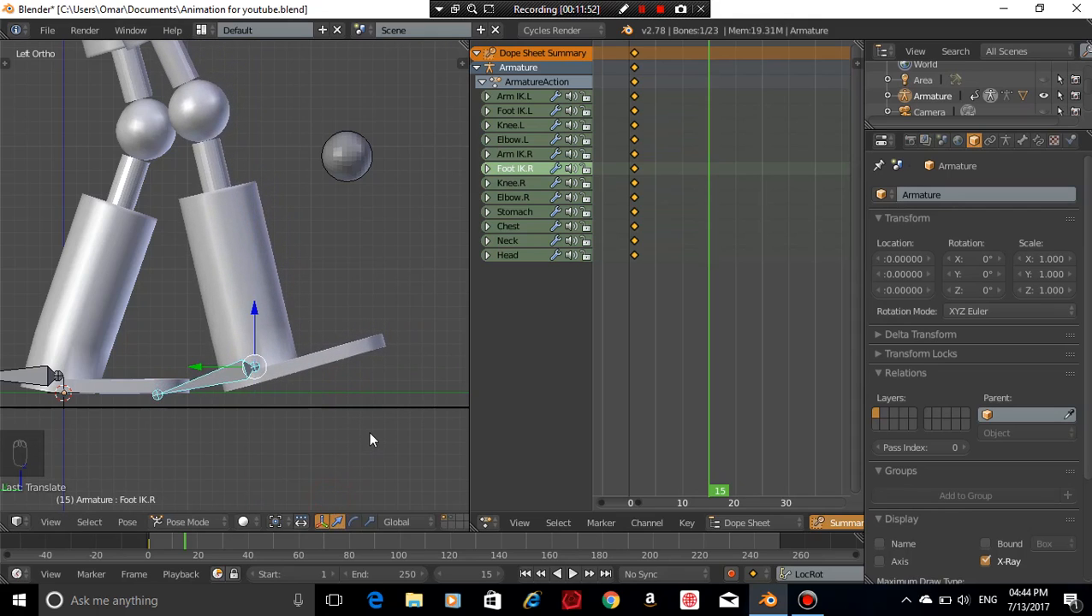
Rotate the Foot IK.R bone a few degrees so the toes point up less, and lower it slightly along global Z
{"action": "key", "text": "r"}
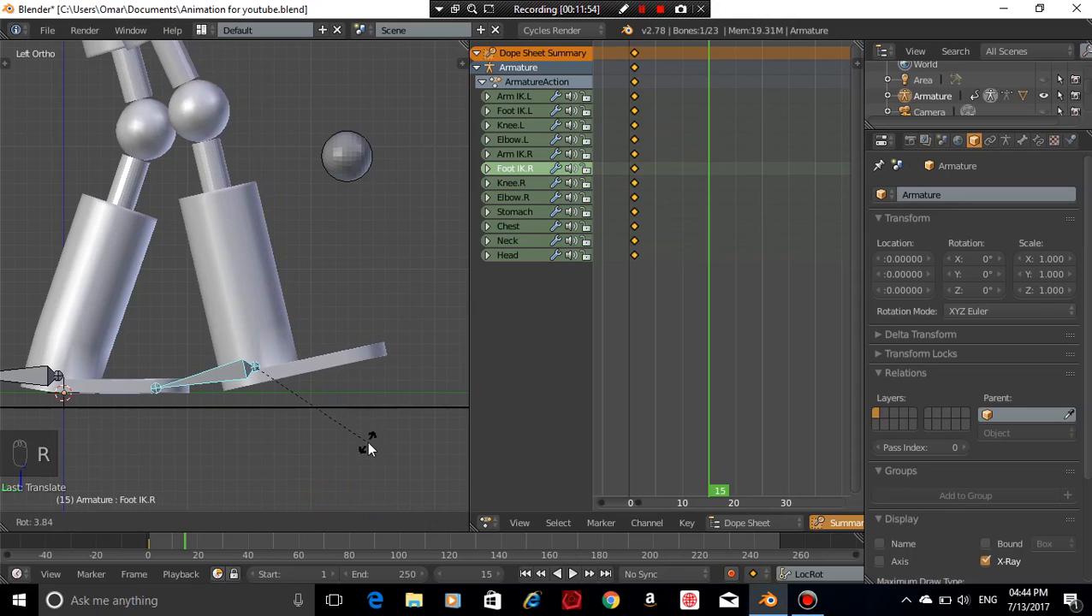
{"action": "left_click", "coordinate": [368, 446]}
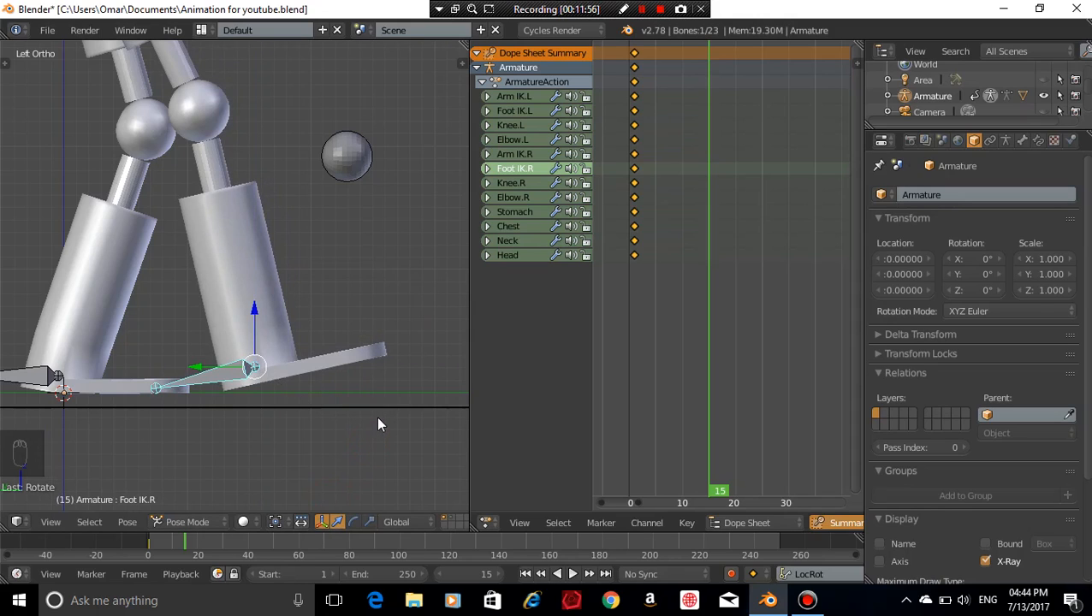
{"action": "key", "text": "r"}
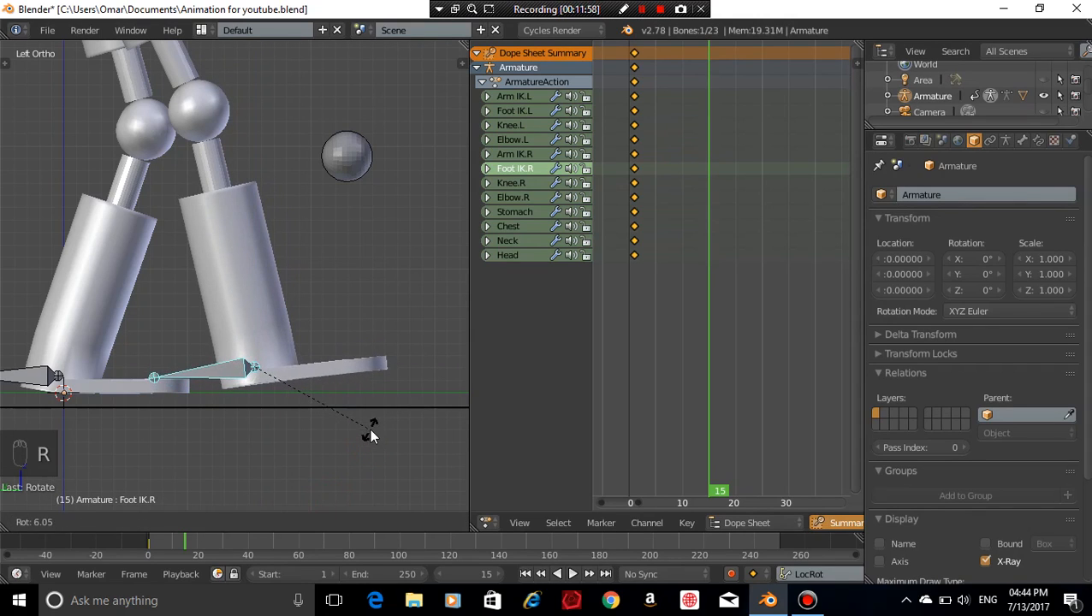
{"action": "left_click", "coordinate": [371, 422]}
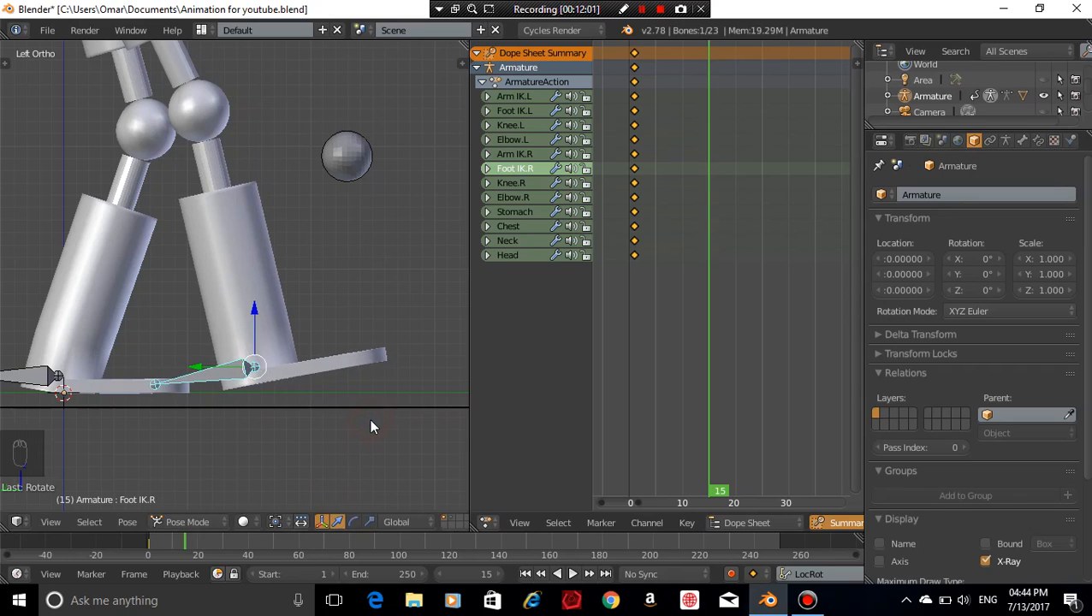
{"action": "key", "text": "g"}
{"action": "key", "text": "z"}
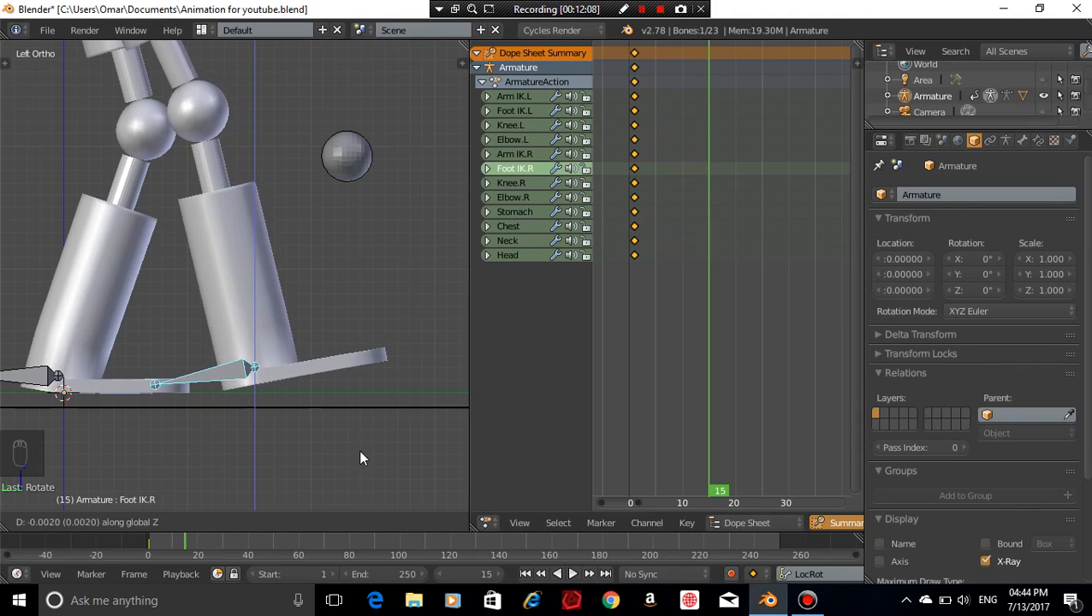
{"action": "left_click", "coordinate": [359, 463]}
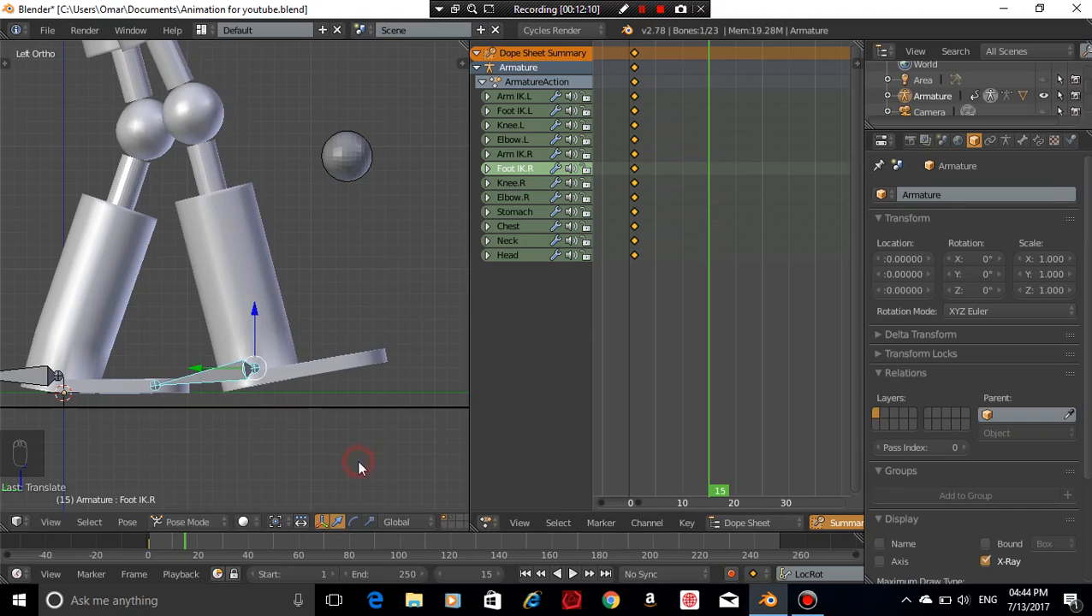
Move the Foot IK.L bone about 0.3 backward along global Y and a little further to widen the stride
{"action": "middle_click_drag", "start_coordinate": [182, 414], "coordinate": [322, 415], "text": "shift"}
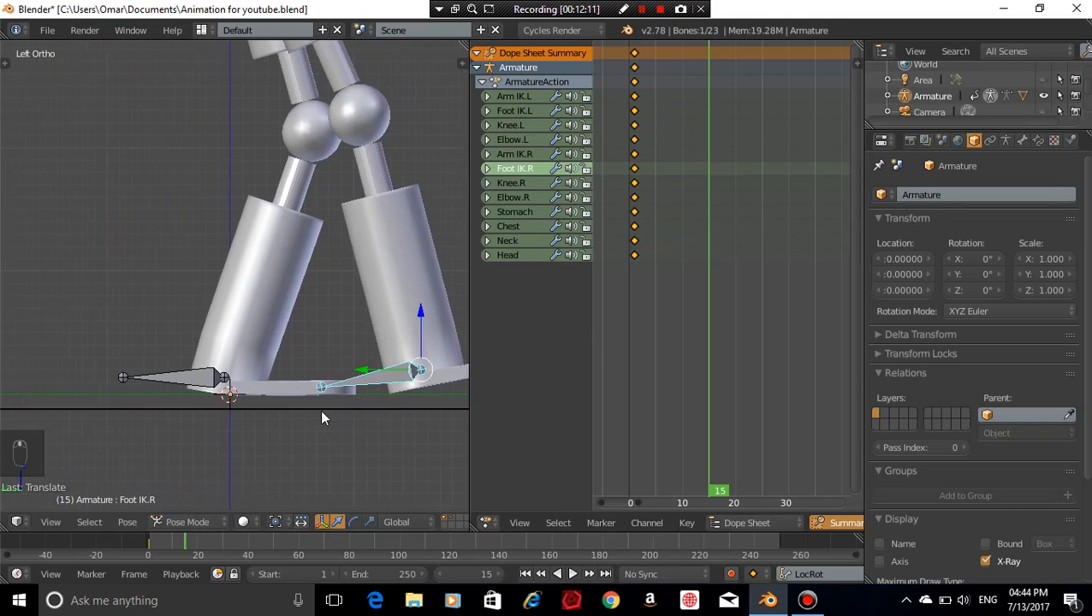
{"action": "right_click", "coordinate": [188, 378]}
{"action": "key", "text": "g"}
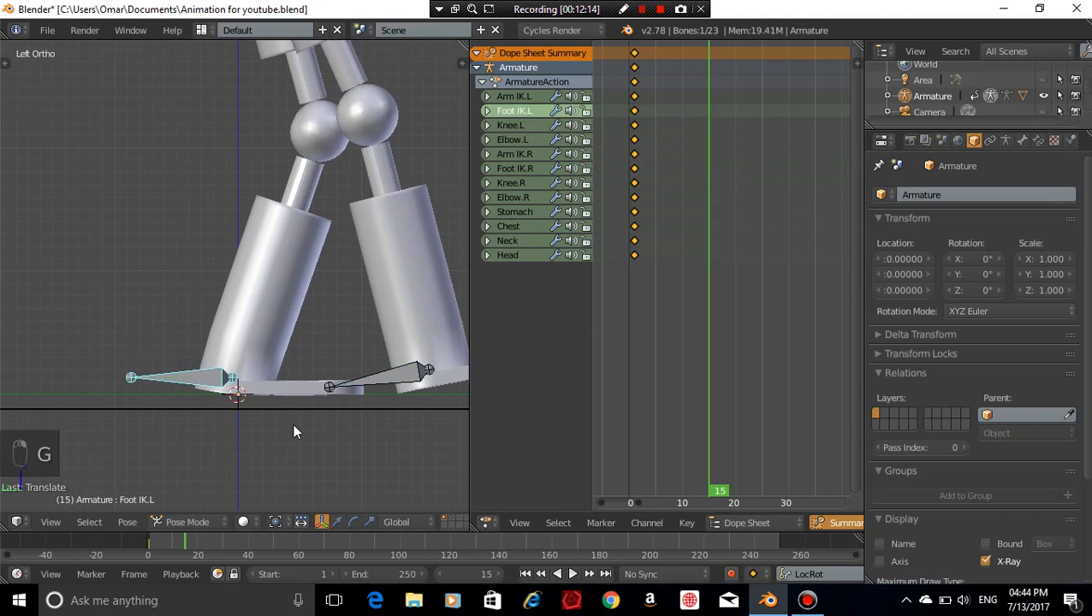
{"action": "key", "text": "y"}
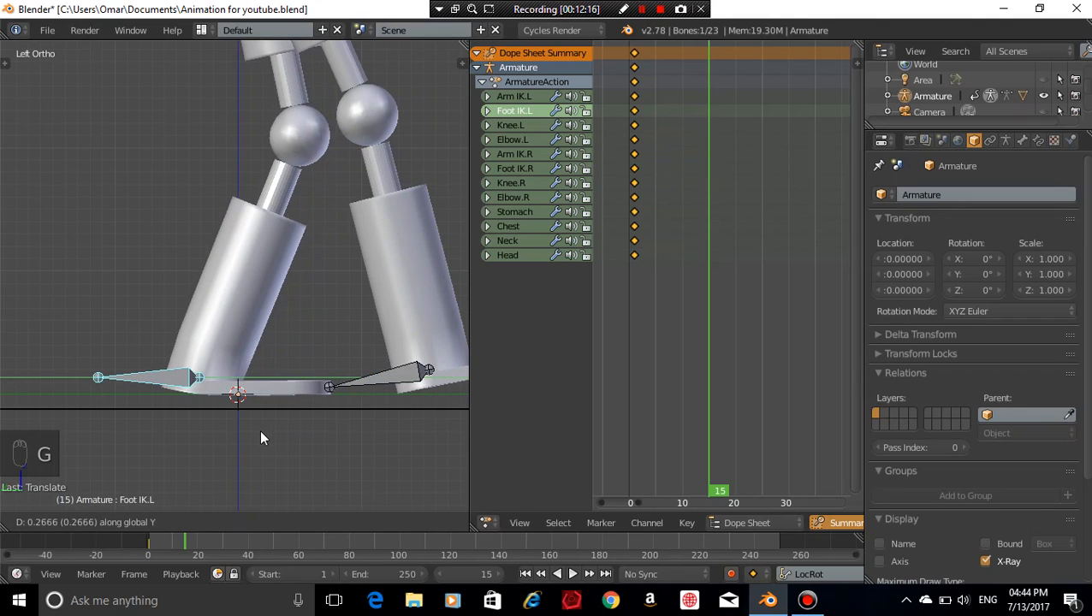
{"action": "left_click", "coordinate": [256, 439]}
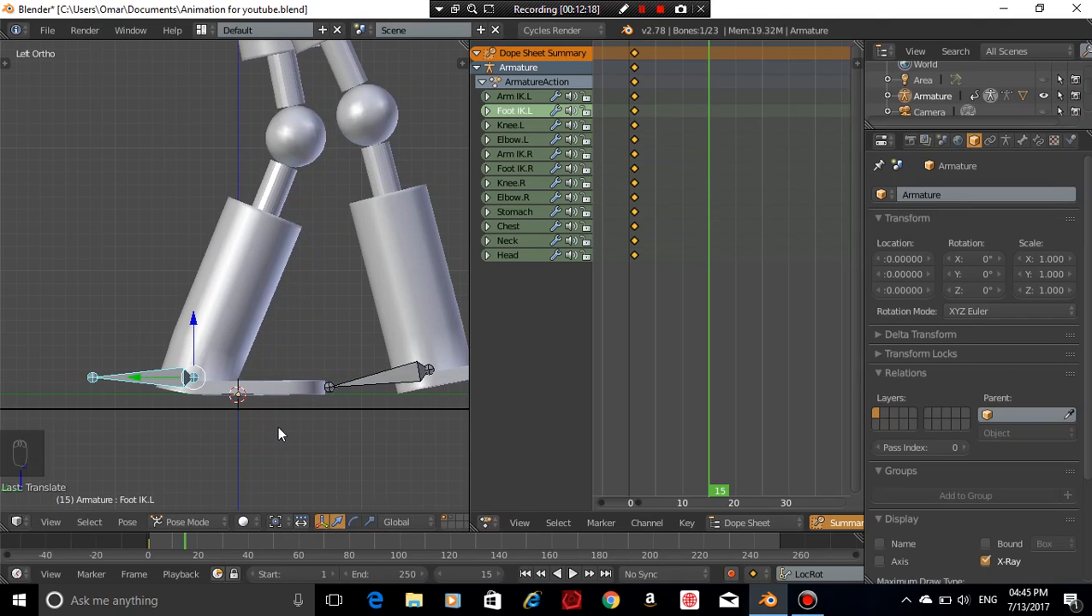
{"action": "key", "text": "g"}
{"action": "key", "text": "y"}
{"action": "left_click", "coordinate": [270, 435]}
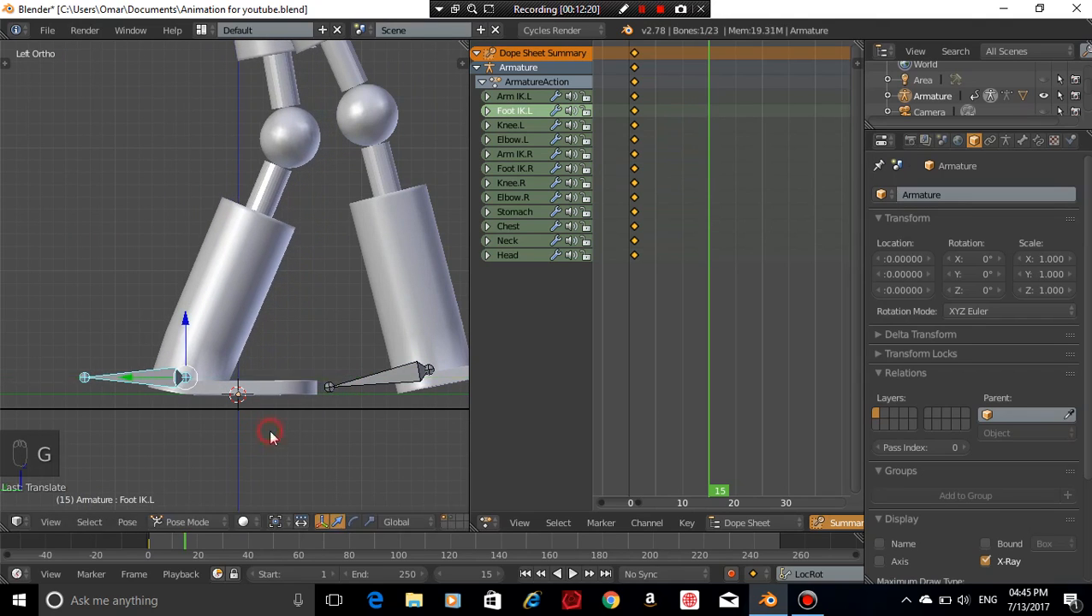
Examine the robot's stepping pose as a whole and up close from an angled view
{"action": "middle_click_drag", "start_coordinate": [269, 435], "coordinate": [387, 342]}
{"action": "scroll", "coordinate": [347, 320], "scroll_direction": "down", "scroll_amount": 7}
{"action": "middle_click_drag", "start_coordinate": [318, 222], "coordinate": [338, 298], "text": "shift"}
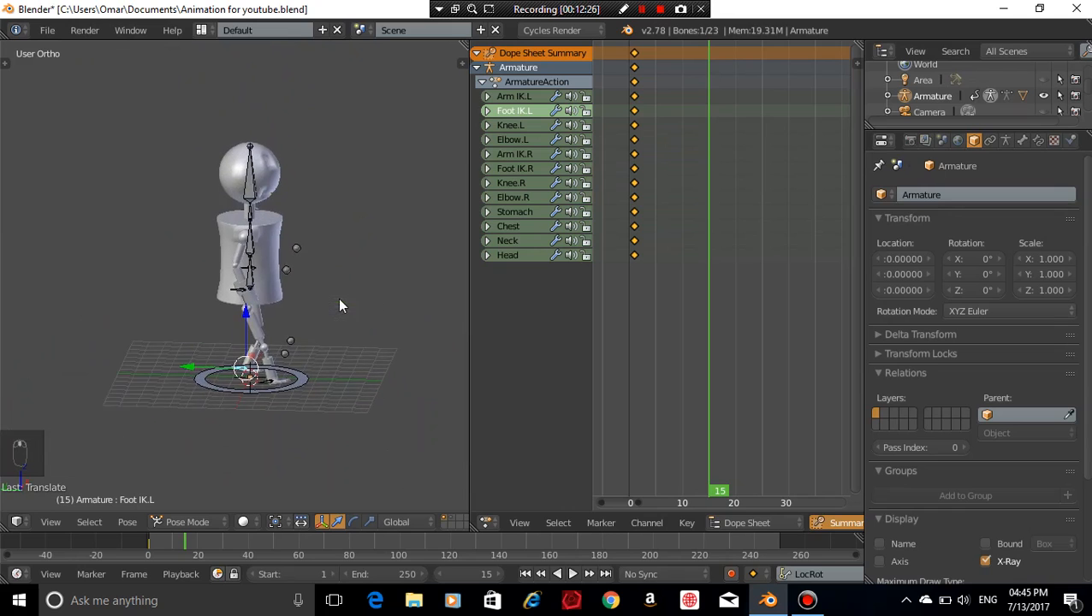
{"action": "scroll", "coordinate": [340, 306], "scroll_direction": "up", "scroll_amount": 5}
{"action": "scroll", "coordinate": [342, 305], "scroll_direction": "down", "scroll_amount": 4}
{"action": "middle_click_drag", "start_coordinate": [267, 307], "coordinate": [349, 280], "text": "shift"}
{"action": "scroll", "coordinate": [370, 279], "scroll_direction": "down", "scroll_amount": 2}
Lower the Stomach bone about 0.03 along the global Z axis in the left side view to bend the knees more
{"action": "key", "text": "KP_3"}
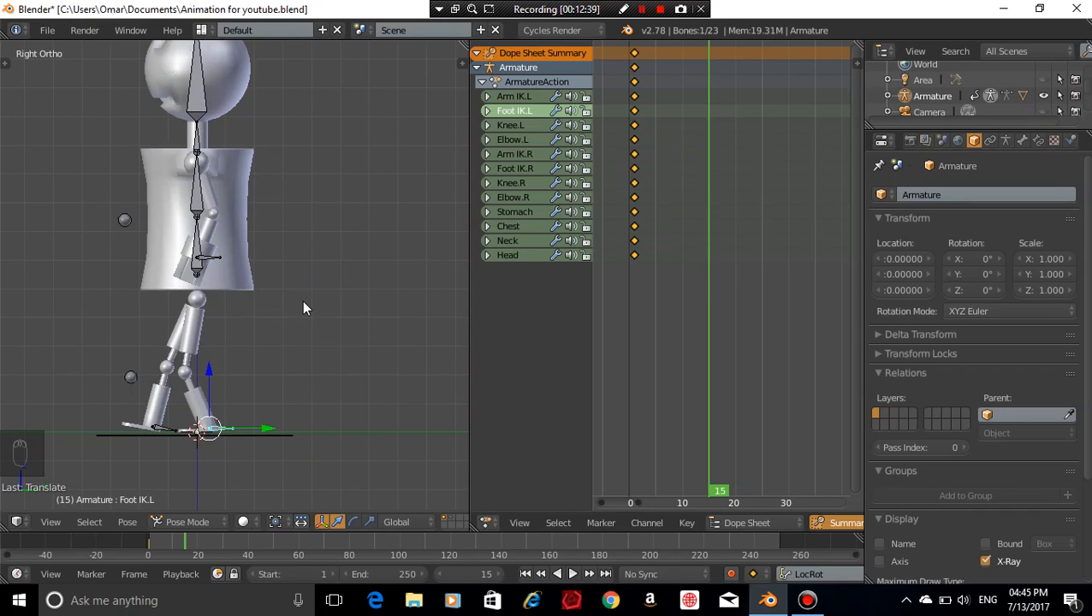
{"action": "key", "text": "ctrl+KP_3"}
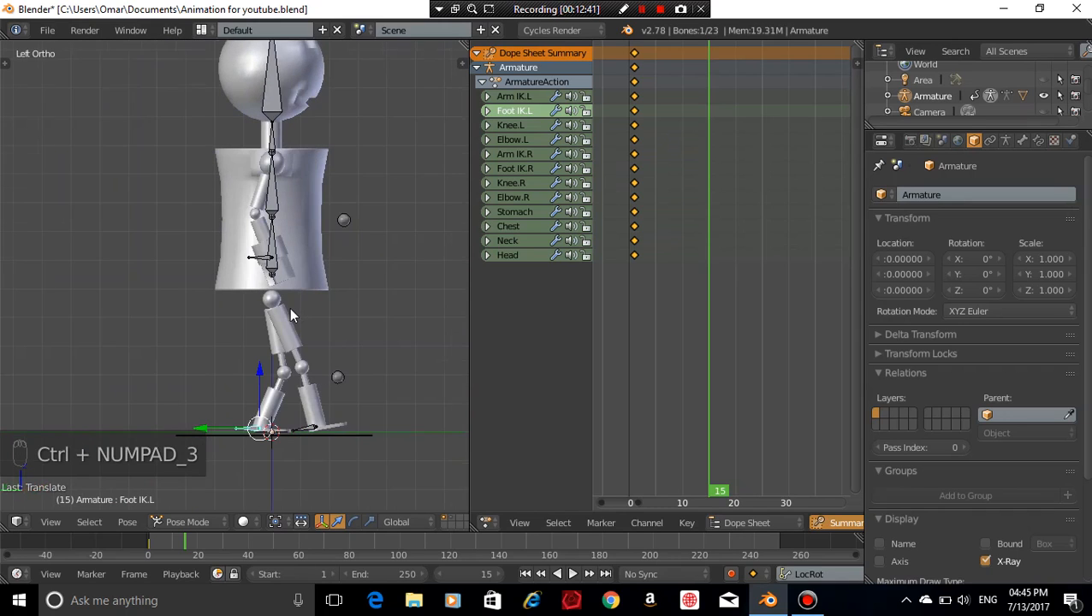
{"action": "scroll", "coordinate": [289, 308], "scroll_direction": "up", "scroll_amount": 3}
{"action": "middle_click_drag", "start_coordinate": [360, 341], "coordinate": [279, 254], "text": "shift"}
{"action": "right_click", "coordinate": [218, 116]}
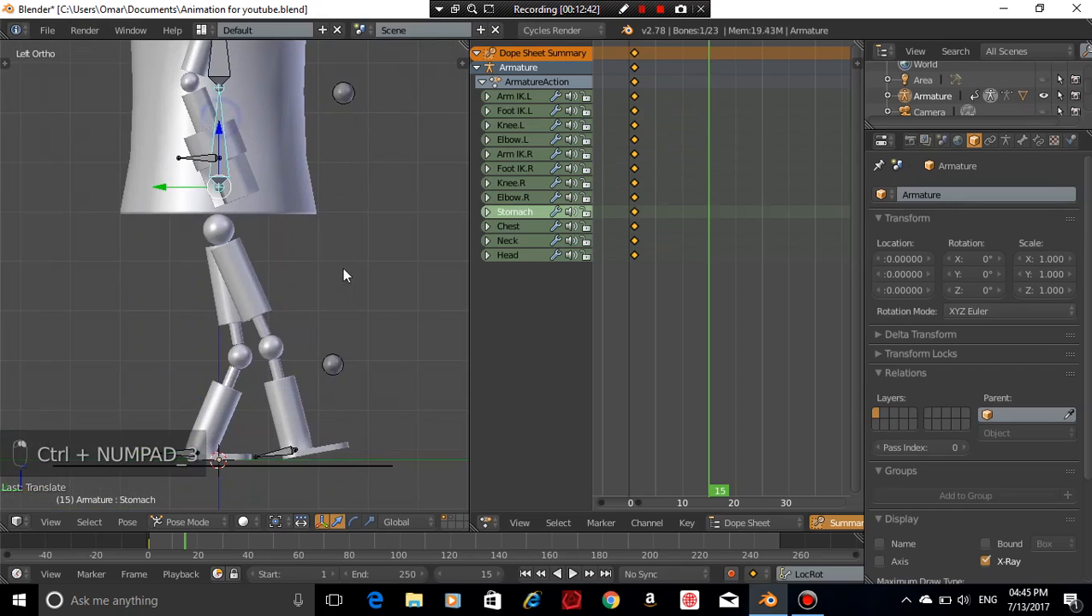
{"action": "scroll", "coordinate": [343, 317], "scroll_direction": "up", "scroll_amount": 2}
{"action": "middle_click_drag", "start_coordinate": [341, 324], "coordinate": [321, 201], "text": "shift"}
{"action": "scroll", "coordinate": [321, 209], "scroll_direction": "up", "scroll_amount": 1}
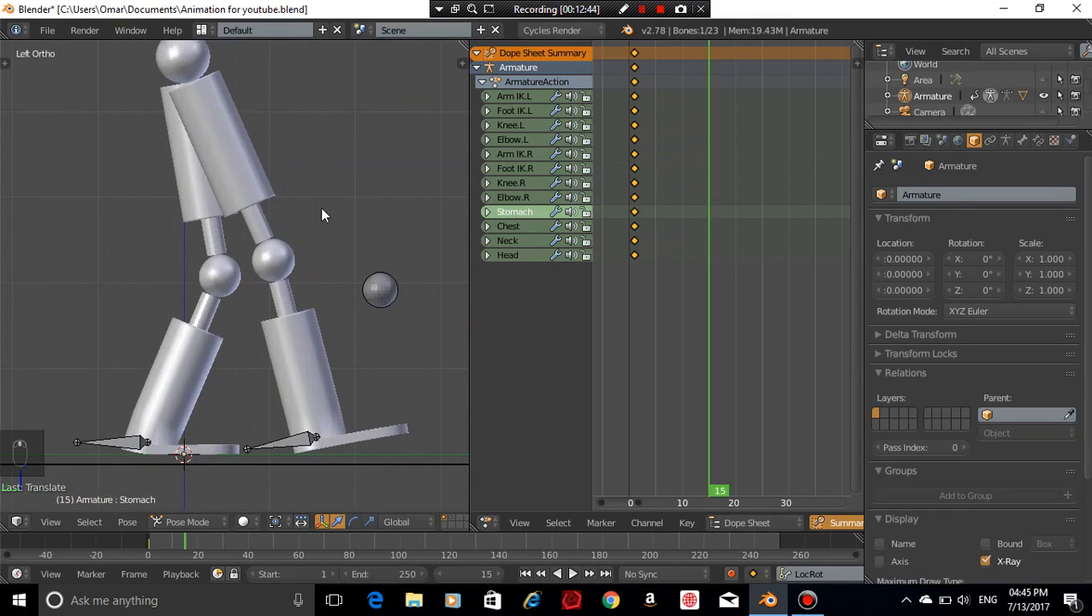
{"action": "key", "text": "g"}
{"action": "key", "text": "z"}
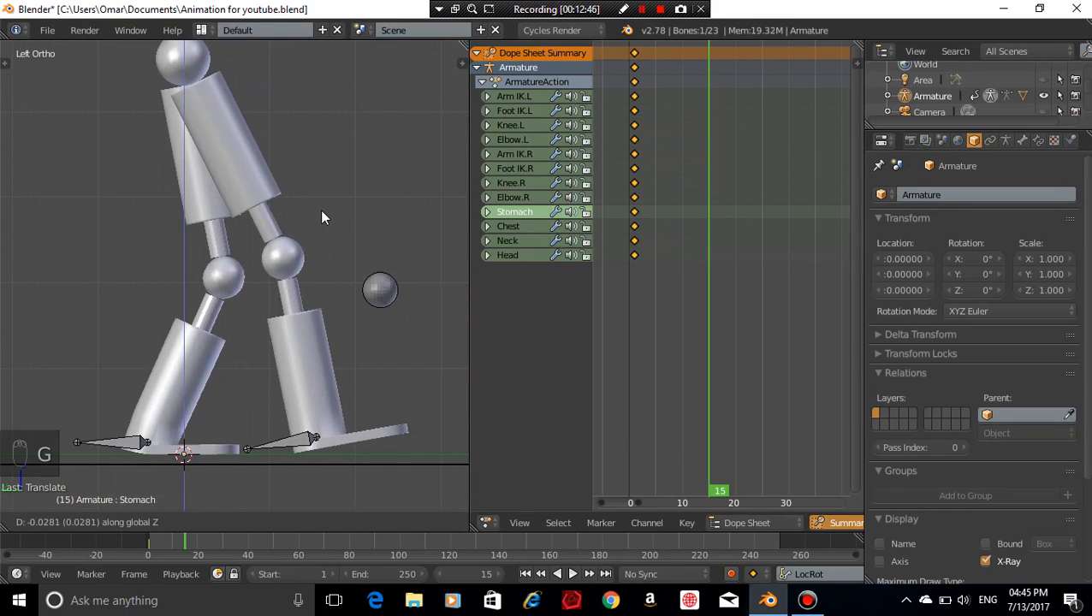
{"action": "left_click", "coordinate": [320, 220]}
Tilt the Head bone forward about 5° around the global X axis
{"action": "middle_click_drag", "start_coordinate": [320, 220], "coordinate": [456, 226]}
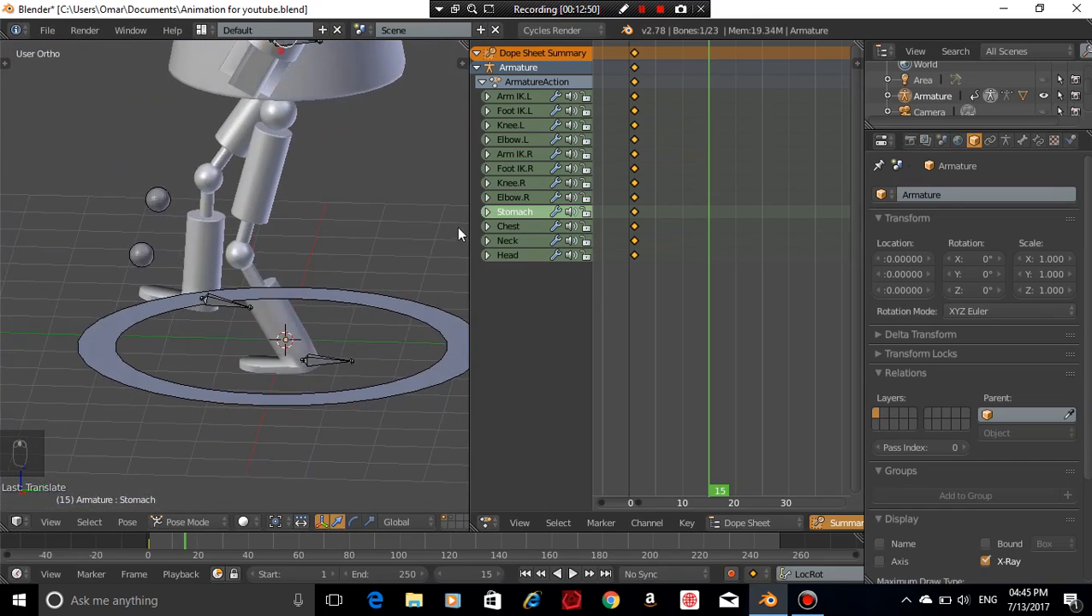
{"action": "scroll", "coordinate": [457, 226], "scroll_direction": "down", "scroll_amount": 7}
{"action": "scroll", "coordinate": [393, 217], "scroll_direction": "up", "scroll_amount": 4}
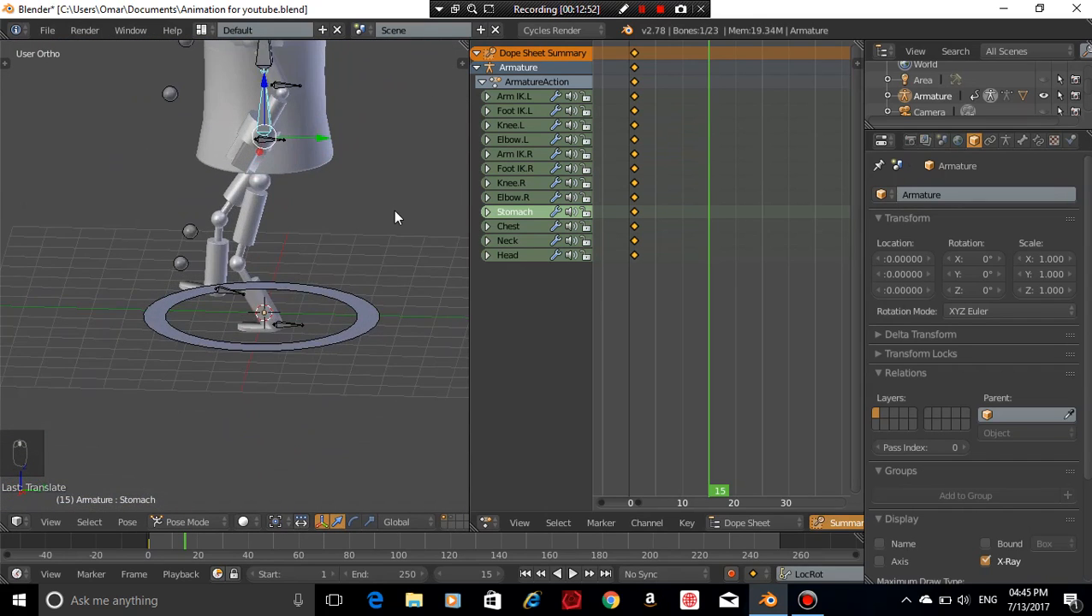
{"action": "middle_click_drag", "start_coordinate": [393, 216], "coordinate": [399, 352], "text": "shift"}
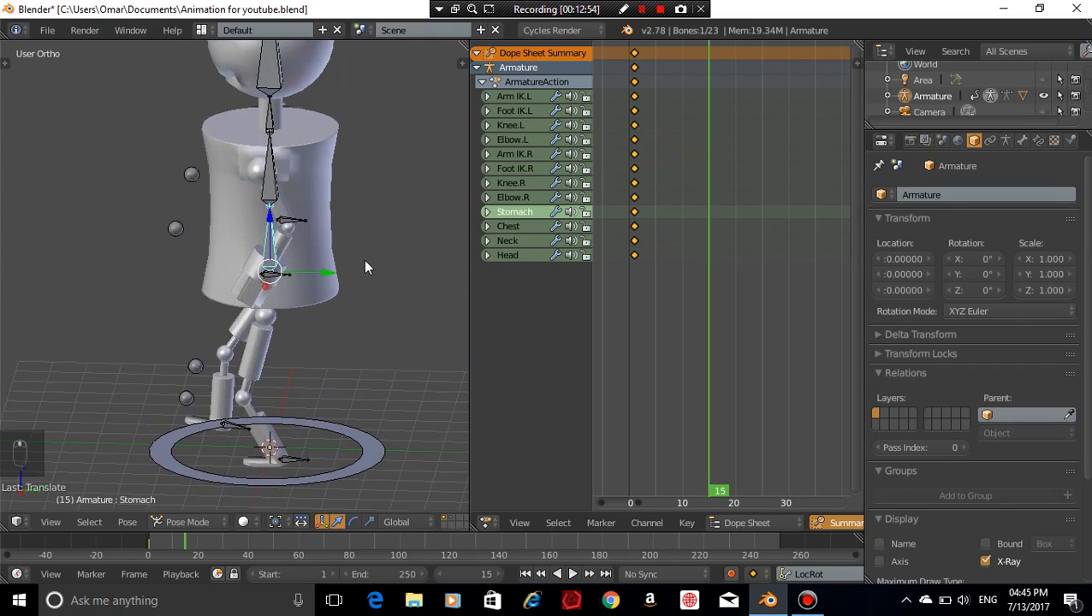
{"action": "middle_click_drag", "start_coordinate": [366, 268], "coordinate": [316, 202]}
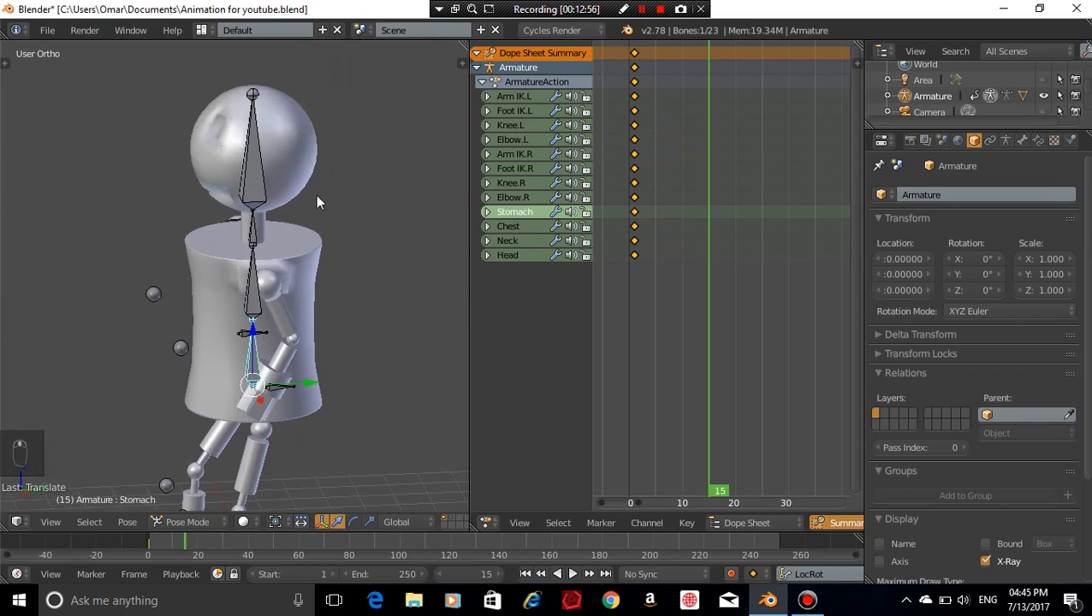
{"action": "right_click", "coordinate": [251, 183]}
{"action": "key", "text": "r"}
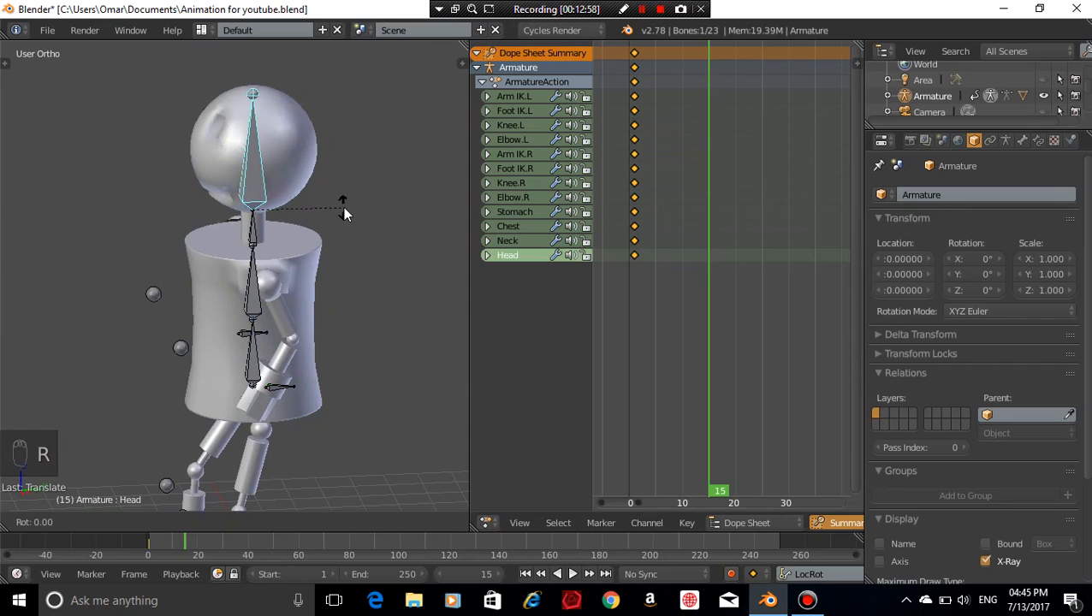
{"action": "key", "text": "x"}
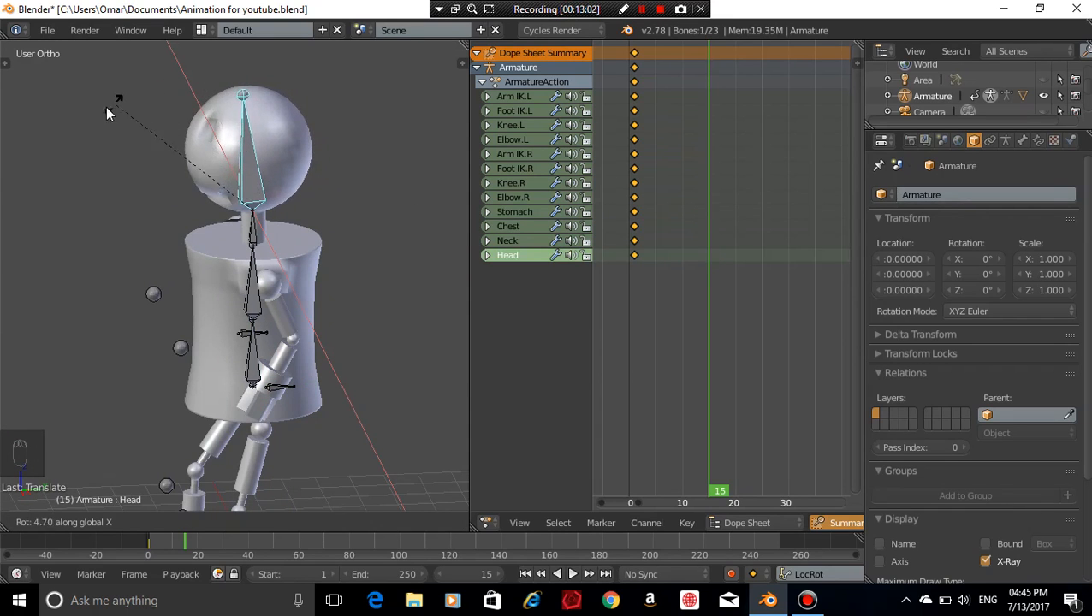
{"action": "left_click", "coordinate": [458, 195]}
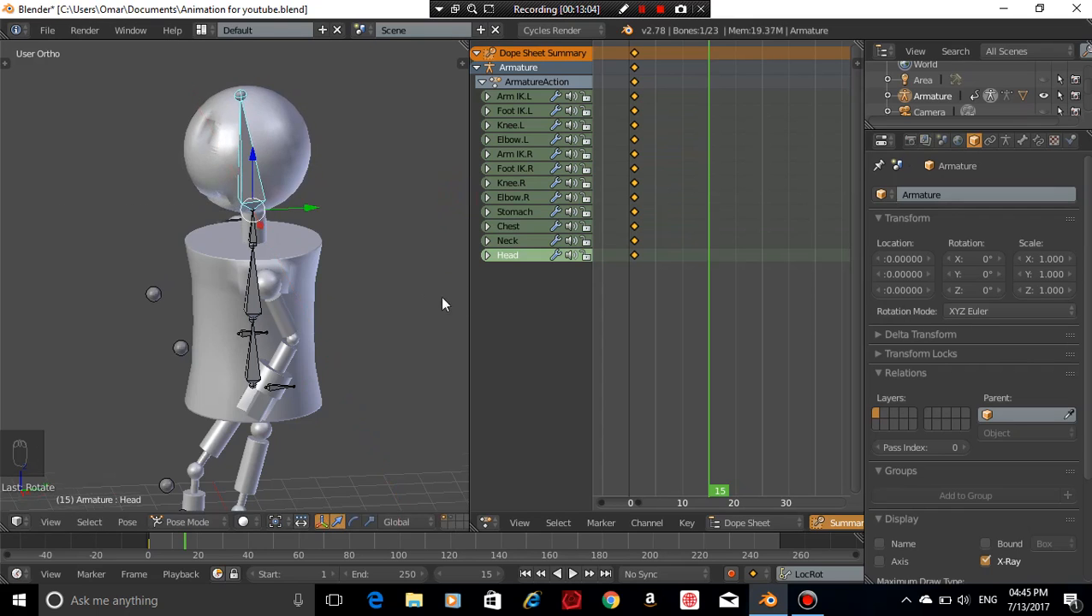
Rotate the Stomach bone about 8.5° around the global Z axis to twist the torso and hips with the stride
{"action": "middle_click_drag", "start_coordinate": [443, 304], "coordinate": [308, 314]}
{"action": "right_click", "coordinate": [177, 276]}
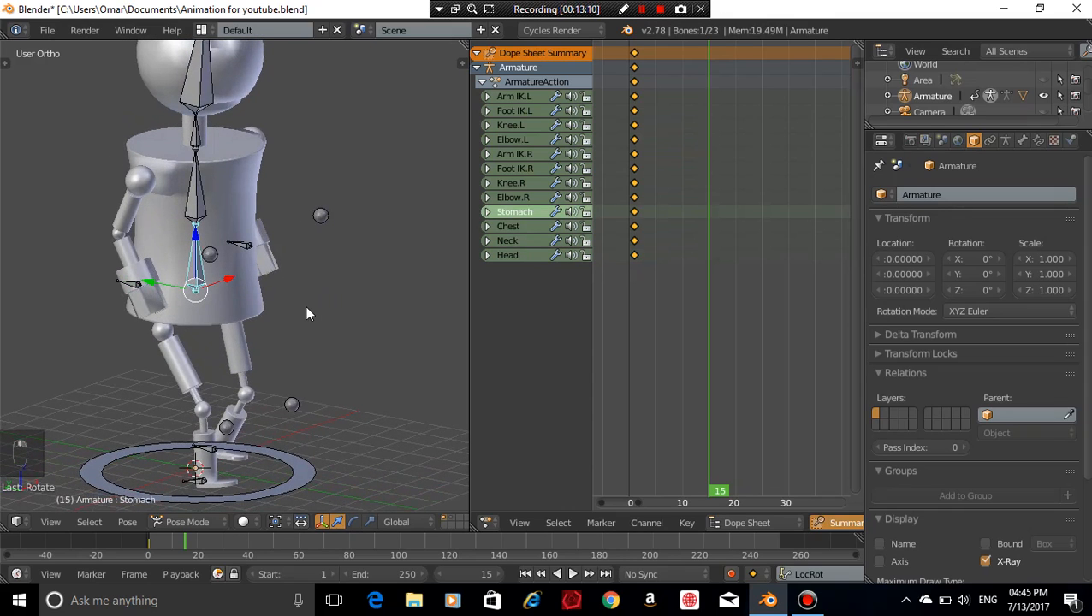
{"action": "key", "text": "r"}
{"action": "key", "text": "z"}
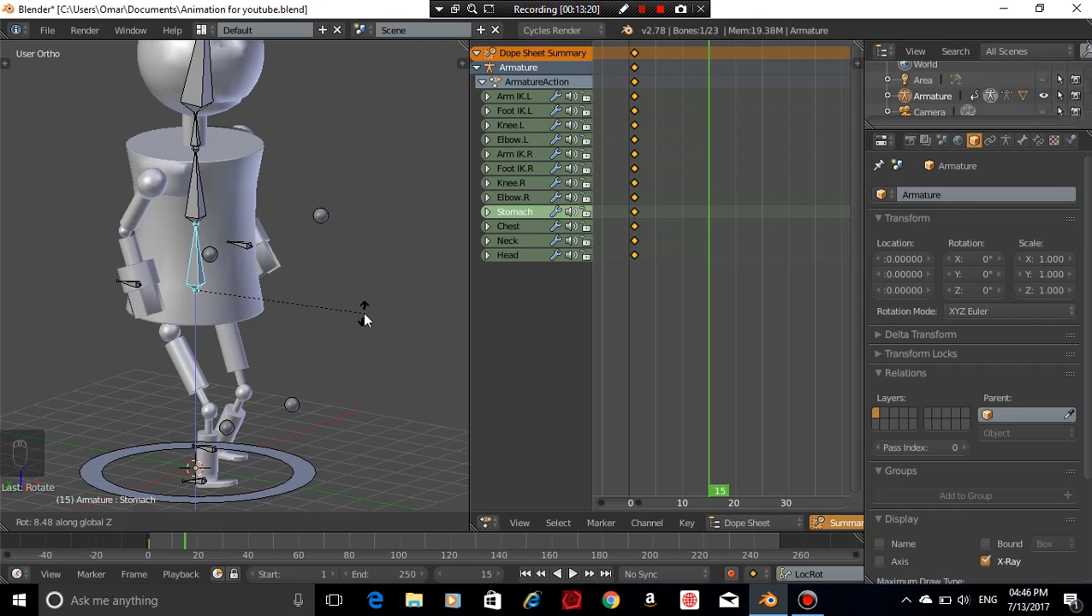
{"action": "left_click", "coordinate": [363, 313]}
Check the torso twist from the front and the side, and select the Head bone
{"action": "middle_click_drag", "start_coordinate": [362, 314], "coordinate": [254, 284]}
{"action": "scroll", "coordinate": [256, 288], "scroll_direction": "down", "scroll_amount": 3}
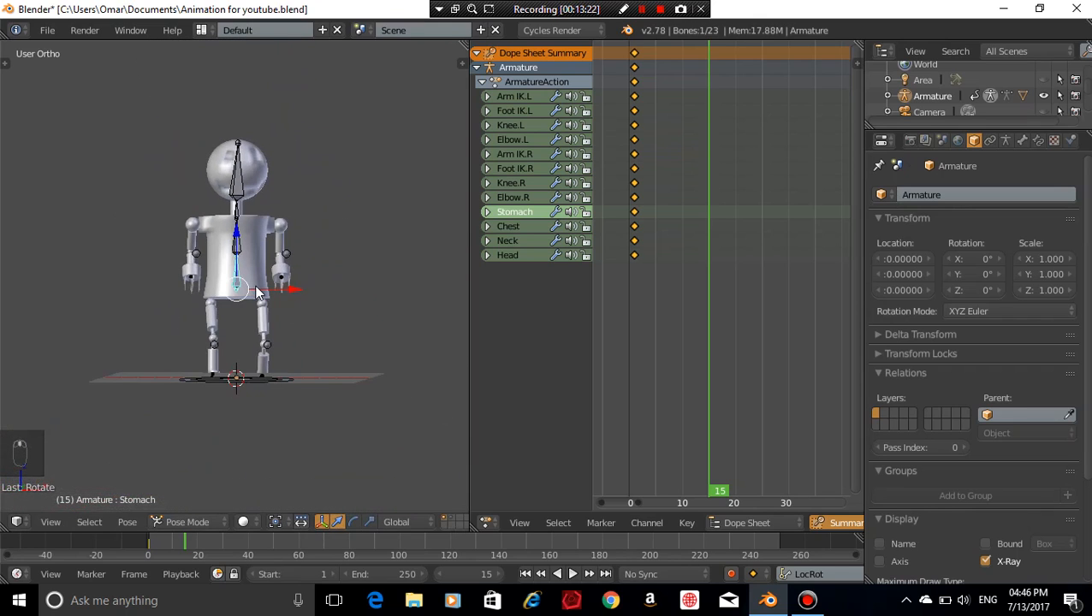
{"action": "key", "text": "KP_1"}
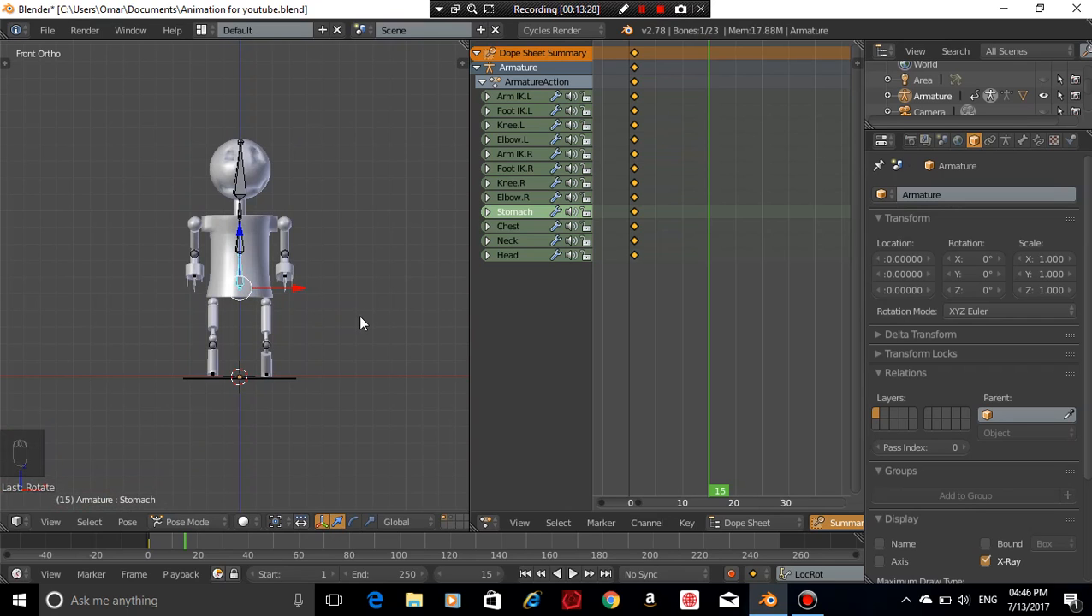
{"action": "middle_click_drag", "start_coordinate": [414, 377], "coordinate": [94, 332]}
{"action": "scroll", "coordinate": [268, 308], "scroll_direction": "up", "scroll_amount": 5}
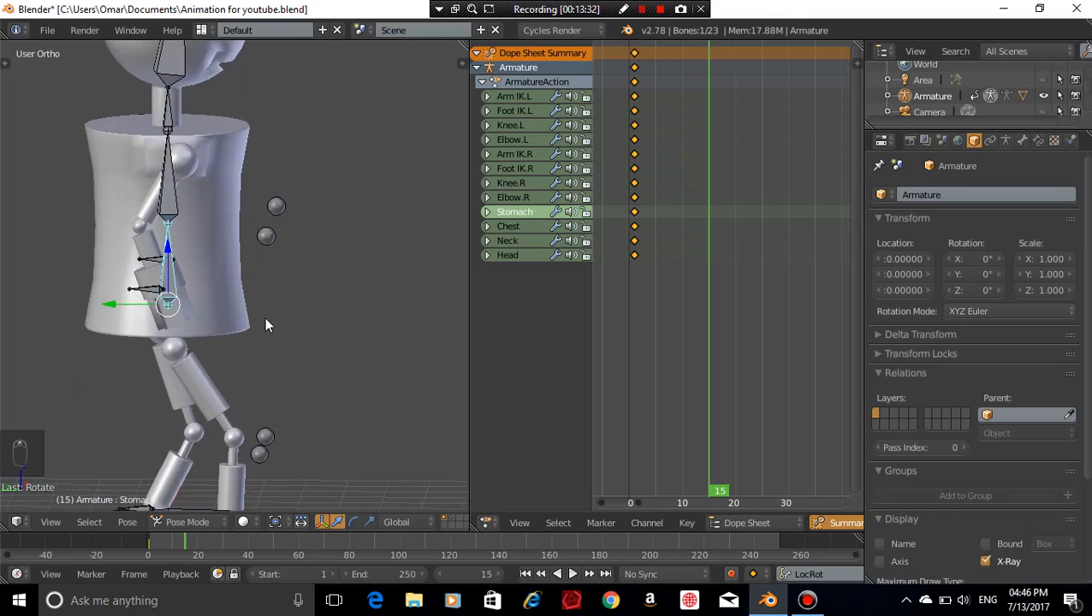
{"action": "scroll", "coordinate": [265, 315], "scroll_direction": "down", "scroll_amount": 4}
{"action": "scroll", "coordinate": [318, 224], "scroll_direction": "up", "scroll_amount": 3}
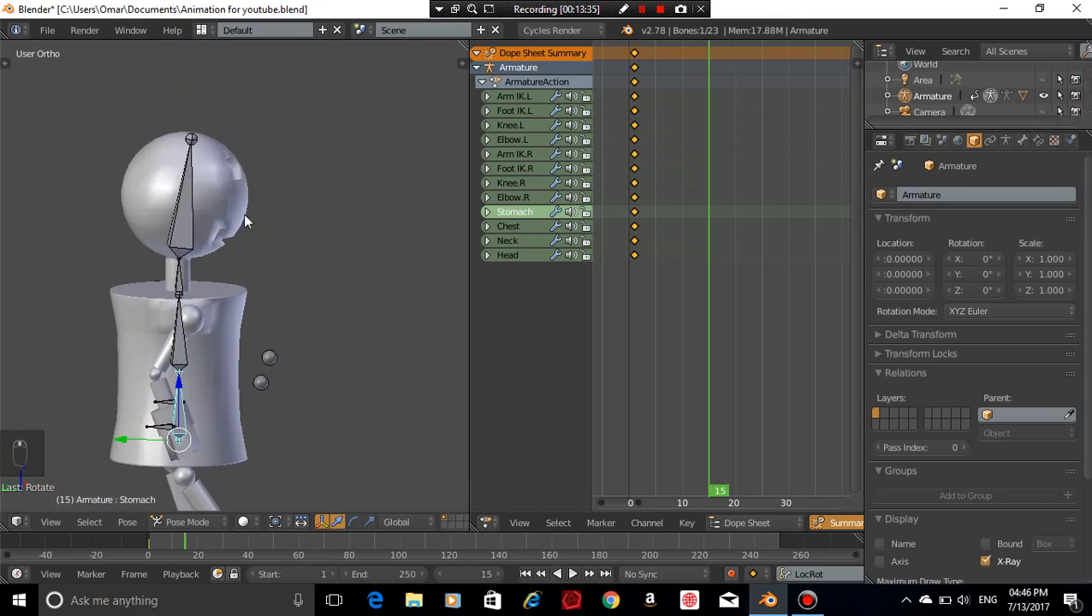
{"action": "right_click", "coordinate": [180, 201]}
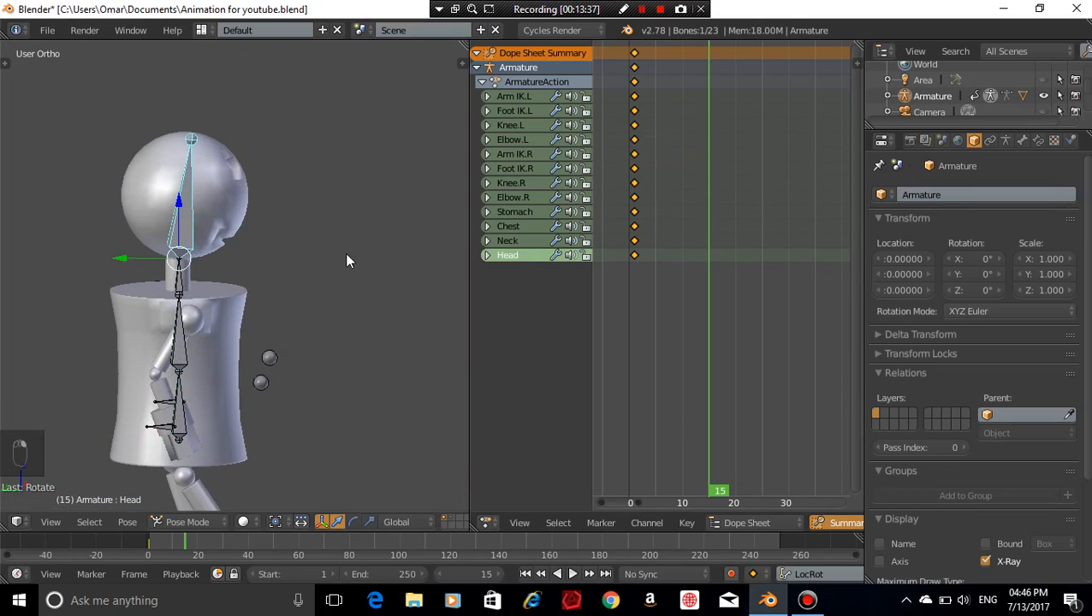
{"action": "key", "text": "r"}
{"action": "key", "text": "z"}
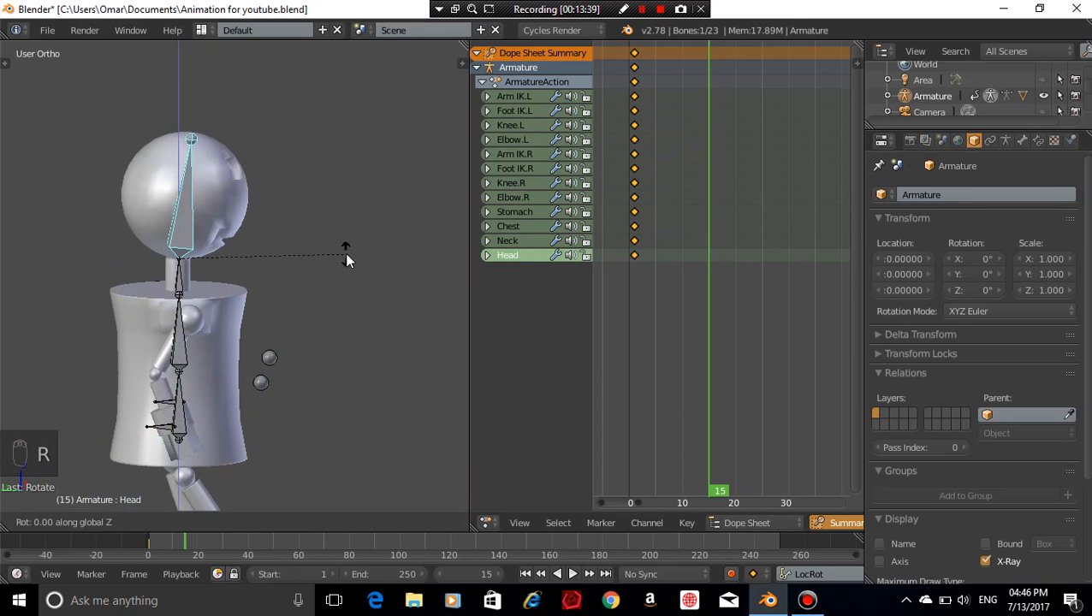
{"action": "right_click", "coordinate": [228, 311]}
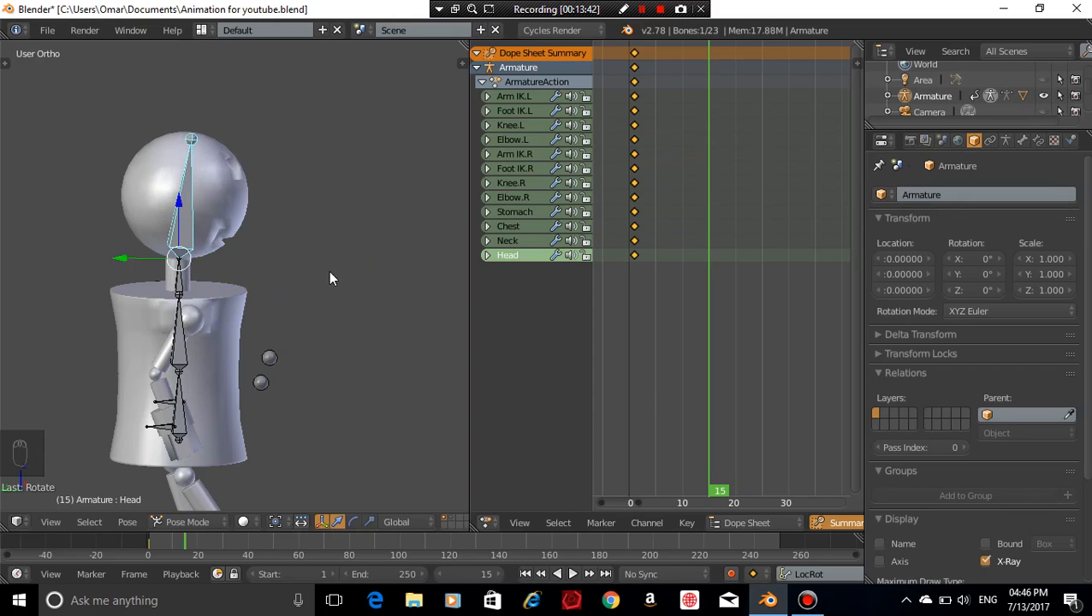
Rotate the Head bone about -5.8° around the global Z axis in the front view to counter the torso twist
{"action": "key", "text": "KP_1"}
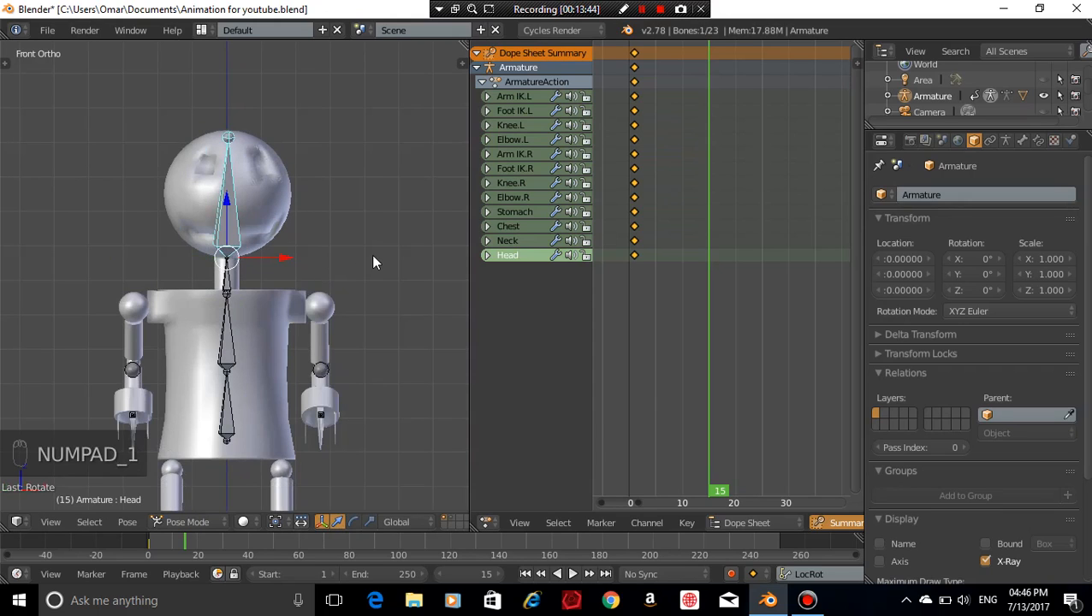
{"action": "key", "text": "r"}
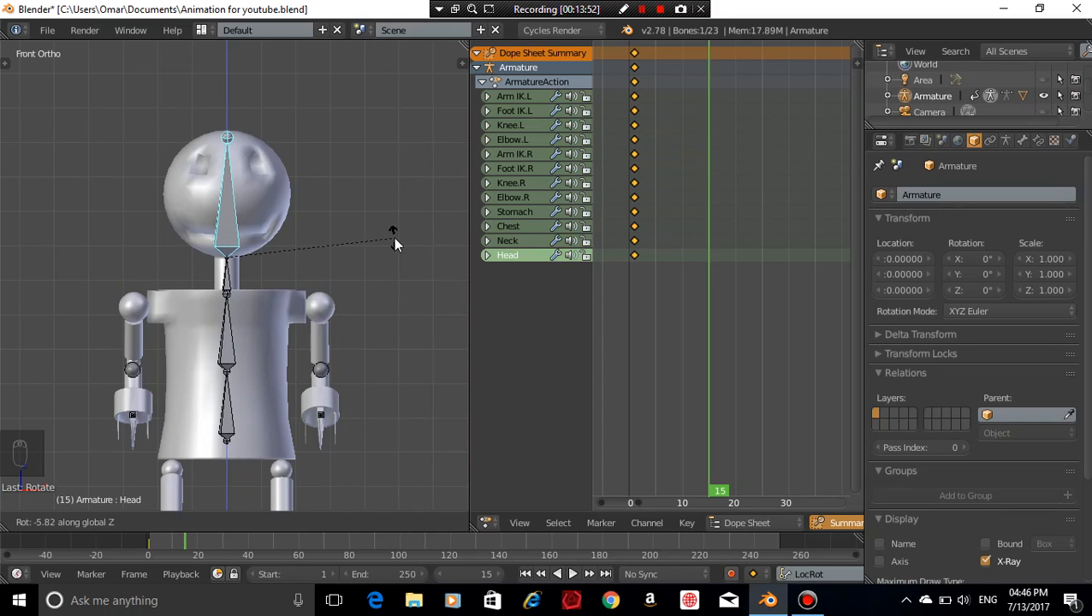
{"action": "left_click", "coordinate": [394, 237]}
Examine the whole pose from angled and left side views with all bones deselected, including the arms up close
{"action": "scroll", "coordinate": [393, 239], "scroll_direction": "down", "scroll_amount": 5}
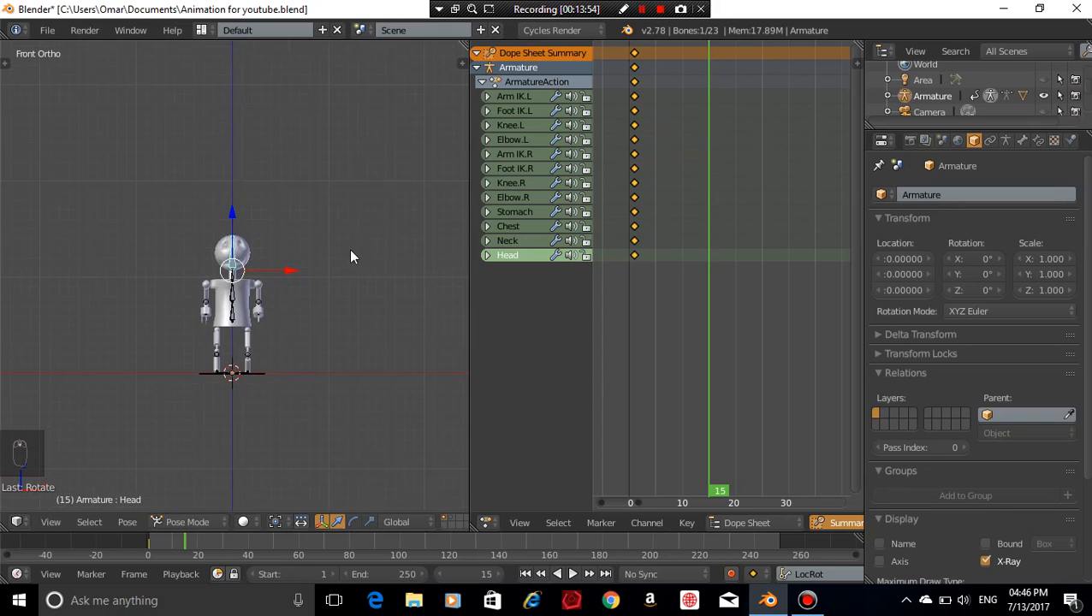
{"action": "middle_click_drag", "start_coordinate": [350, 257], "coordinate": [14, 293]}
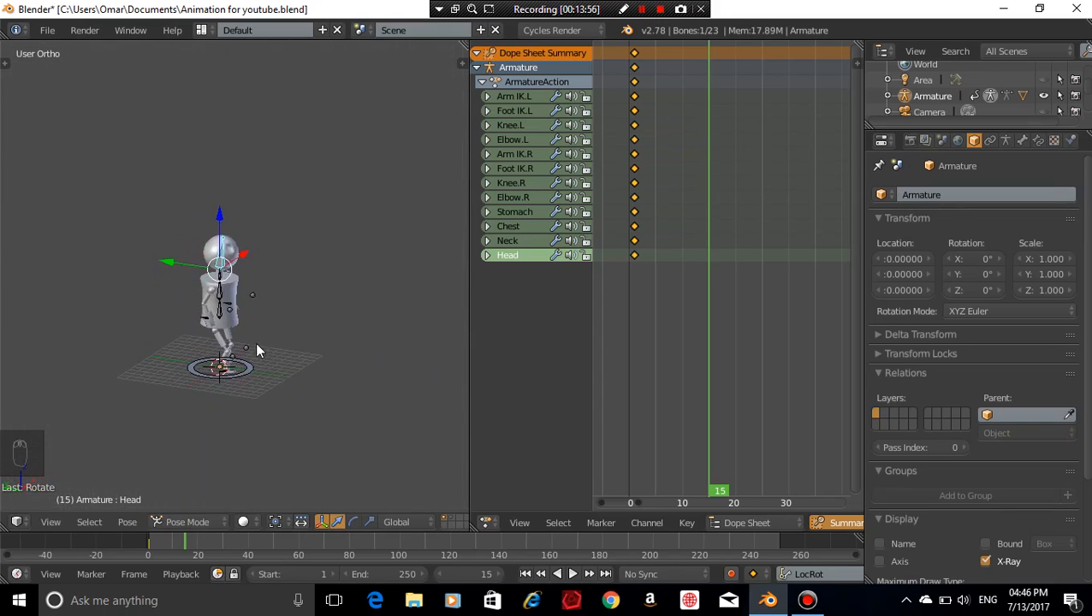
{"action": "scroll", "coordinate": [258, 349], "scroll_direction": "up", "scroll_amount": 7}
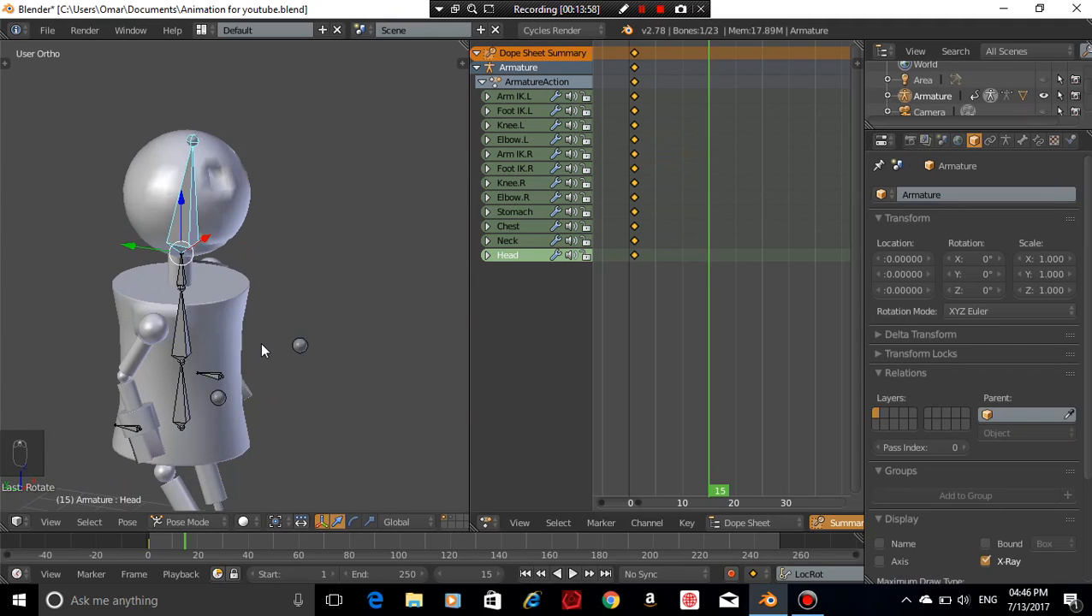
{"action": "key", "text": "ctrl+KP_3"}
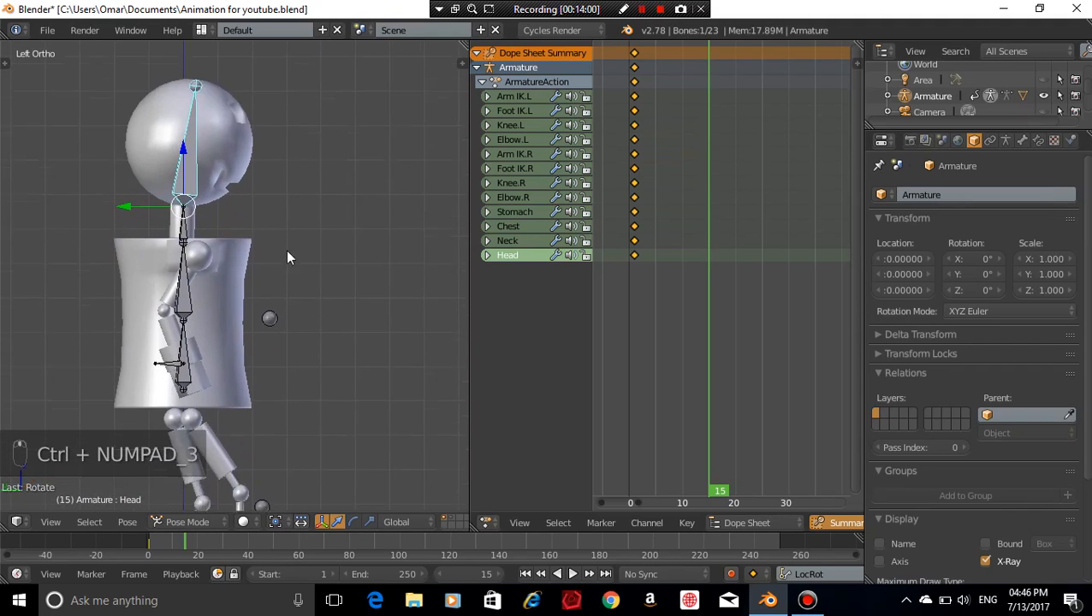
{"action": "key", "text": "a"}
{"action": "scroll", "coordinate": [240, 330], "scroll_direction": "up", "scroll_amount": 5}
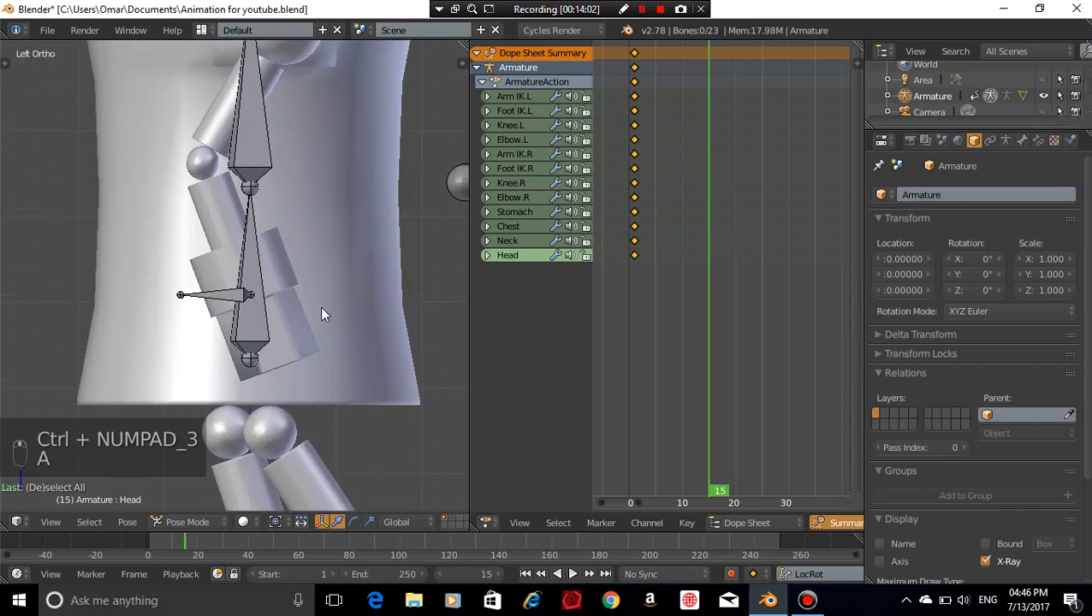
{"action": "scroll", "coordinate": [227, 352], "scroll_direction": "down", "scroll_amount": 5}
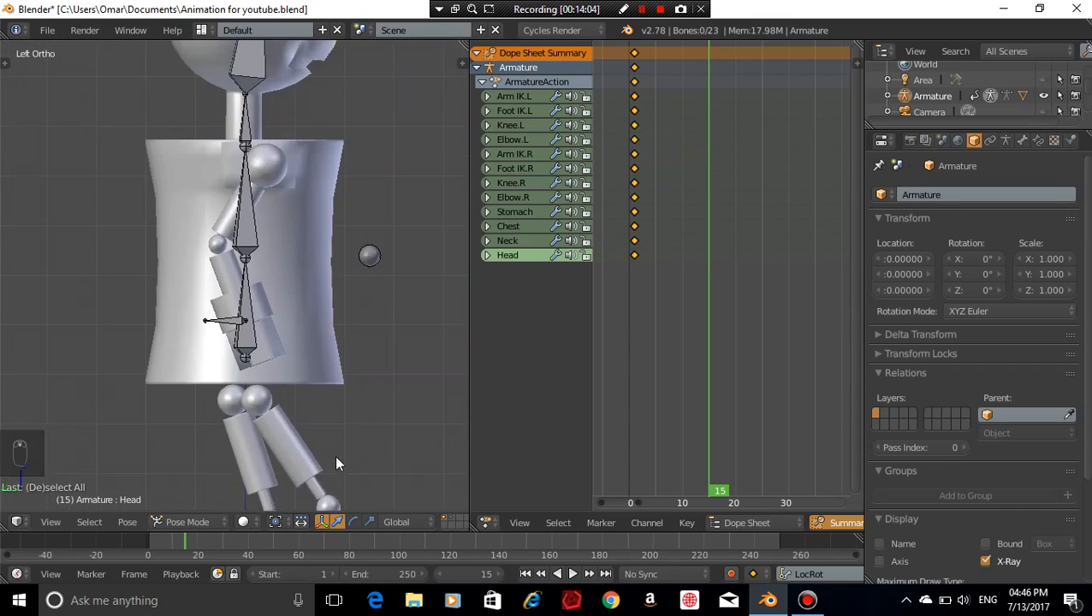
{"action": "middle_click_drag", "start_coordinate": [137, 323], "coordinate": [337, 376]}
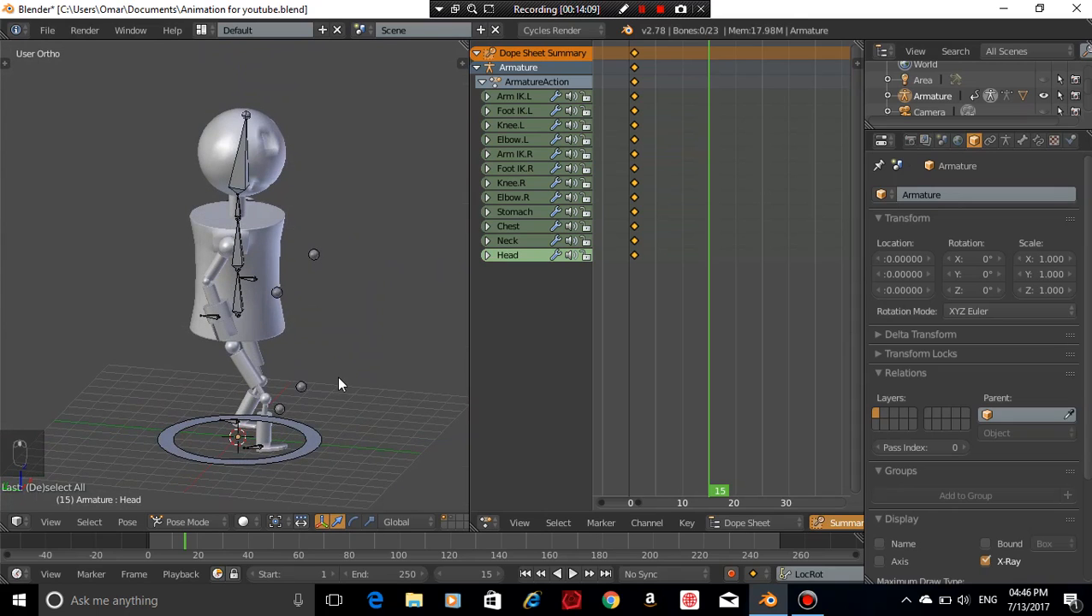
Move the Arm IK.R bone backward along the global Y axis in the left side view so the right arm swings behind the body
{"action": "key", "text": "ctrl+KP_3"}
{"action": "scroll", "coordinate": [337, 377], "scroll_direction": "up", "scroll_amount": 5}
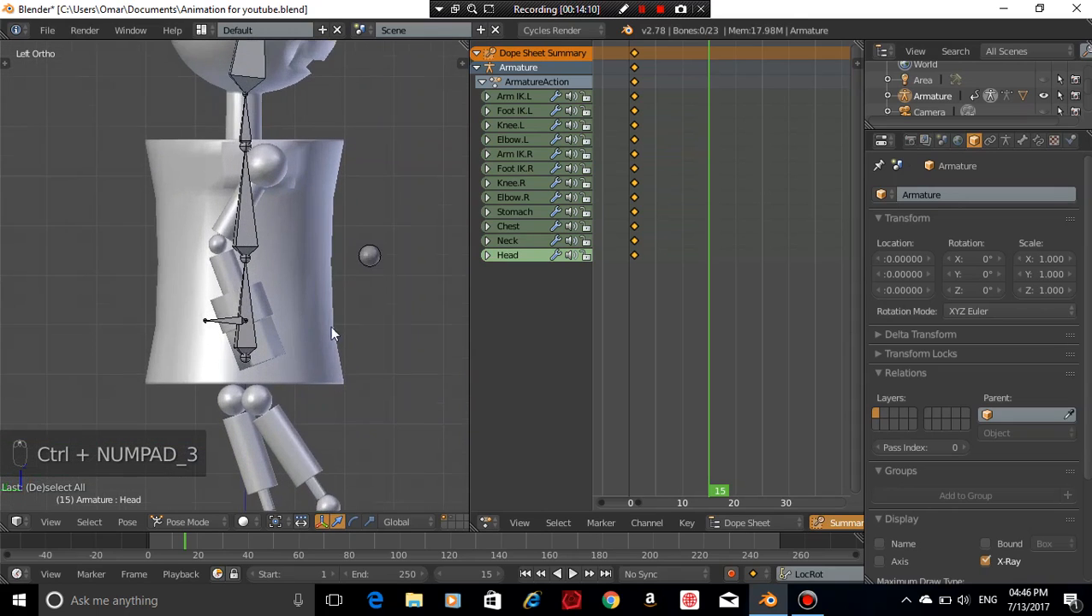
{"action": "middle_click_drag", "start_coordinate": [283, 303], "coordinate": [287, 393], "text": "shift"}
{"action": "scroll", "coordinate": [332, 322], "scroll_direction": "up", "scroll_amount": 4}
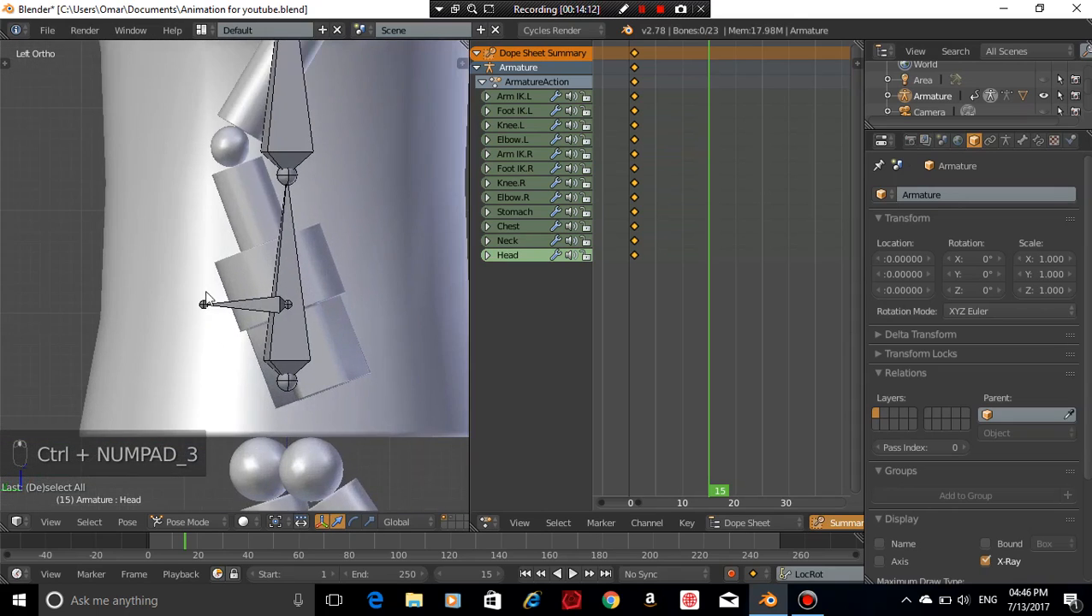
{"action": "right_click", "coordinate": [256, 302]}
{"action": "key", "text": "g"}
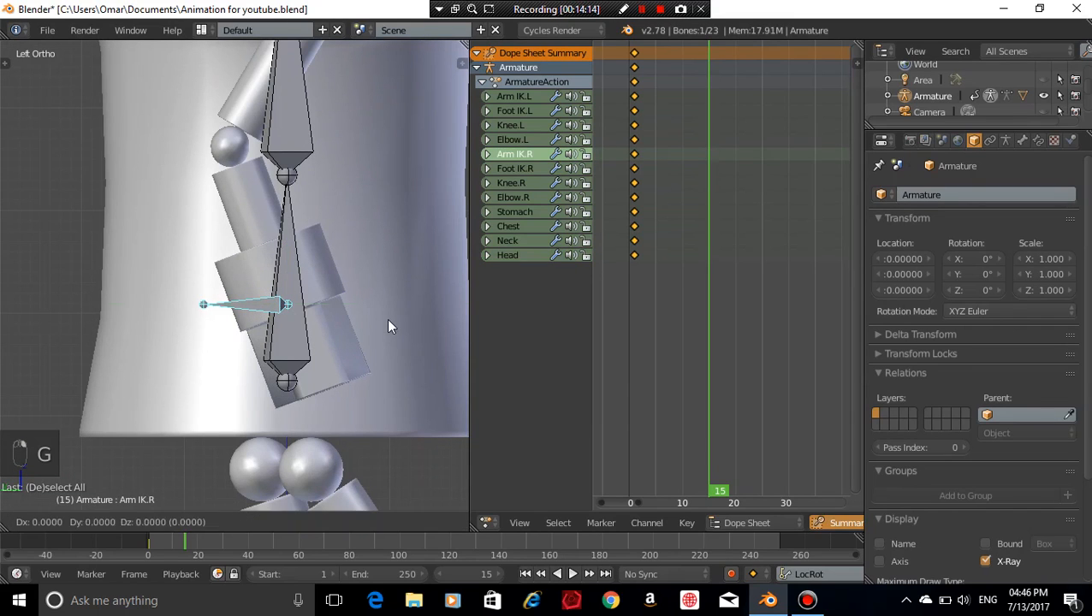
{"action": "key", "text": "y"}
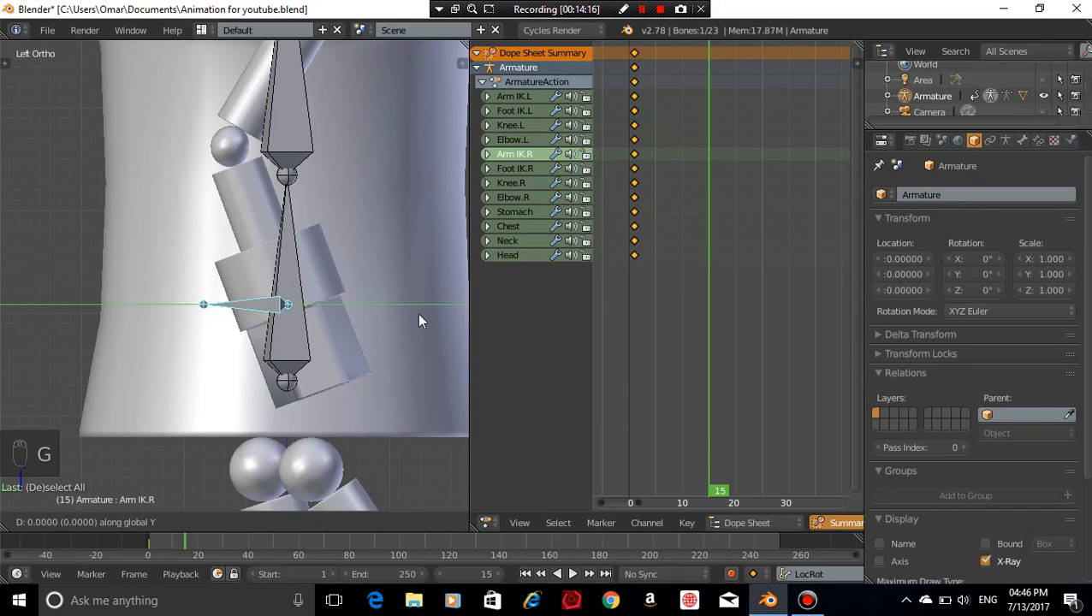
{"action": "left_click", "coordinate": [272, 334]}
{"action": "scroll", "coordinate": [320, 326], "scroll_direction": "down", "scroll_amount": 3}
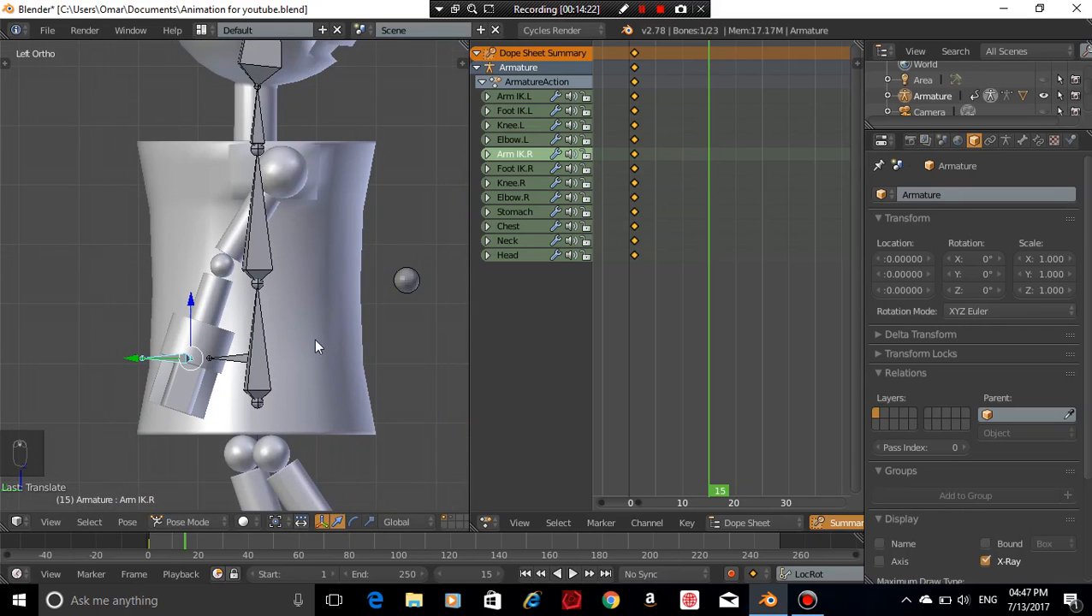
{"action": "scroll", "coordinate": [314, 339], "scroll_direction": "down", "scroll_amount": 3}
{"action": "scroll", "coordinate": [315, 339], "scroll_direction": "up", "scroll_amount": 2}
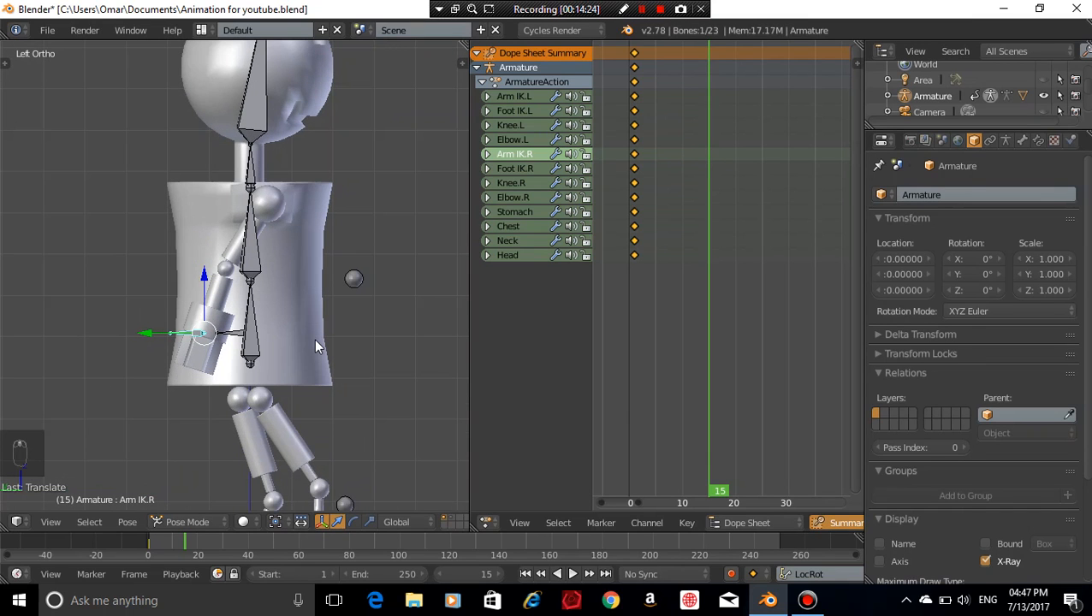
Move the left arm's IK bone (Arm IK.L) about -0.89 along global Y and slightly down along global Z
{"action": "key", "text": "KP_3"}
{"action": "scroll", "coordinate": [314, 339], "scroll_direction": "up", "scroll_amount": 1}
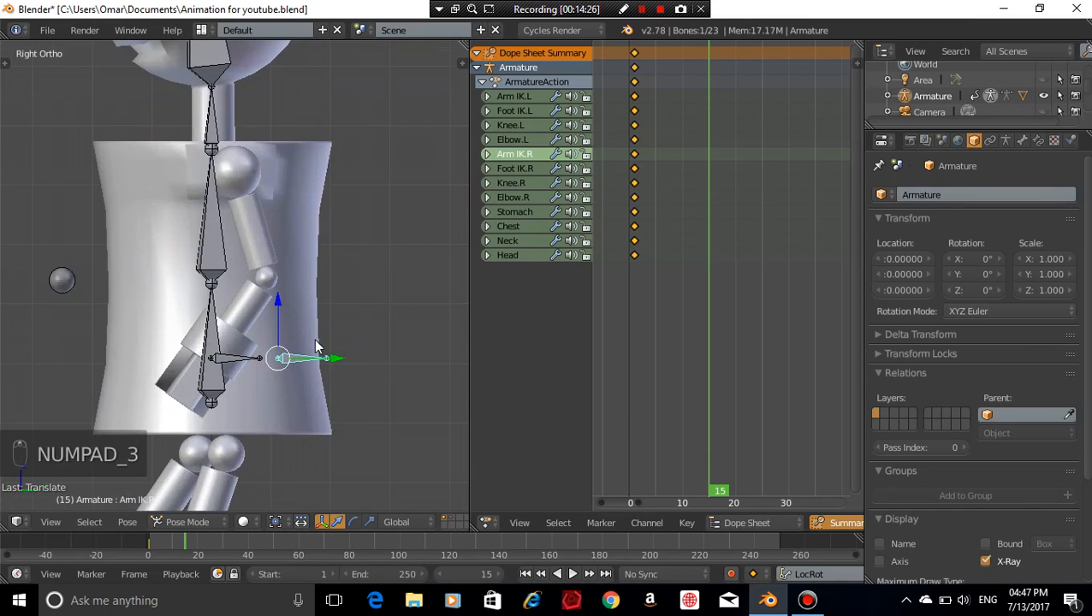
{"action": "right_click", "coordinate": [224, 358]}
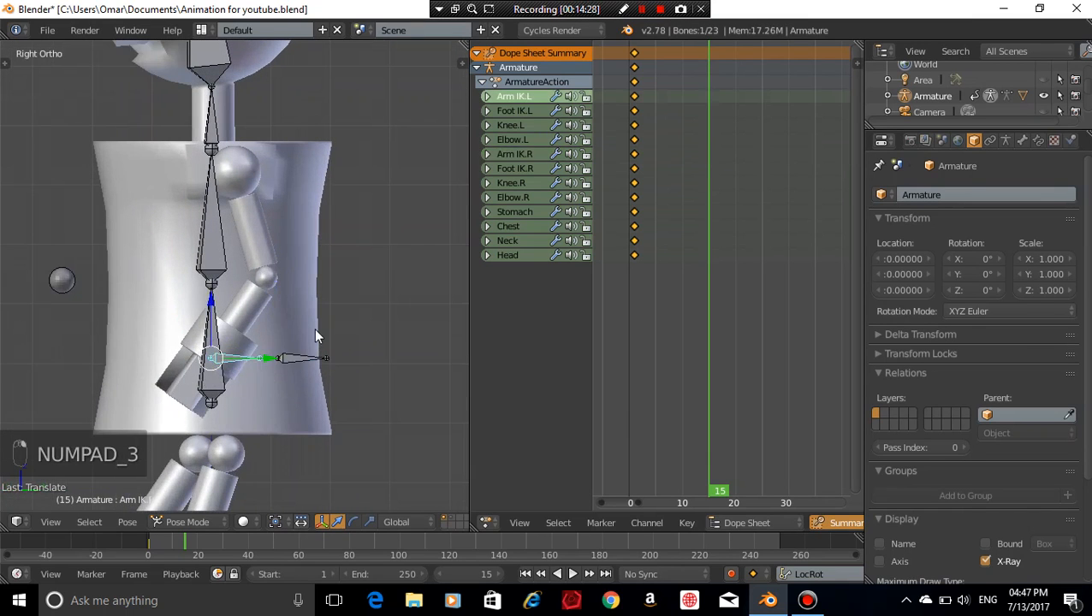
{"action": "key", "text": "g"}
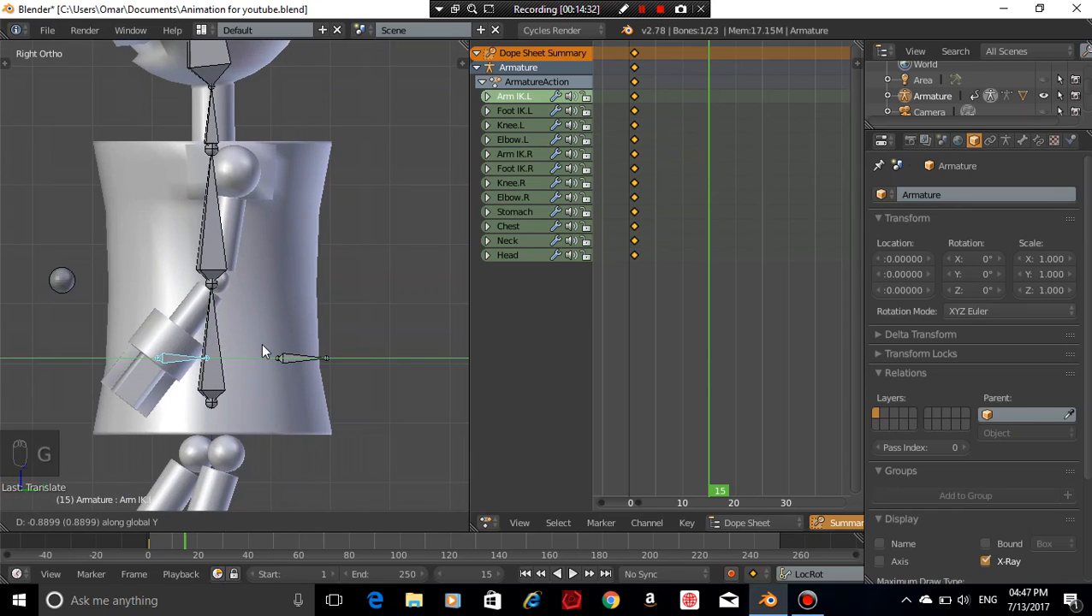
{"action": "left_click", "coordinate": [263, 350]}
{"action": "key", "text": "g"}
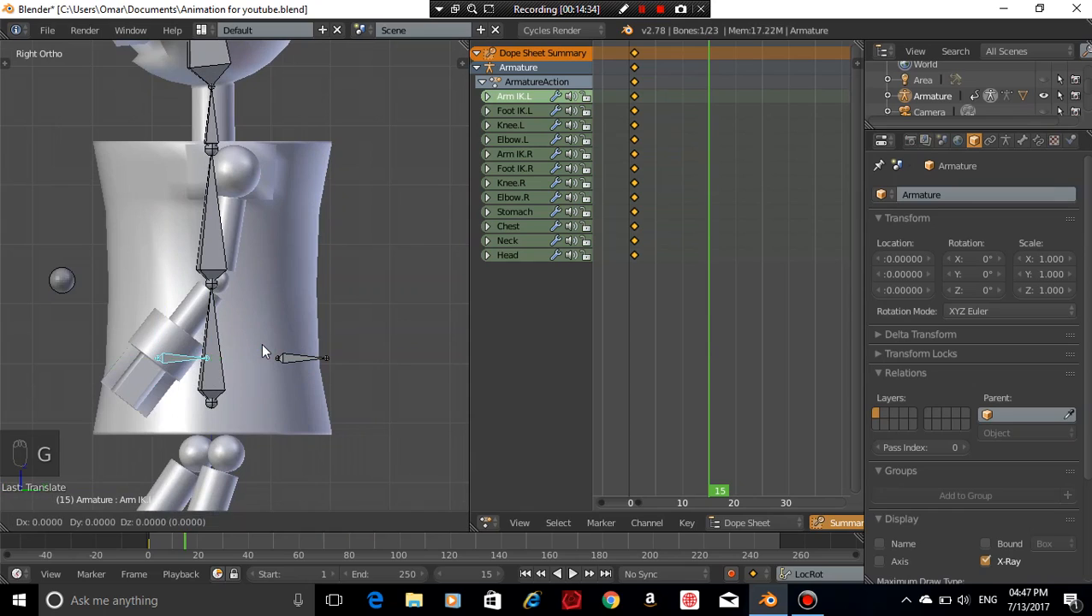
{"action": "key", "text": "z"}
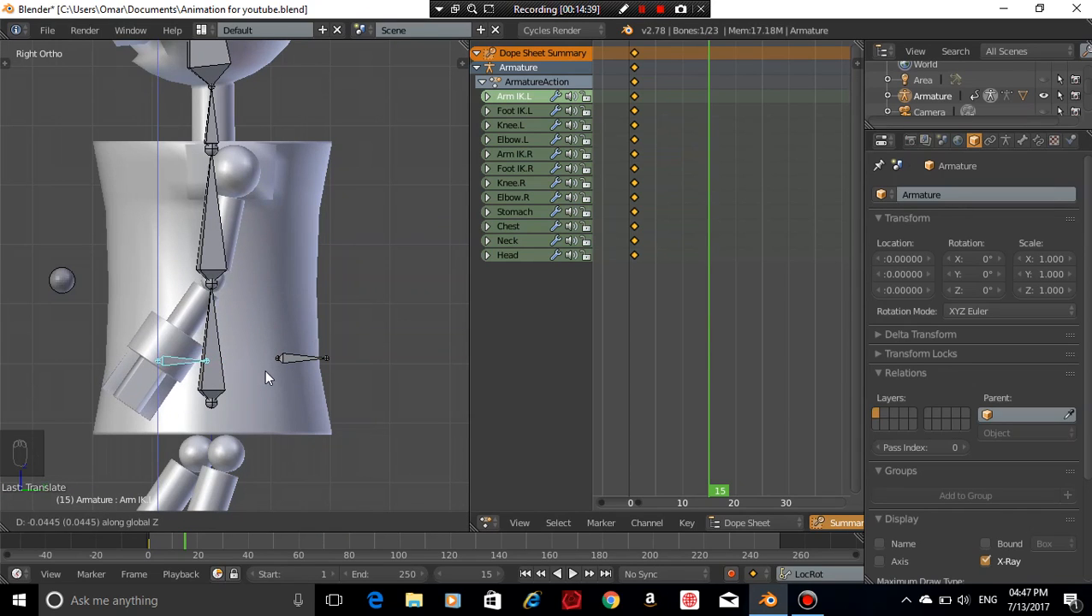
{"action": "left_click", "coordinate": [264, 370]}
Save the Blender file with the updated arm pose
{"action": "middle_click_drag", "start_coordinate": [266, 371], "coordinate": [350, 368]}
{"action": "key", "text": "ctrl+s"}
{"action": "left_click", "coordinate": [349, 368]}
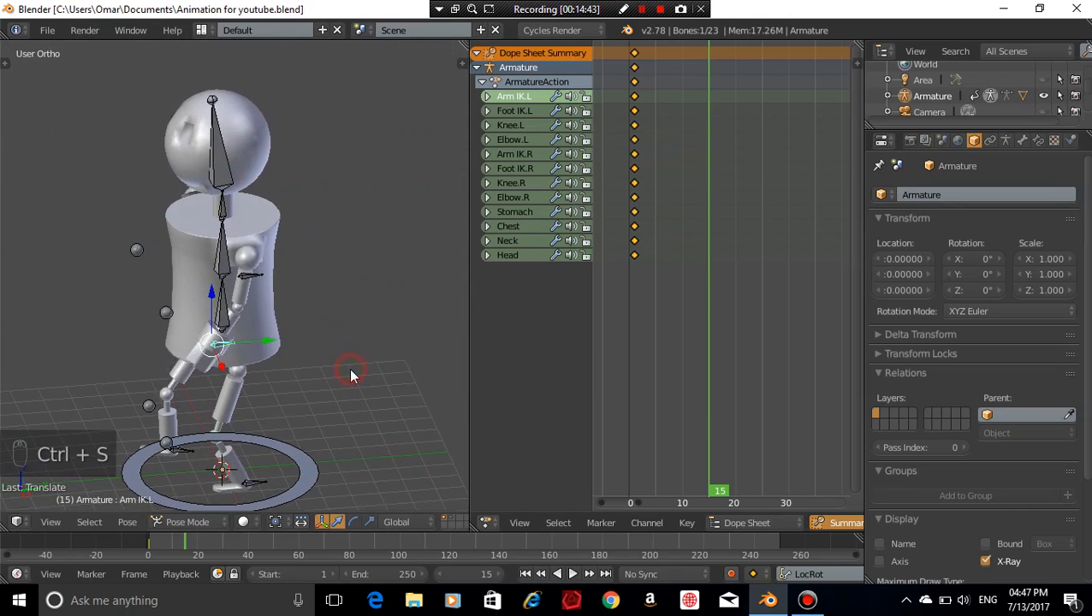
{"action": "key", "text": "ctrl+s"}
{"action": "key", "text": "ctrl+s"}
{"action": "left_click", "coordinate": [349, 368]}
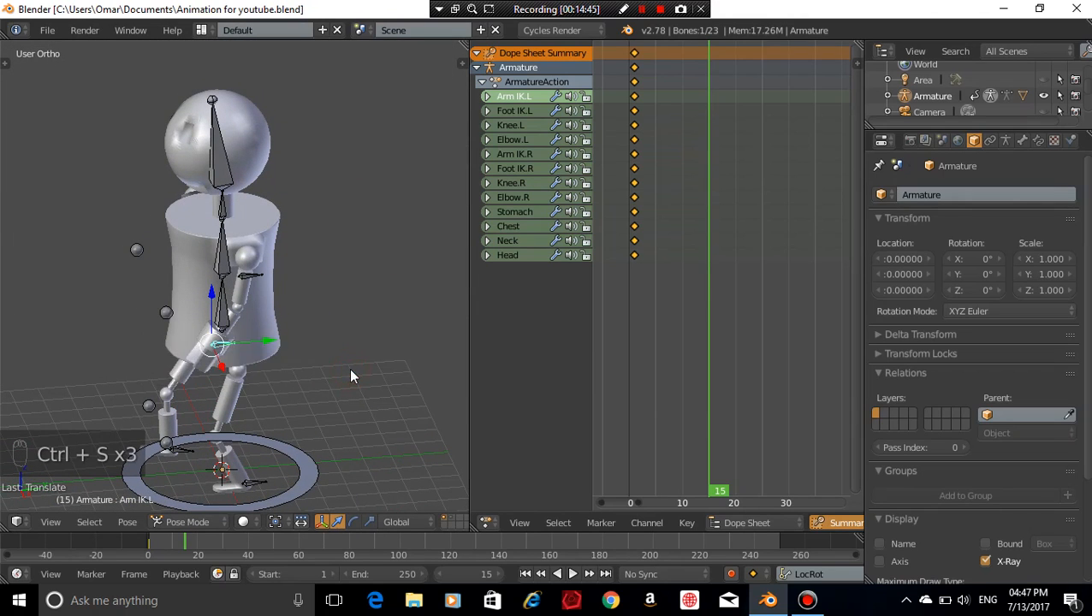
Insert a LocRot keyframe at frame 15 for all control bones except the ring-shaped Control bone on the ground
{"action": "key", "text": "KP_3"}
{"action": "scroll", "coordinate": [363, 319], "scroll_direction": "down", "scroll_amount": 1}
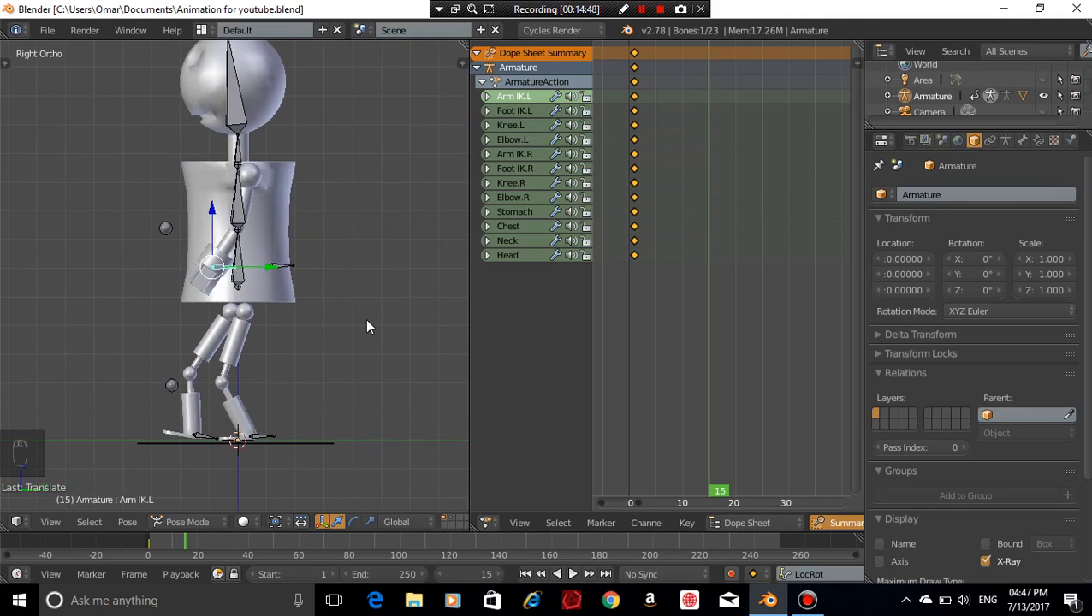
{"action": "scroll", "coordinate": [326, 273], "scroll_direction": "down", "scroll_amount": 2}
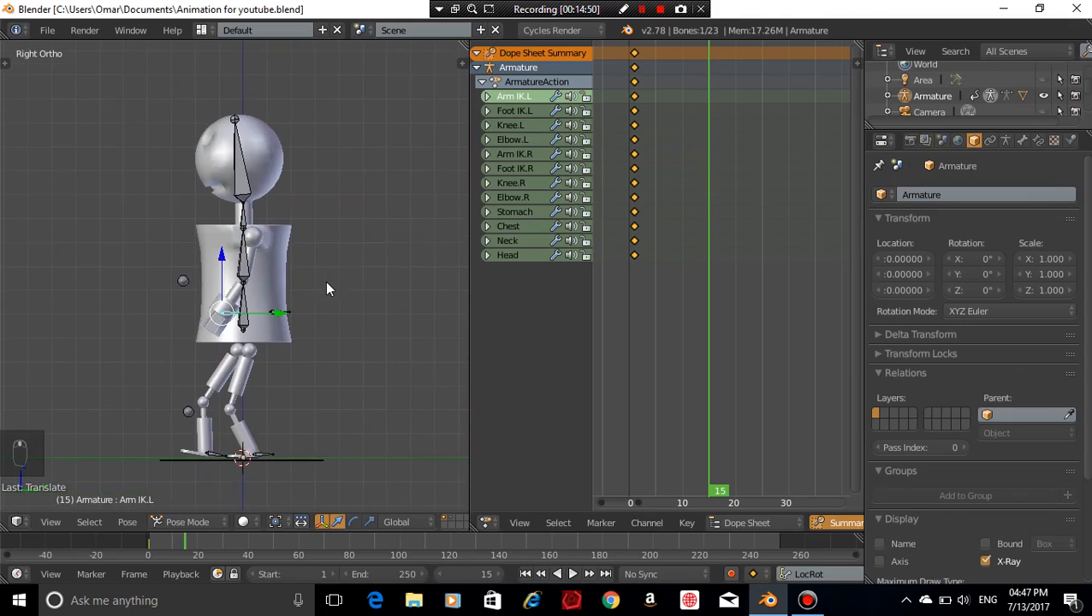
{"action": "middle_click_drag", "start_coordinate": [326, 280], "coordinate": [394, 264], "text": "shift"}
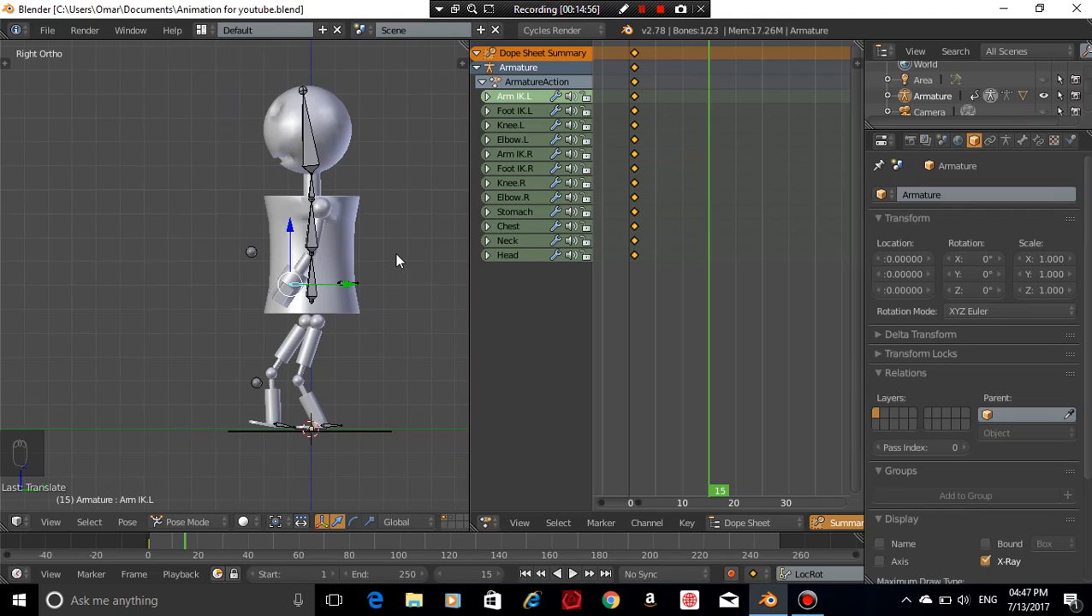
{"action": "key", "text": "a"}
{"action": "key", "text": "a"}
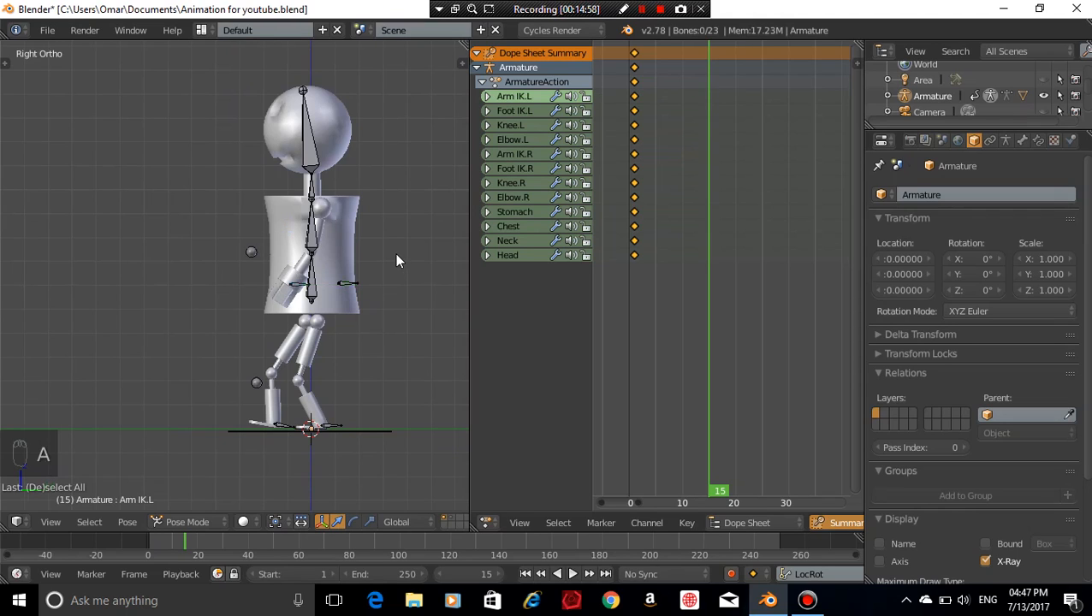
{"action": "middle_click_drag", "start_coordinate": [394, 290], "coordinate": [362, 431]}
{"action": "right_click", "coordinate": [374, 426], "text": "shift"}
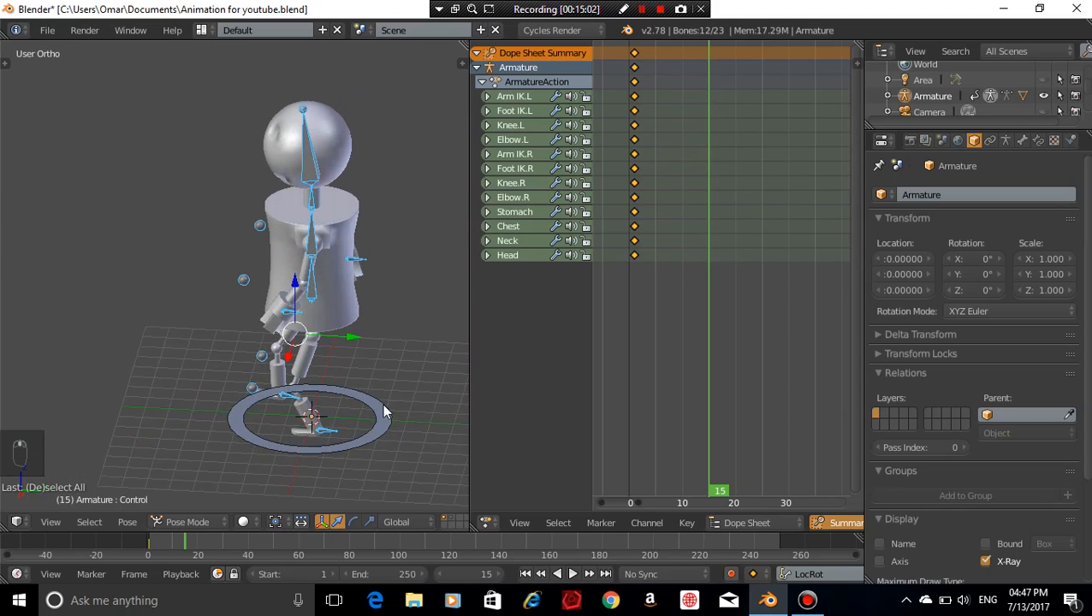
{"action": "key", "text": "KP_1"}
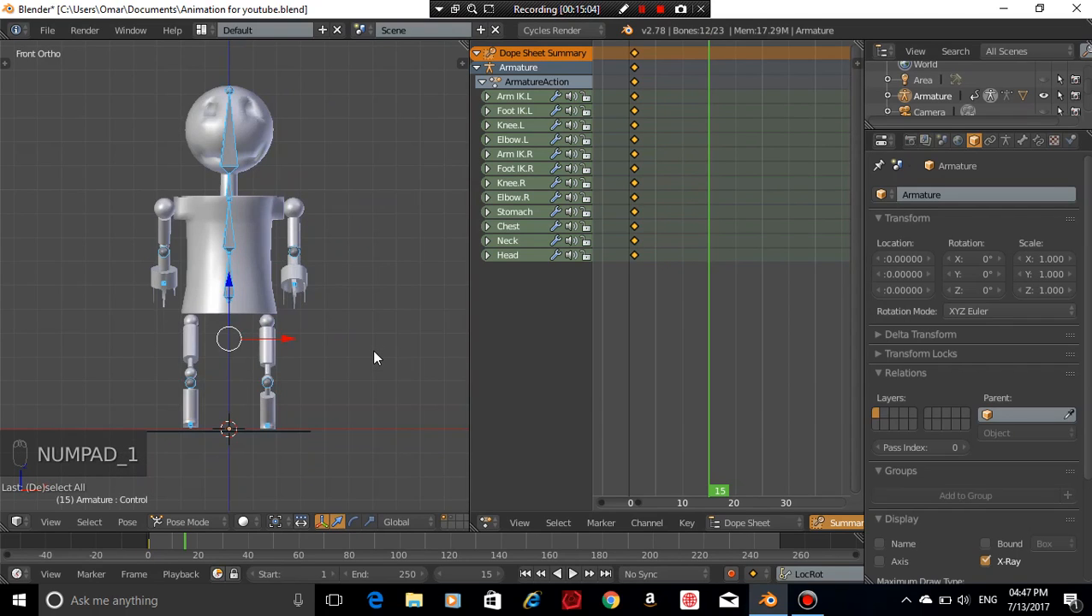
{"action": "key", "text": "KP_3"}
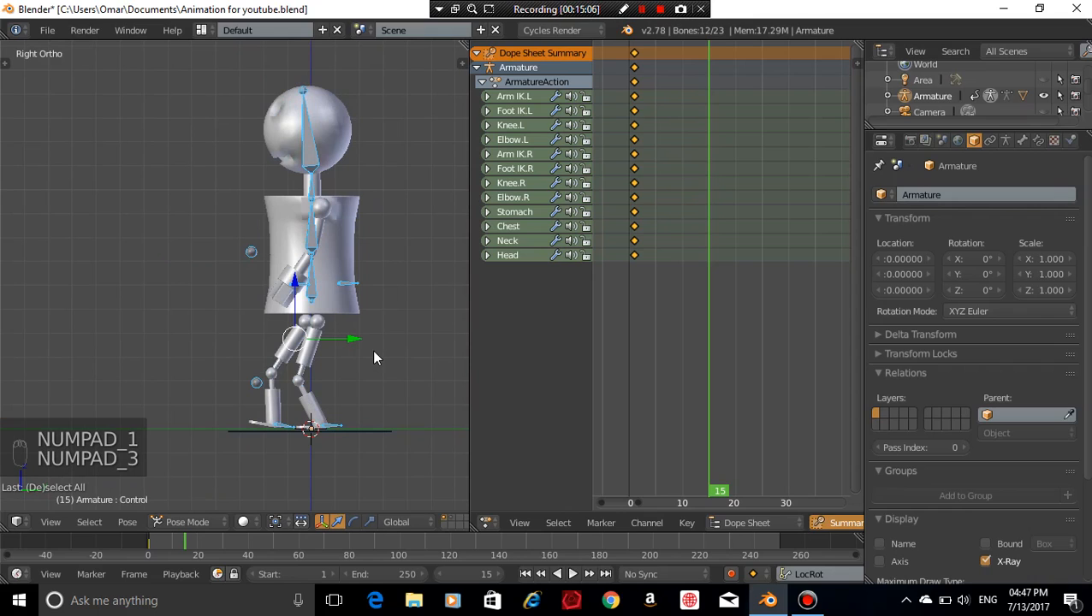
{"action": "key", "text": "i"}
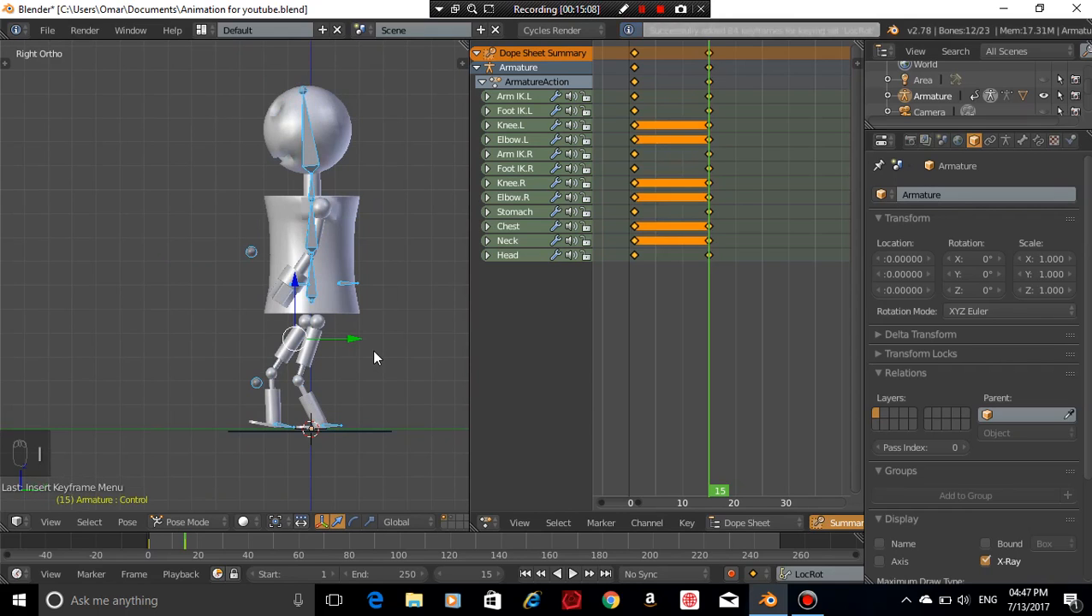
Set the animation's end frame to 15 and the current frame to 1
{"action": "scroll", "coordinate": [354, 236], "scroll_direction": "down", "scroll_amount": 2}
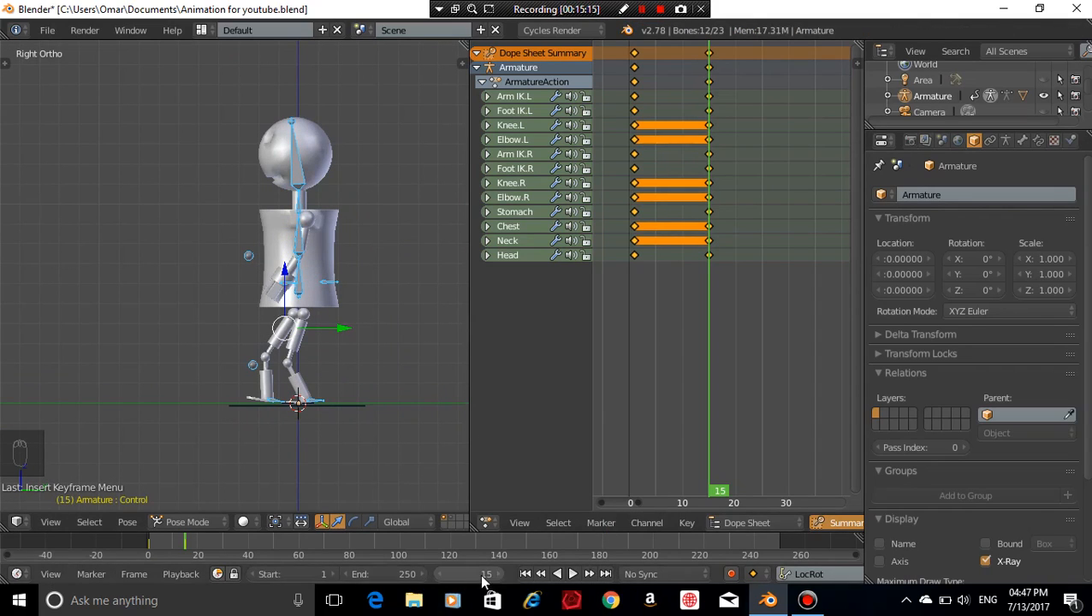
{"action": "left_click", "coordinate": [406, 574]}
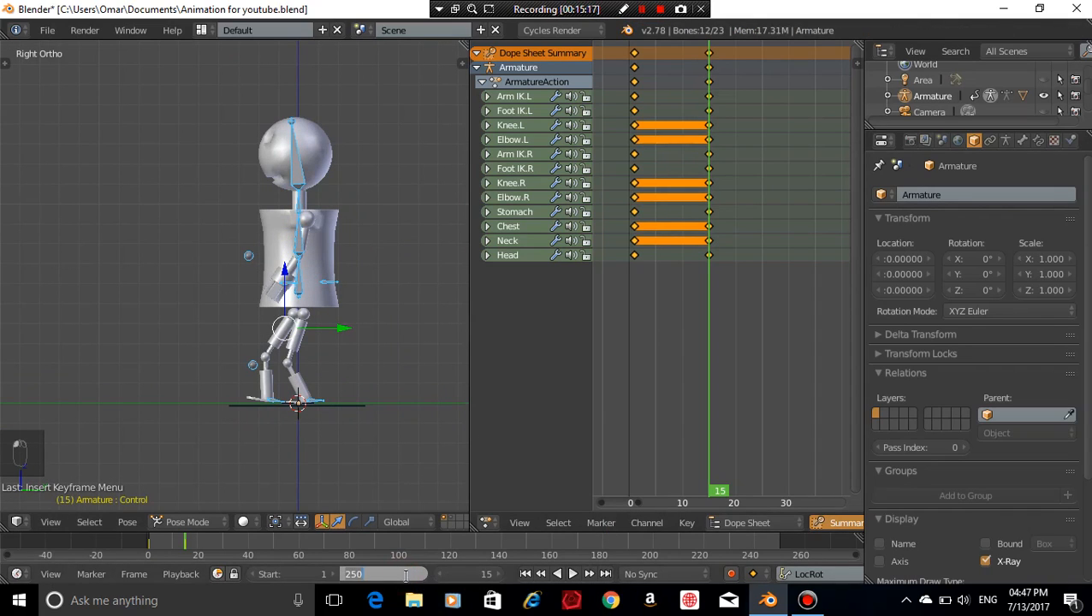
{"action": "type", "text": "15"}
{"action": "key", "text": "Return"}
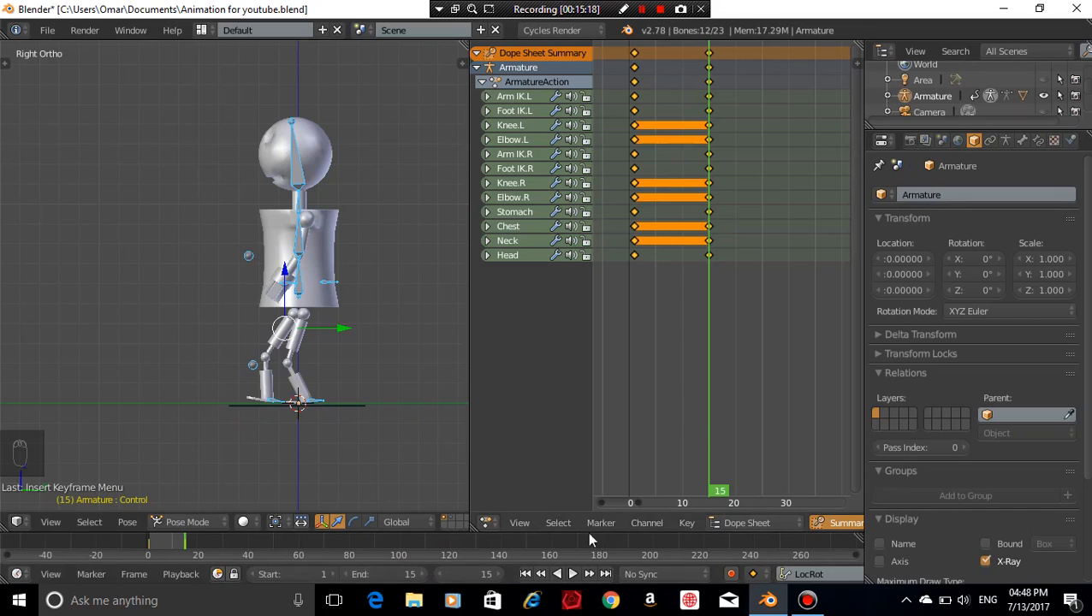
{"action": "left_click", "coordinate": [482, 575]}
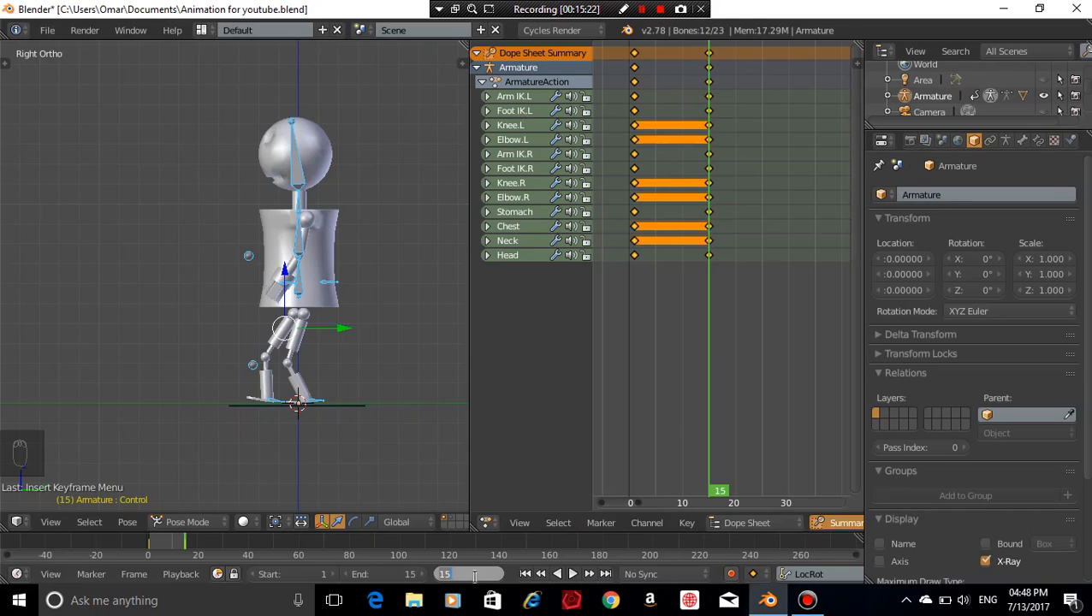
{"action": "type", "text": "1"}
{"action": "key", "text": "Return"}
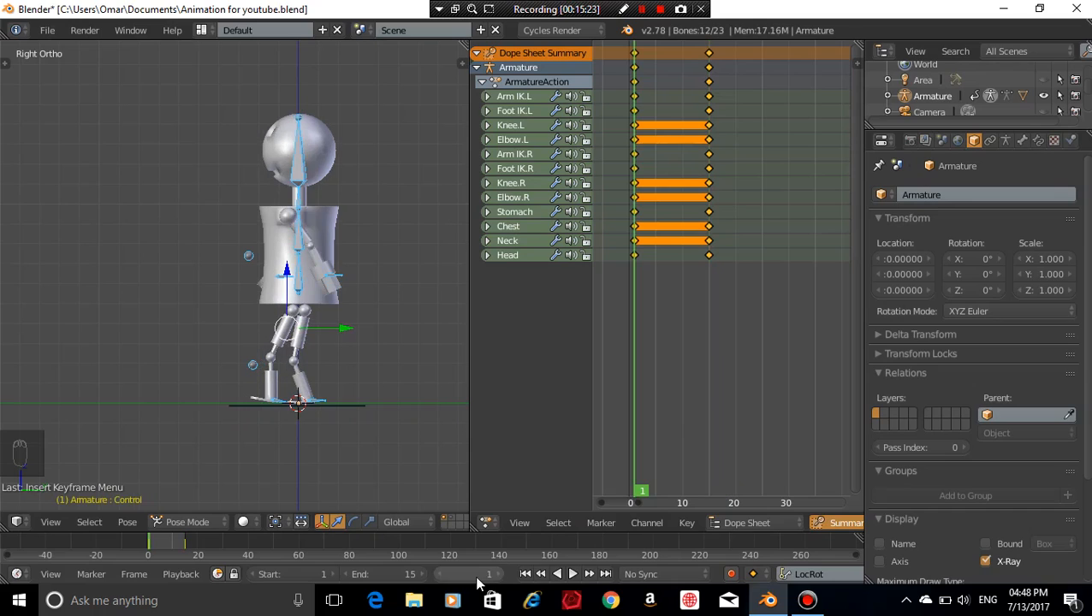
Play back the walk animation from an angled view, stop it and return to the first frame
{"action": "left_click", "coordinate": [389, 574]}
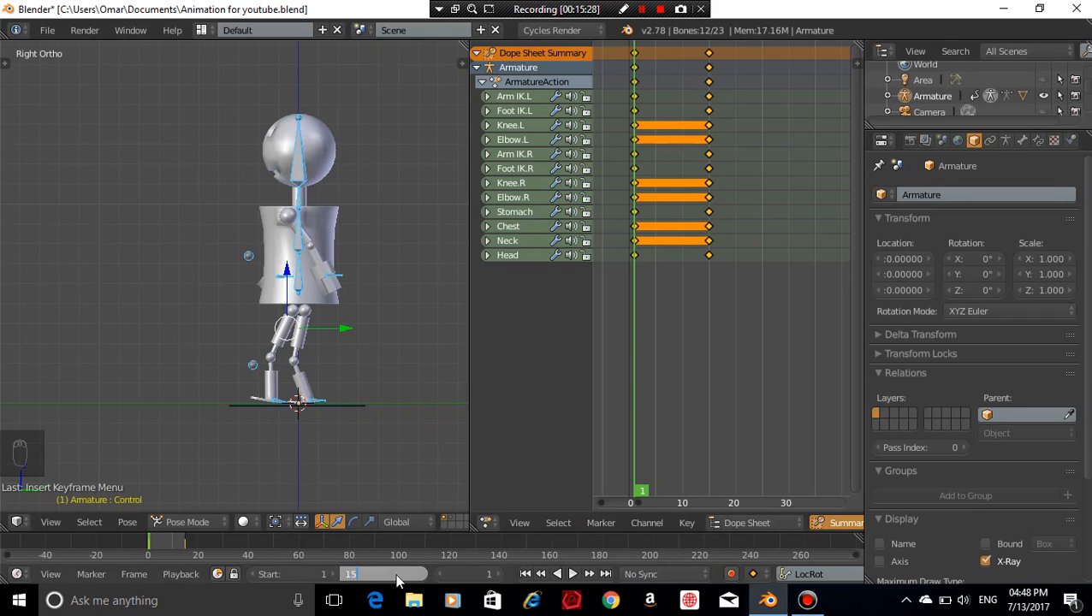
{"action": "key", "text": "Escape"}
{"action": "middle_click_drag", "start_coordinate": [203, 371], "coordinate": [358, 459]}
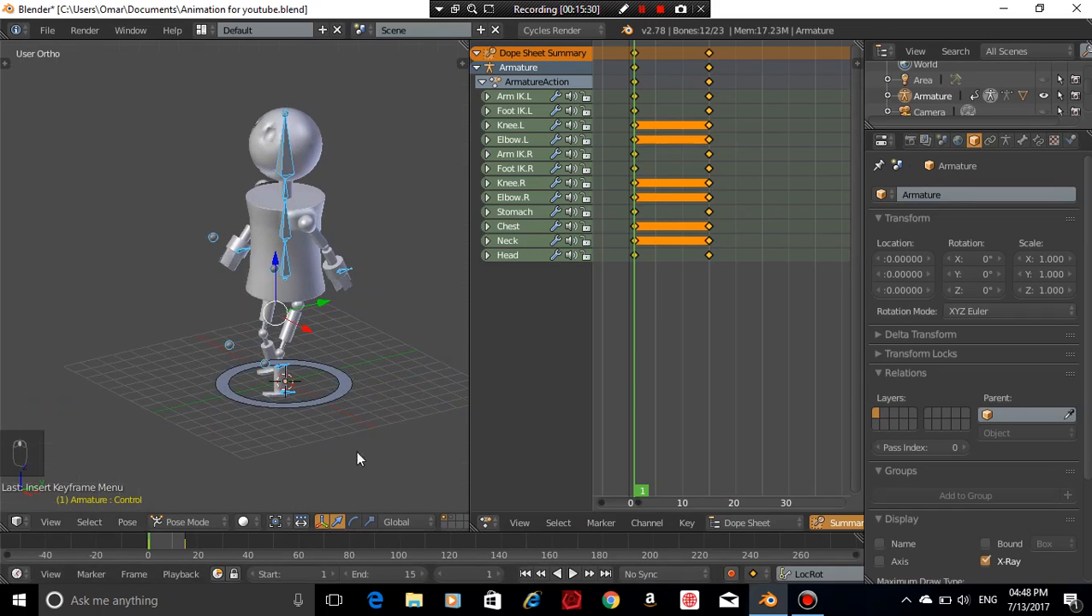
{"action": "left_click", "coordinate": [573, 574]}
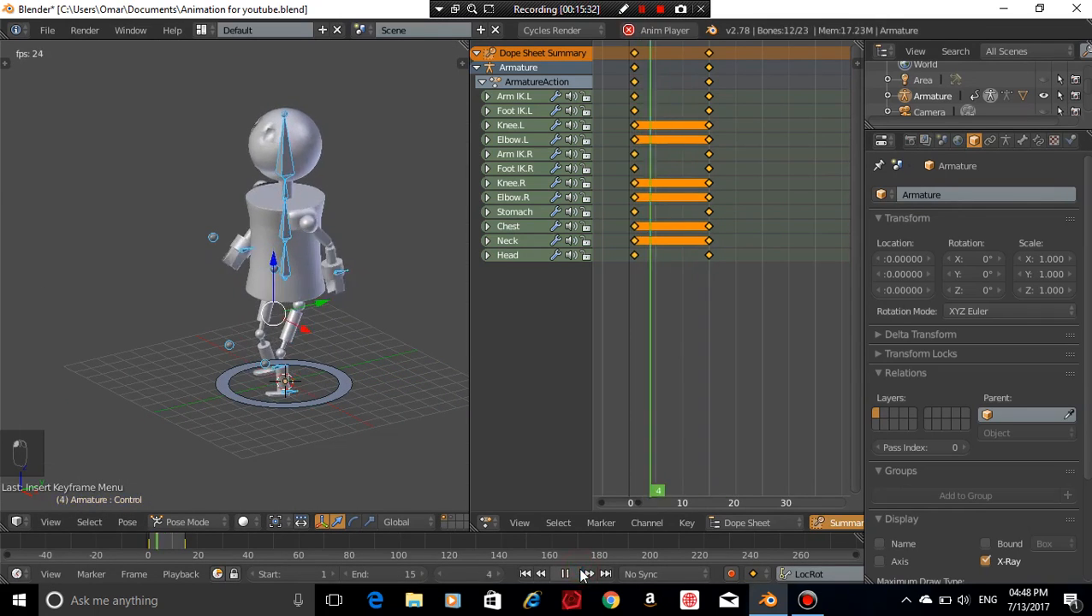
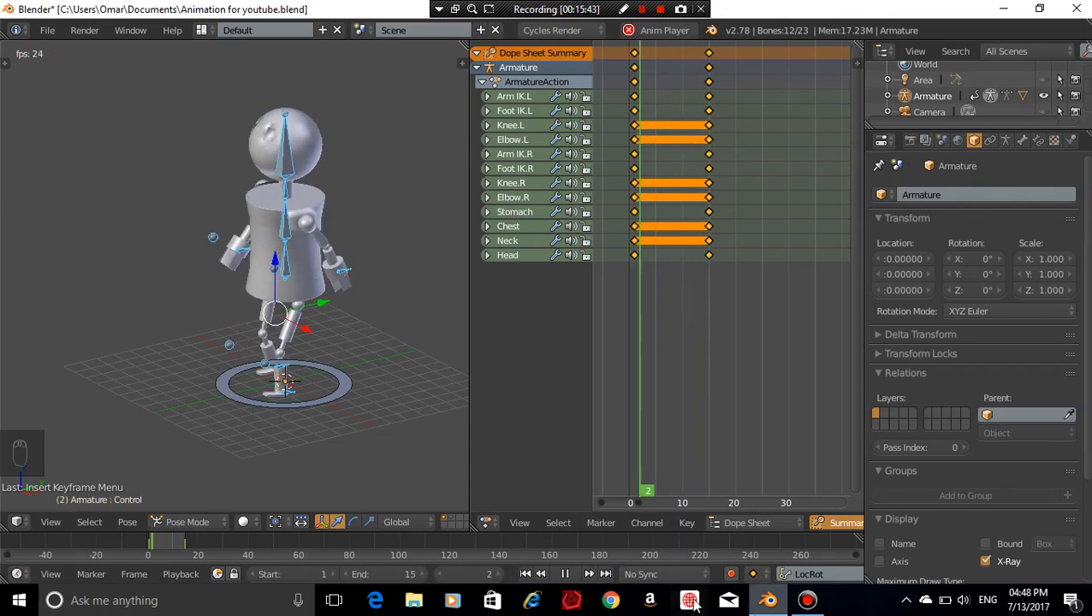
{"action": "left_click", "coordinate": [489, 574]}
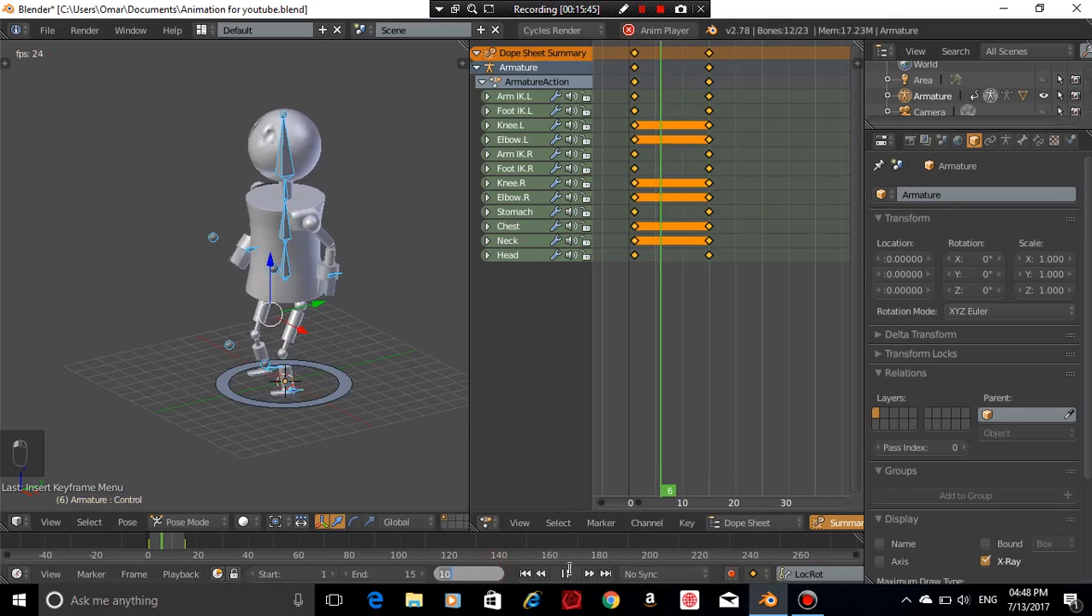
{"action": "left_click", "coordinate": [562, 574]}
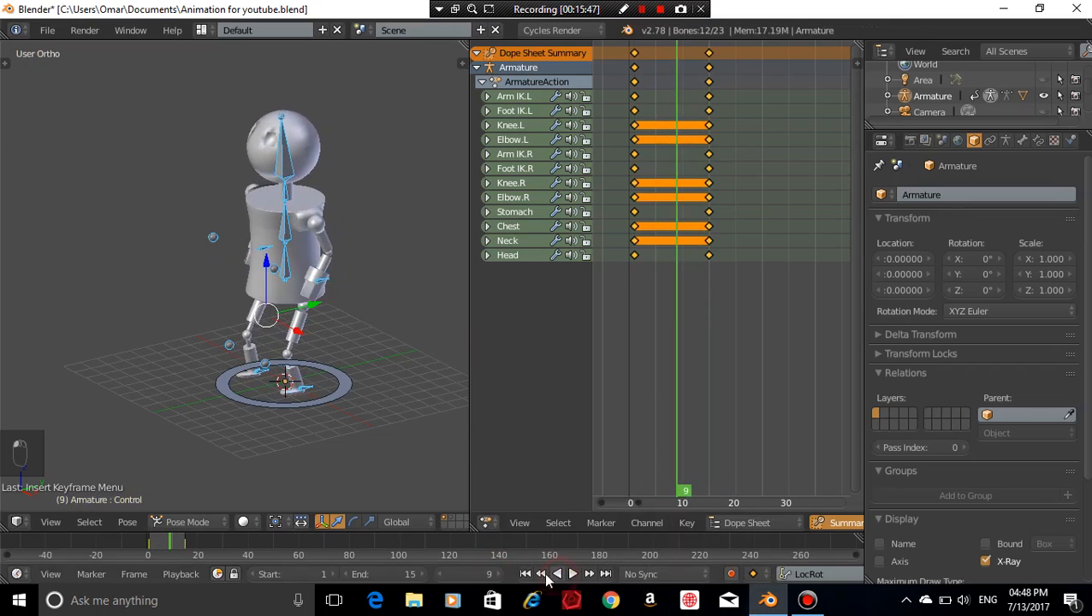
{"action": "left_click", "coordinate": [525, 574]}
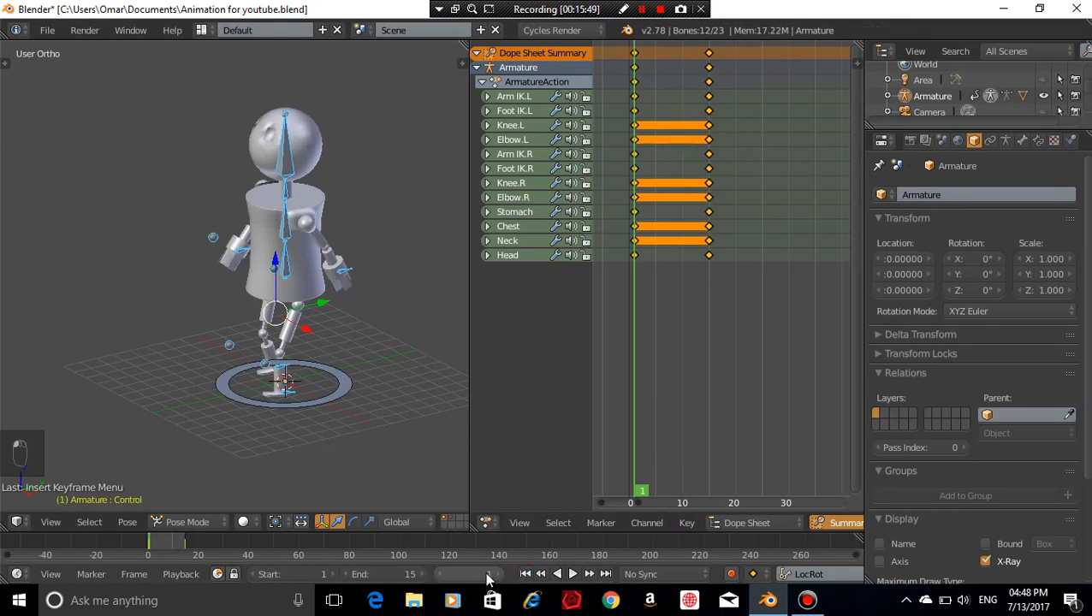
Set the animation's end frame to 250 and go to frame 8
{"action": "left_click", "coordinate": [385, 575]}
{"action": "type", "text": "250"}
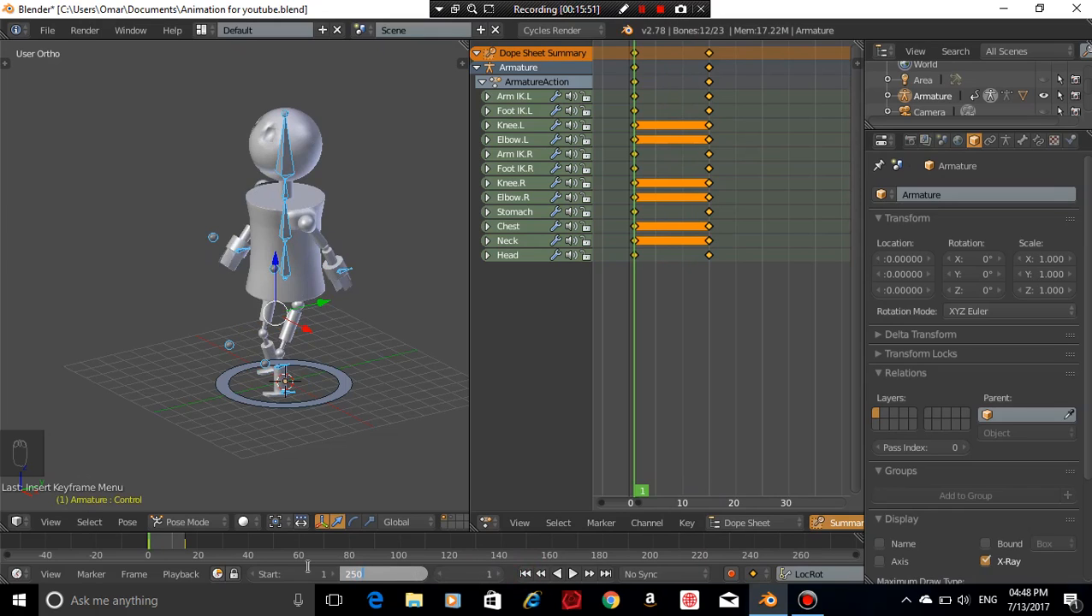
{"action": "key", "text": "Return"}
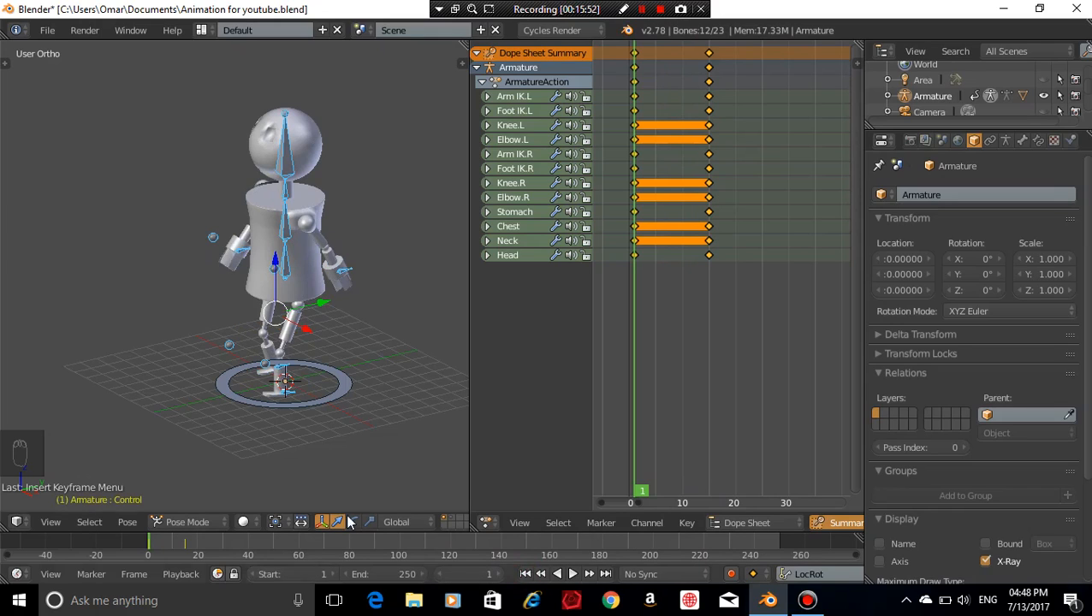
{"action": "left_click", "coordinate": [476, 569]}
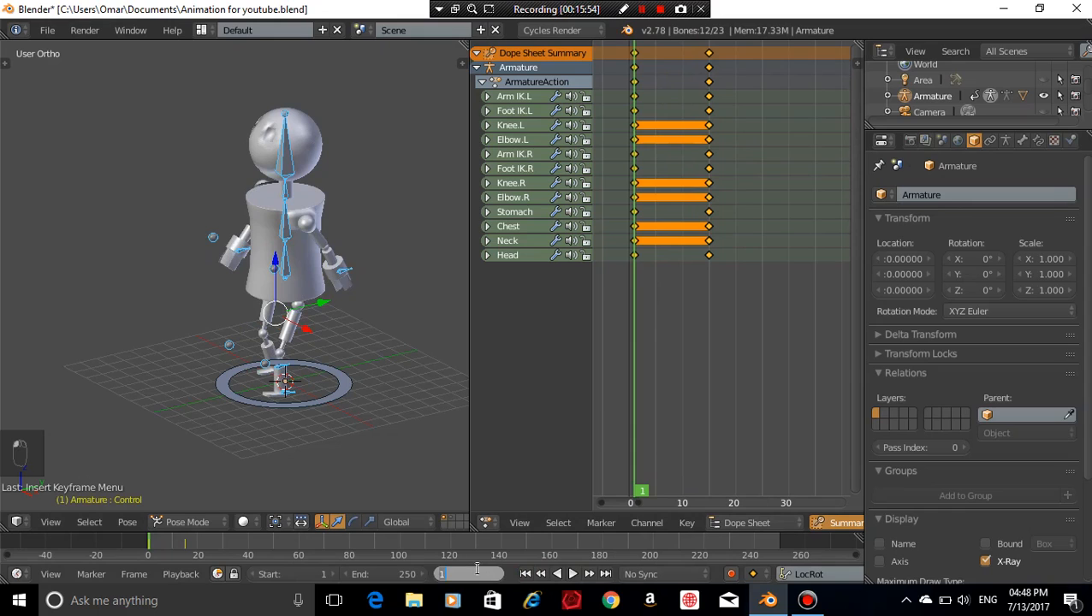
{"action": "key", "text": "Return"}
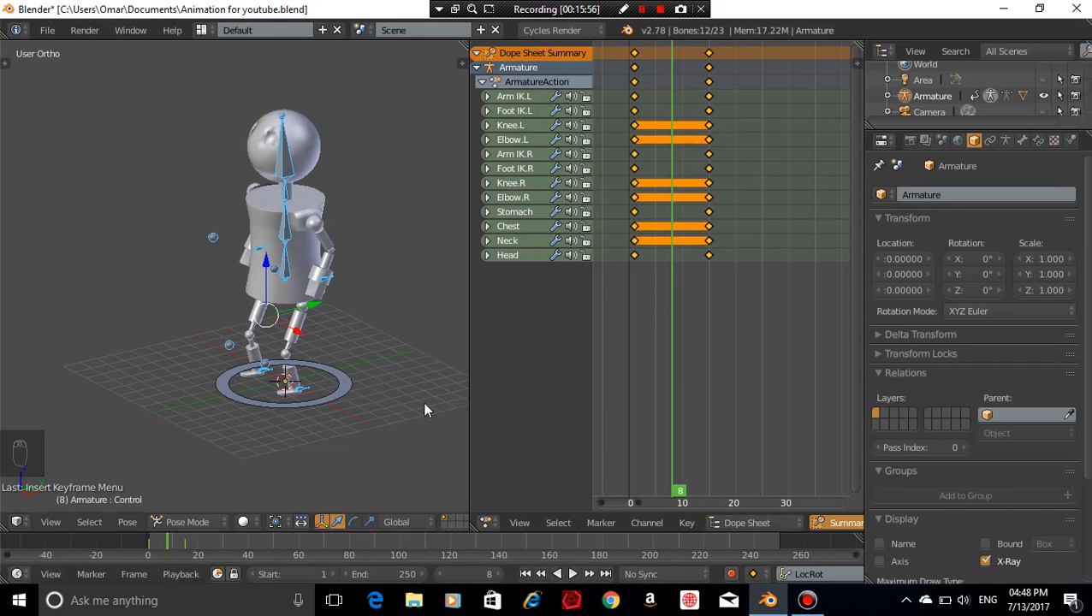
At frame 8, move only the right foot IK bone backward along the global Y axis, behind the left foot
{"action": "middle_click_drag", "start_coordinate": [422, 402], "coordinate": [366, 335]}
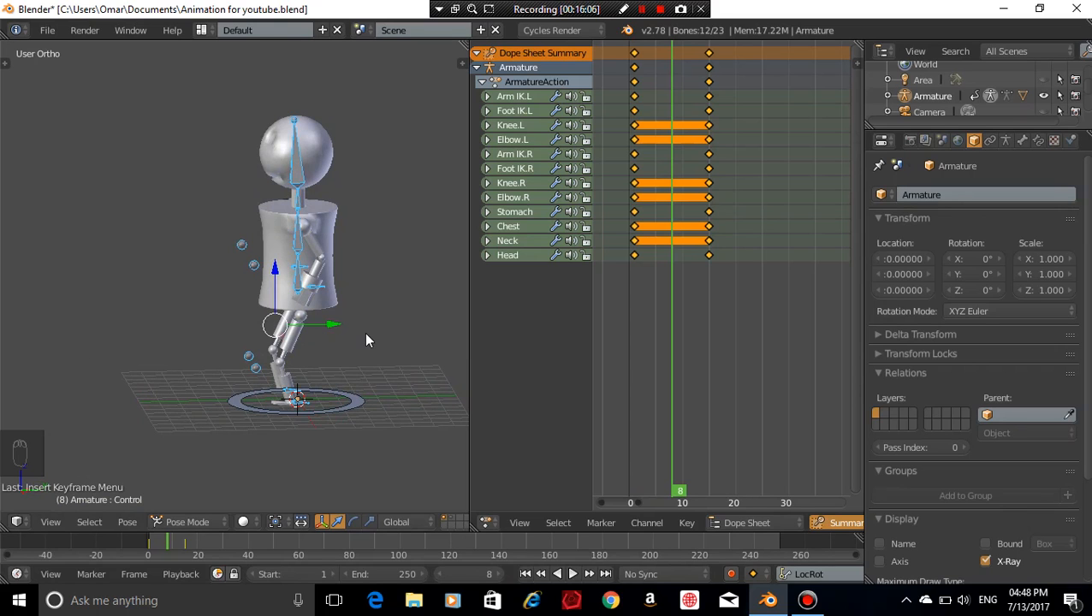
{"action": "key", "text": "KP_3"}
{"action": "scroll", "coordinate": [365, 342], "scroll_direction": "up", "scroll_amount": 3}
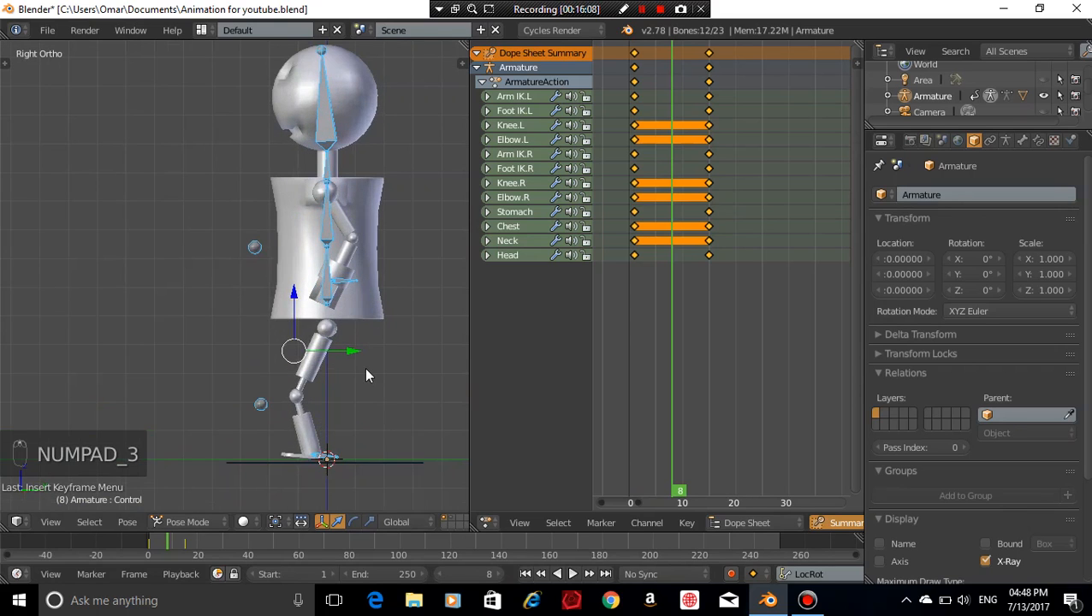
{"action": "scroll", "coordinate": [286, 269], "scroll_direction": "up", "scroll_amount": 5}
{"action": "key", "text": "a"}
{"action": "key", "text": "a"}
{"action": "middle_click_drag", "start_coordinate": [318, 295], "coordinate": [303, 360]}
{"action": "right_click", "coordinate": [293, 366]}
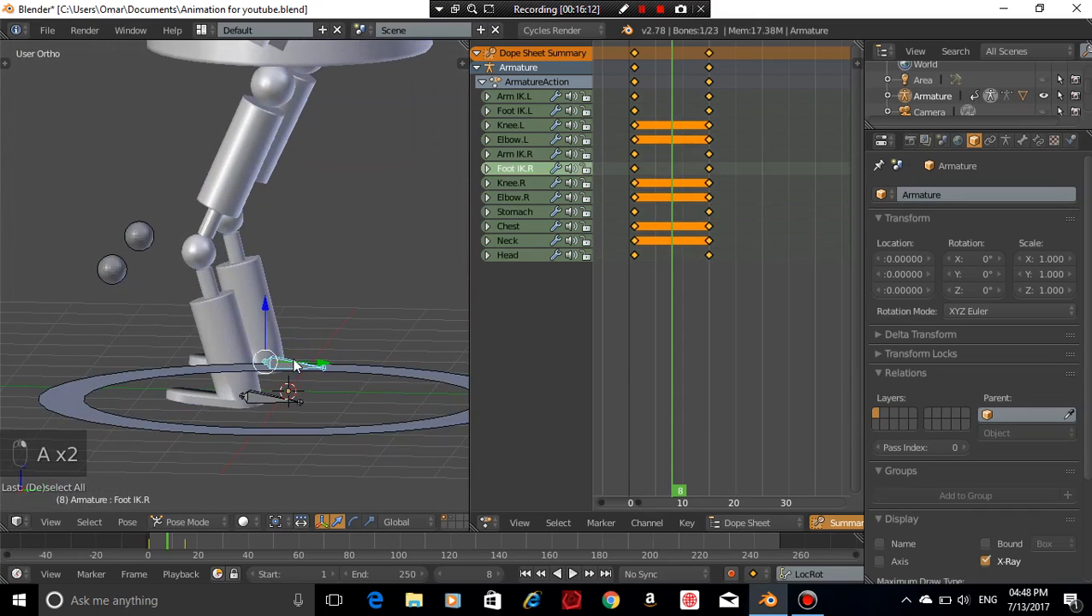
{"action": "key", "text": "KP_3"}
{"action": "middle_click_drag", "start_coordinate": [340, 350], "coordinate": [315, 351], "text": "shift"}
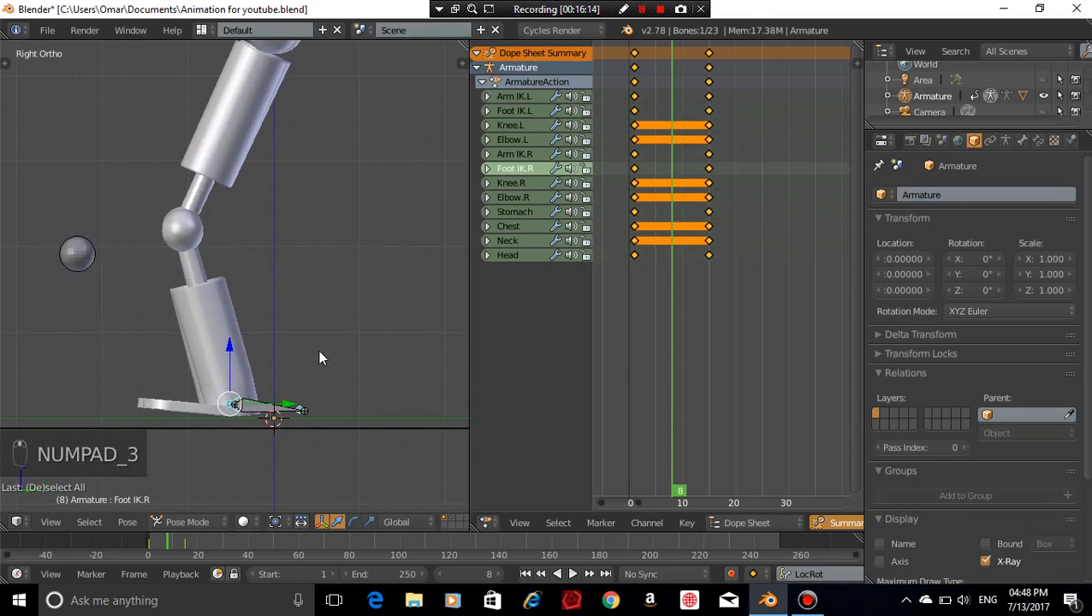
{"action": "key", "text": "g"}
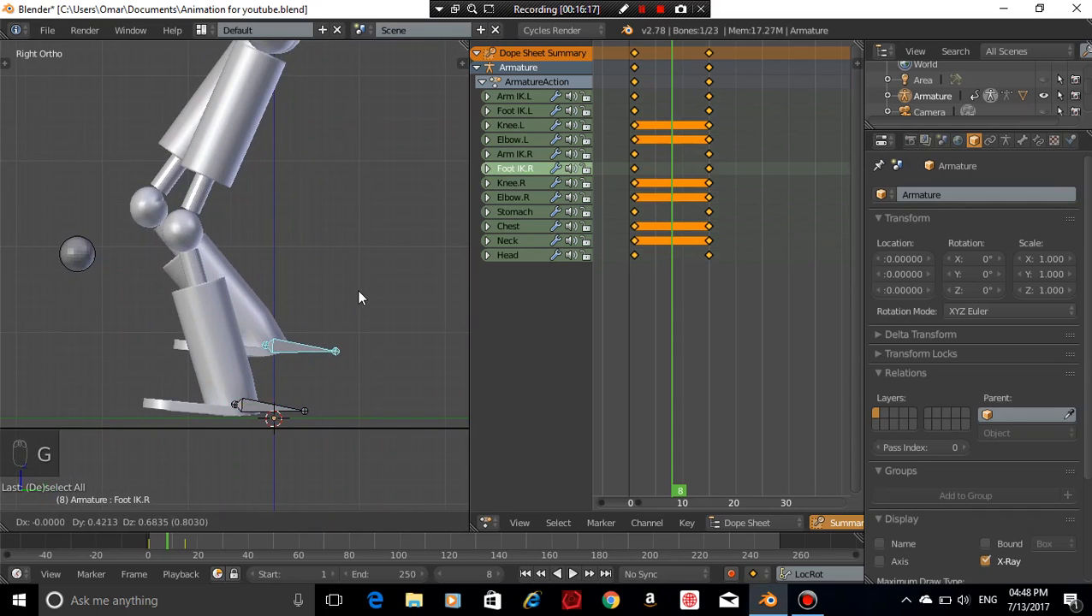
{"action": "key", "text": "Escape"}
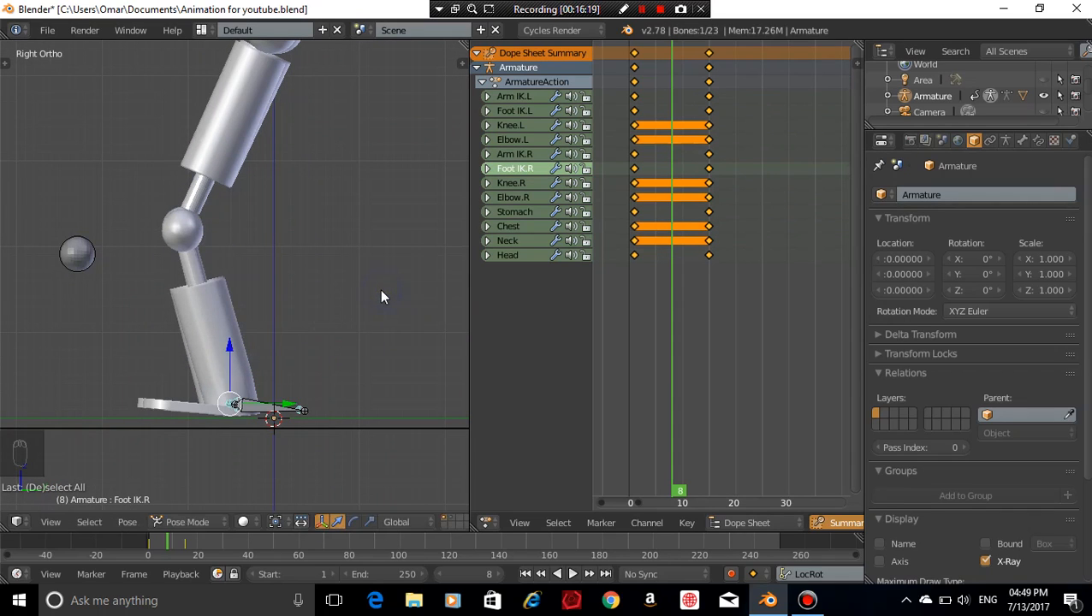
{"action": "key", "text": "g"}
{"action": "key", "text": "y"}
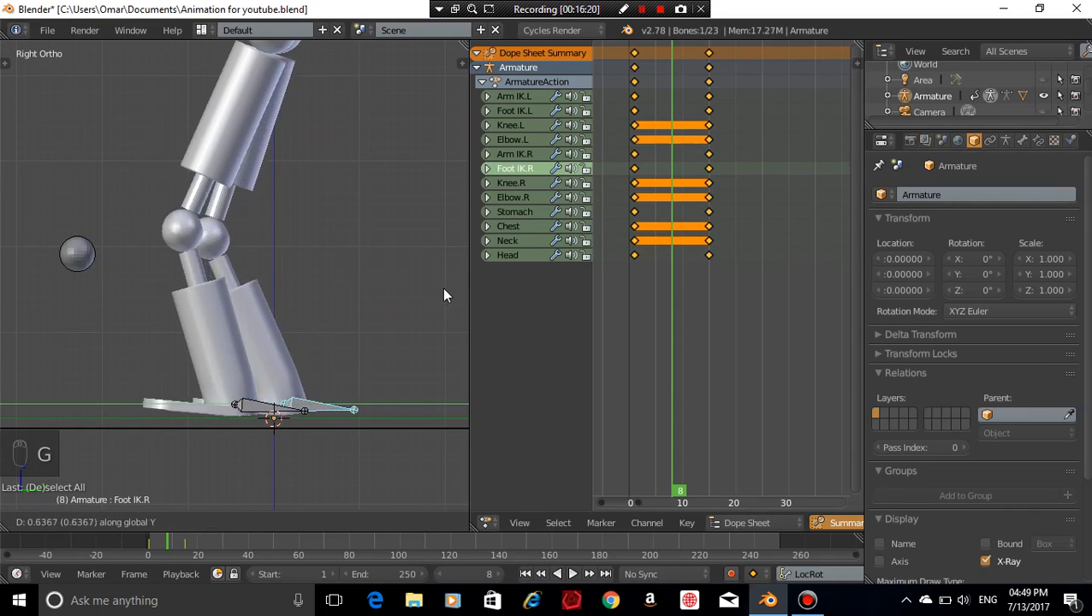
{"action": "left_click", "coordinate": [461, 284]}
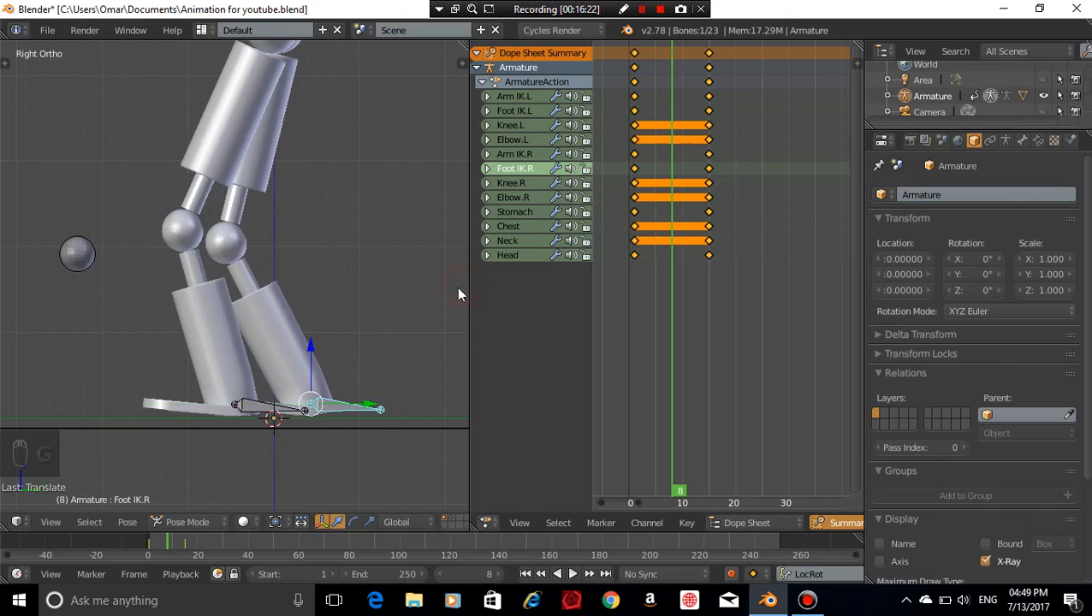
Raise the right foot IK bone about 0.47 along global Z and rotate it so the toes point down
{"action": "key", "text": "g"}
{"action": "key", "text": "z"}
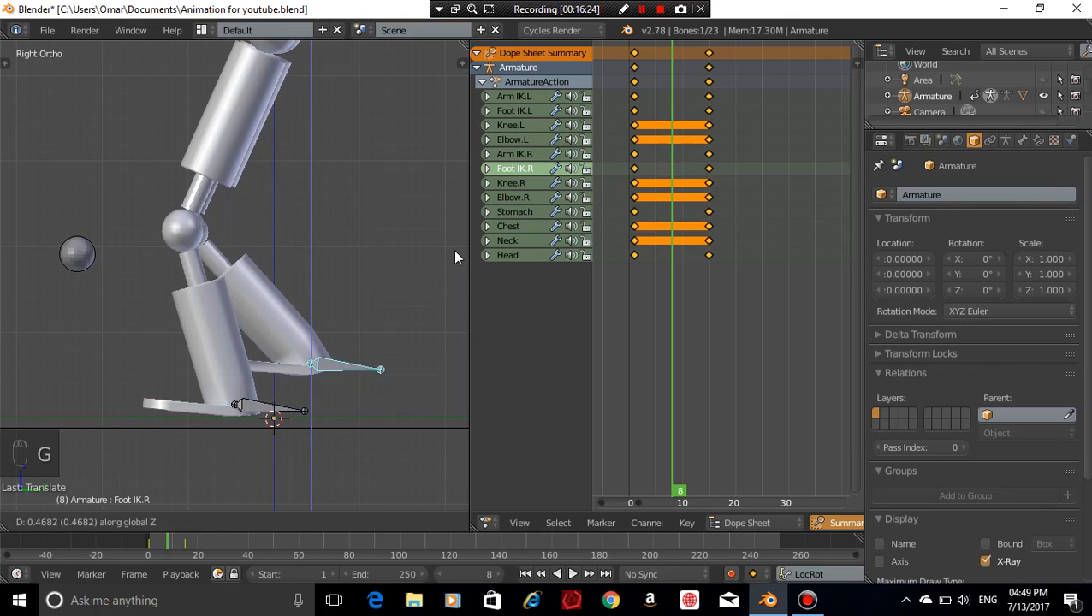
{"action": "left_click", "coordinate": [454, 251]}
{"action": "key", "text": "r"}
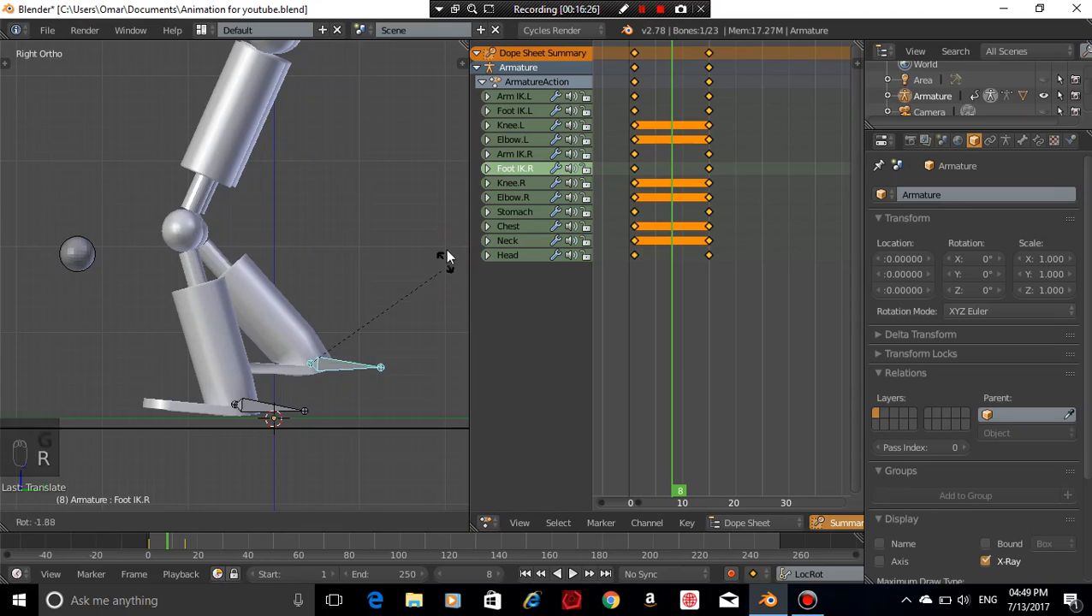
{"action": "left_click", "coordinate": [399, 107]}
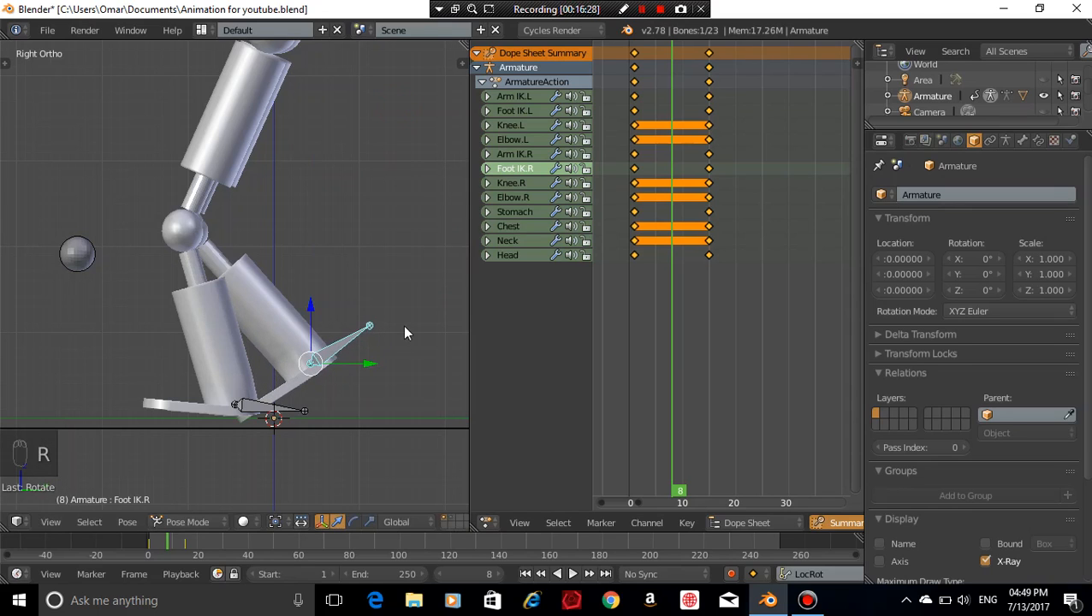
Lift the right foot IK bone higher along global Z and shift it further back along global Y
{"action": "key", "text": "g"}
{"action": "key", "text": "z"}
{"action": "left_click", "coordinate": [406, 297]}
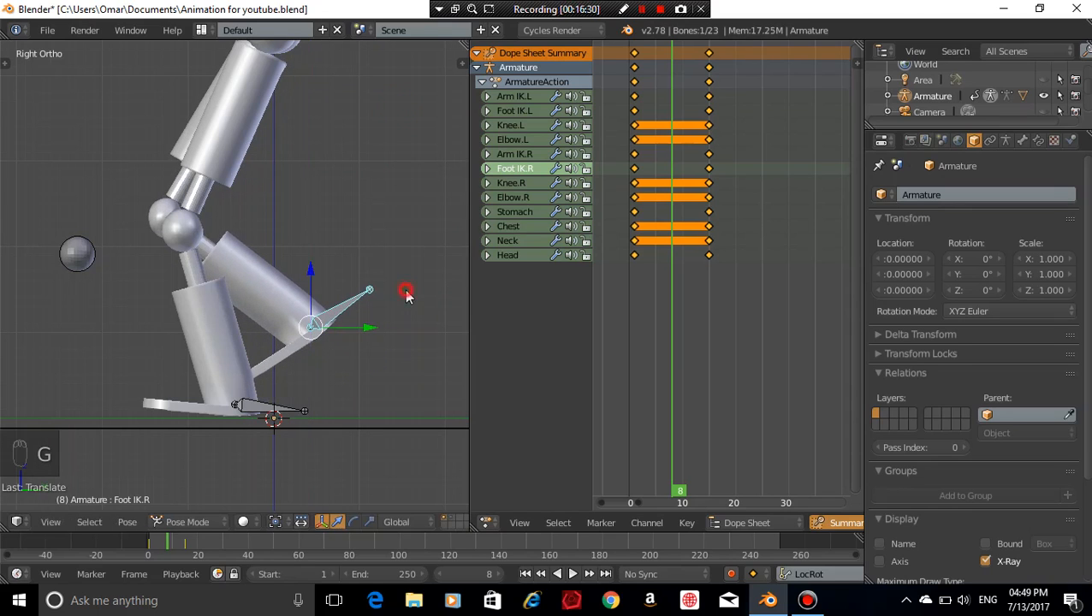
{"action": "key", "text": "g"}
{"action": "key", "text": "y"}
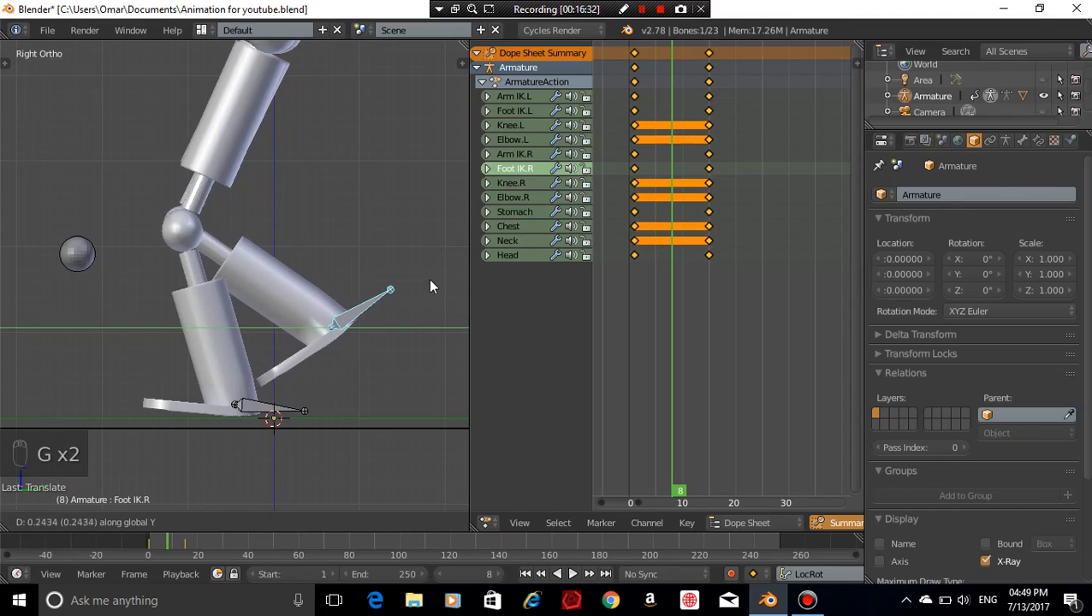
{"action": "left_click", "coordinate": [429, 286]}
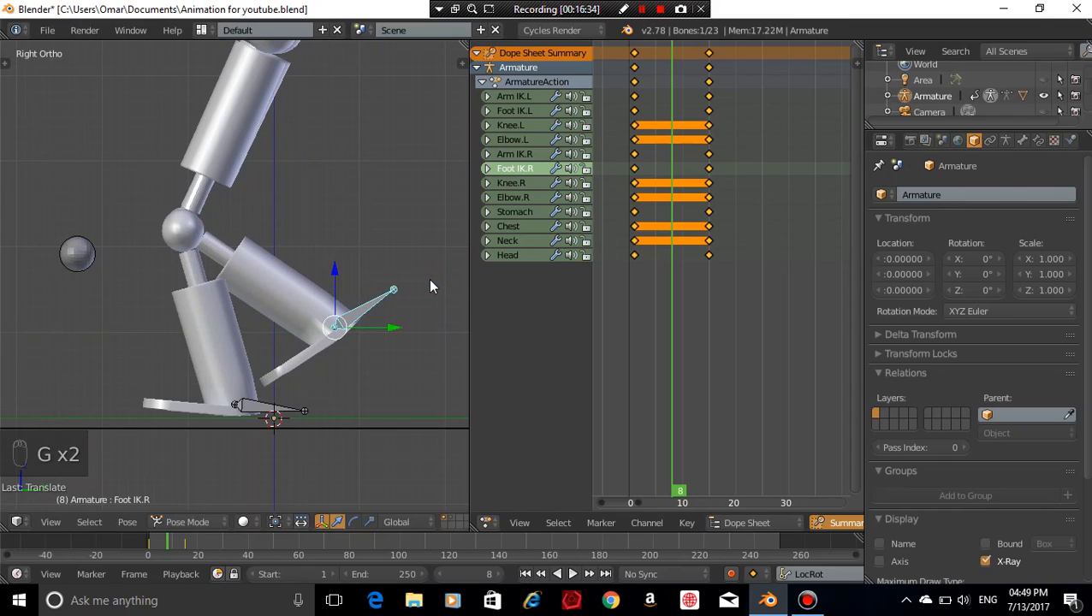
Raise the right foot IK bone about another 0.11 along global Z and tilt its toes down more steeply
{"action": "key", "text": "g"}
{"action": "key", "text": "z"}
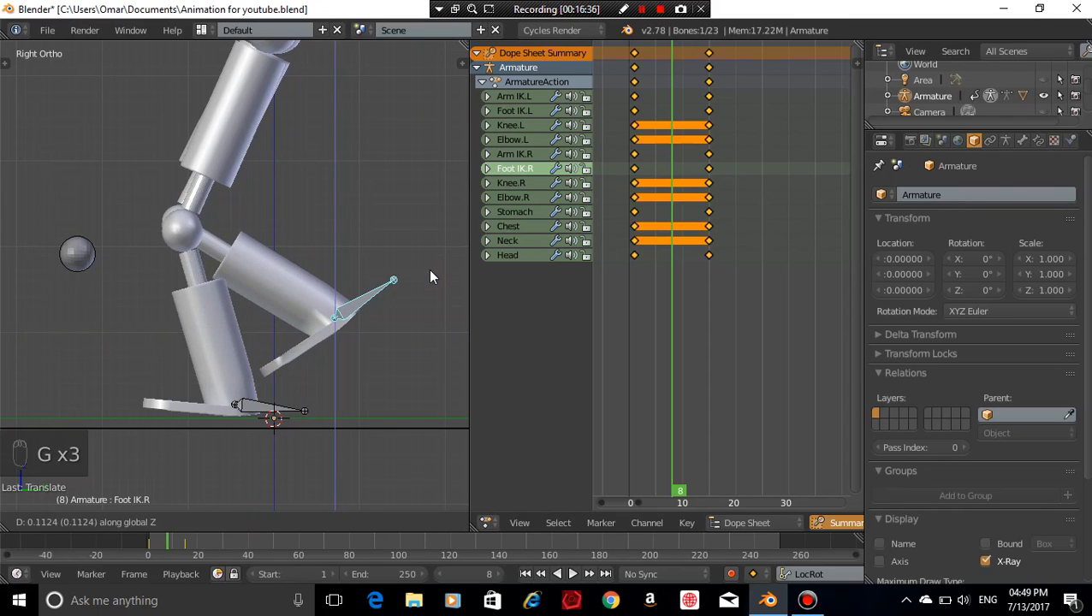
{"action": "left_click", "coordinate": [431, 277]}
{"action": "key", "text": "r"}
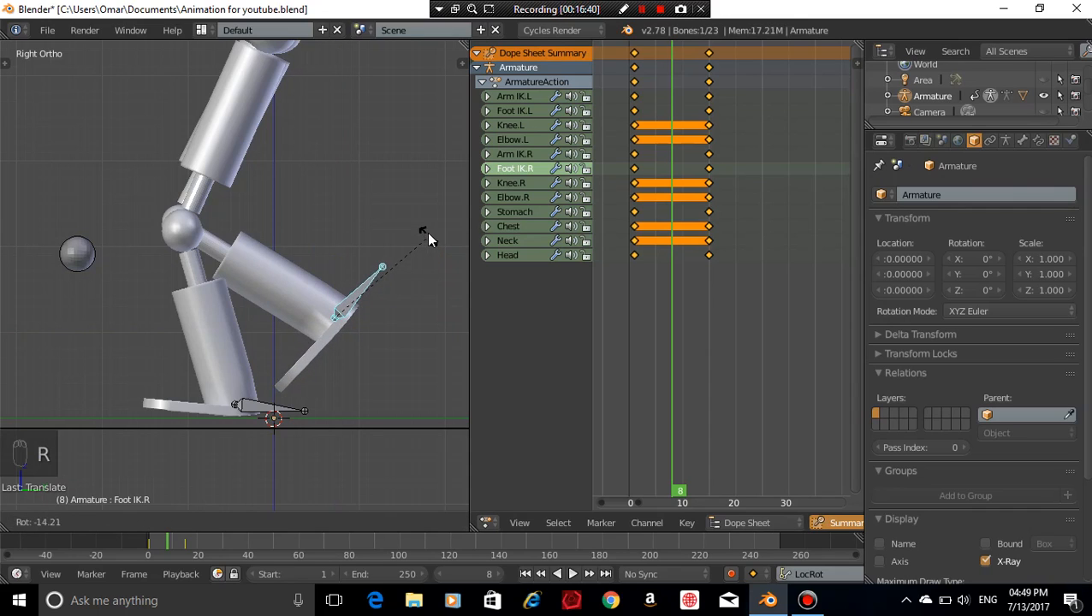
{"action": "left_click", "coordinate": [426, 224]}
{"action": "scroll", "coordinate": [409, 303], "scroll_direction": "down", "scroll_amount": 5}
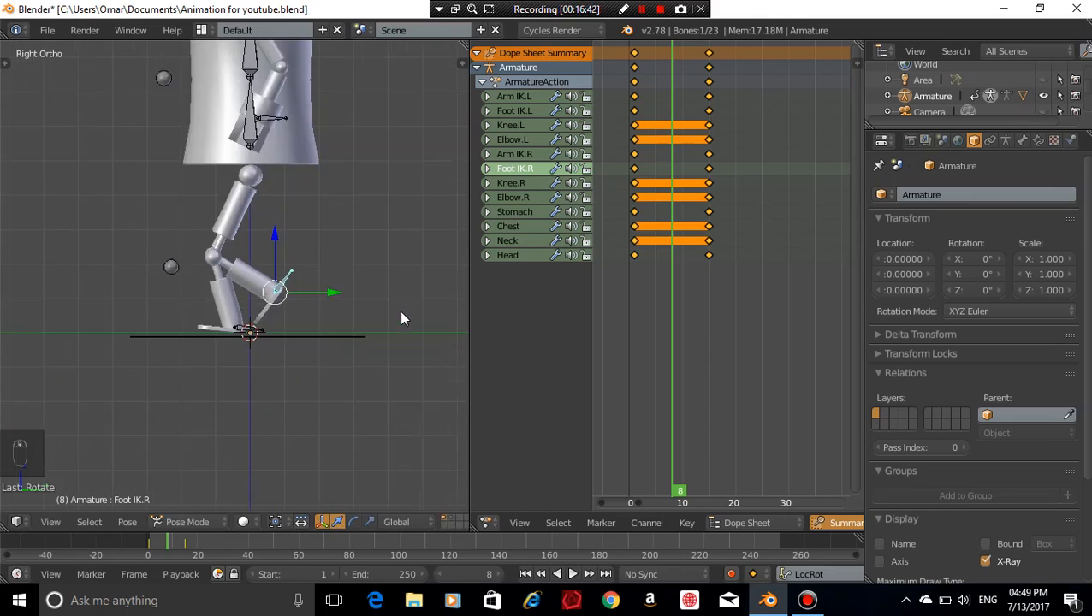
Rotate the head bone slightly forward around the global X axis
{"action": "scroll", "coordinate": [400, 295], "scroll_direction": "up", "scroll_amount": 6}
{"action": "middle_click_drag", "start_coordinate": [407, 238], "coordinate": [386, 199]}
{"action": "scroll", "coordinate": [359, 295], "scroll_direction": "up", "scroll_amount": 3}
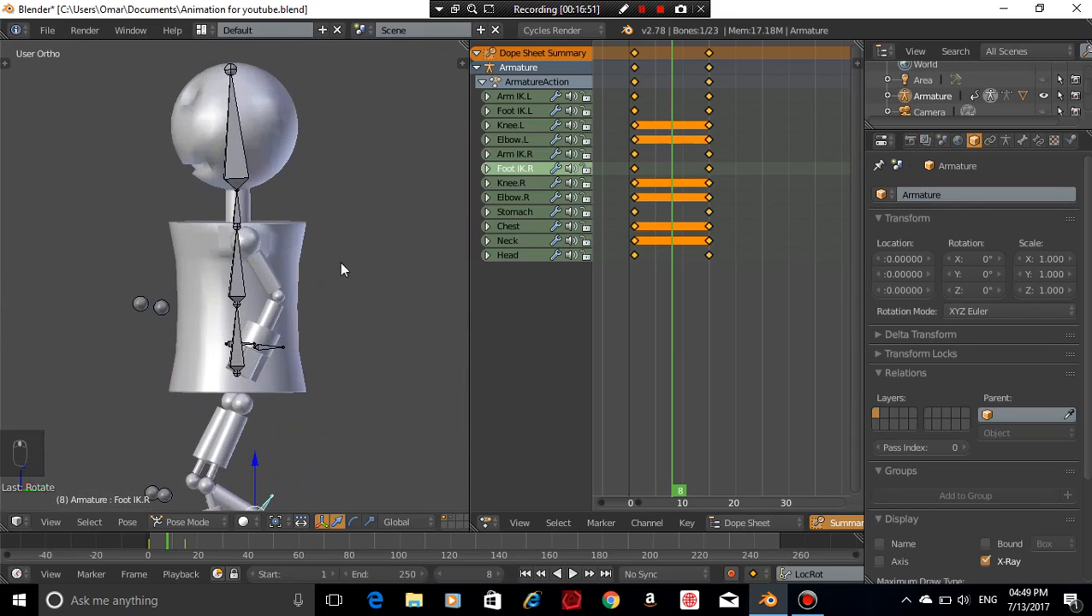
{"action": "right_click", "coordinate": [240, 138]}
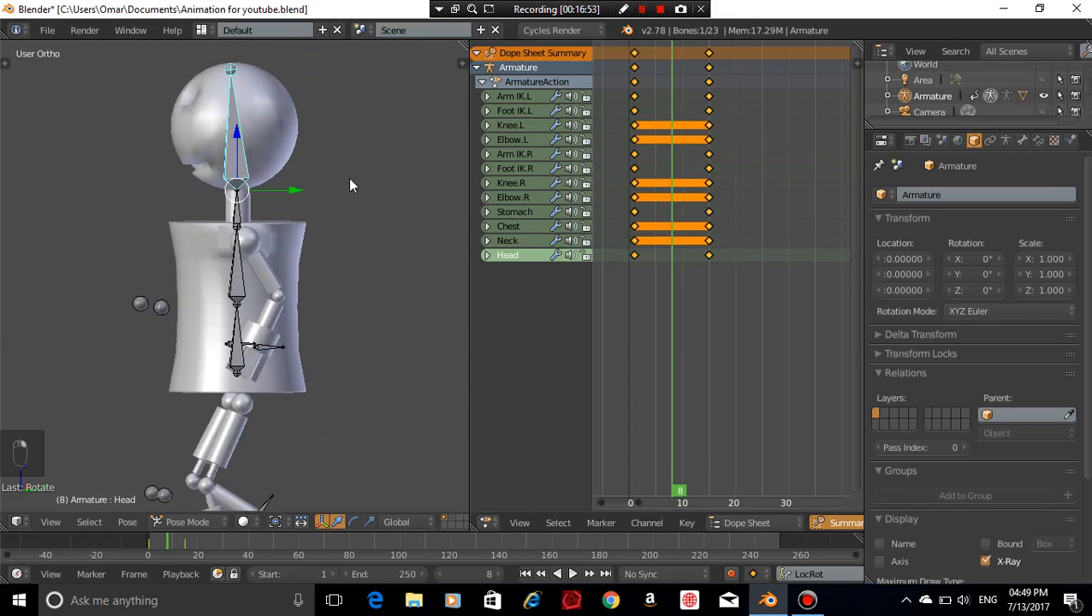
{"action": "scroll", "coordinate": [348, 177], "scroll_direction": "down", "scroll_amount": 3}
{"action": "middle_click_drag", "start_coordinate": [348, 177], "coordinate": [363, 211]}
{"action": "key", "text": "r"}
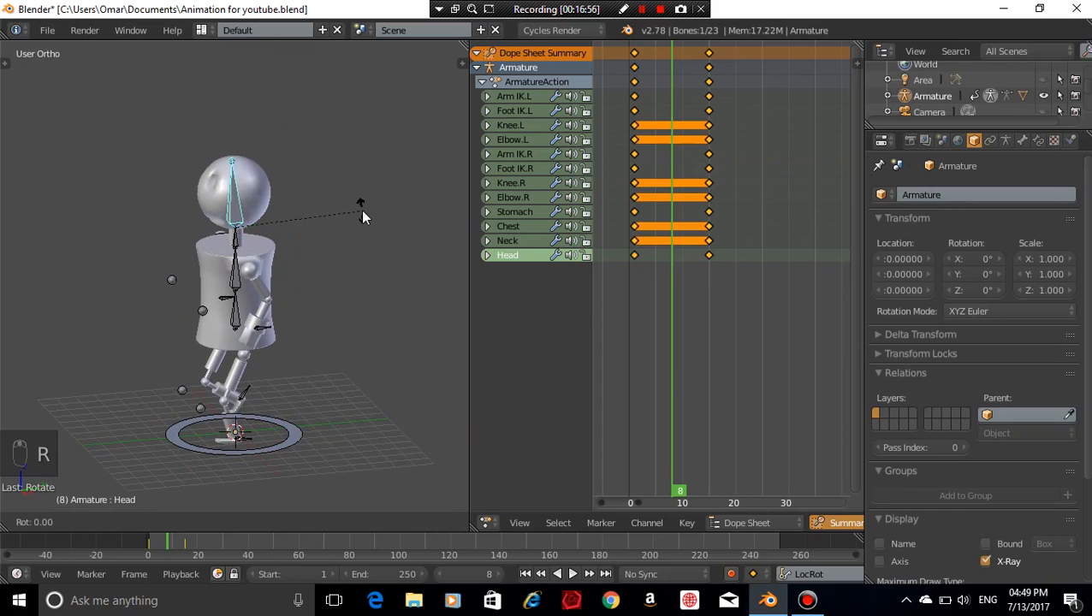
{"action": "key", "text": "x"}
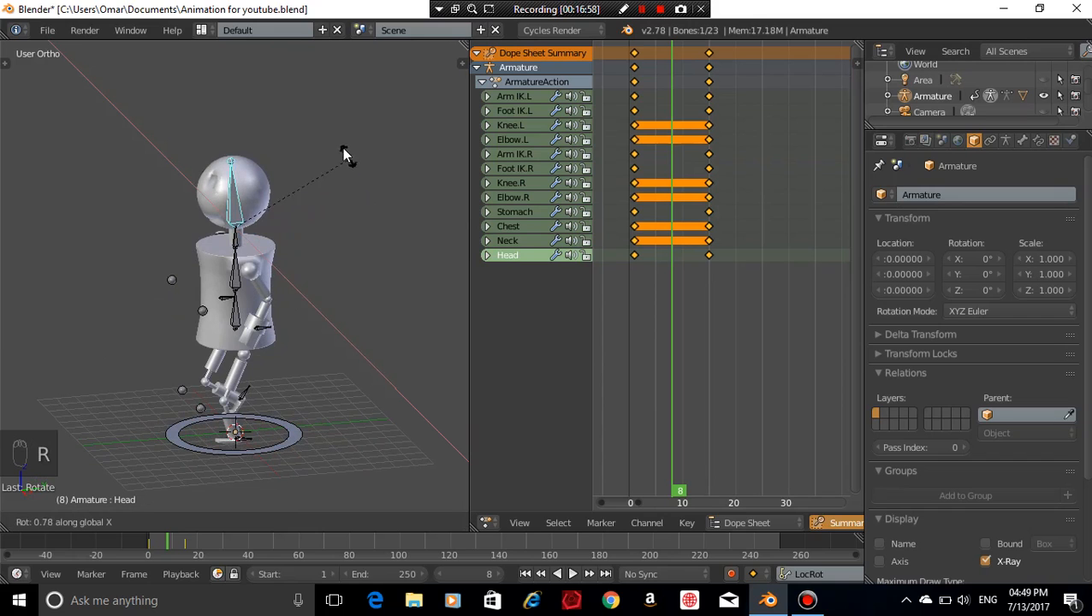
{"action": "left_click", "coordinate": [222, 127]}
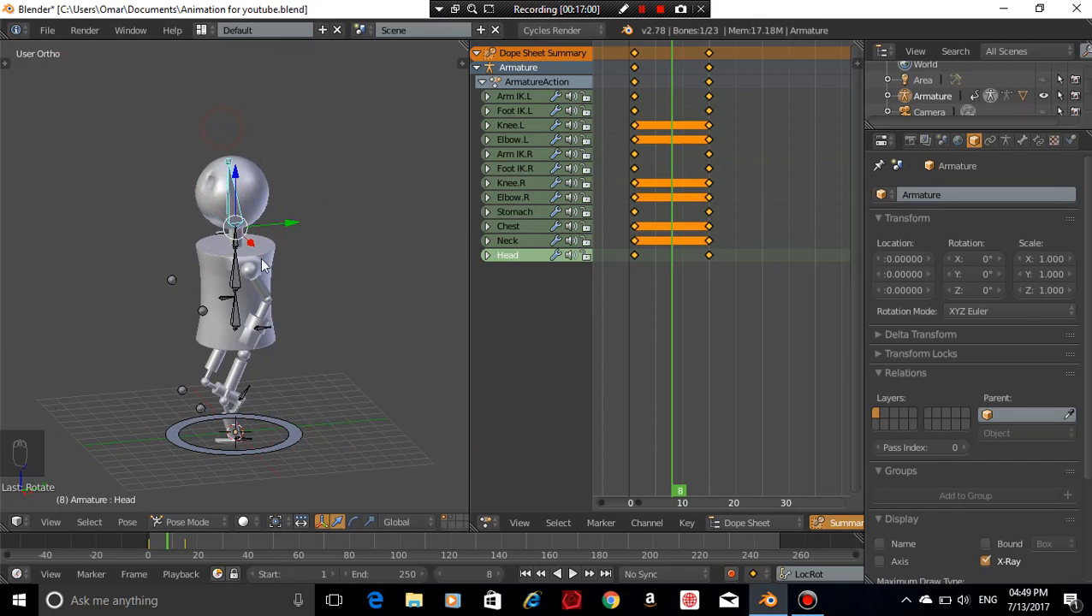
Save the project over the existing file Animation for youtube.blend
{"action": "middle_click_drag", "start_coordinate": [331, 314], "coordinate": [314, 351]}
{"action": "key", "text": "ctrl+s"}
{"action": "left_click", "coordinate": [318, 351]}
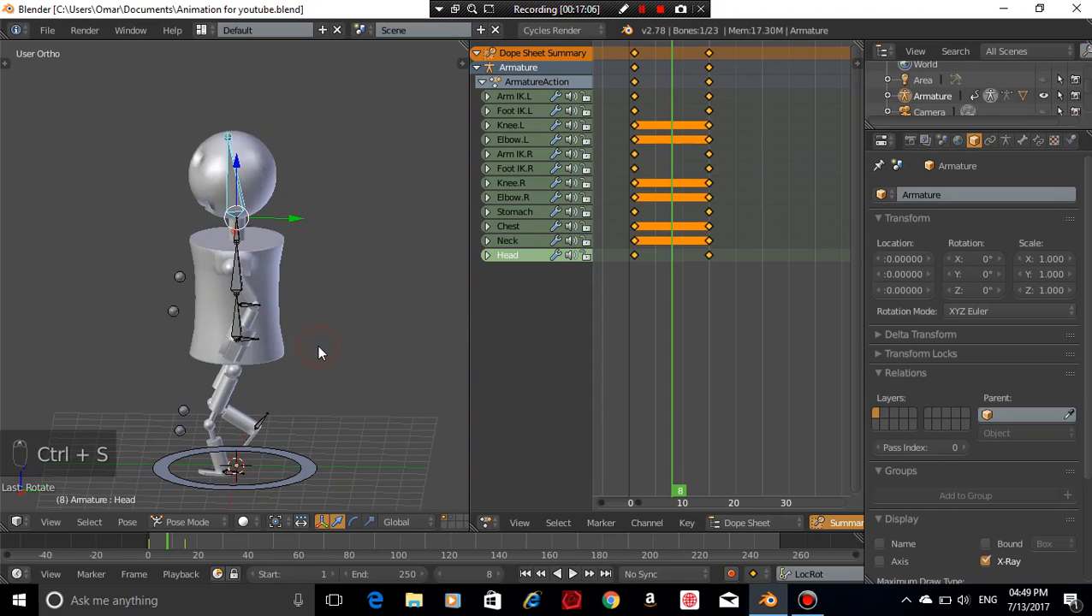
{"action": "key", "text": "ctrl+s"}
{"action": "left_click", "coordinate": [318, 351]}
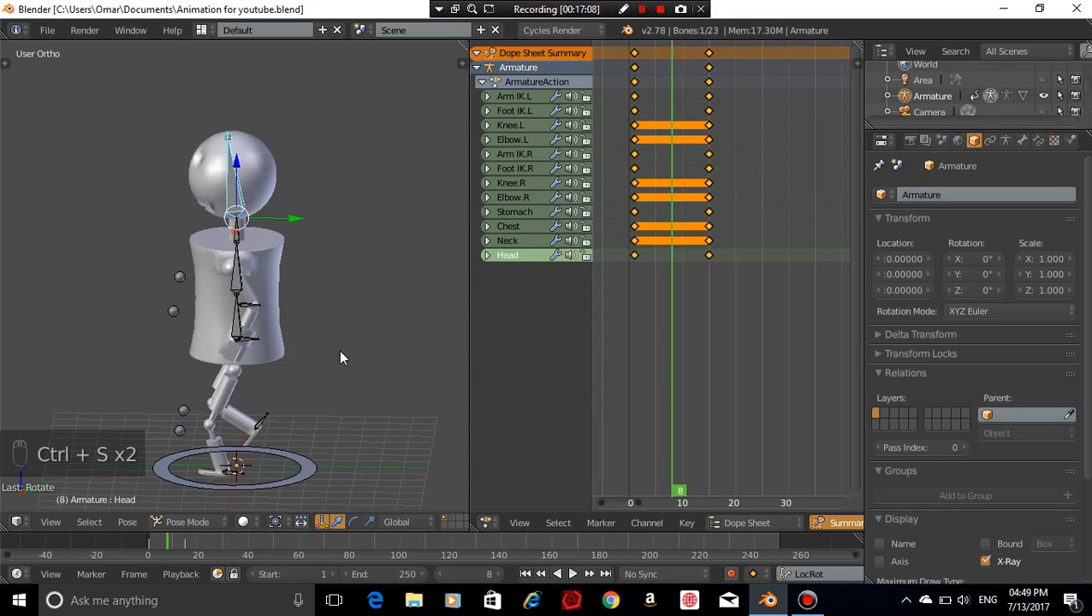
{"action": "key", "text": "ctrl+s"}
{"action": "left_click", "coordinate": [340, 353]}
Insert a LocRot keyframe at frame 8 for all control bones except the ring-shaped Control bone on the ground
{"action": "key", "text": "a"}
{"action": "key", "text": "a"}
{"action": "key", "text": "a"}
{"action": "right_click", "coordinate": [300, 459], "text": "shift"}
{"action": "right_click", "coordinate": [301, 458], "text": "shift"}
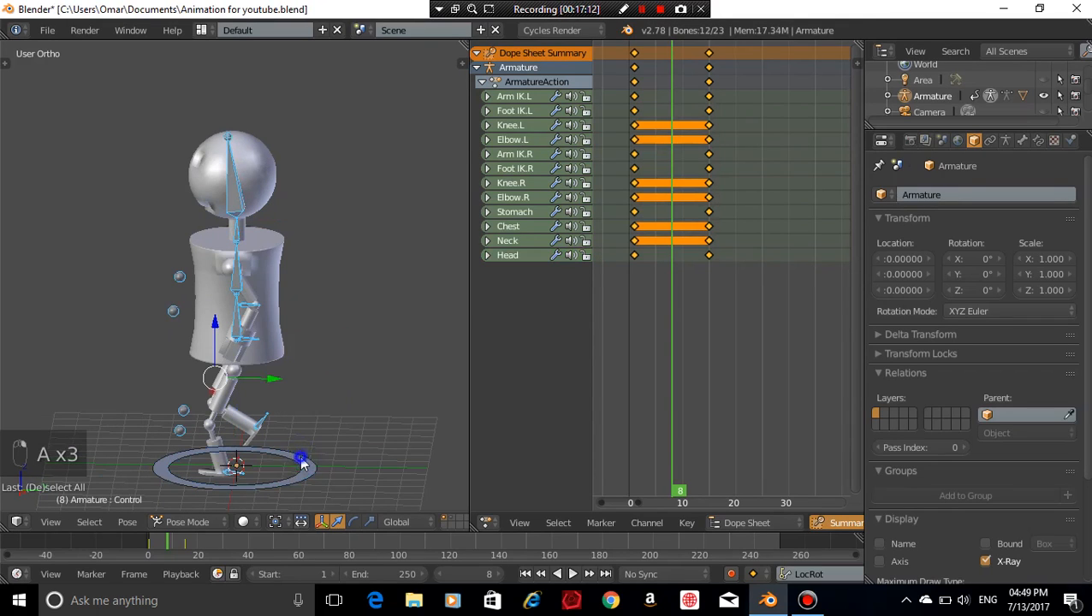
{"action": "key", "text": "KP_1"}
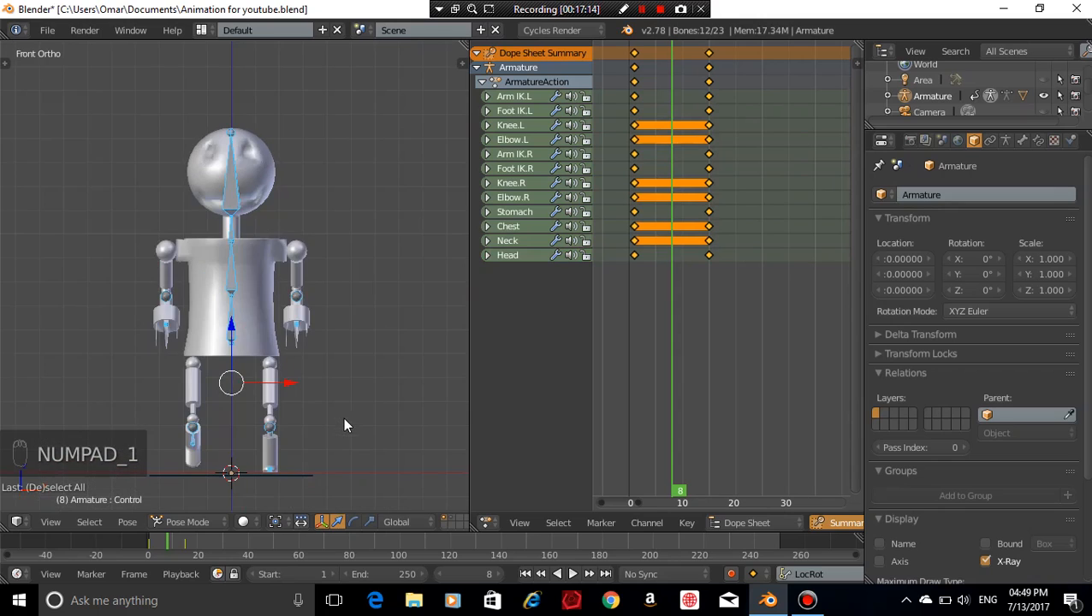
{"action": "key", "text": "KP_3"}
{"action": "middle_click_drag", "start_coordinate": [342, 367], "coordinate": [383, 340], "text": "shift"}
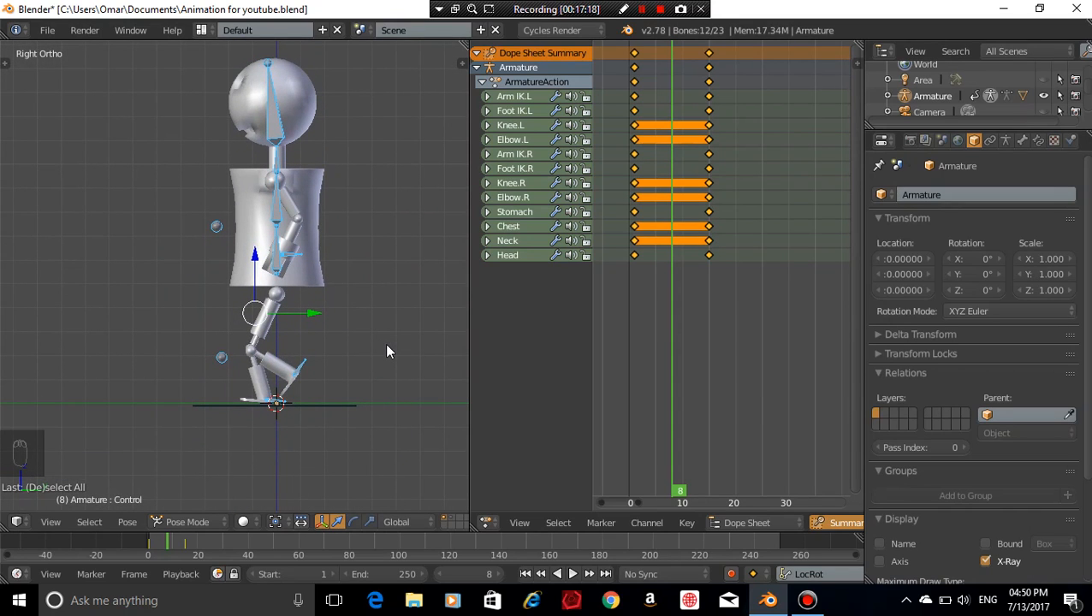
{"action": "key", "text": "i"}
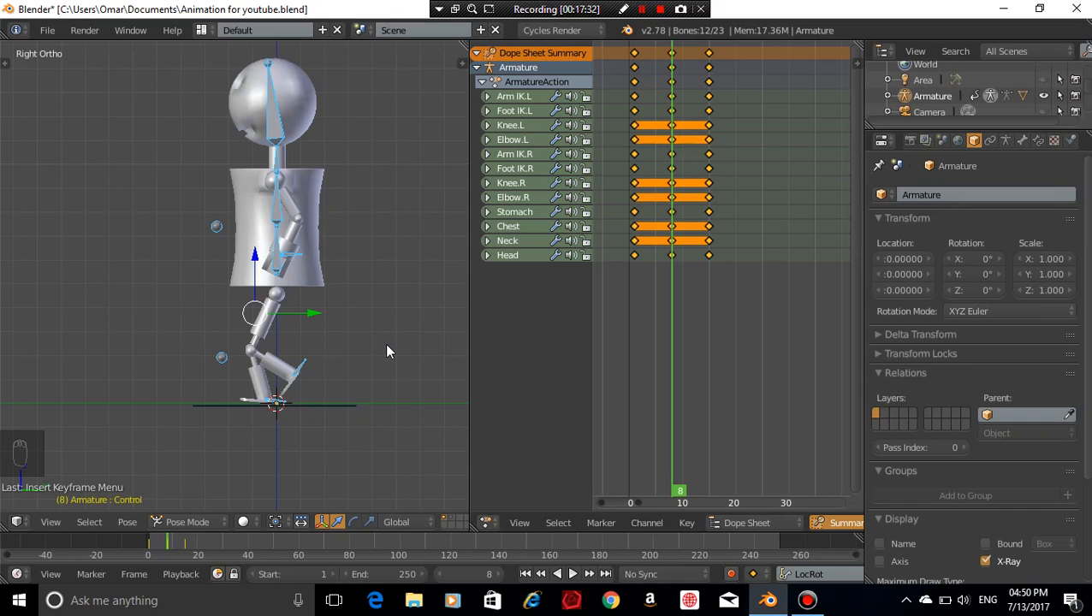
Deselect all bones and all keyframes, and set the current frame to 1
{"action": "key", "text": "a"}
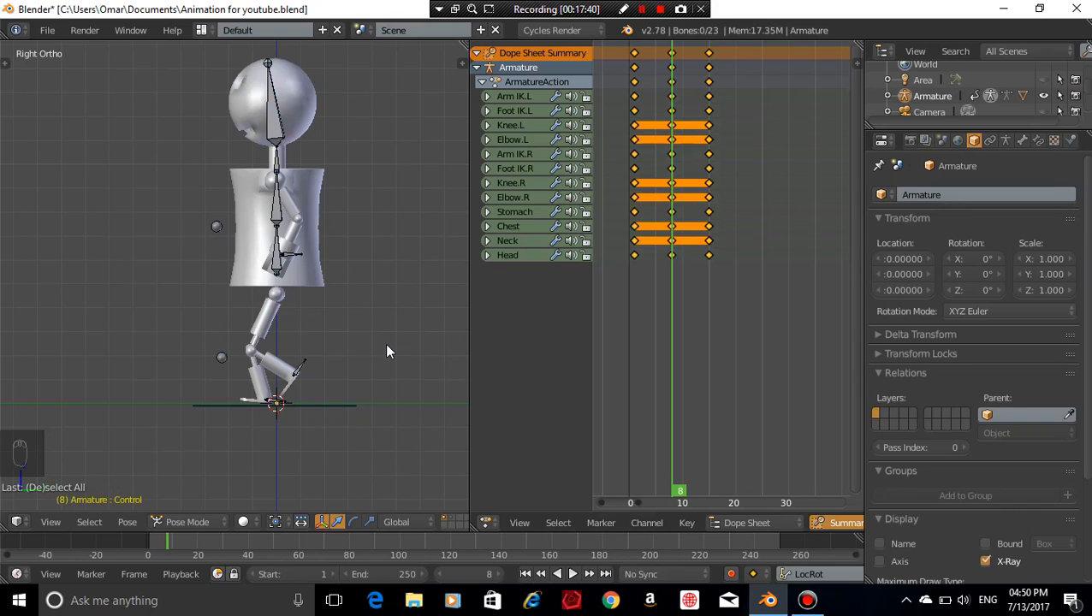
{"action": "key", "text": "a"}
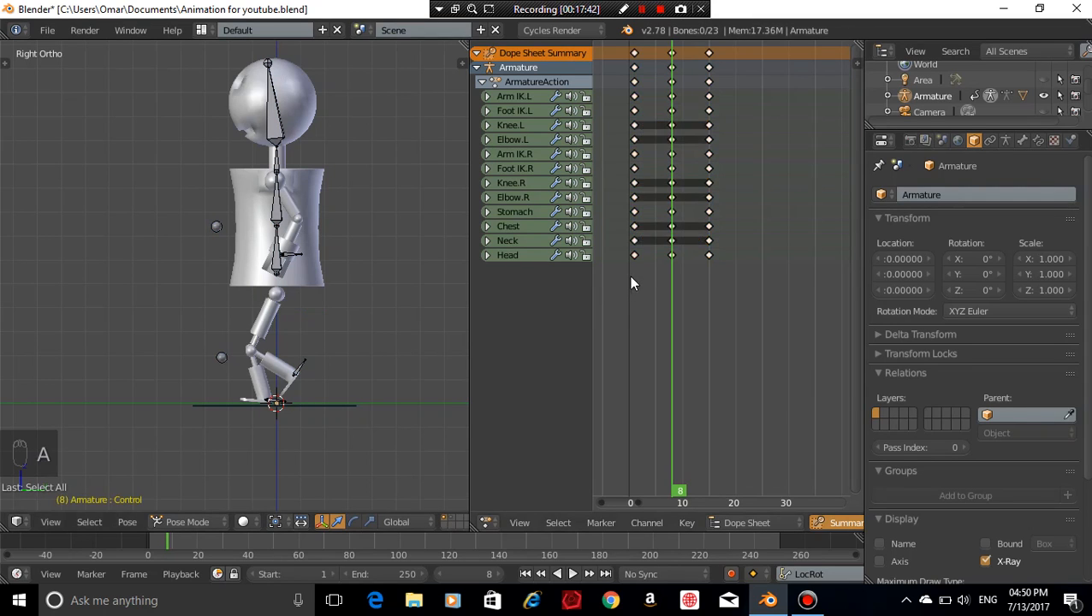
{"action": "key", "text": "a"}
{"action": "key", "text": "a"}
{"action": "left_click", "coordinate": [633, 269]}
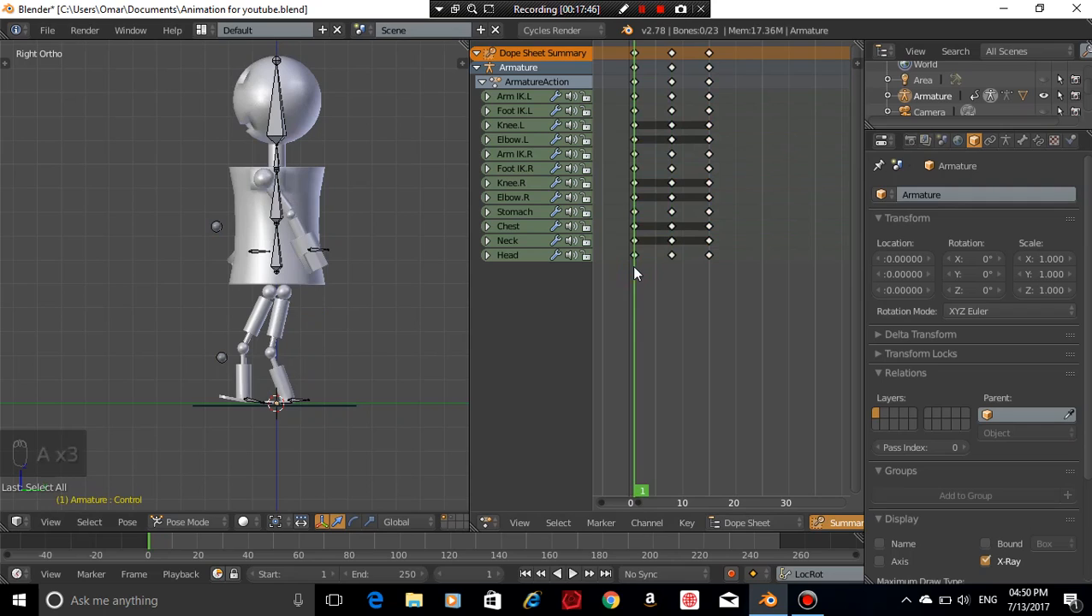
{"action": "left_click", "coordinate": [633, 267]}
Try to duplicate the whole column of keyframes at frame 1 and undo the duplication
{"action": "left_click", "coordinate": [633, 243], "text": "alt"}
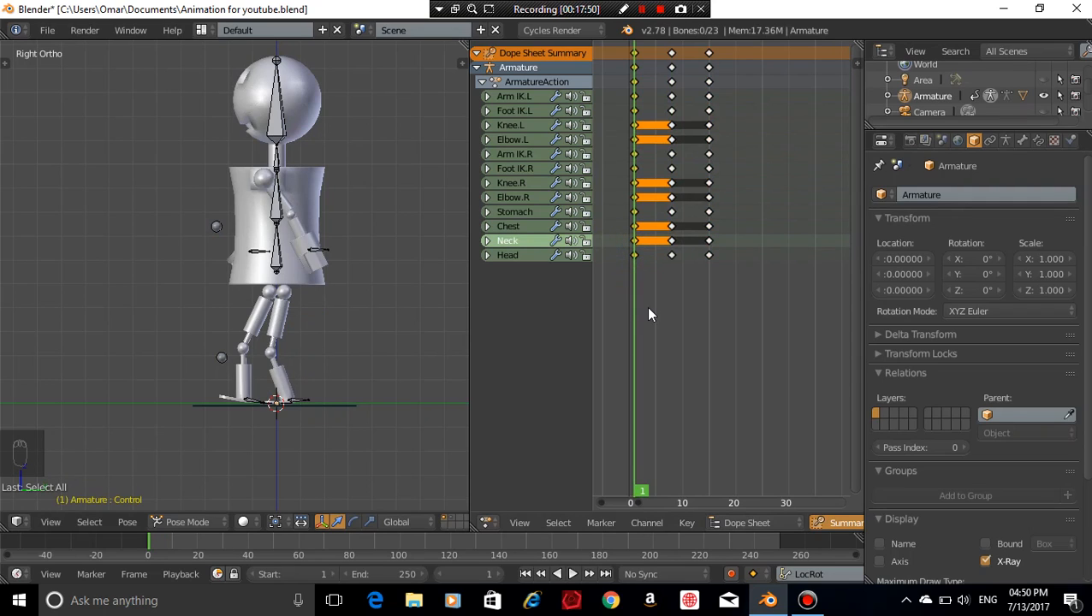
{"action": "key", "text": "shift+d"}
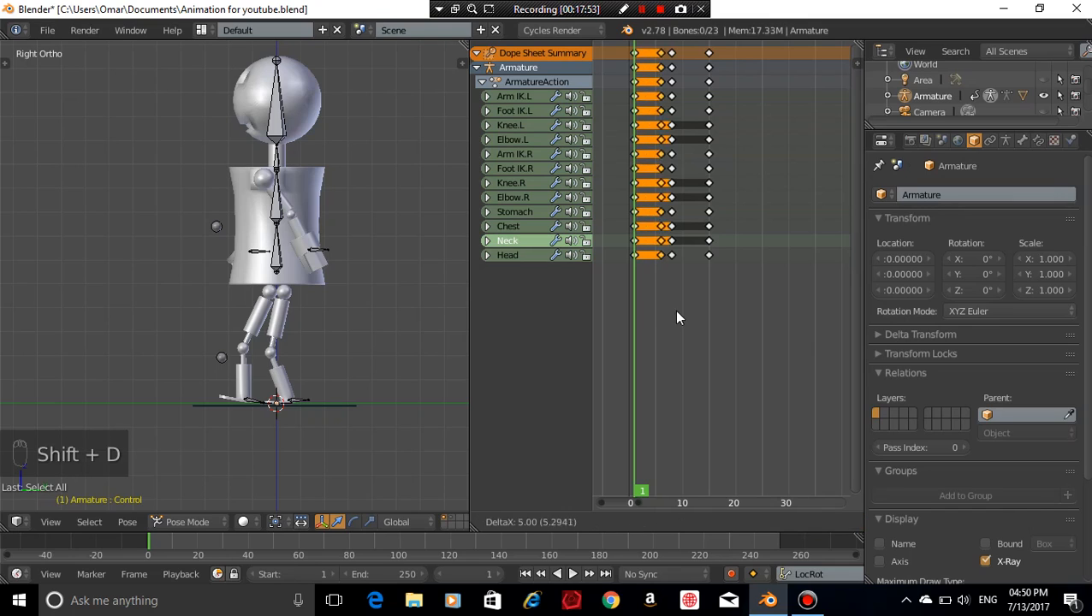
{"action": "right_click", "coordinate": [743, 297]}
{"action": "key", "text": "ctrl+z"}
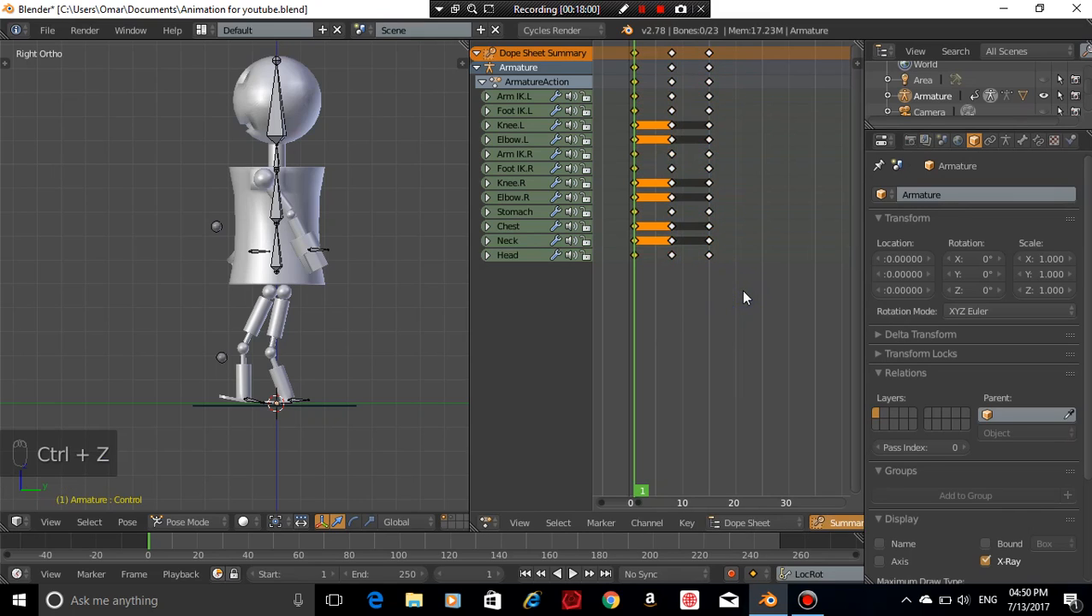
{"action": "key", "text": "ctrl+z"}
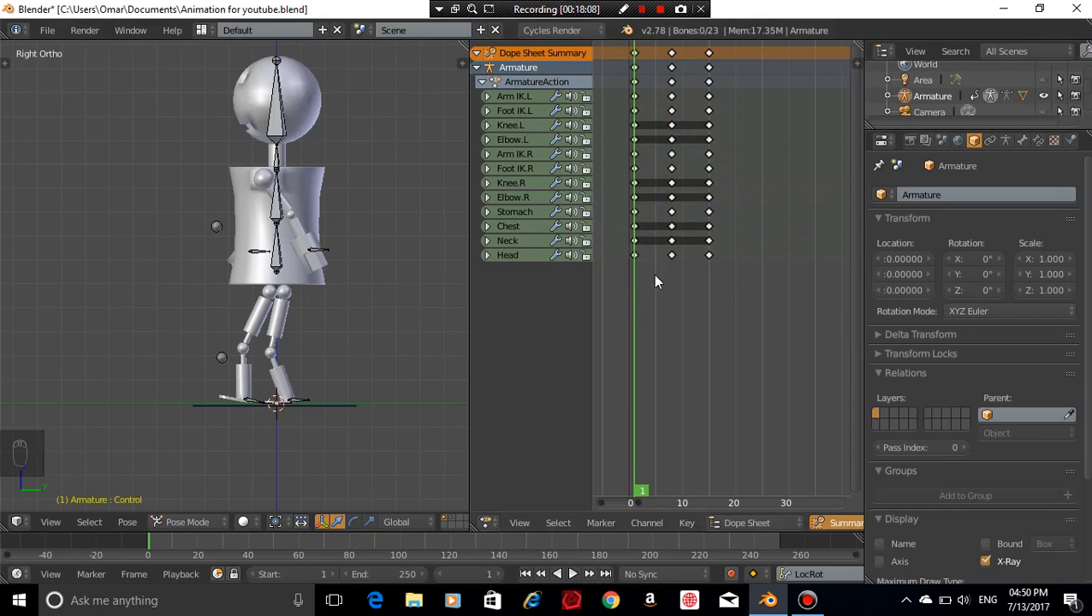
Duplicate the whole column of keyframes at frame 1 to frame 30 and deselect all keyframes
{"action": "right_click", "coordinate": [635, 254], "text": "alt"}
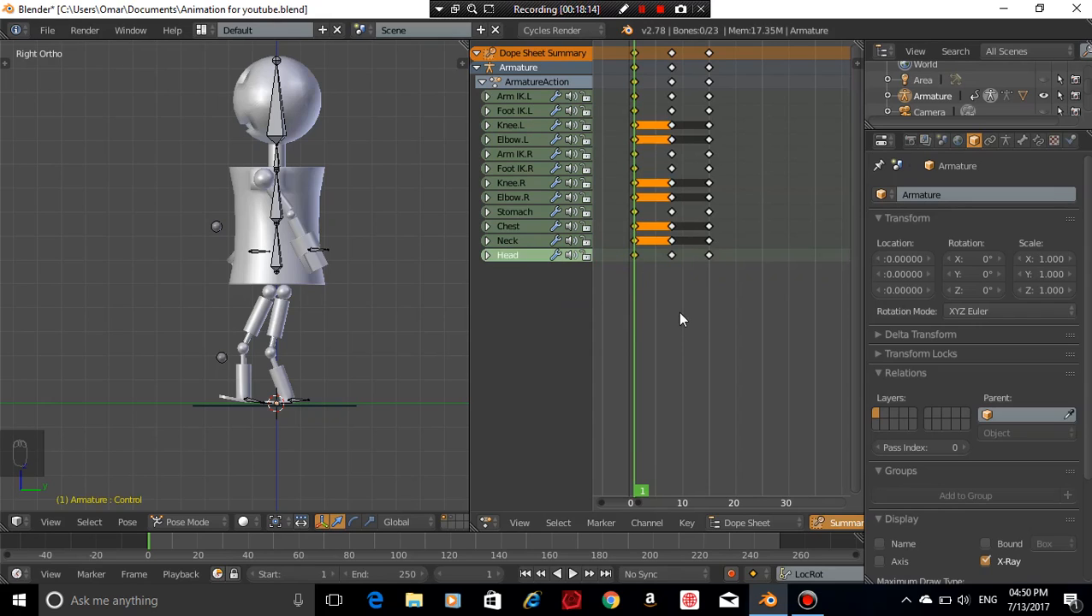
{"action": "key", "text": "shift+d"}
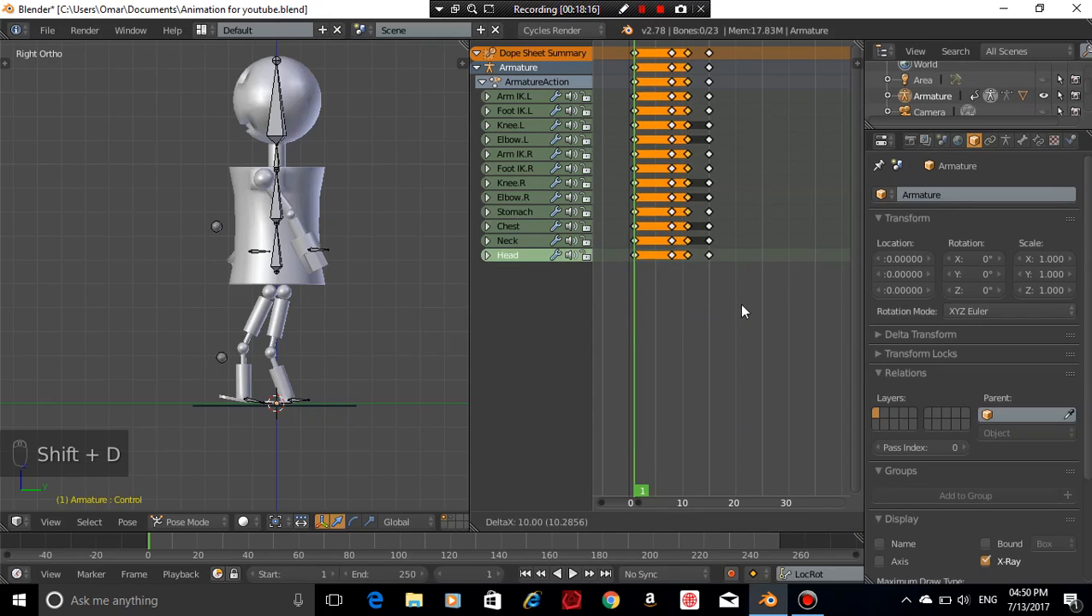
{"action": "left_click", "coordinate": [833, 301]}
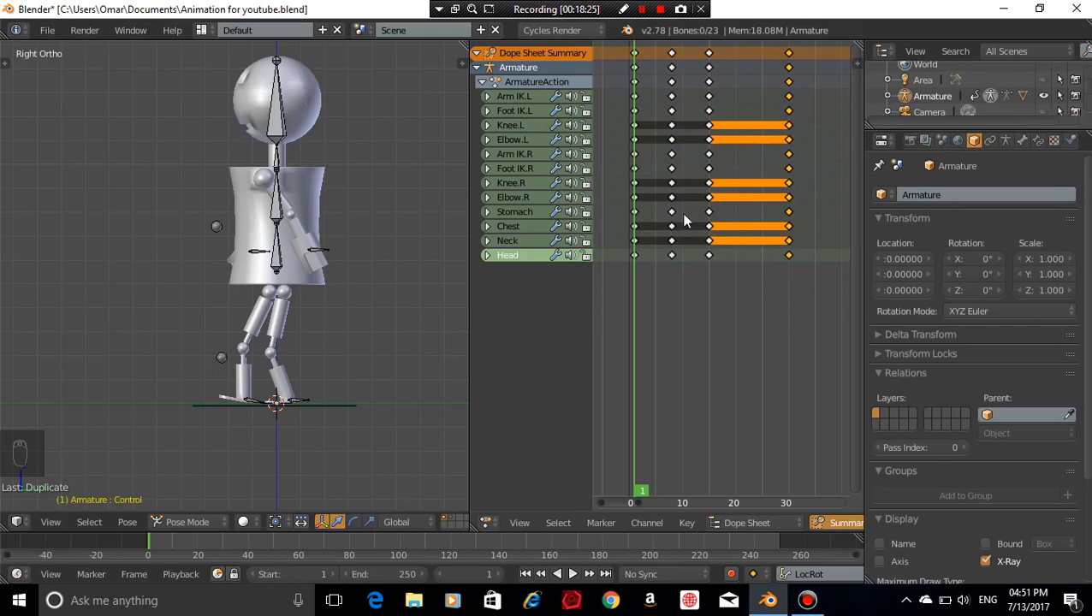
{"action": "key", "text": "a"}
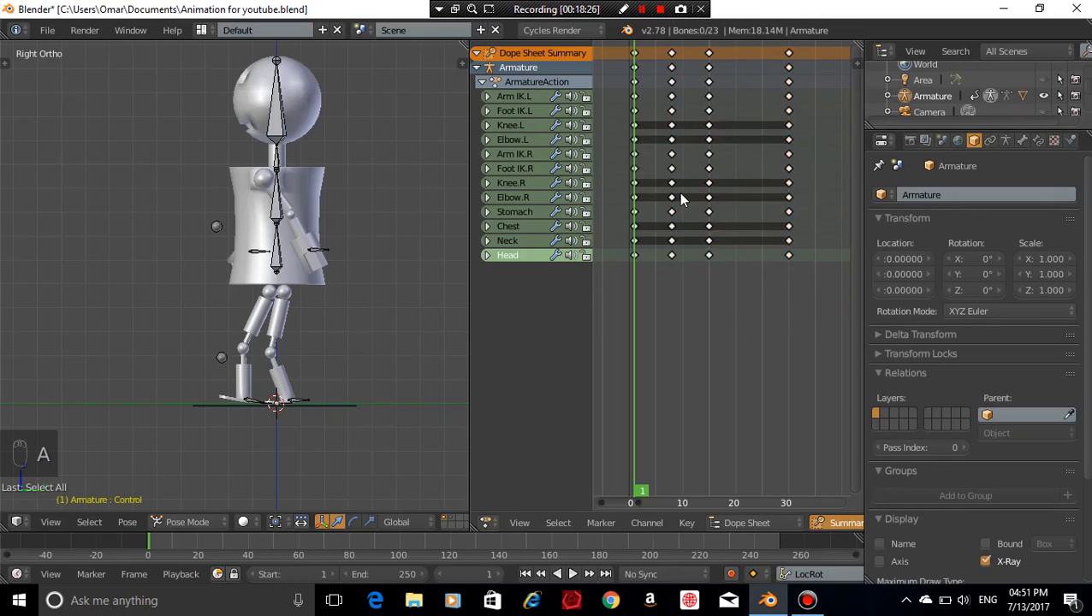
Duplicate the whole column of keyframes at frame 8 to frame 22, and make frame 22 the current frame
{"action": "left_click", "coordinate": [672, 259]}
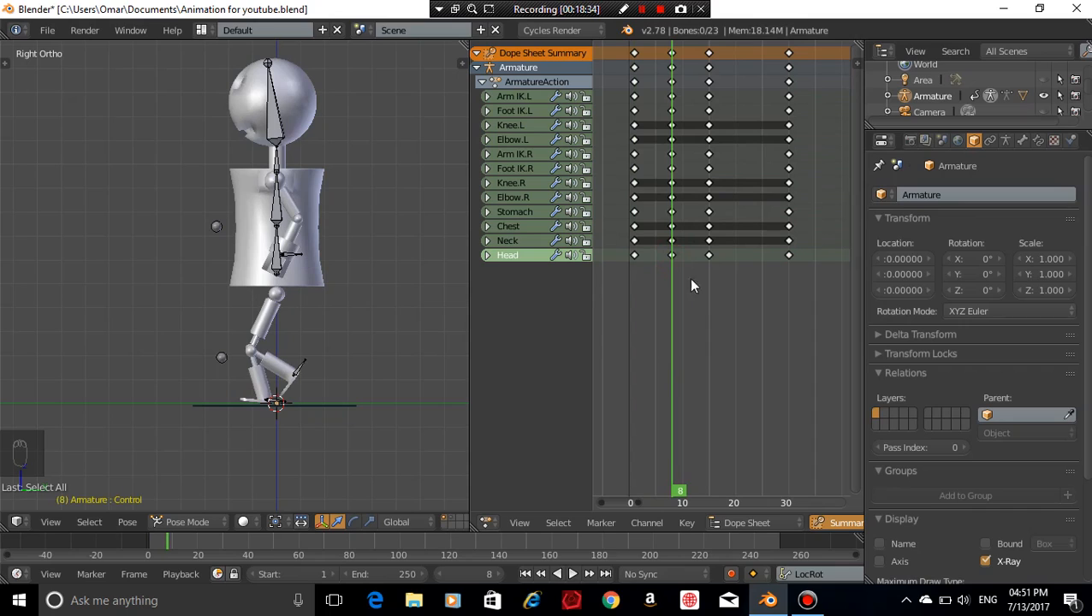
{"action": "left_click", "coordinate": [672, 254], "text": "alt"}
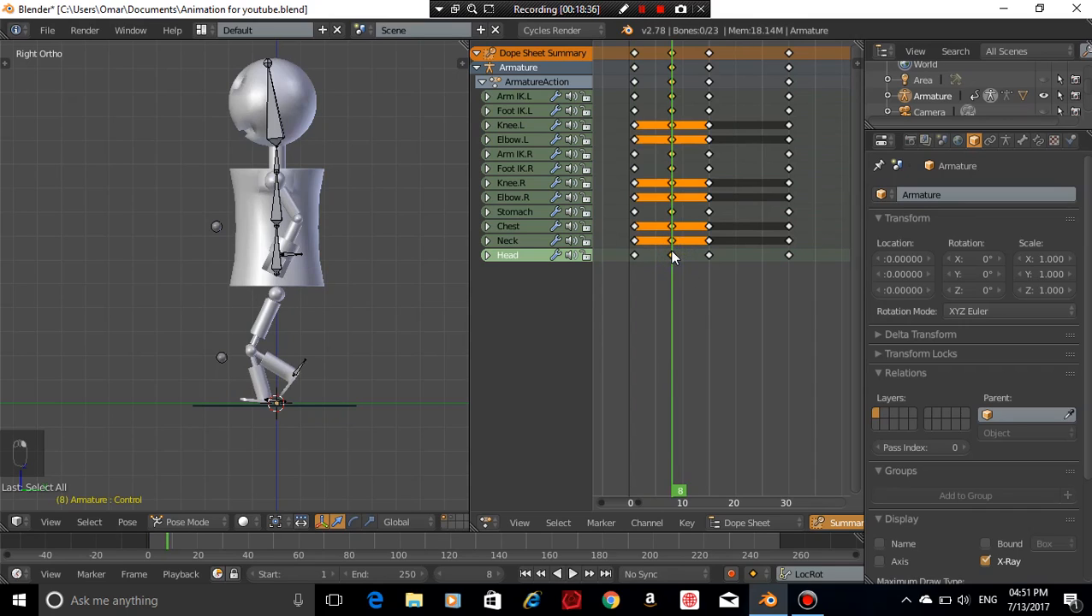
{"action": "key", "text": "shift+d"}
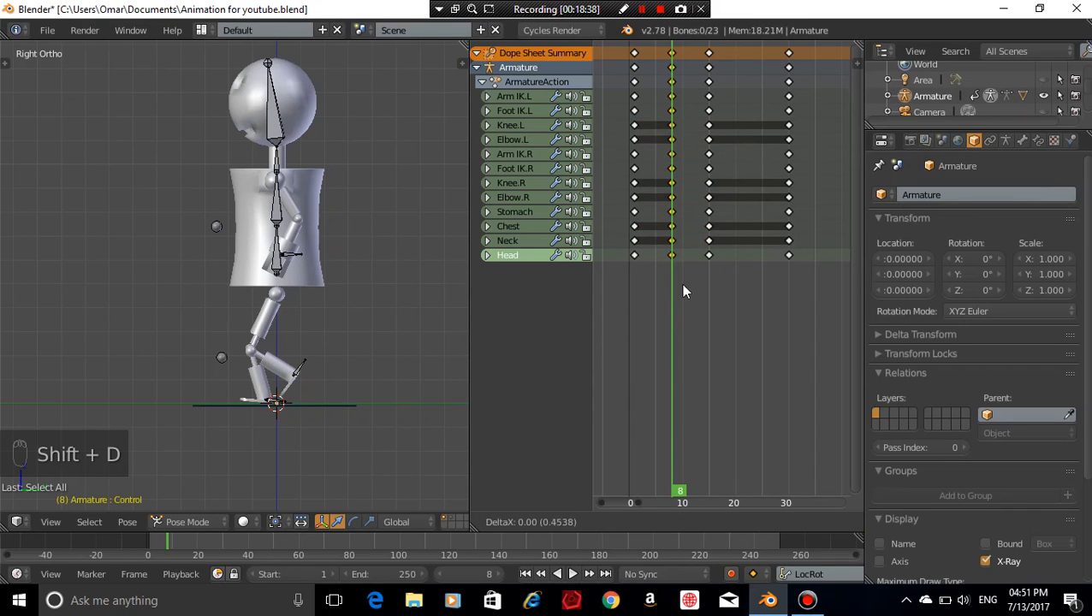
{"action": "left_click", "coordinate": [749, 276]}
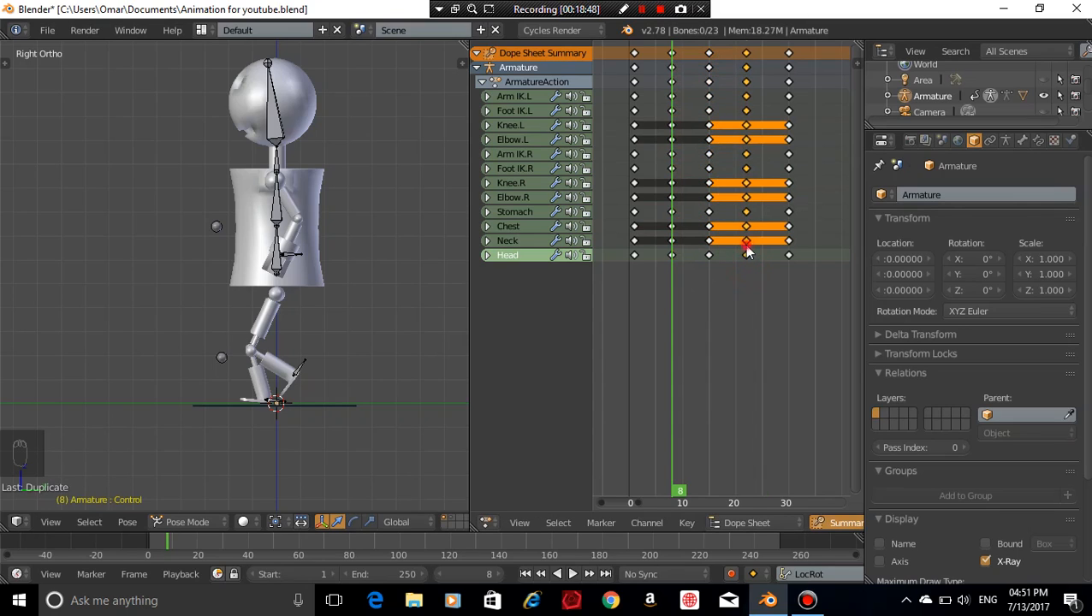
{"action": "left_click", "coordinate": [747, 246]}
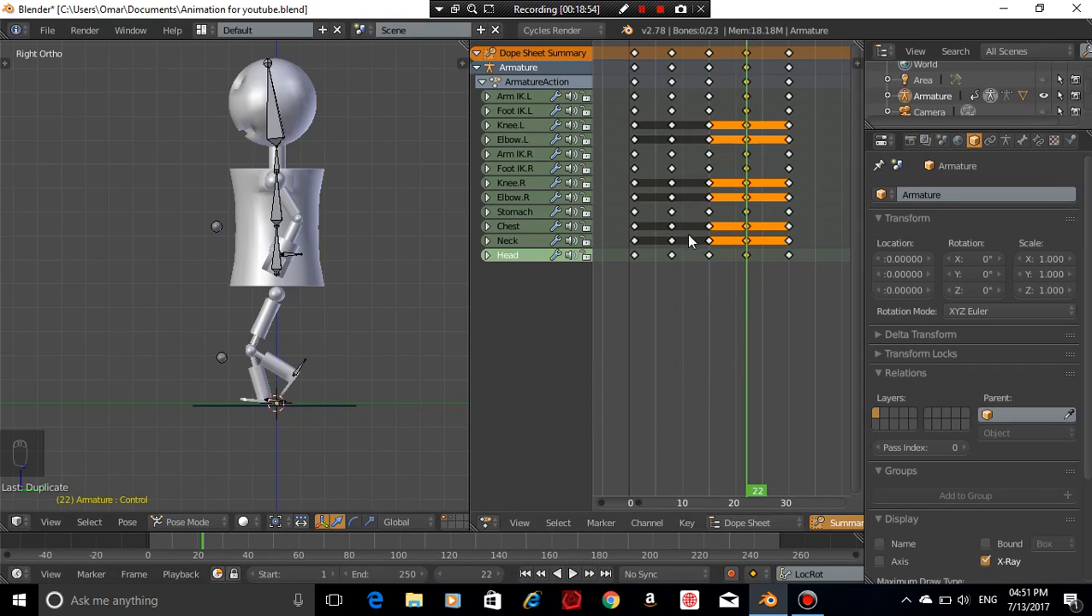
{"action": "left_click", "coordinate": [641, 254]}
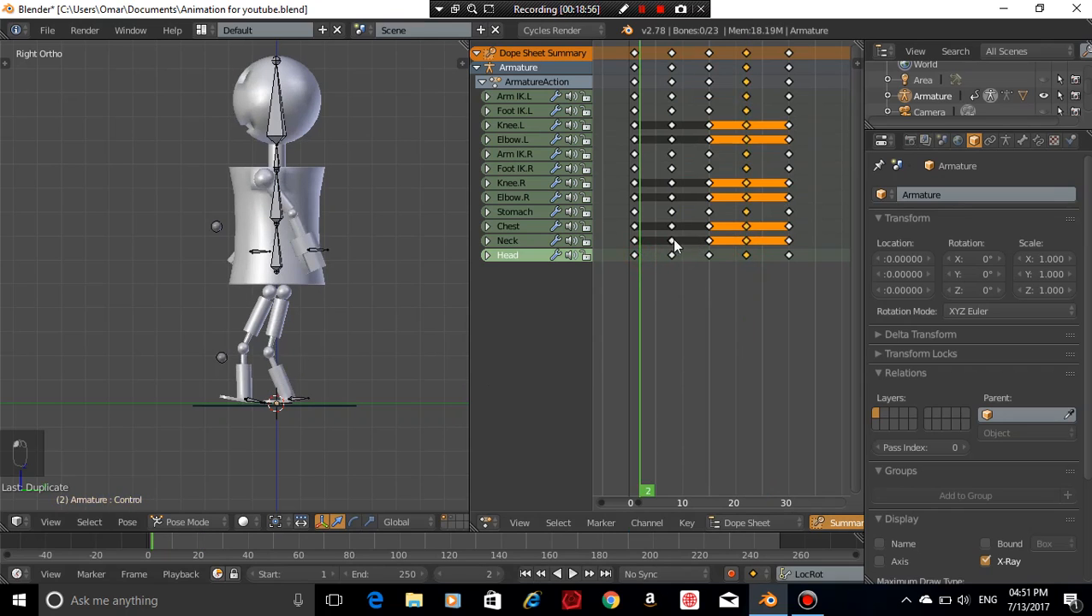
{"action": "left_click", "coordinate": [747, 240]}
Try clearing the rotation and location of all control bones at frame 22, and deselect them
{"action": "scroll", "coordinate": [379, 374], "scroll_direction": "up", "scroll_amount": 3}
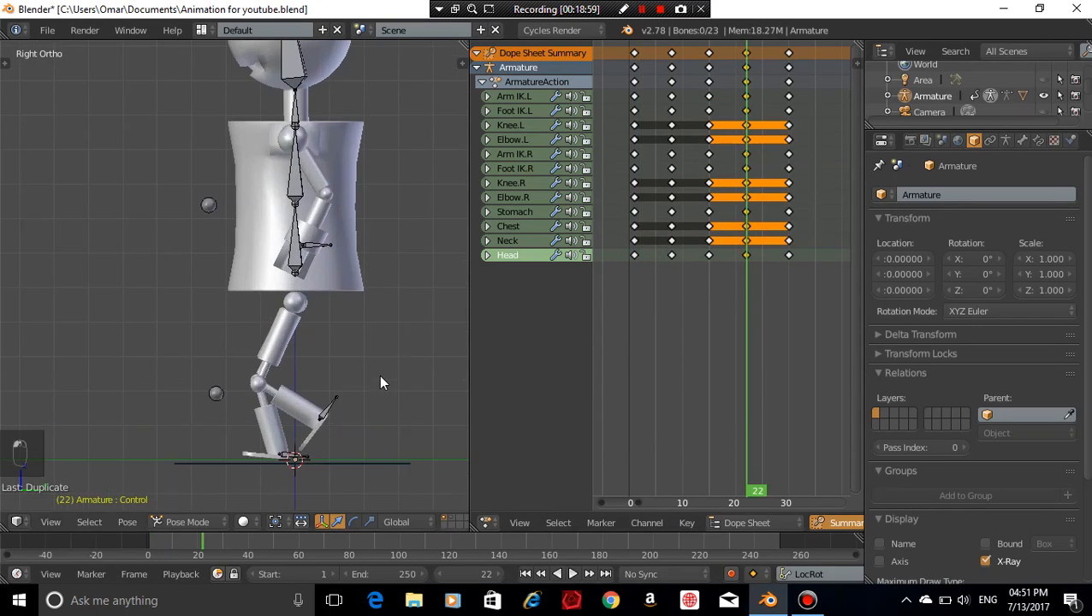
{"action": "middle_click_drag", "start_coordinate": [379, 375], "coordinate": [382, 397]}
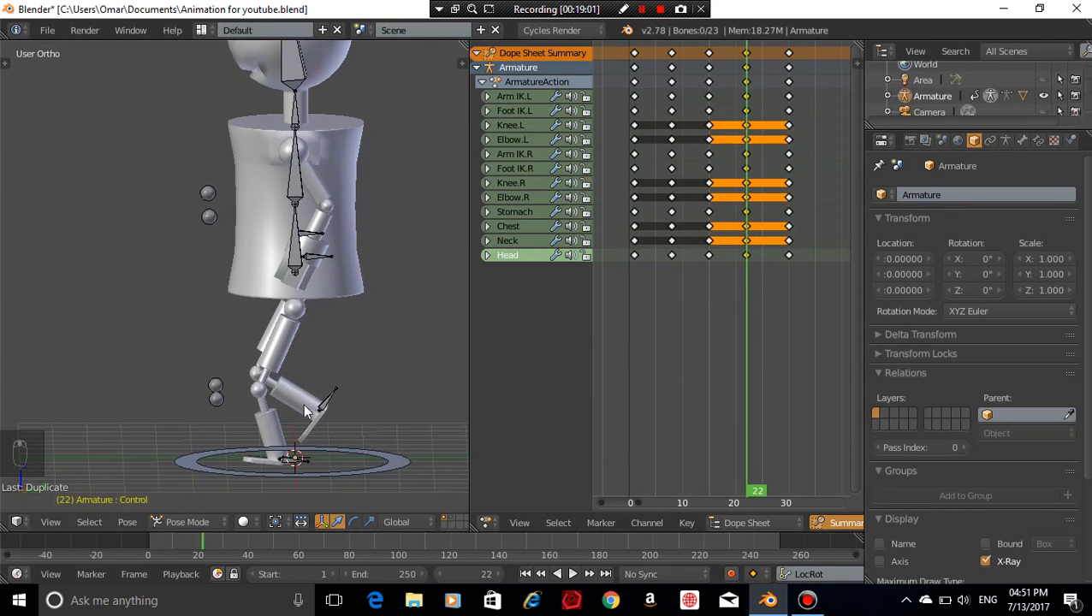
{"action": "key", "text": "KP_1"}
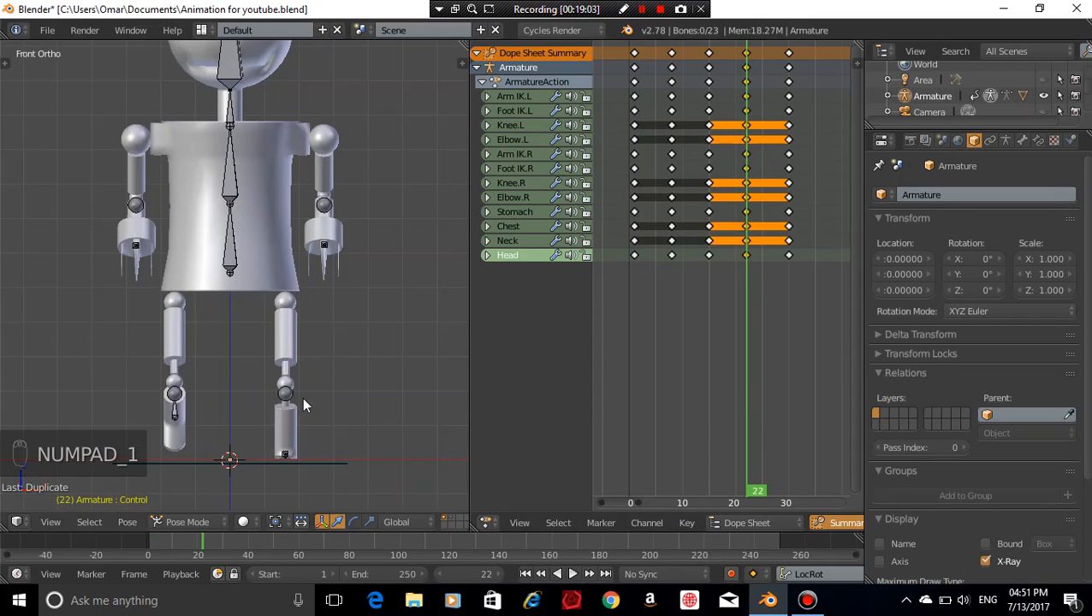
{"action": "key", "text": "KP_3"}
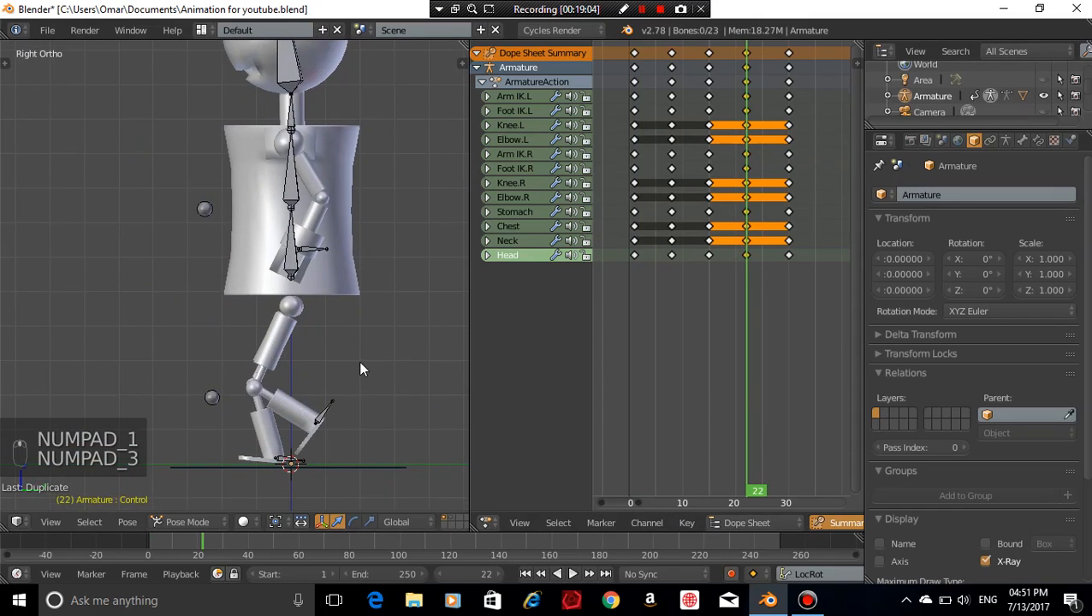
{"action": "scroll", "coordinate": [360, 364], "scroll_direction": "up", "scroll_amount": 2}
{"action": "middle_click_drag", "start_coordinate": [383, 353], "coordinate": [408, 281], "text": "shift"}
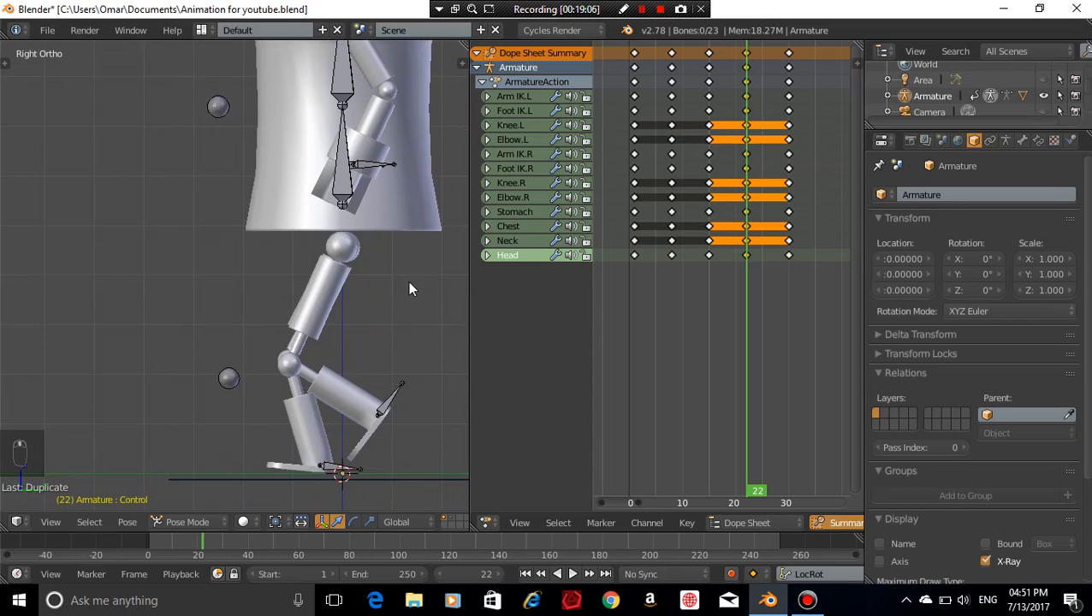
{"action": "key", "text": "a"}
{"action": "key", "text": "a"}
{"action": "key", "text": "a"}
{"action": "key", "text": "a"}
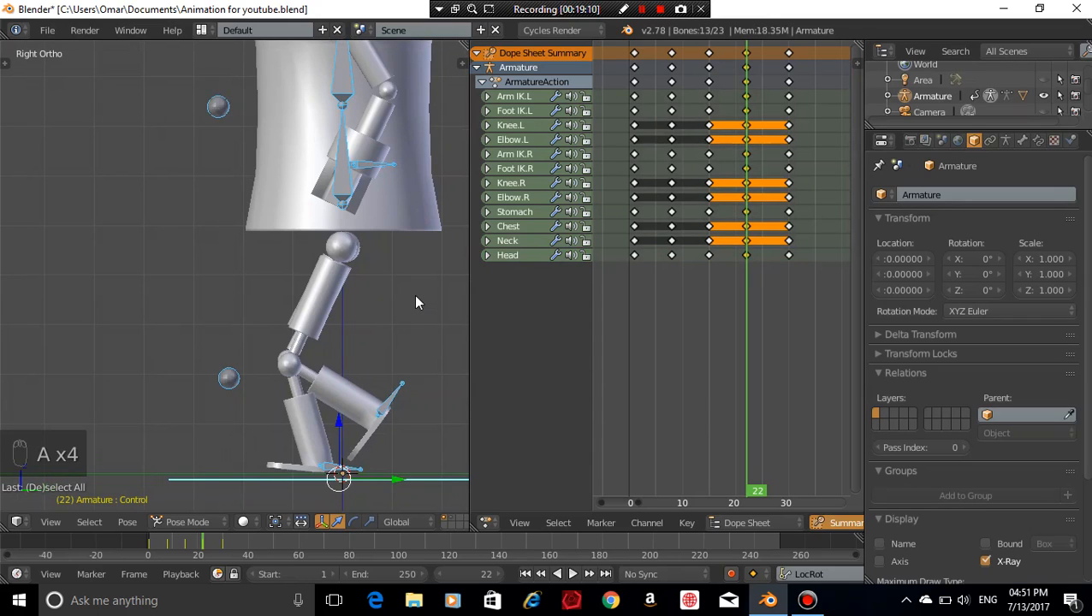
{"action": "key", "text": "alt+r"}
{"action": "key", "text": "alt+g"}
{"action": "key", "text": "a"}
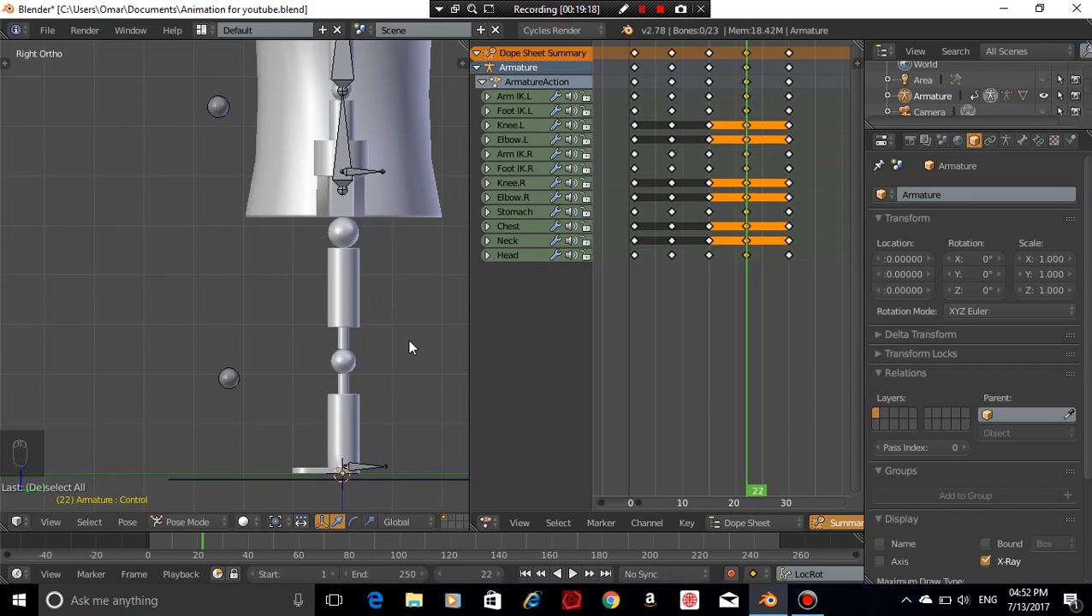
Undo the clearing of all control bones' location and rotation at frame 22
{"action": "middle_click_drag", "start_coordinate": [398, 363], "coordinate": [390, 310], "text": "shift"}
{"action": "scroll", "coordinate": [391, 310], "scroll_direction": "up", "scroll_amount": 1}
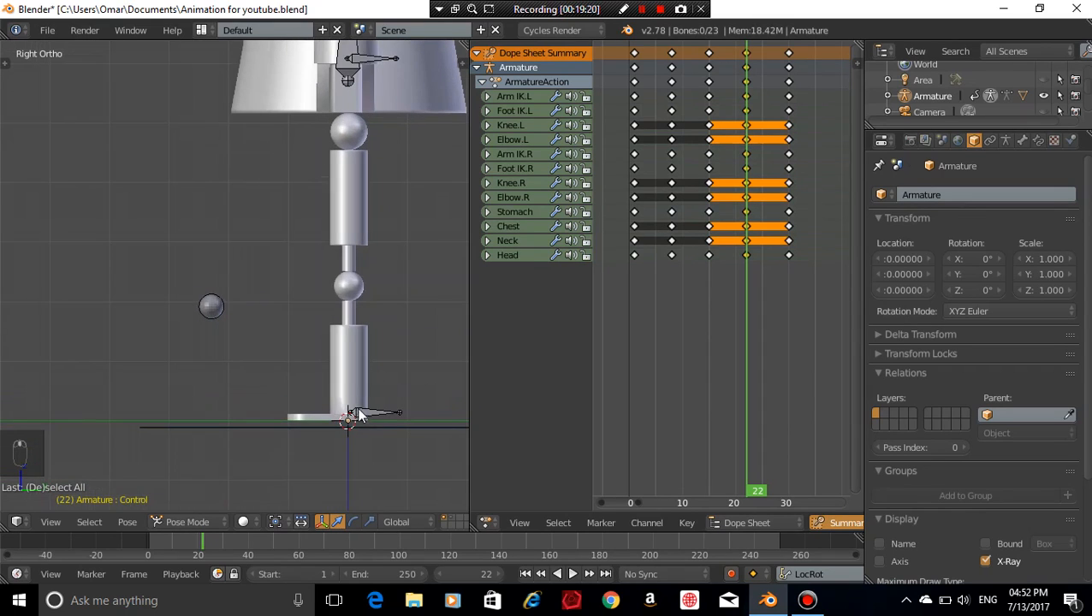
{"action": "right_click", "coordinate": [364, 413]}
{"action": "middle_click_drag", "start_coordinate": [387, 355], "coordinate": [309, 299], "text": "shift"}
{"action": "scroll", "coordinate": [309, 299], "scroll_direction": "up", "scroll_amount": 2}
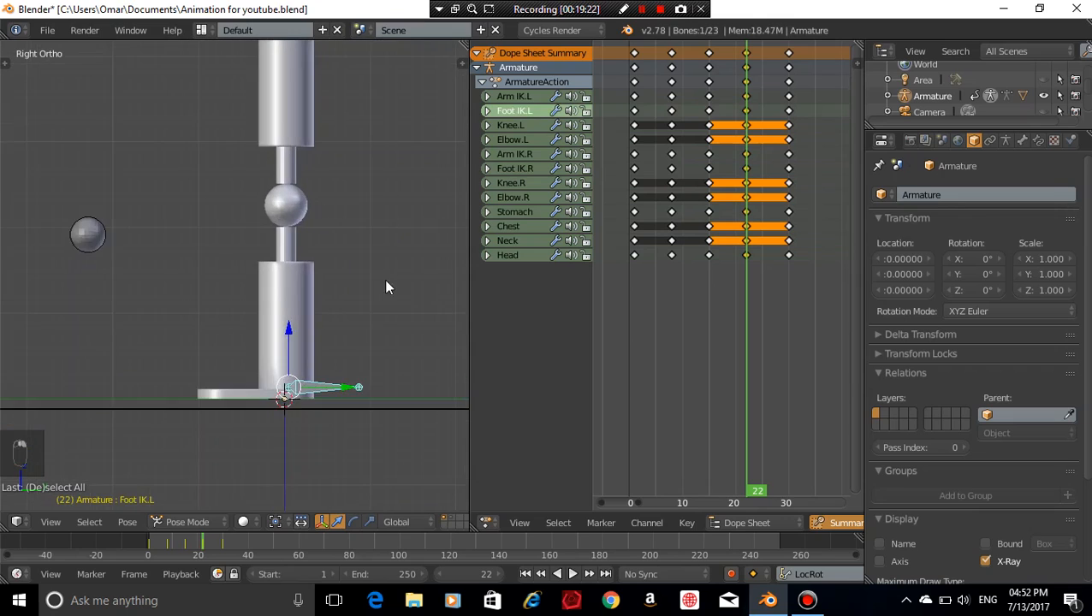
{"action": "middle_click_drag", "start_coordinate": [385, 279], "coordinate": [348, 336], "text": "shift"}
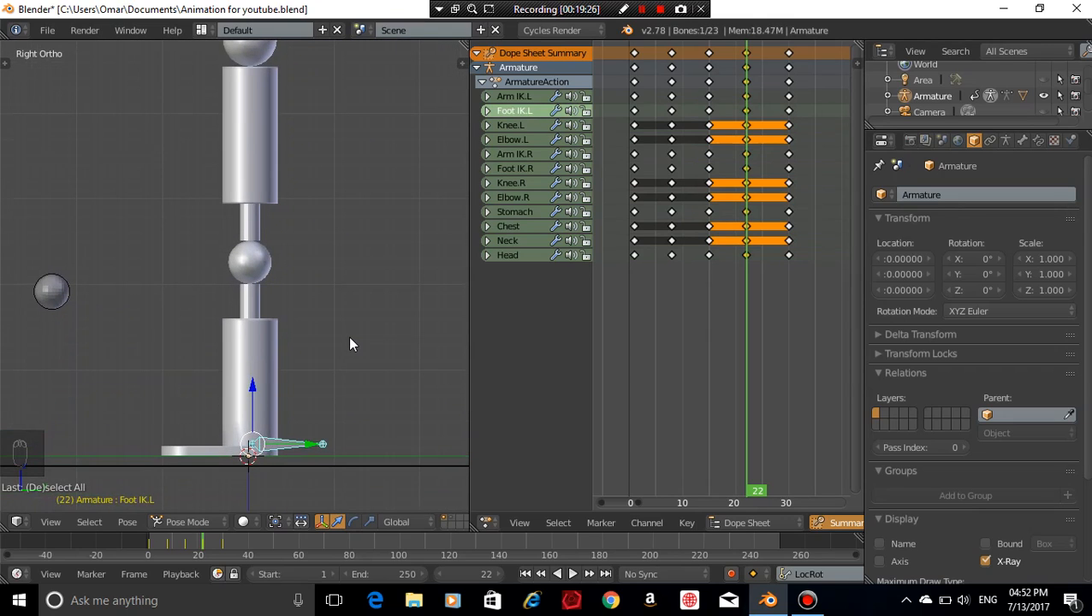
{"action": "scroll", "coordinate": [348, 336], "scroll_direction": "down", "scroll_amount": 3}
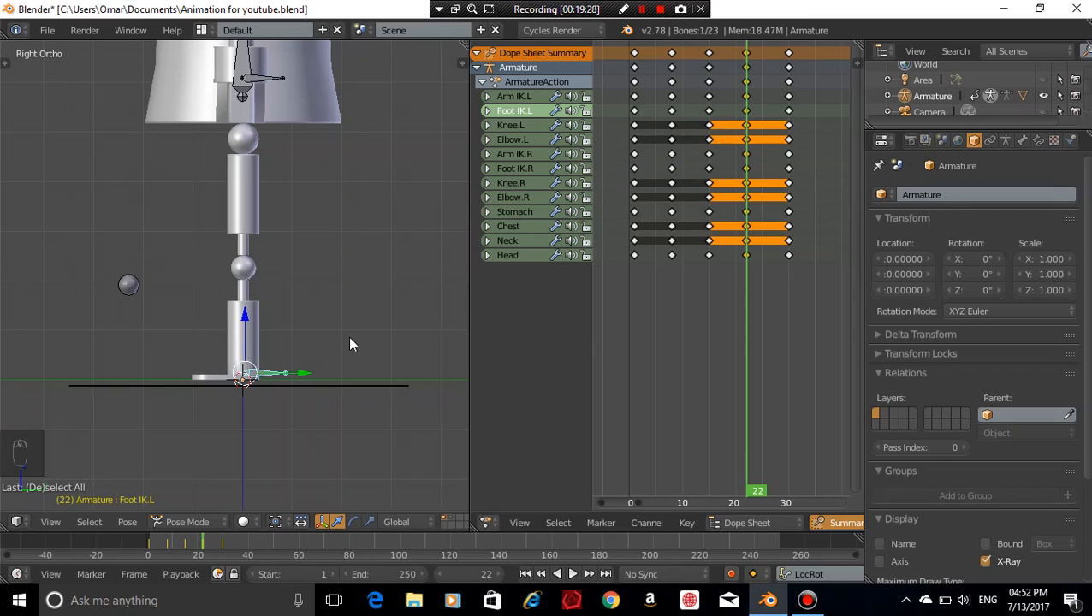
{"action": "key", "text": "ctrl+z"}
{"action": "key", "text": "ctrl+z"}
{"action": "key", "text": "ctrl+z"}
{"action": "key", "text": "ctrl+z"}
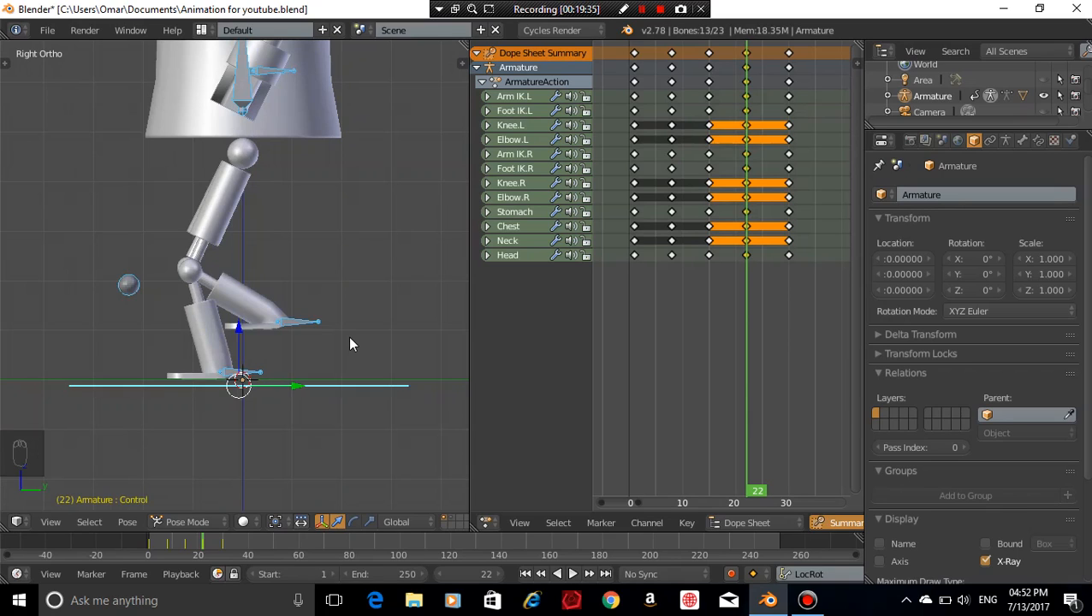
{"action": "scroll", "coordinate": [347, 335], "scroll_direction": "up", "scroll_amount": 1}
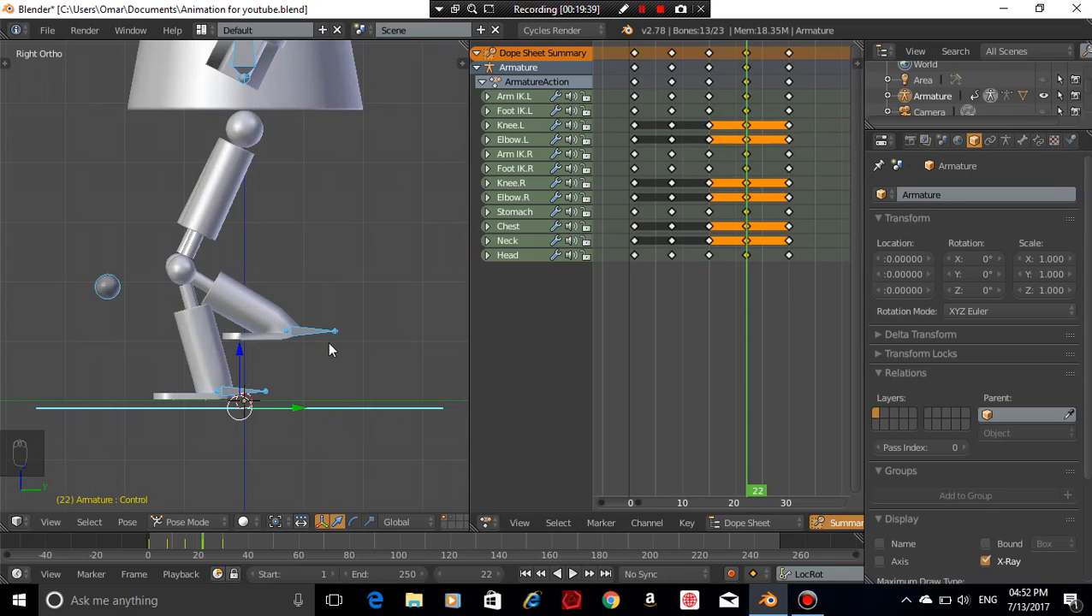
{"action": "key", "text": "ctrl+z"}
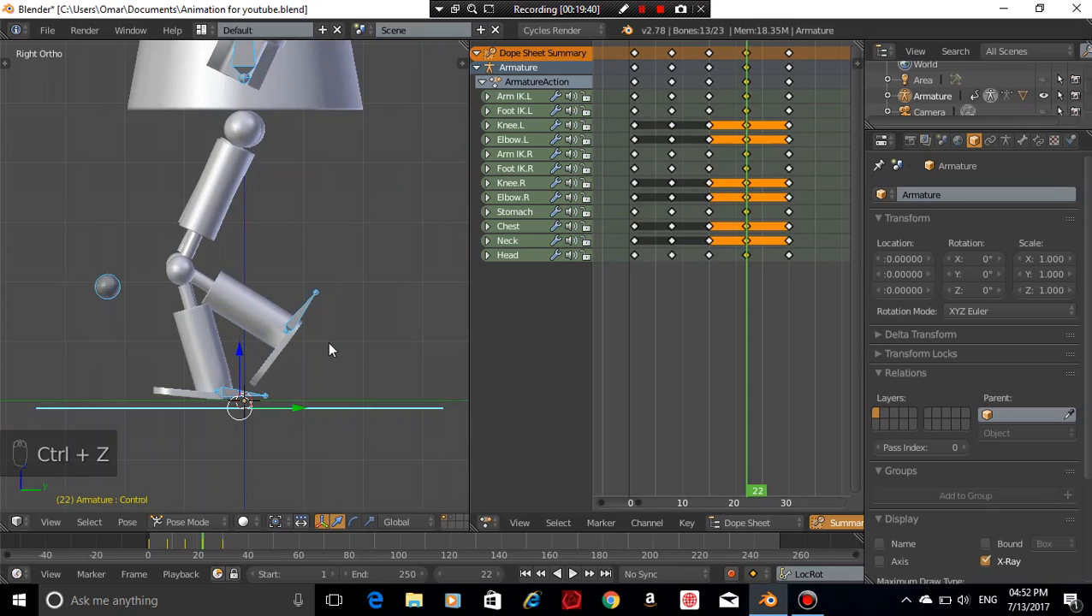
{"action": "key", "text": "alt+r"}
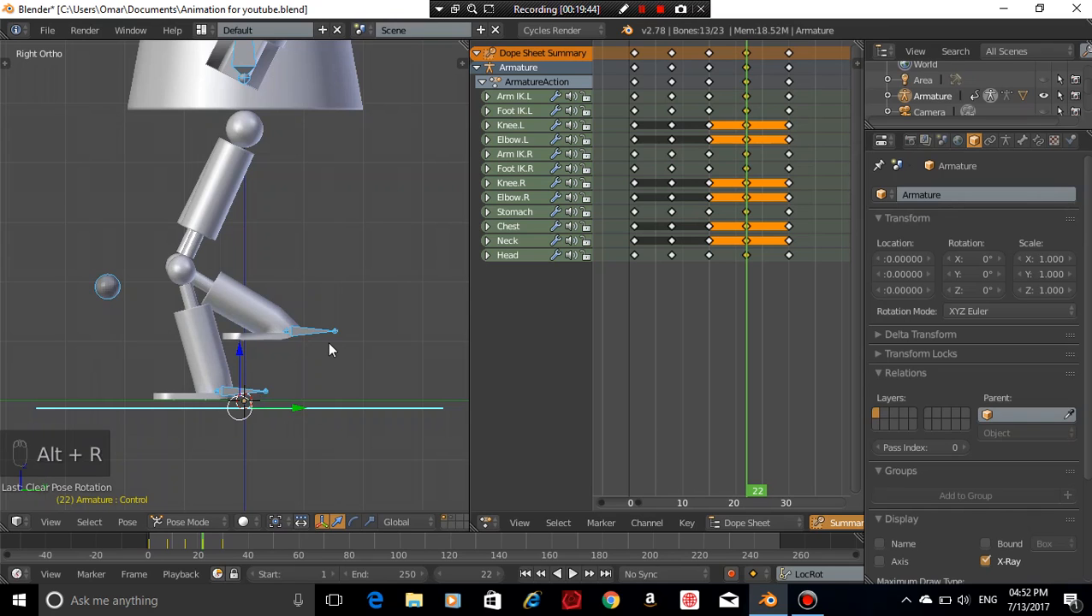
{"action": "key", "text": "ctrl+z"}
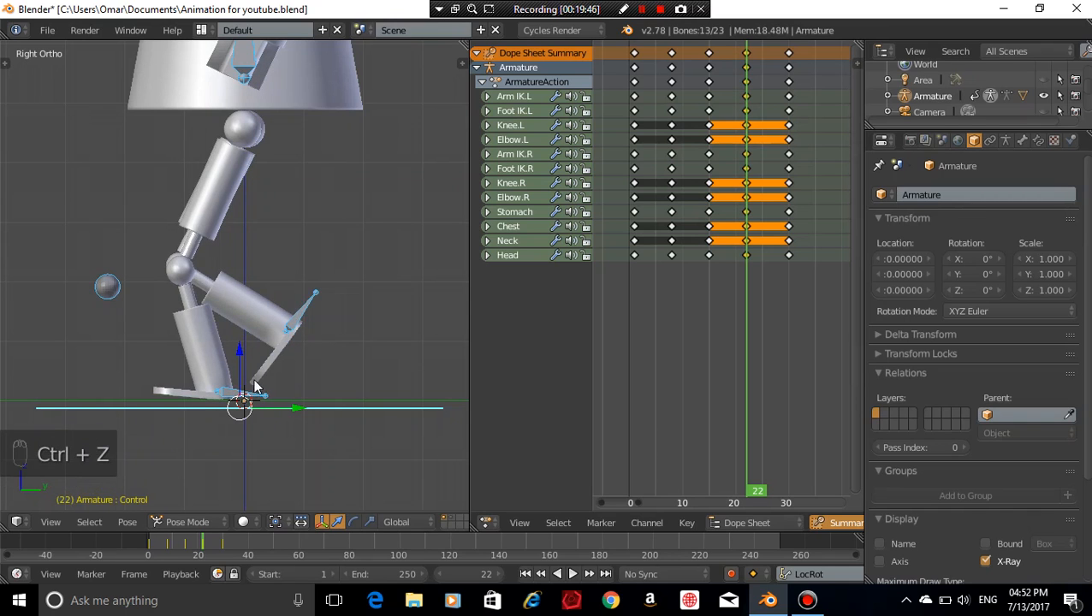
Rotate the raised foot's Foot IK.R bone level and lower it along the Z axis to the ground at frame 22
{"action": "middle_click_drag", "start_coordinate": [297, 348], "coordinate": [285, 368]}
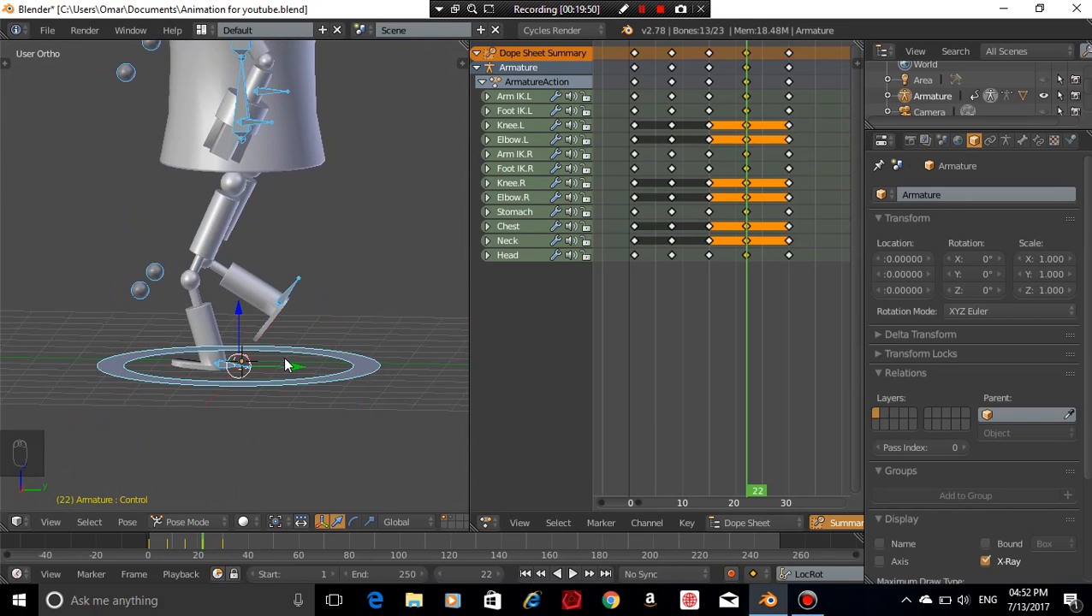
{"action": "key", "text": "KP_3"}
{"action": "scroll", "coordinate": [284, 357], "scroll_direction": "up", "scroll_amount": 2}
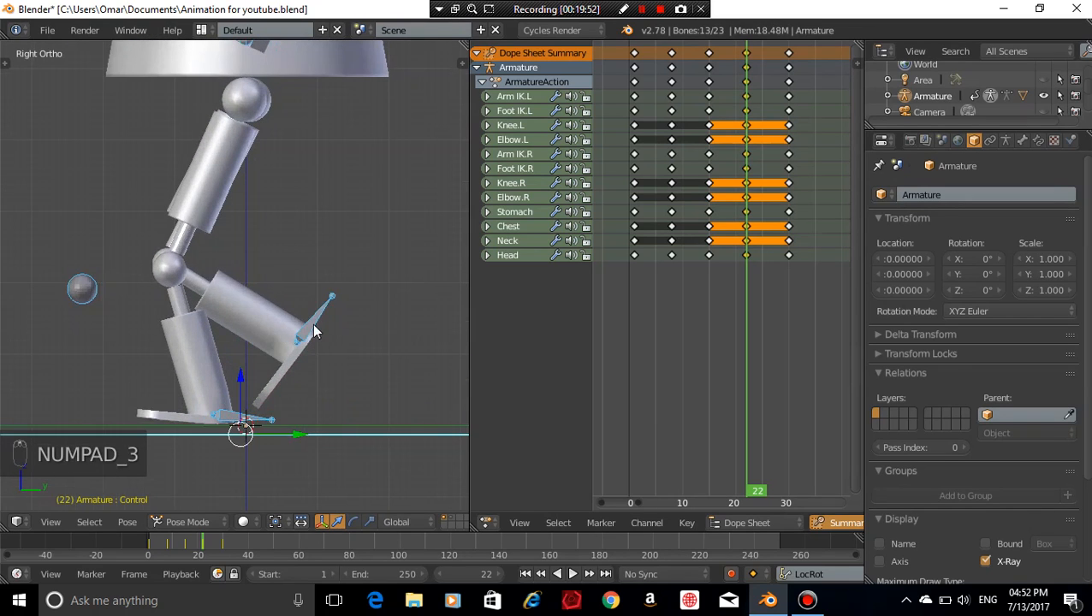
{"action": "right_click", "coordinate": [321, 332]}
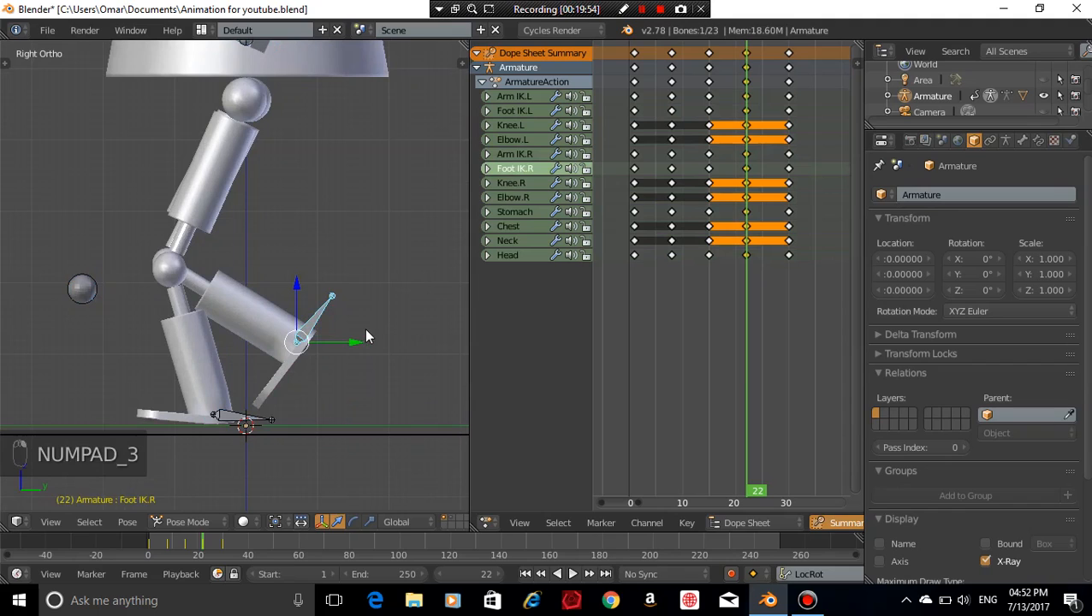
{"action": "key", "text": "r"}
{"action": "left_click", "coordinate": [371, 414]}
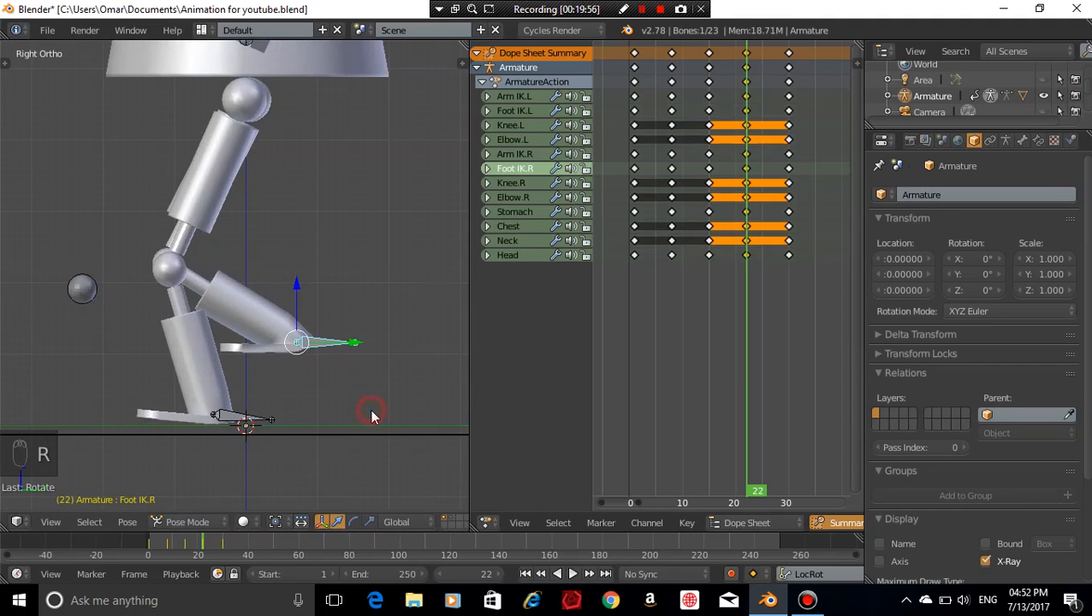
{"action": "key", "text": "g"}
{"action": "key", "text": "z"}
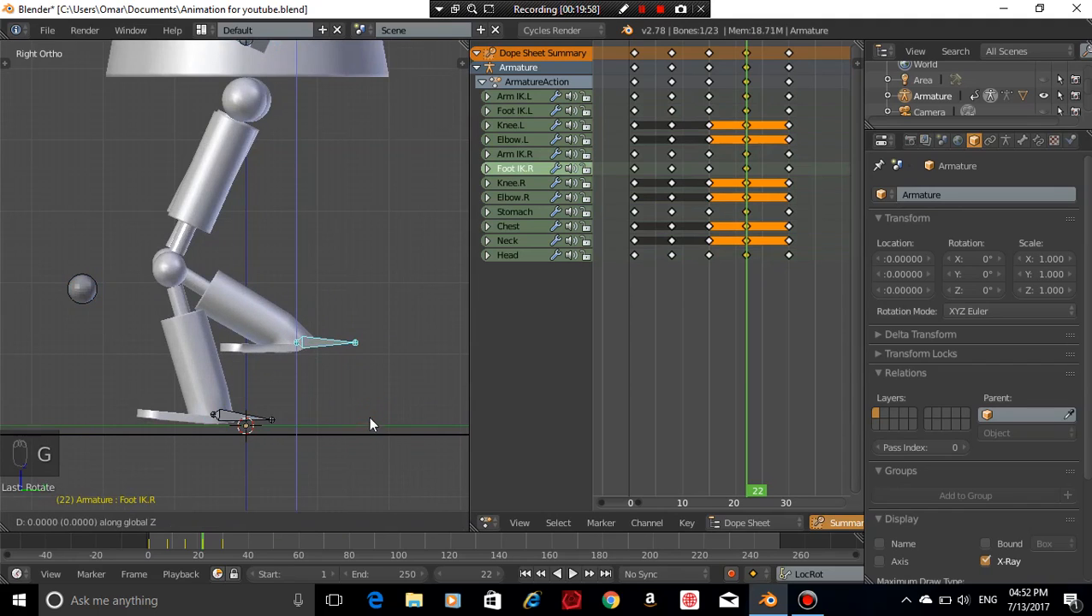
{"action": "left_click", "coordinate": [360, 498]}
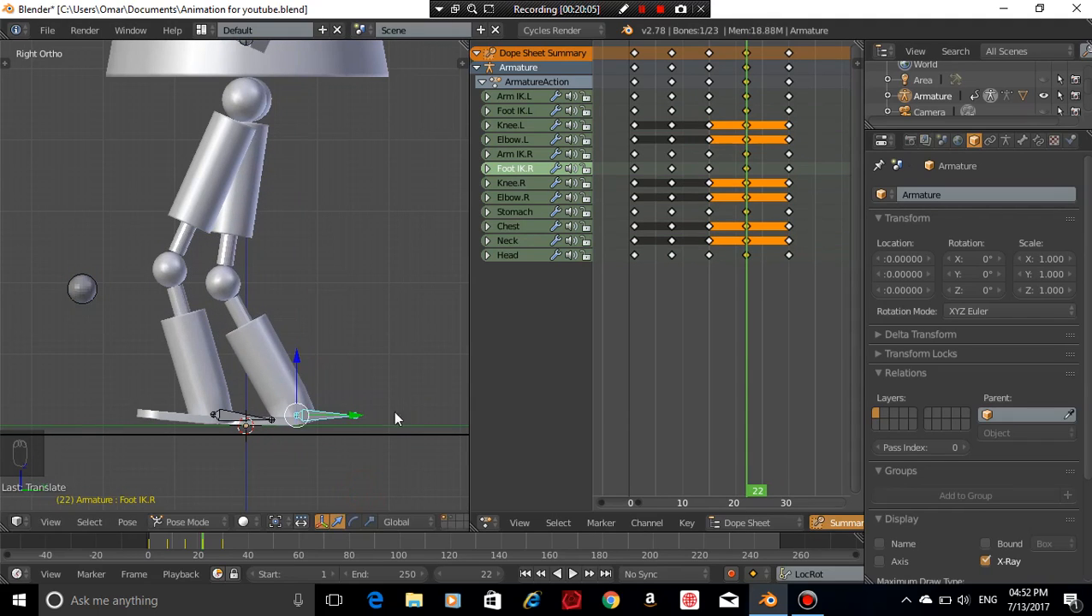
Try to tilt the Foot IK.R bone slightly and undo the rotation
{"action": "key", "text": "r"}
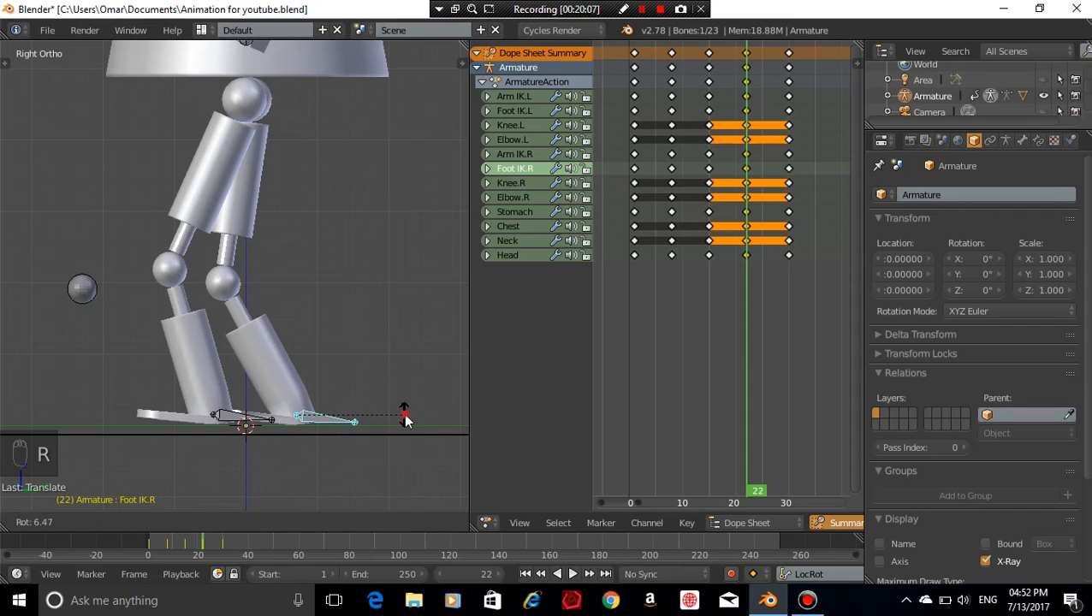
{"action": "right_click", "coordinate": [404, 416]}
{"action": "key", "text": "ctrl+z"}
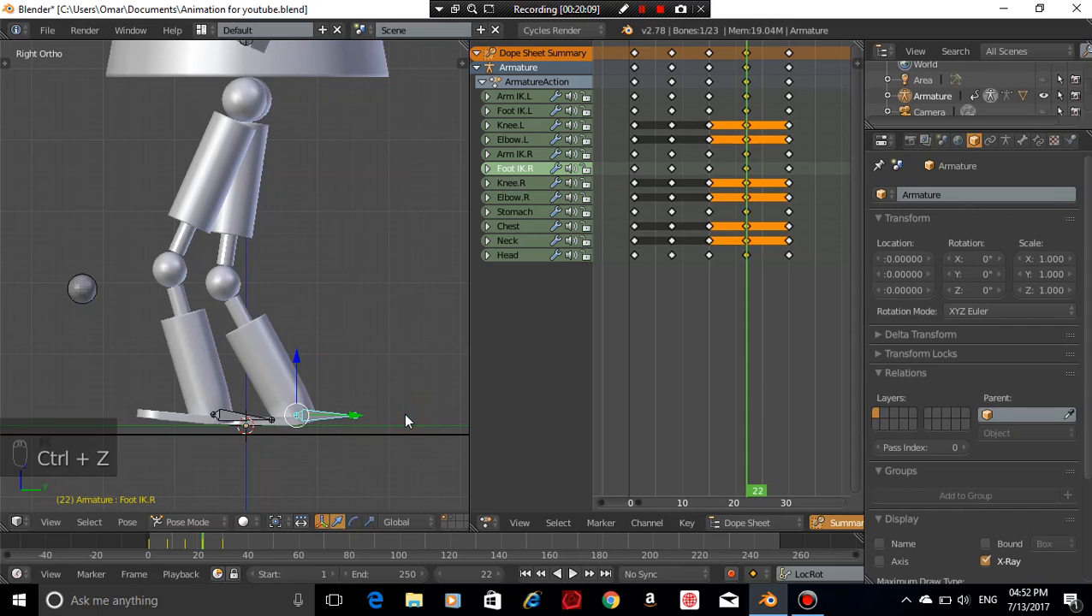
{"action": "scroll", "coordinate": [371, 339], "scroll_direction": "up", "scroll_amount": 4}
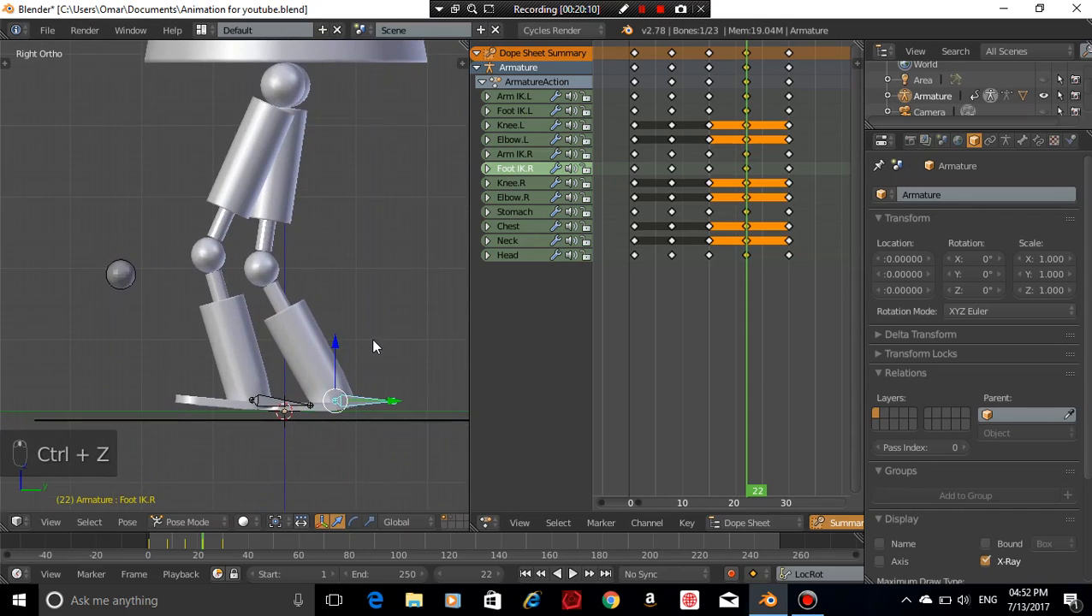
Move the Foot IK.L bone up and back off the ground at frame 22, and rotate it about -40° so the toes point down
{"action": "right_click", "coordinate": [289, 431]}
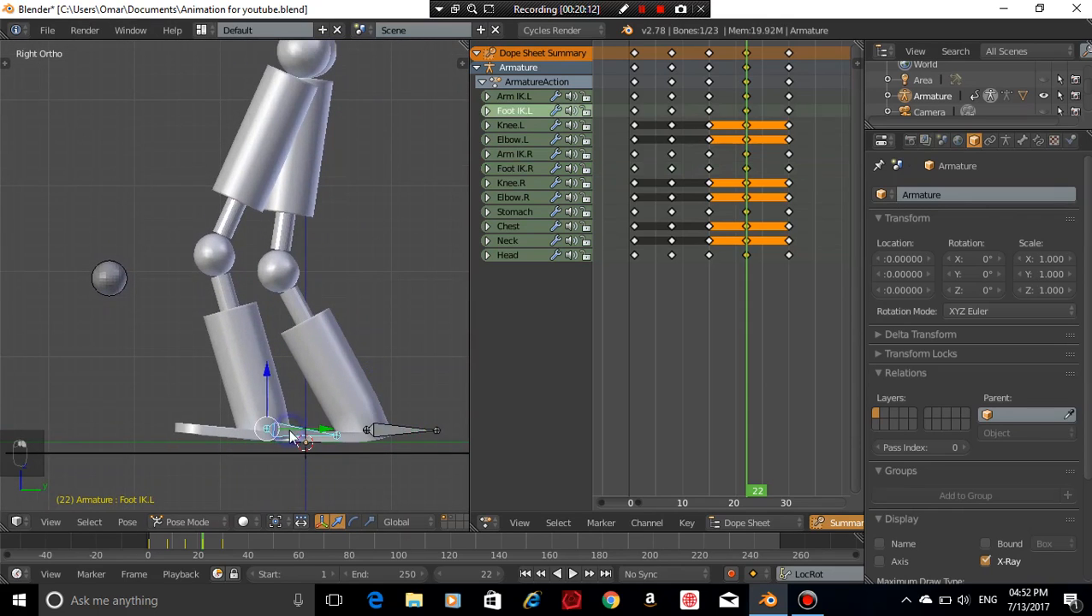
{"action": "scroll", "coordinate": [370, 295], "scroll_direction": "down", "scroll_amount": 2}
{"action": "key", "text": "g"}
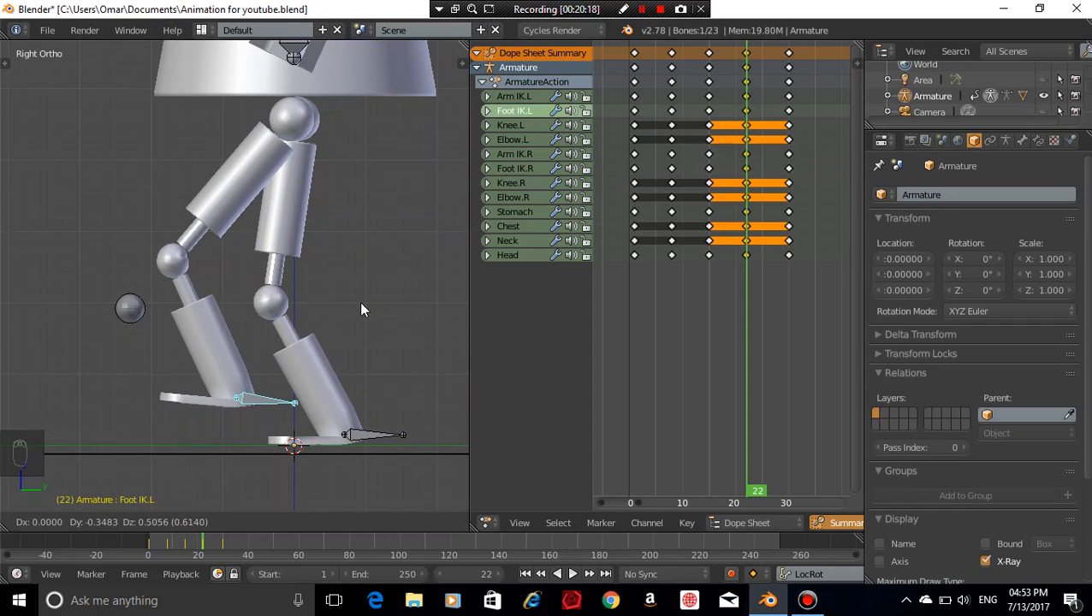
{"action": "left_click", "coordinate": [359, 308]}
{"action": "key", "text": "r"}
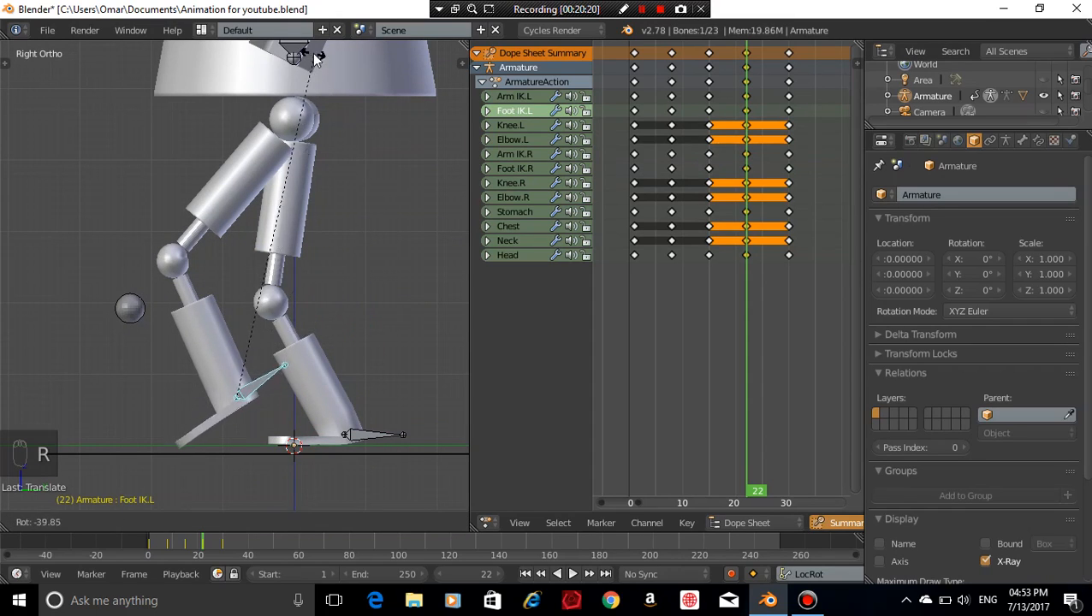
{"action": "left_click", "coordinate": [302, 470]}
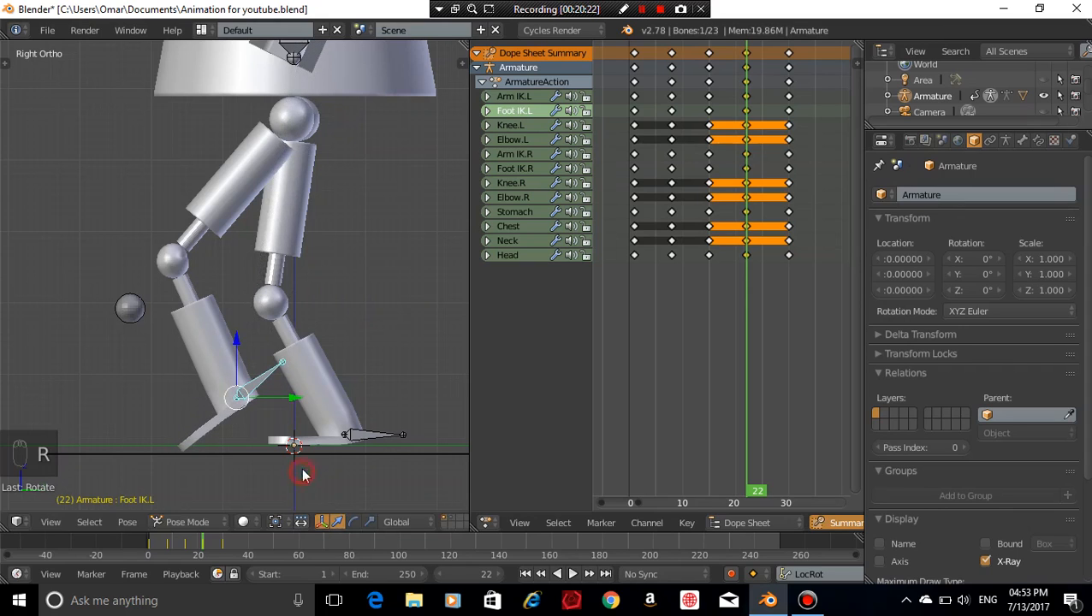
Raise the Foot IK.L bone about 0.3 along the global Z axis and fine-tune its rotation
{"action": "key", "text": "g"}
{"action": "key", "text": "z"}
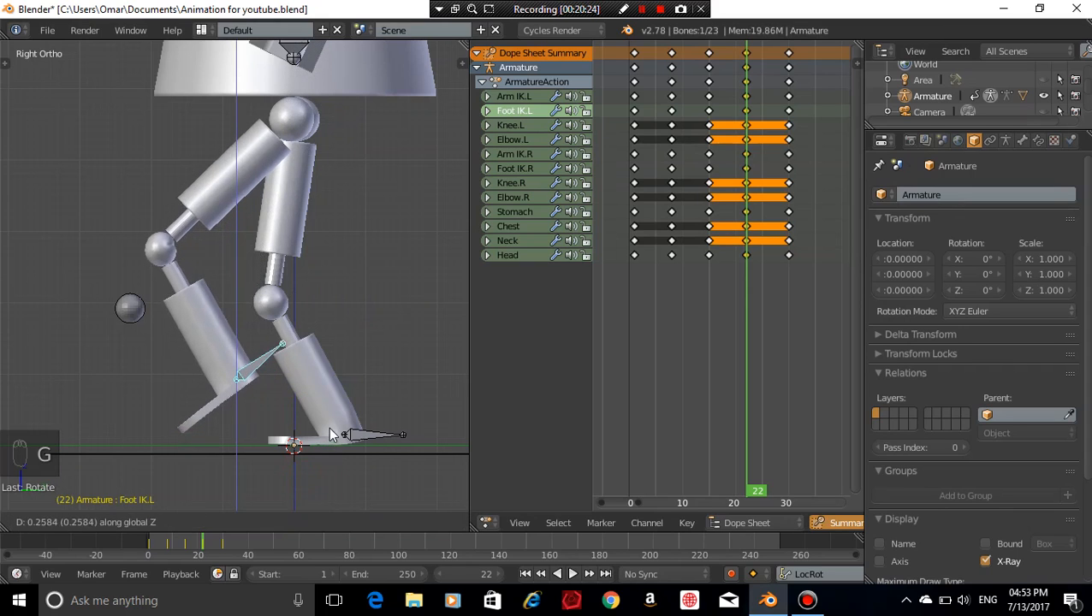
{"action": "left_click", "coordinate": [328, 426]}
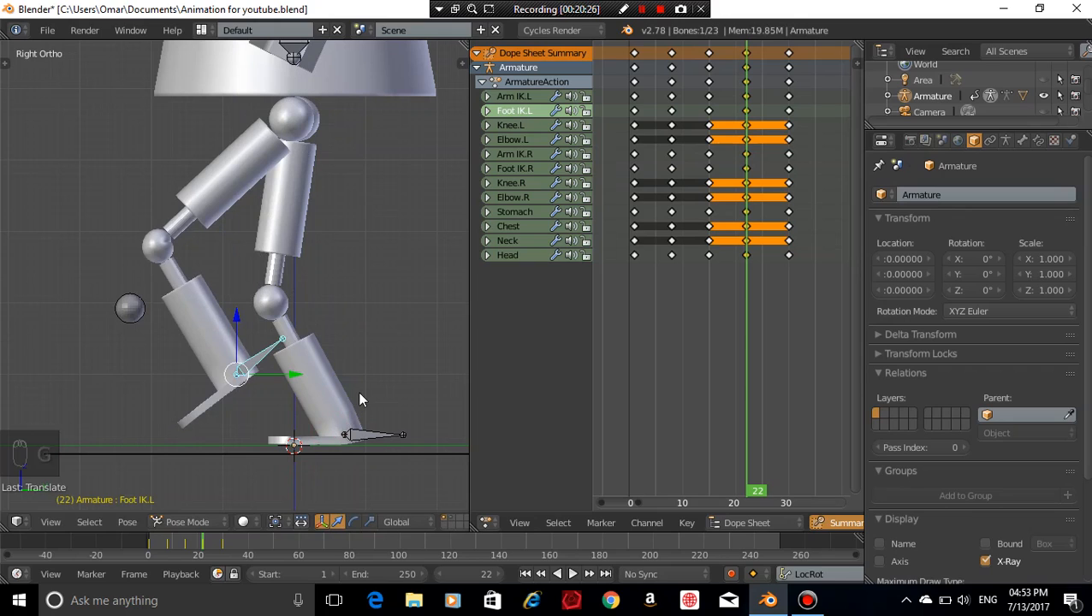
{"action": "key", "text": "r"}
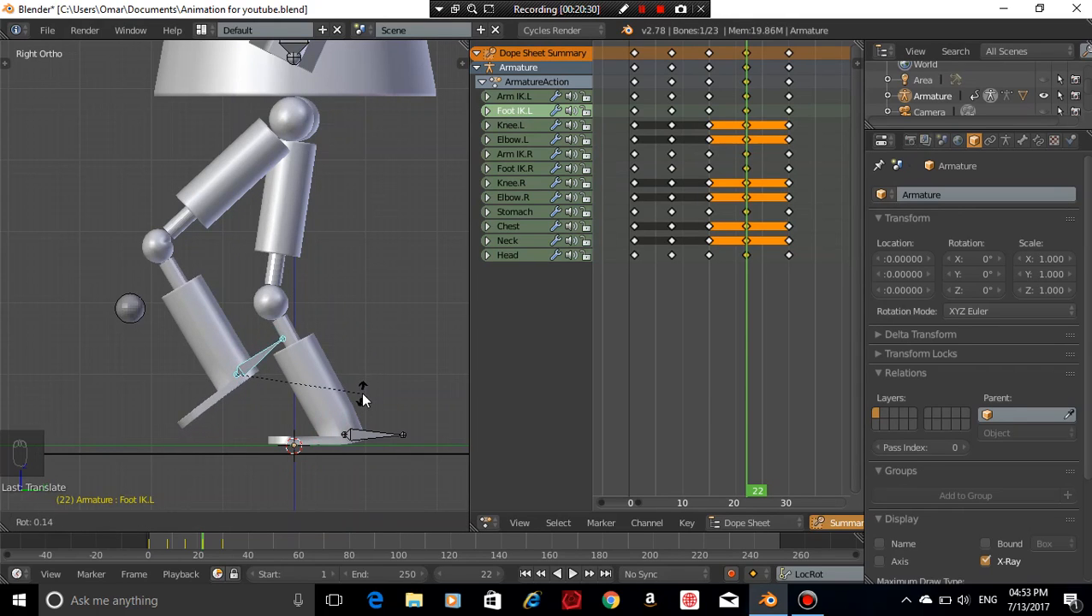
{"action": "left_click", "coordinate": [363, 398]}
Examine the legs and the lifted foot at frame 22 from an angle, close up and in the right side view
{"action": "middle_click_drag", "start_coordinate": [363, 399], "coordinate": [414, 403]}
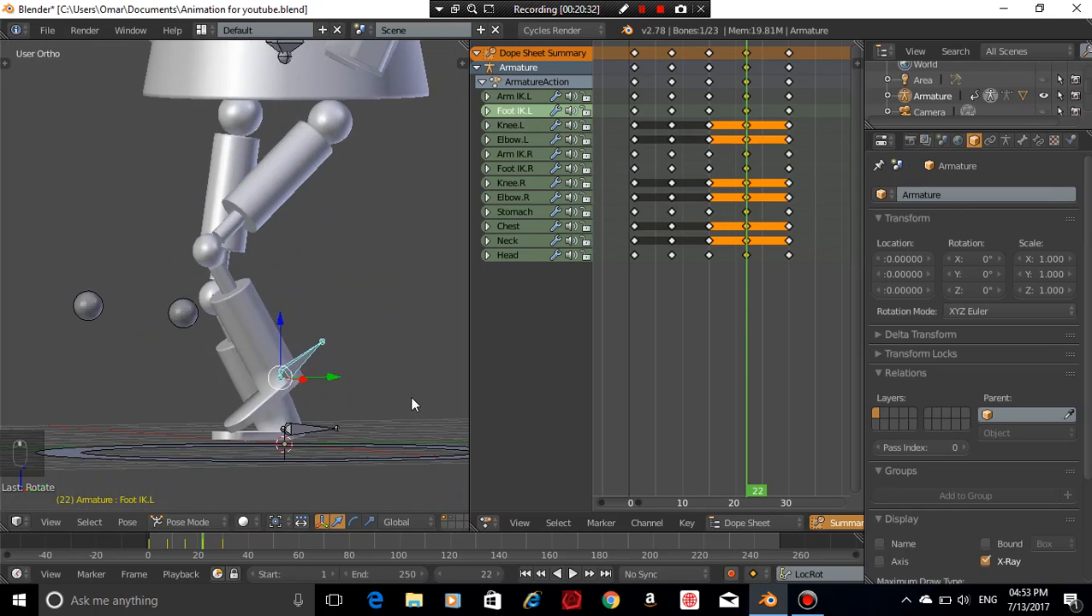
{"action": "key", "text": "KP_3"}
{"action": "scroll", "coordinate": [368, 432], "scroll_direction": "up", "scroll_amount": 4}
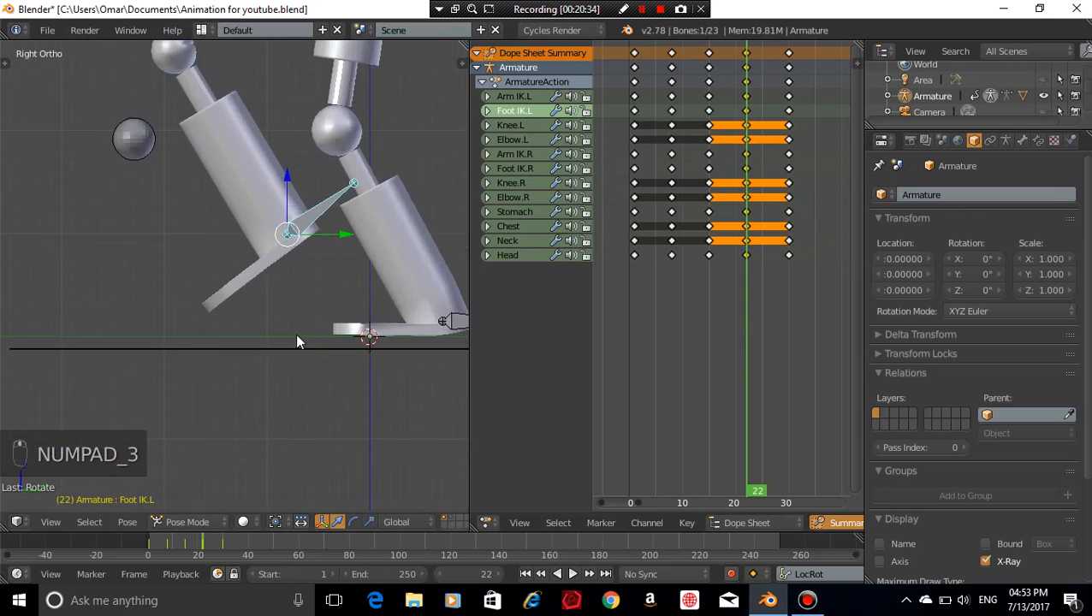
{"action": "middle_click_drag", "start_coordinate": [256, 352], "coordinate": [331, 316]}
{"action": "scroll", "coordinate": [334, 376], "scroll_direction": "down", "scroll_amount": 3}
{"action": "key", "text": "KP_3"}
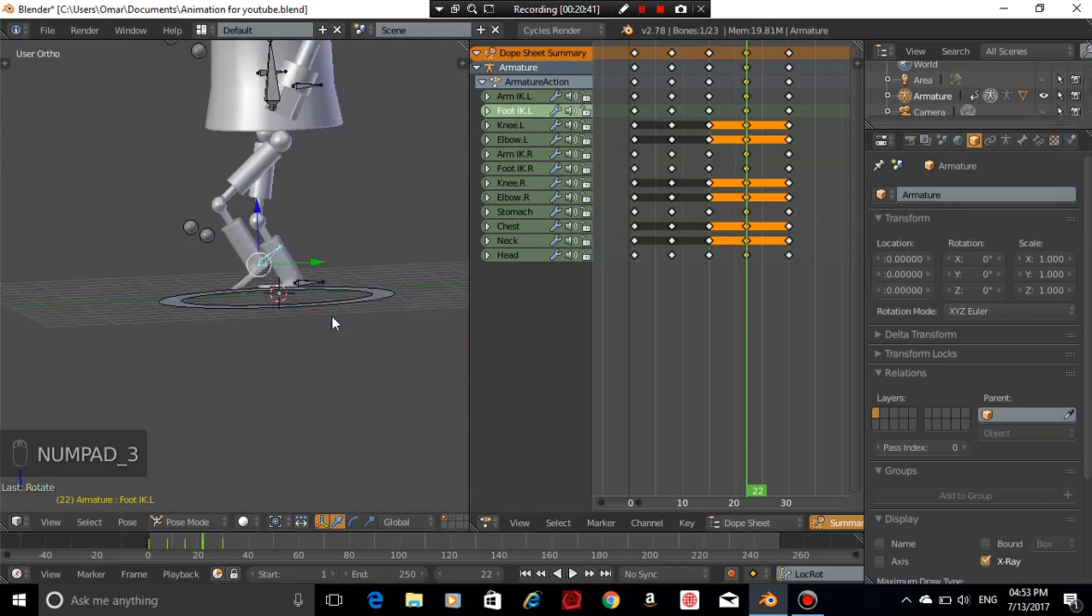
{"action": "scroll", "coordinate": [327, 314], "scroll_direction": "up", "scroll_amount": 2}
{"action": "scroll", "coordinate": [276, 380], "scroll_direction": "up", "scroll_amount": 4, "text": "shift"}
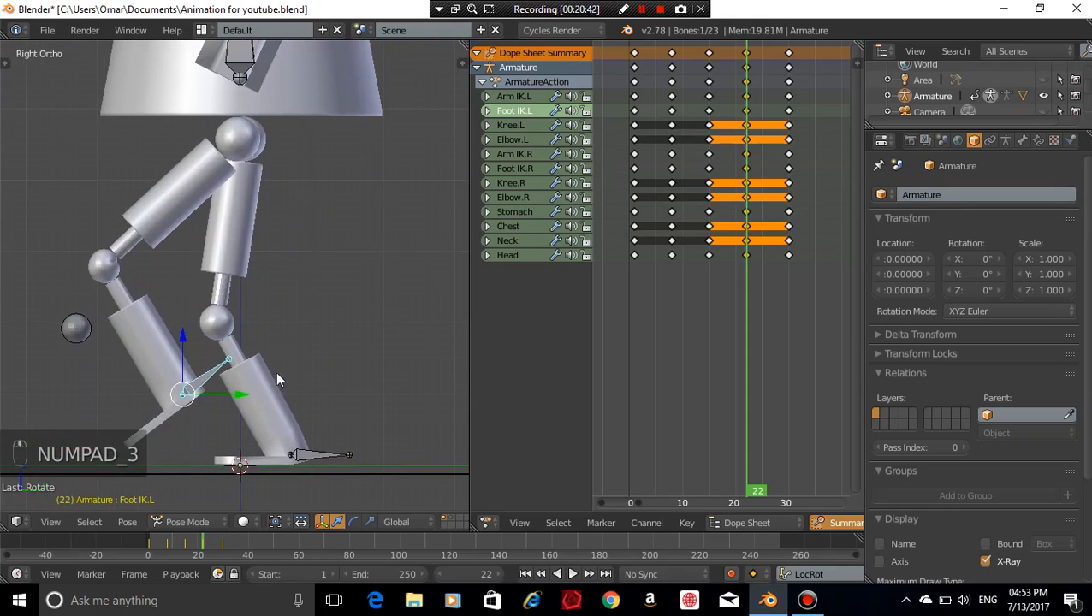
Save the project over the existing file Animation for youtube.blend
{"action": "key", "text": "ctrl+s"}
{"action": "left_click", "coordinate": [303, 331]}
{"action": "scroll", "coordinate": [316, 239], "scroll_direction": "down", "scroll_amount": 4}
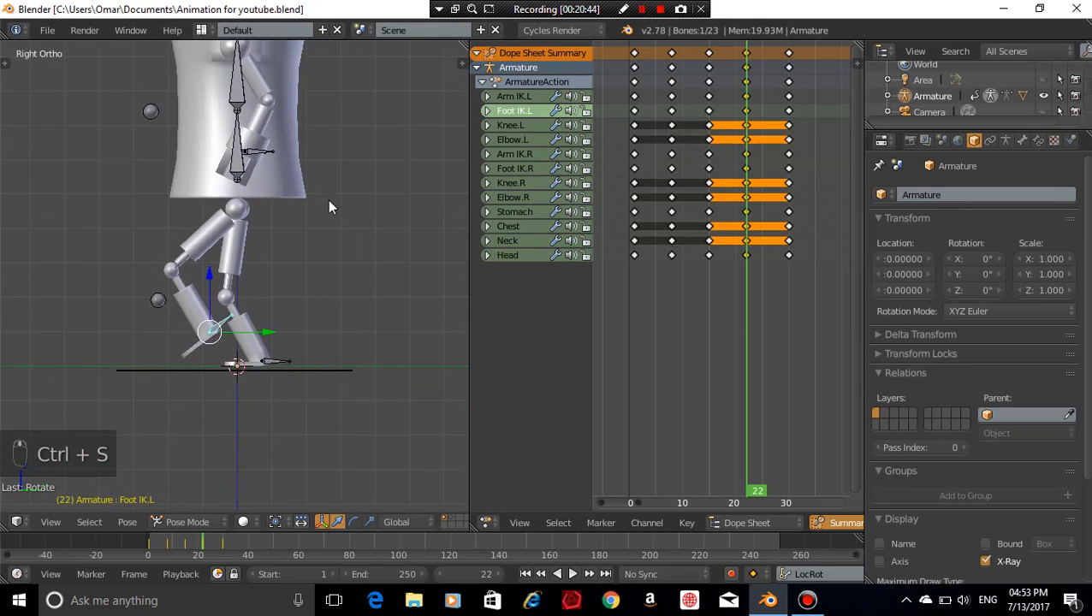
{"action": "scroll", "coordinate": [370, 270], "scroll_direction": "up", "scroll_amount": 2}
{"action": "mouse_move", "coordinate": [371, 270]}
{"action": "middle_mouse_down"}
{"action": "mouse_move", "coordinate": [422, 279]}
{"action": "mouse_move", "coordinate": [399, 275]}
{"action": "mouse_move", "coordinate": [373, 374]}
{"action": "mouse_move", "coordinate": [386, 231]}
{"action": "mouse_move", "coordinate": [363, 278]}
{"action": "middle_mouse_up"}
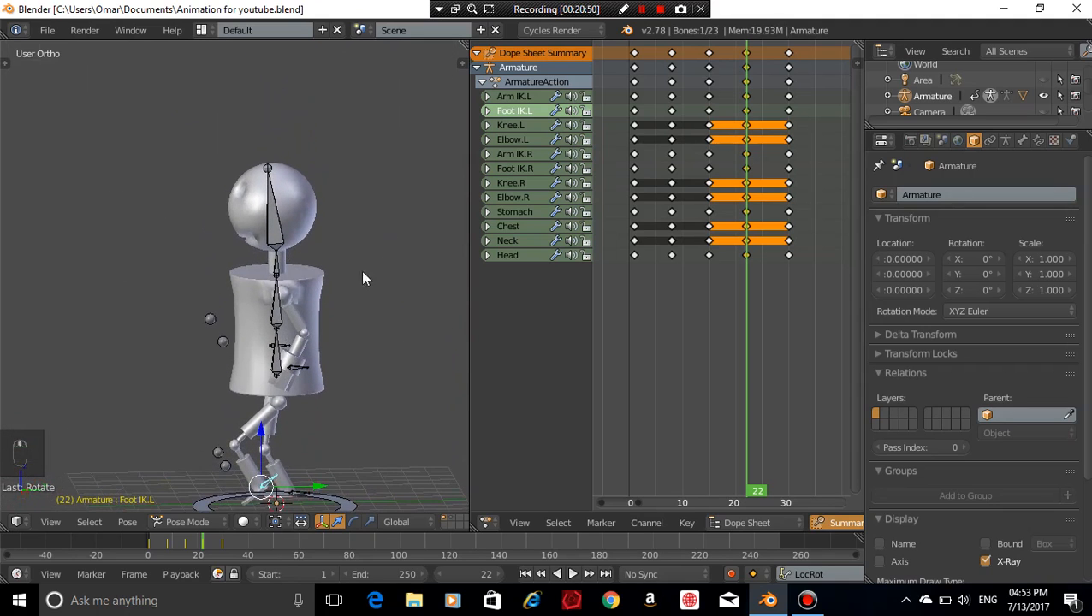
{"action": "scroll", "coordinate": [287, 236], "scroll_direction": "down", "scroll_amount": 2}
{"action": "scroll", "coordinate": [343, 321], "scroll_direction": "up", "scroll_amount": 3}
{"action": "scroll", "coordinate": [348, 325], "scroll_direction": "down", "scroll_amount": 4}
{"action": "key", "text": "ctrl+s"}
{"action": "key", "text": "ctrl+s"}
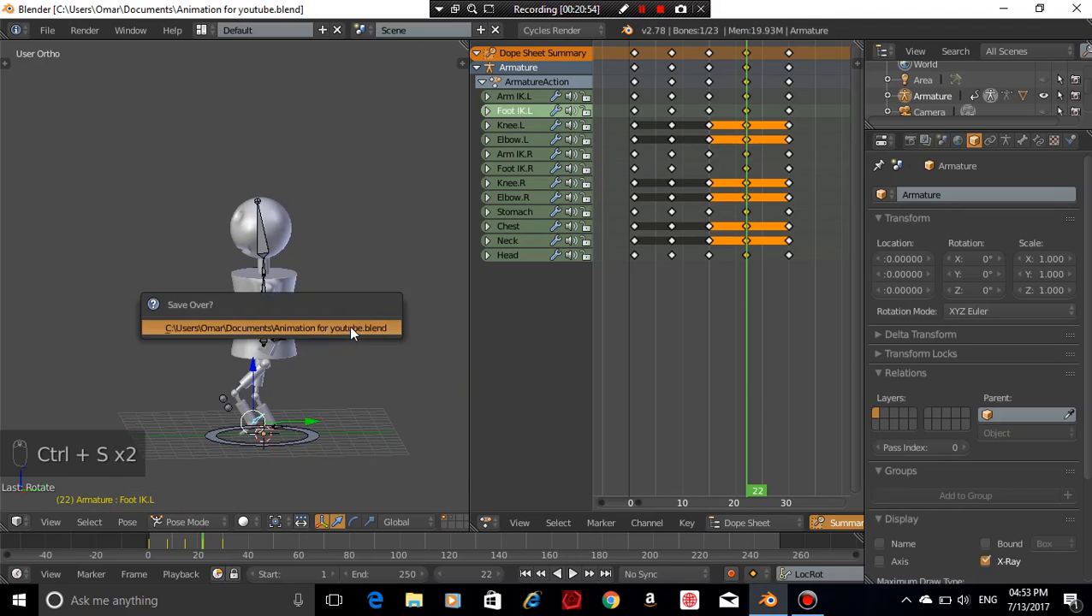
{"action": "left_click", "coordinate": [350, 328]}
{"action": "key", "text": "ctrl+s"}
{"action": "left_click", "coordinate": [349, 328]}
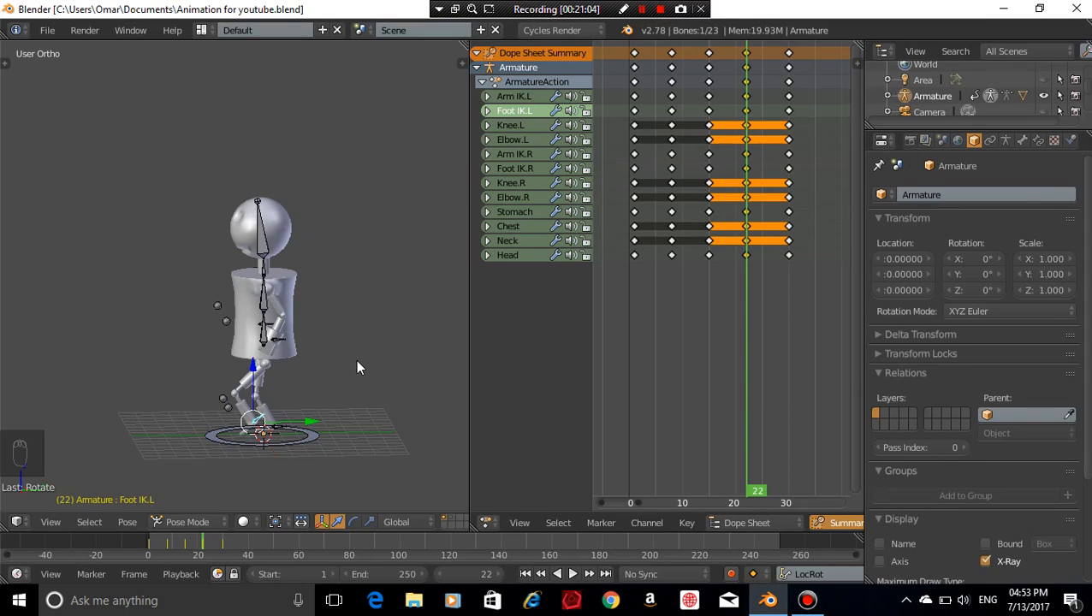
Select all bones except the Control bone at the feet and insert a keyframe for them at frame 22
{"action": "key", "text": "a"}
{"action": "key", "text": "a"}
{"action": "key", "text": "a"}
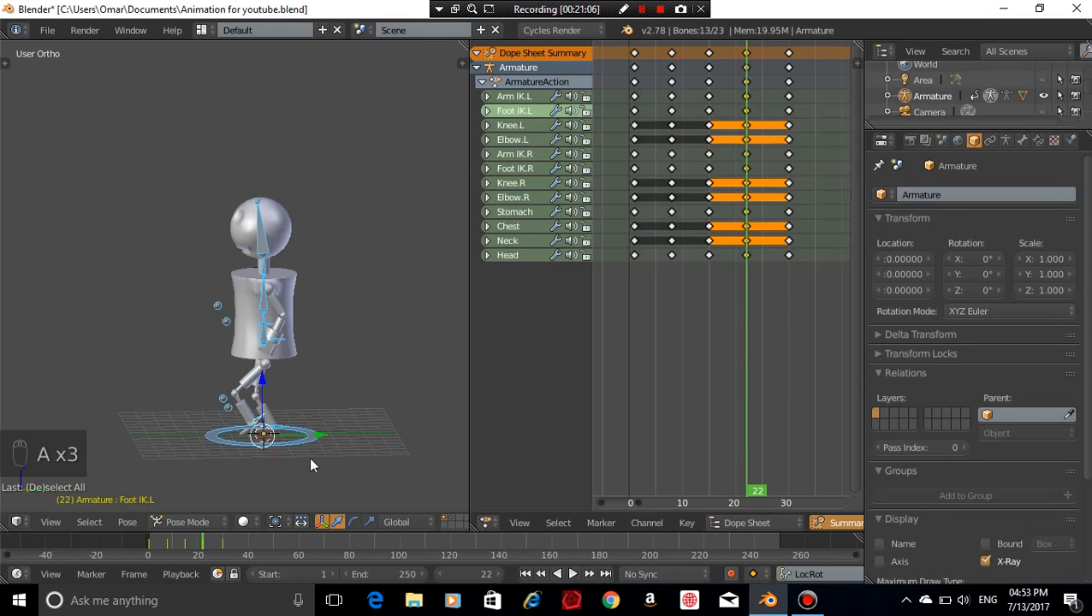
{"action": "right_click", "coordinate": [304, 440], "text": "shift"}
{"action": "right_click", "coordinate": [304, 440], "text": "shift"}
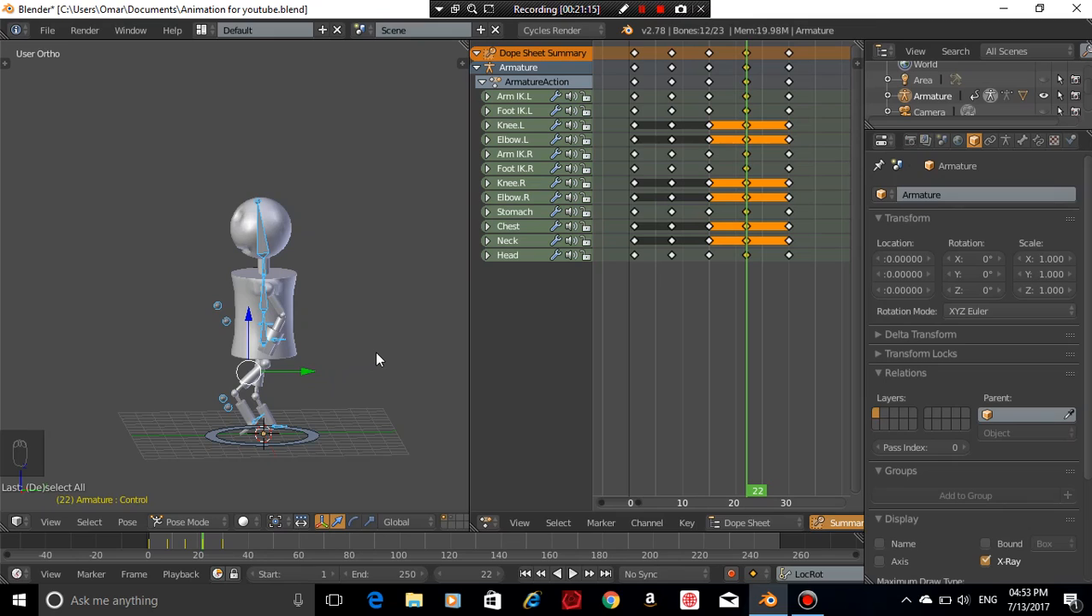
{"action": "key", "text": "i"}
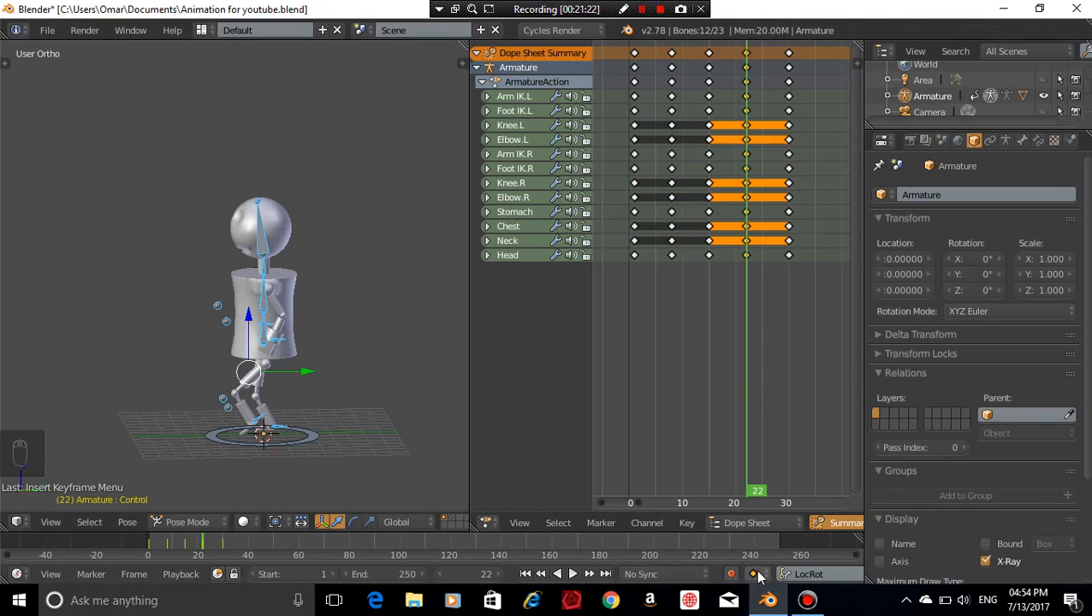
Choose LocRot as the active keying set for the keyframes
{"action": "scroll", "coordinate": [753, 574], "scroll_direction": "down", "scroll_amount": 4}
{"action": "scroll", "coordinate": [758, 576], "scroll_direction": "down", "scroll_amount": 4}
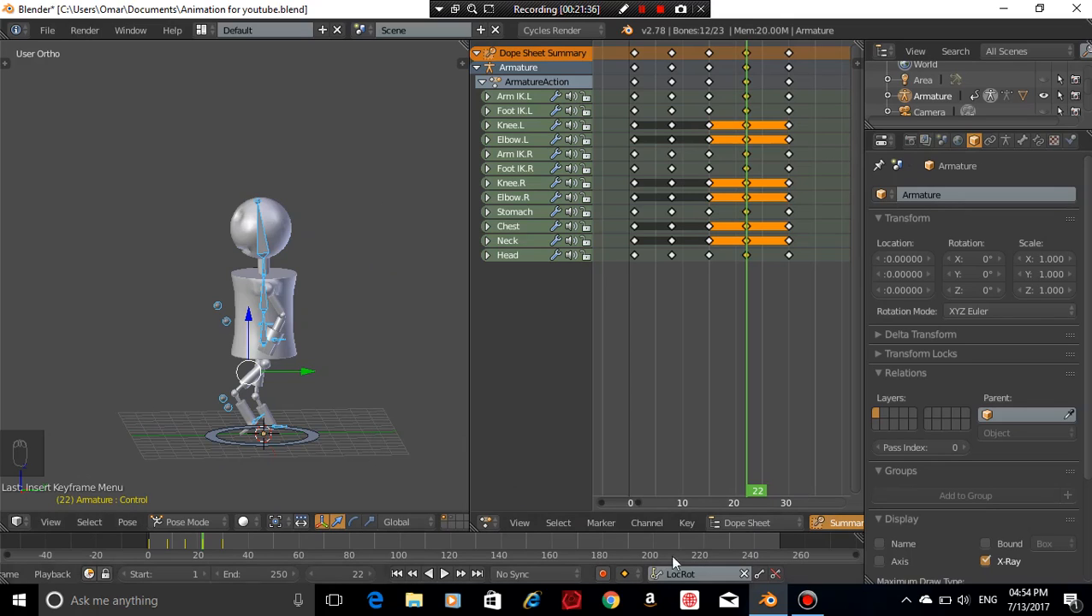
{"action": "left_click", "coordinate": [700, 575]}
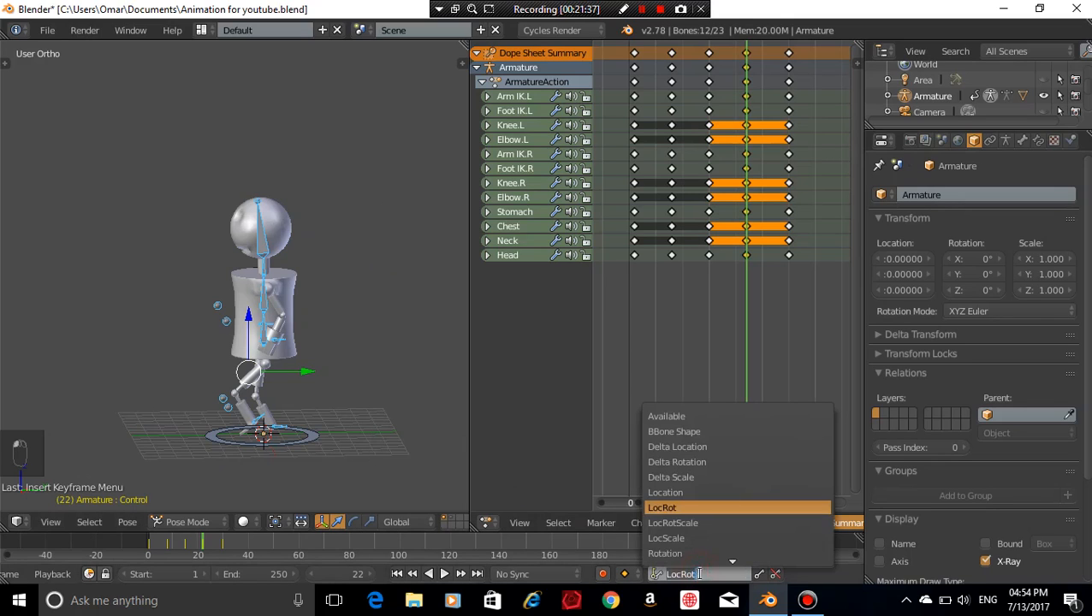
{"action": "left_click", "coordinate": [697, 508]}
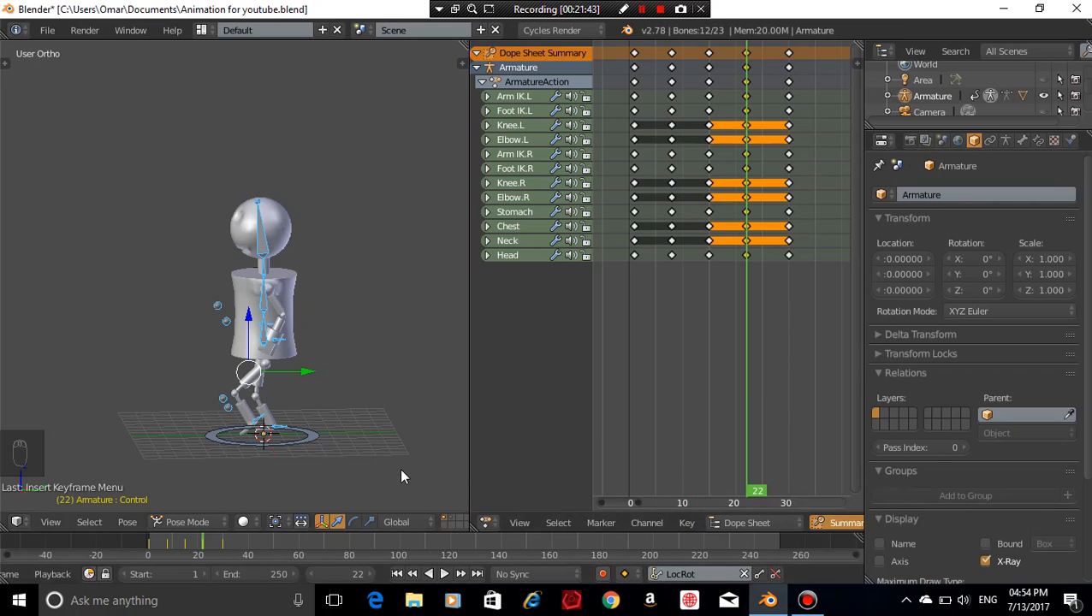
Set the animation's end frame to 30
{"action": "scroll", "coordinate": [349, 428], "scroll_direction": "down", "scroll_amount": 1}
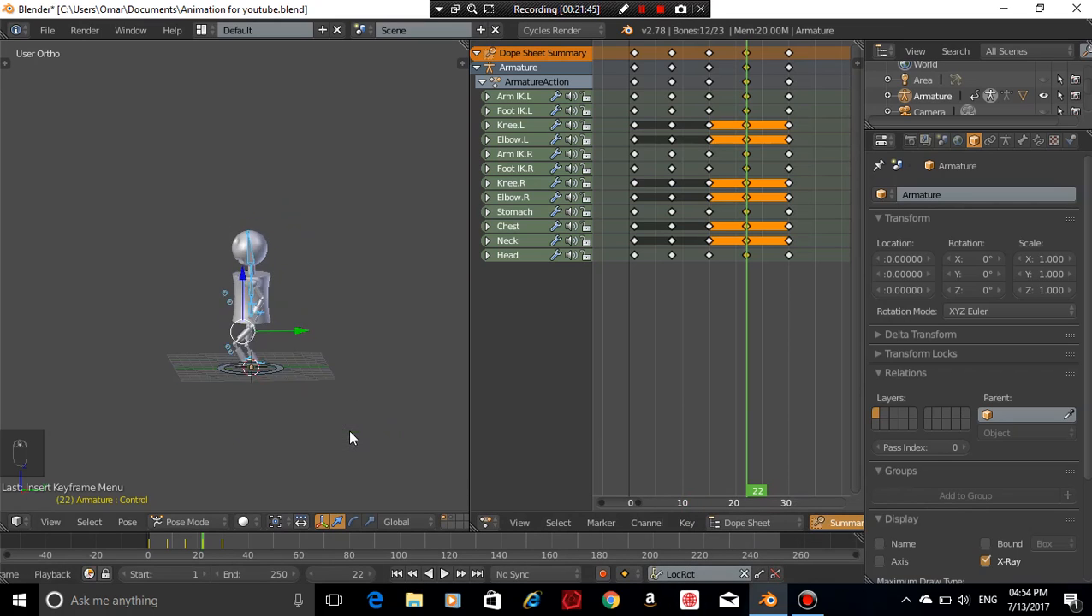
{"action": "scroll", "coordinate": [349, 437], "scroll_direction": "up", "scroll_amount": 3}
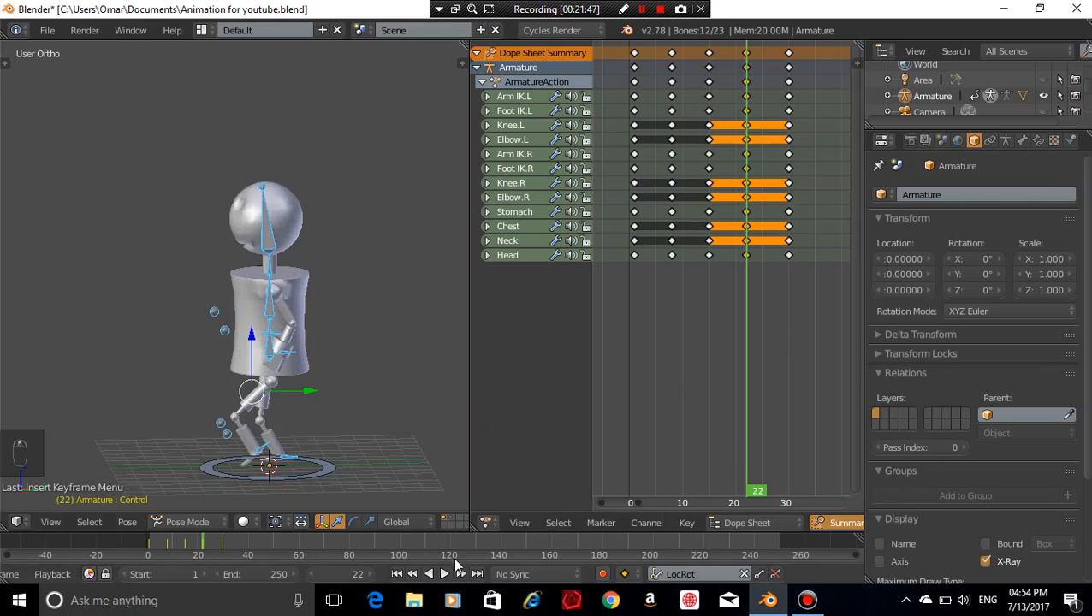
{"action": "scroll", "coordinate": [518, 524], "scroll_direction": "down", "scroll_amount": 2}
{"action": "scroll", "coordinate": [590, 445], "scroll_direction": "up", "scroll_amount": 1}
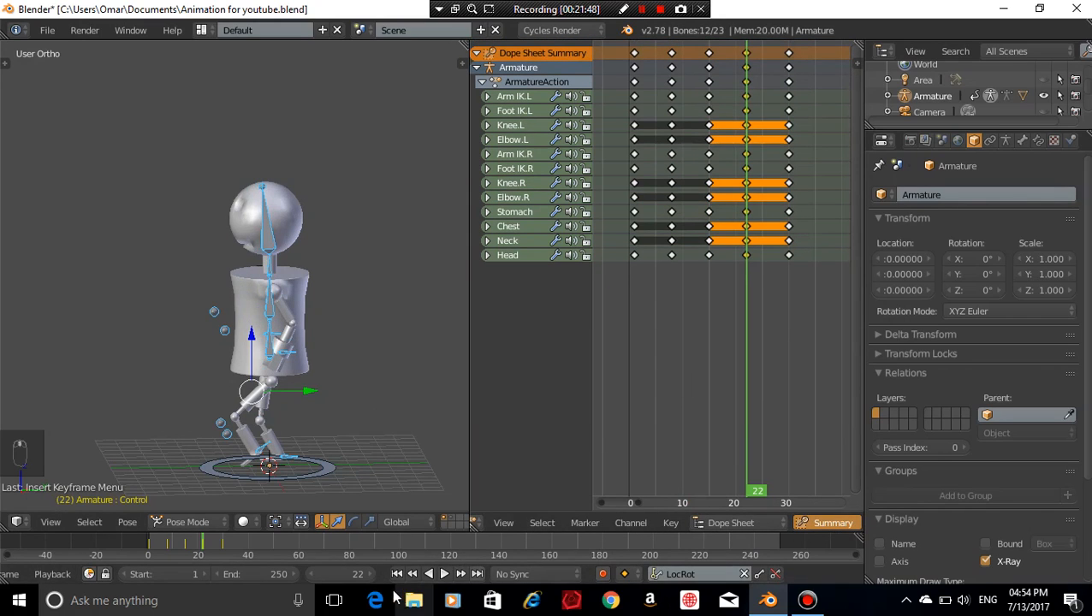
{"action": "left_click", "coordinate": [275, 568]}
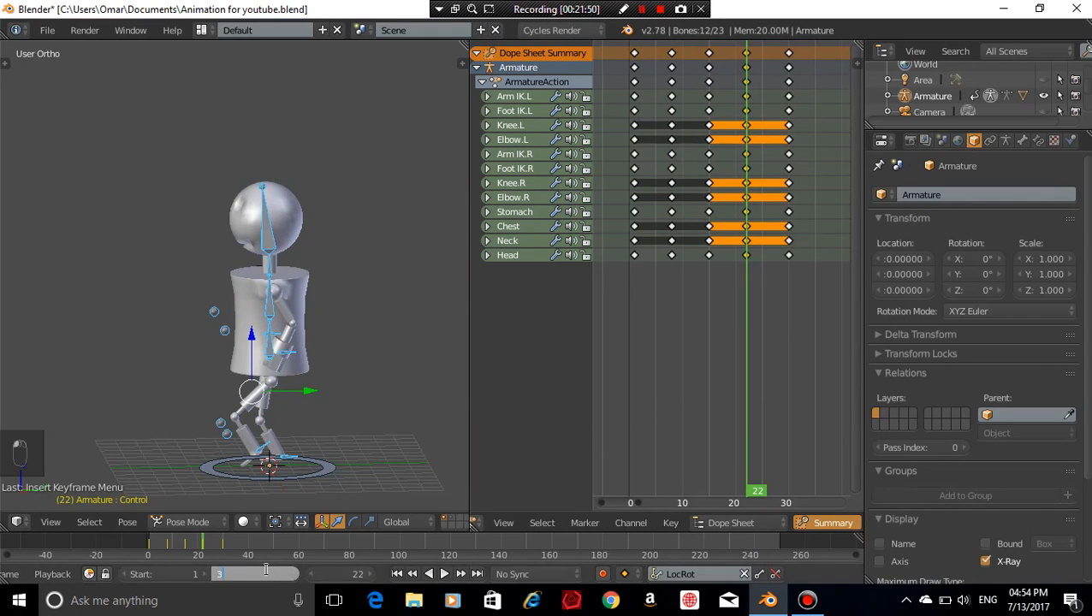
{"action": "key", "text": "Return"}
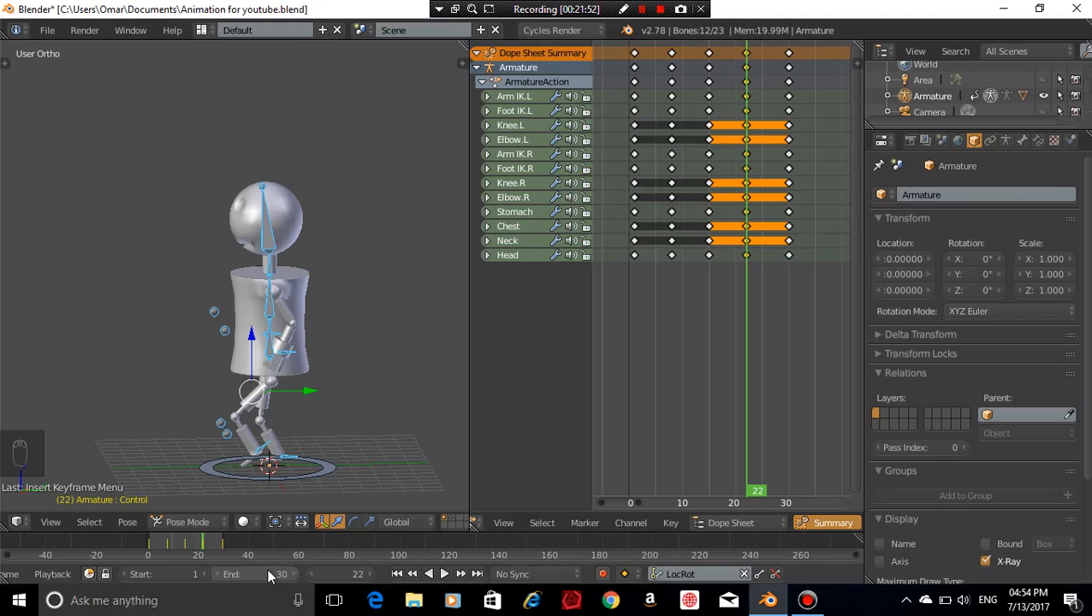
Go to frame 1, play the walk animation from there and stop the playback
{"action": "left_click", "coordinate": [354, 574]}
{"action": "type", "text": "1"}
{"action": "key", "text": "Return"}
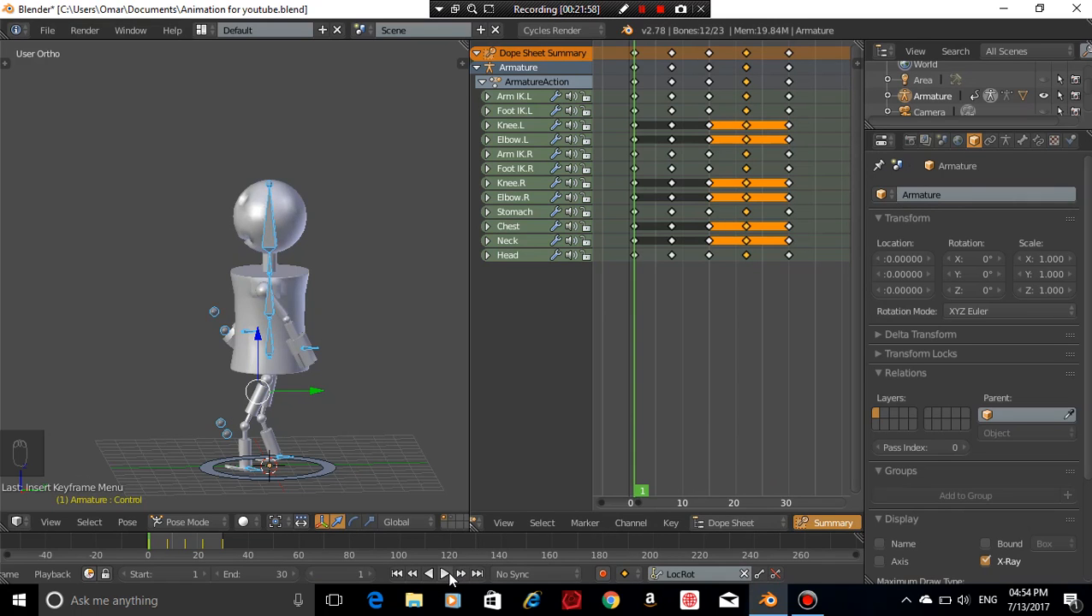
{"action": "left_click", "coordinate": [446, 576]}
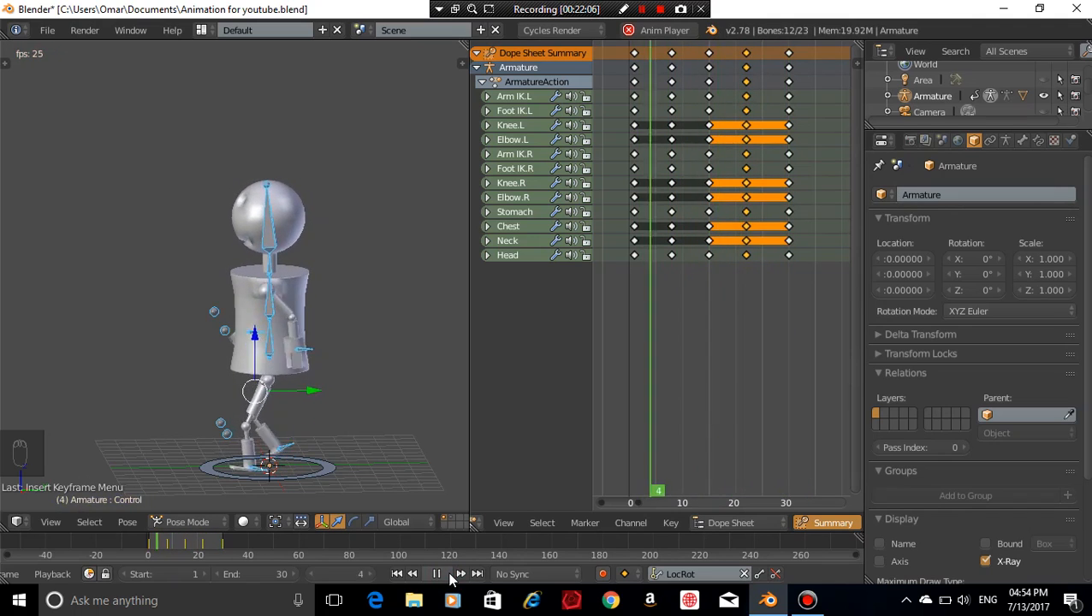
{"action": "left_click", "coordinate": [438, 574]}
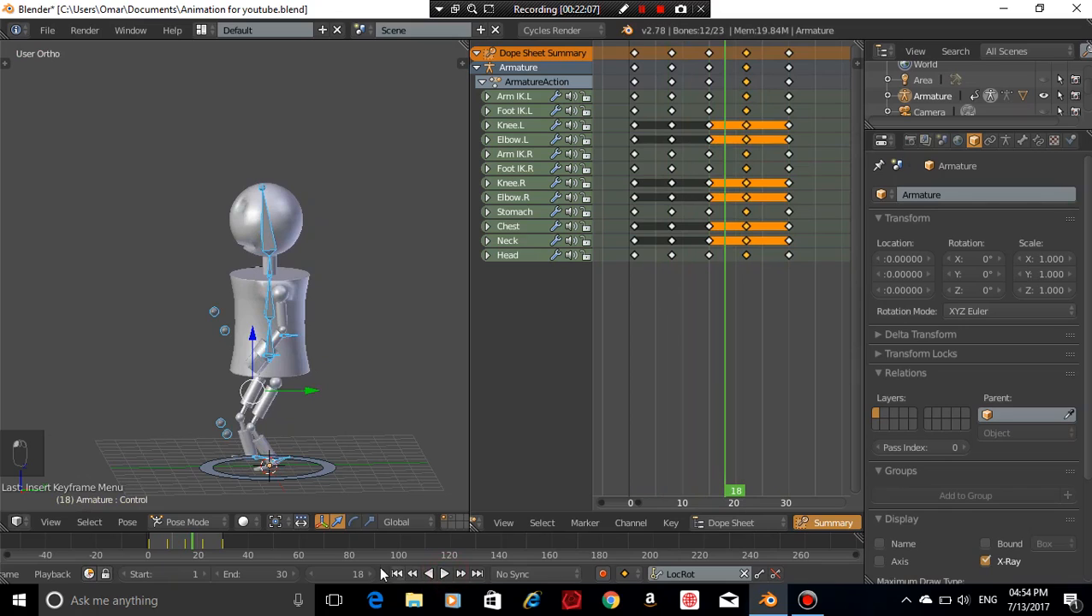
Return to frame 1 and set the animation's end frame to 29
{"action": "left_click", "coordinate": [332, 575]}
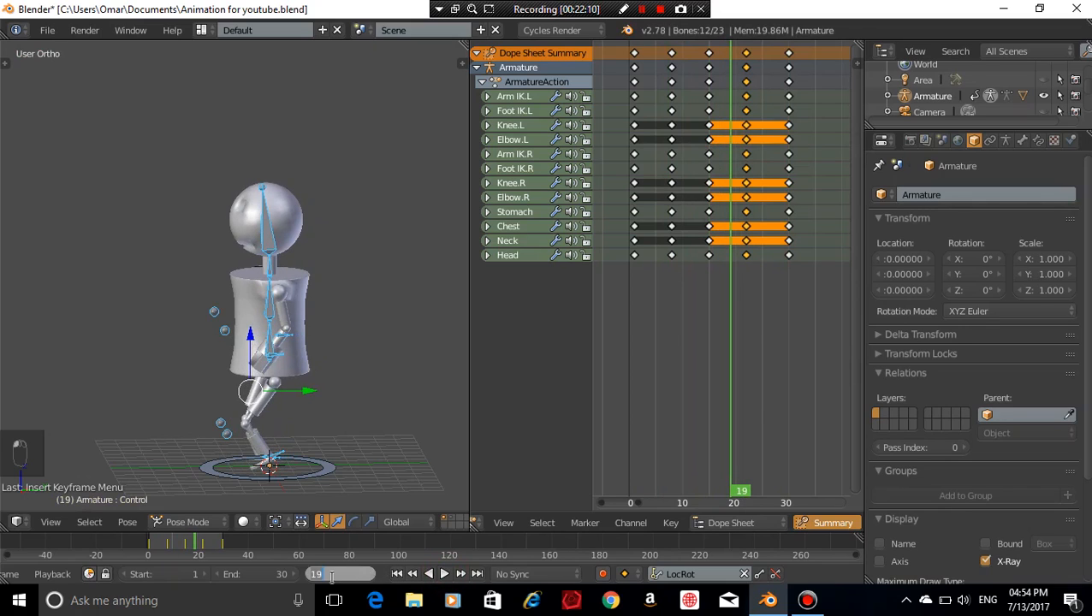
{"action": "type", "text": "1"}
{"action": "key", "text": "Return"}
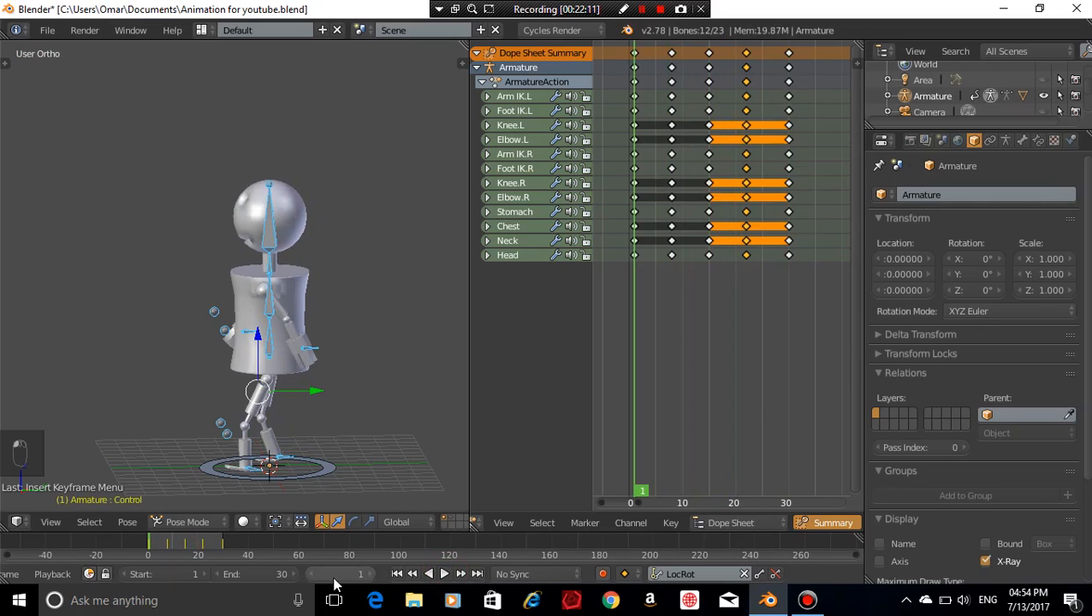
{"action": "left_click", "coordinate": [270, 575]}
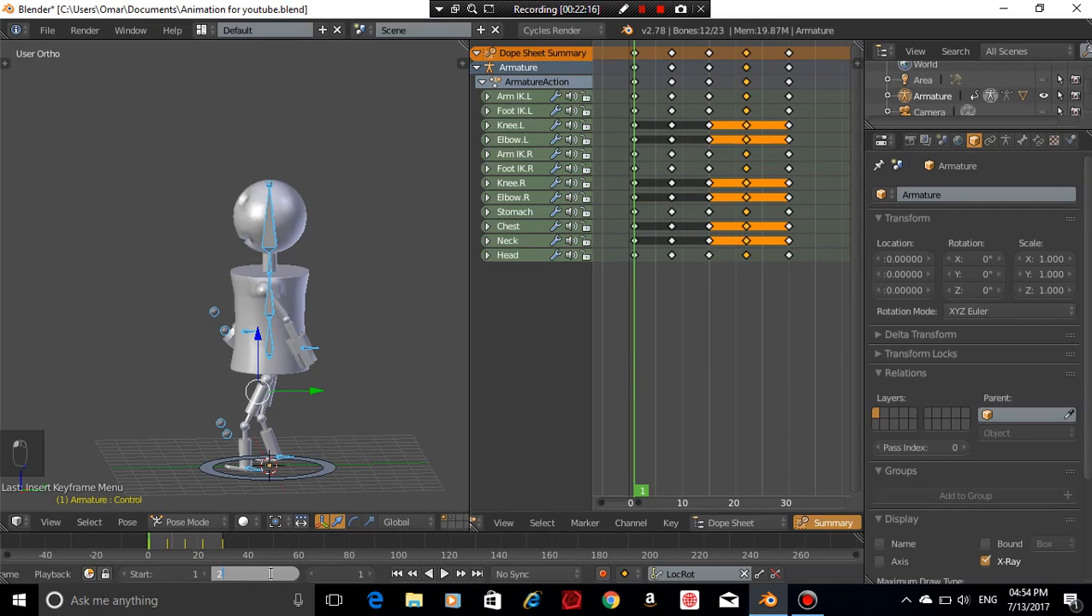
{"action": "type", "text": "29"}
{"action": "key", "text": "Return"}
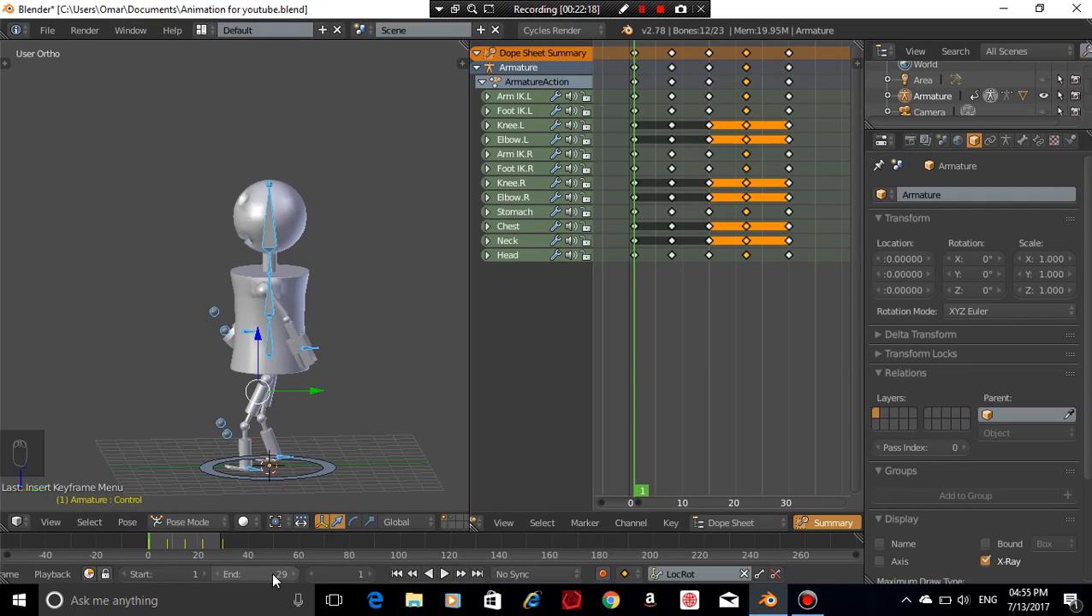
Play the looping walk cycle and watch the whole character from an angled view
{"action": "left_click", "coordinate": [444, 574]}
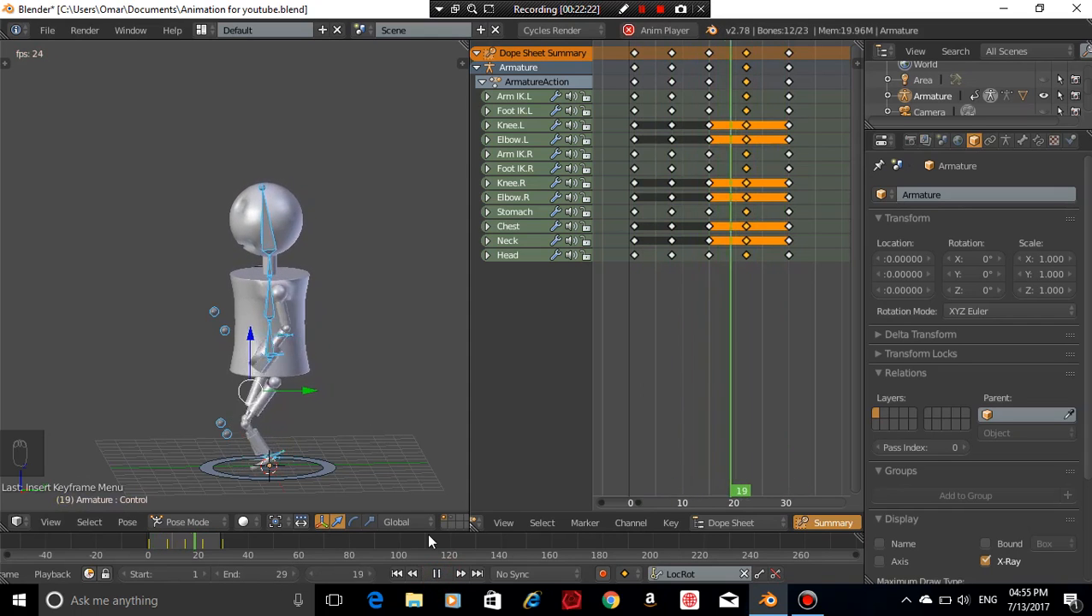
{"action": "middle_click_drag", "start_coordinate": [358, 378], "coordinate": [378, 386]}
{"action": "scroll", "coordinate": [374, 379], "scroll_direction": "down", "scroll_amount": 2}
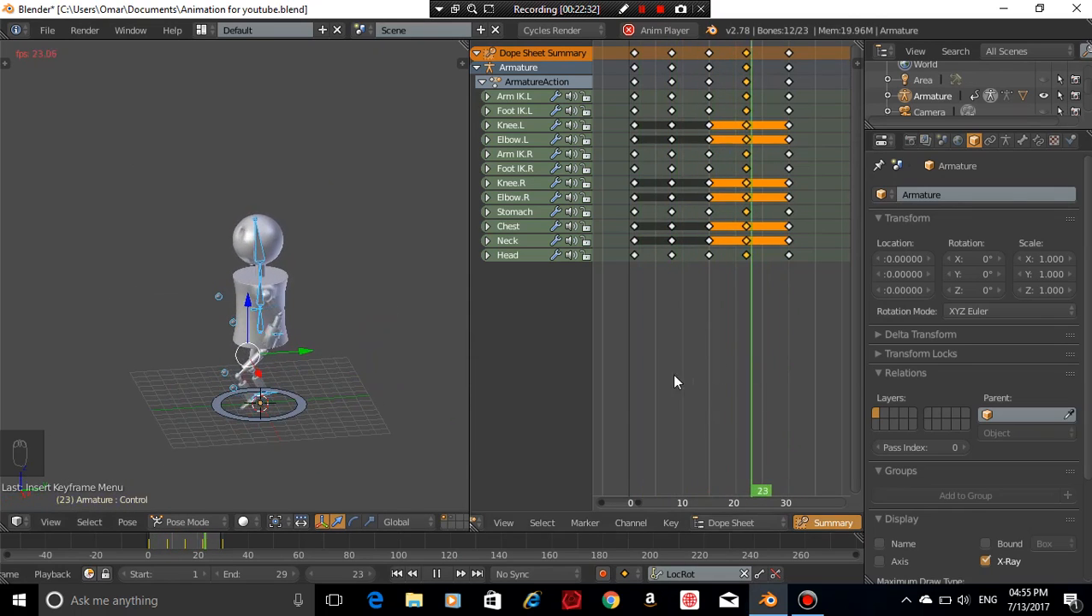
Stop the looping walk cycle playback and return to frame 1
{"action": "scroll", "coordinate": [667, 376], "scroll_direction": "down", "scroll_amount": 1}
{"action": "scroll", "coordinate": [662, 378], "scroll_direction": "down", "scroll_amount": 2}
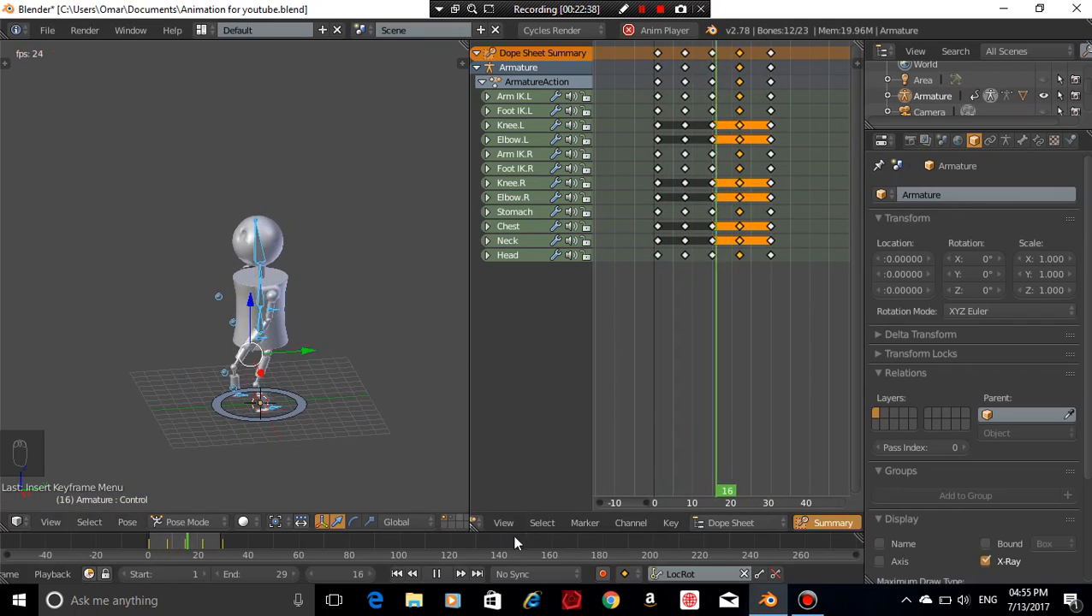
{"action": "left_click", "coordinate": [436, 573]}
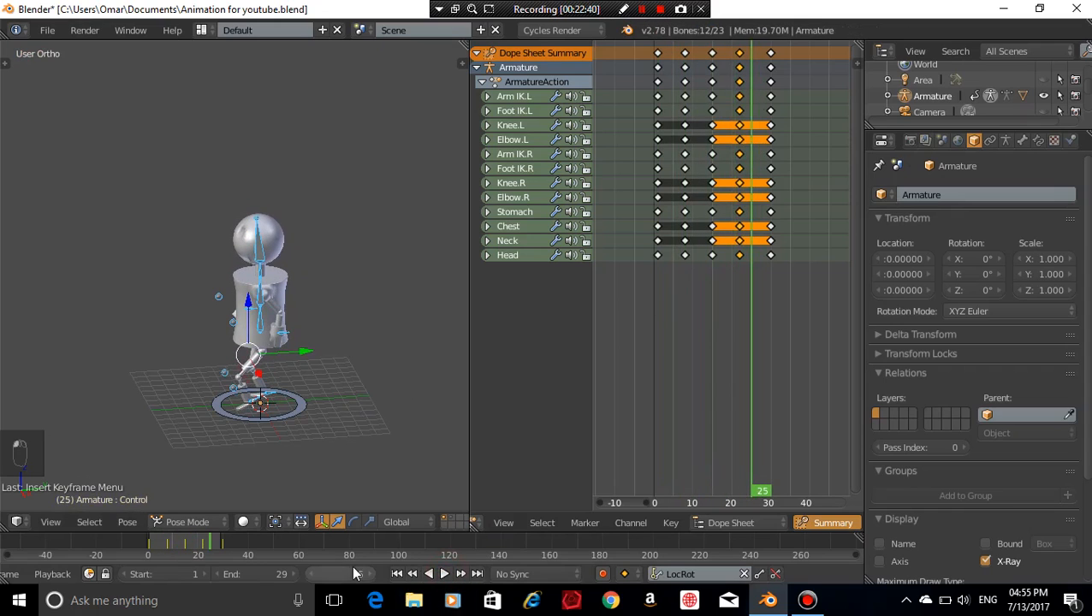
{"action": "key", "text": "shift+Left"}
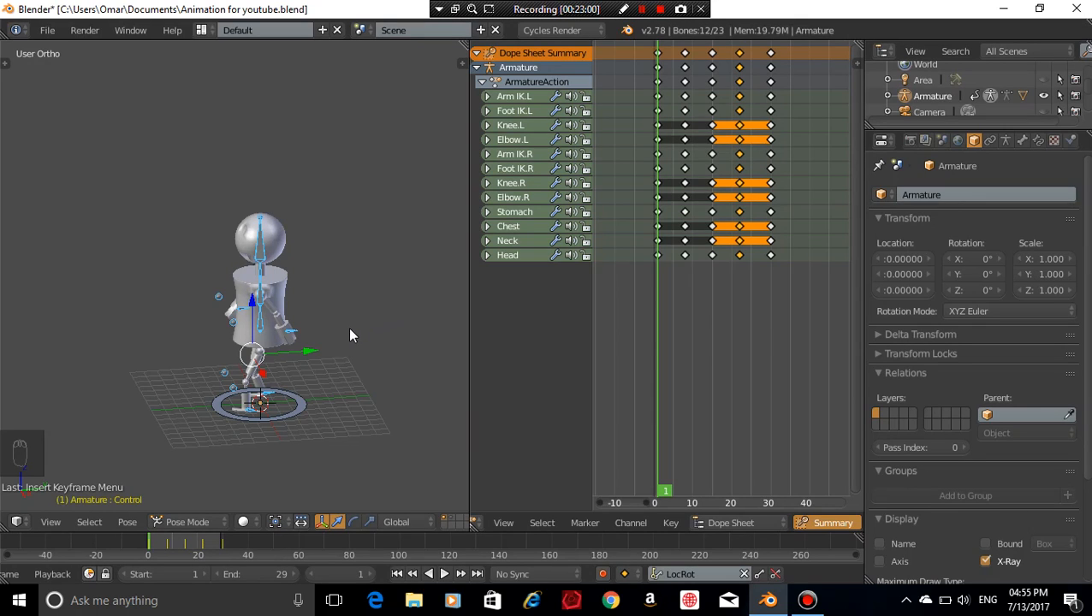
Save the scene over the existing file Animation for youtube.blend
{"action": "mouse_move", "coordinate": [348, 335]}
{"action": "middle_mouse_down"}
{"action": "mouse_move", "coordinate": [385, 329]}
{"action": "mouse_move", "coordinate": [409, 236]}
{"action": "mouse_move", "coordinate": [318, 438]}
{"action": "mouse_move", "coordinate": [337, 480]}
{"action": "mouse_move", "coordinate": [420, 417]}
{"action": "mouse_move", "coordinate": [422, 356]}
{"action": "mouse_move", "coordinate": [318, 370]}
{"action": "mouse_move", "coordinate": [438, 374]}
{"action": "mouse_move", "coordinate": [393, 314]}
{"action": "mouse_move", "coordinate": [336, 426]}
{"action": "mouse_move", "coordinate": [437, 327]}
{"action": "mouse_move", "coordinate": [12, 257]}
{"action": "mouse_move", "coordinate": [66, 428]}
{"action": "mouse_move", "coordinate": [165, 350]}
{"action": "mouse_move", "coordinate": [73, 311]}
{"action": "mouse_move", "coordinate": [334, 358]}
{"action": "mouse_move", "coordinate": [328, 340]}
{"action": "middle_mouse_up"}
{"action": "scroll", "coordinate": [370, 393], "scroll_direction": "down", "scroll_amount": 2}
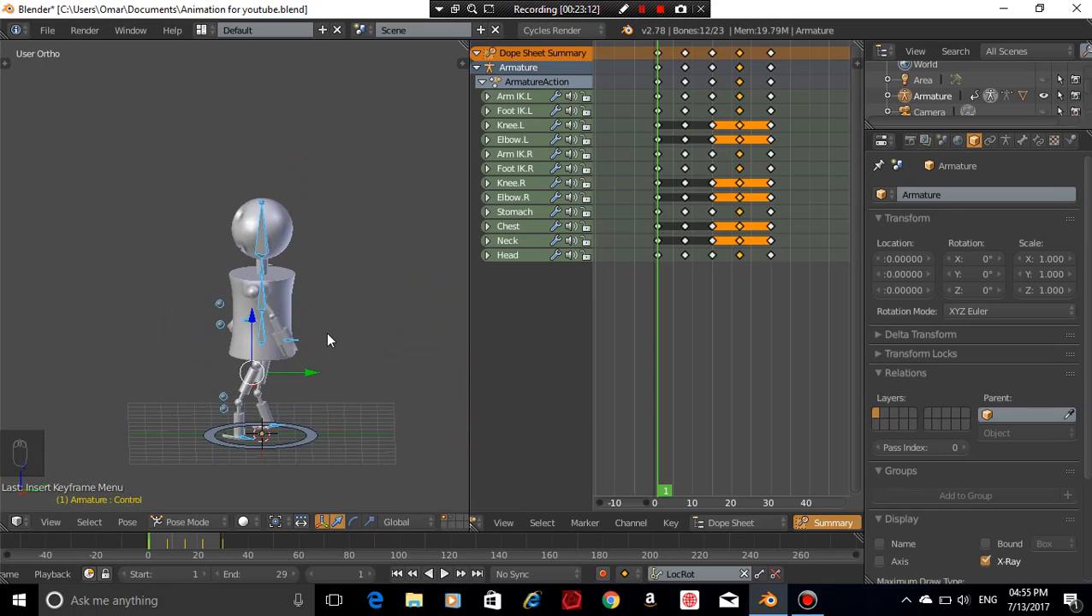
{"action": "scroll", "coordinate": [737, 427], "scroll_direction": "down", "scroll_amount": 3}
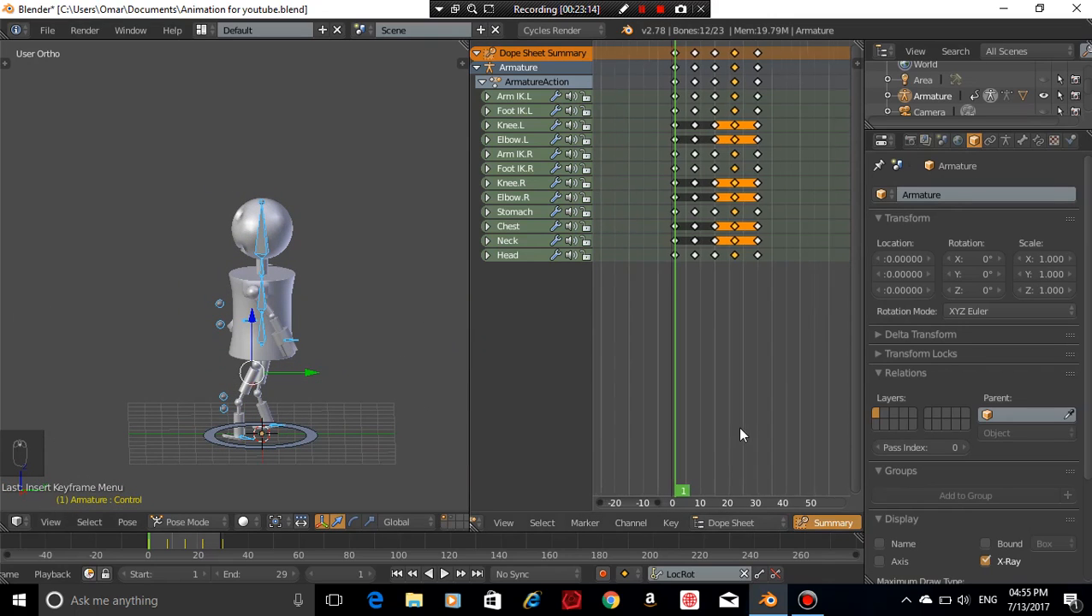
{"action": "key", "text": "ctrl+s"}
{"action": "left_click", "coordinate": [308, 390]}
{"action": "key", "text": "ctrl+s"}
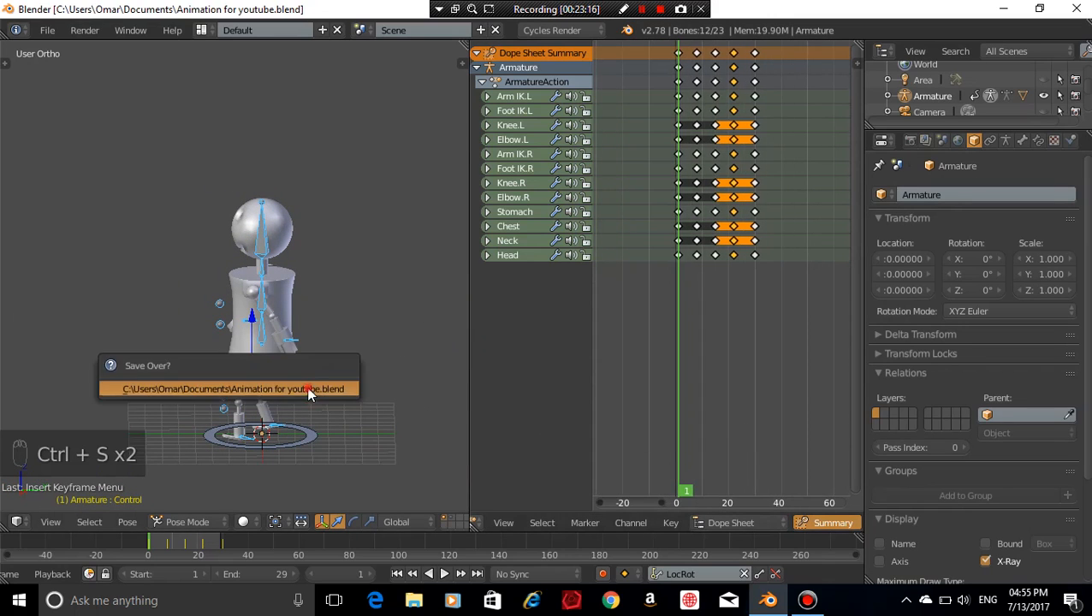
Switch the Dope Sheet to the Action Editor and select all of the walk's keyframes
{"action": "scroll", "coordinate": [780, 532], "scroll_direction": "down", "scroll_amount": 4}
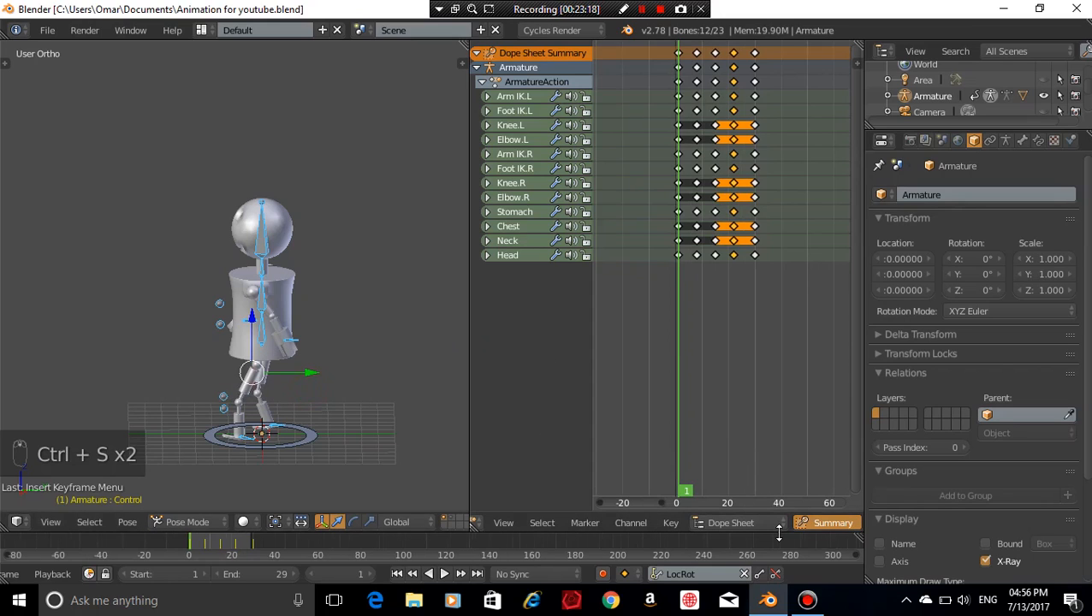
{"action": "scroll", "coordinate": [779, 533], "scroll_direction": "up", "scroll_amount": 5}
{"action": "scroll", "coordinate": [779, 533], "scroll_direction": "up", "scroll_amount": 1}
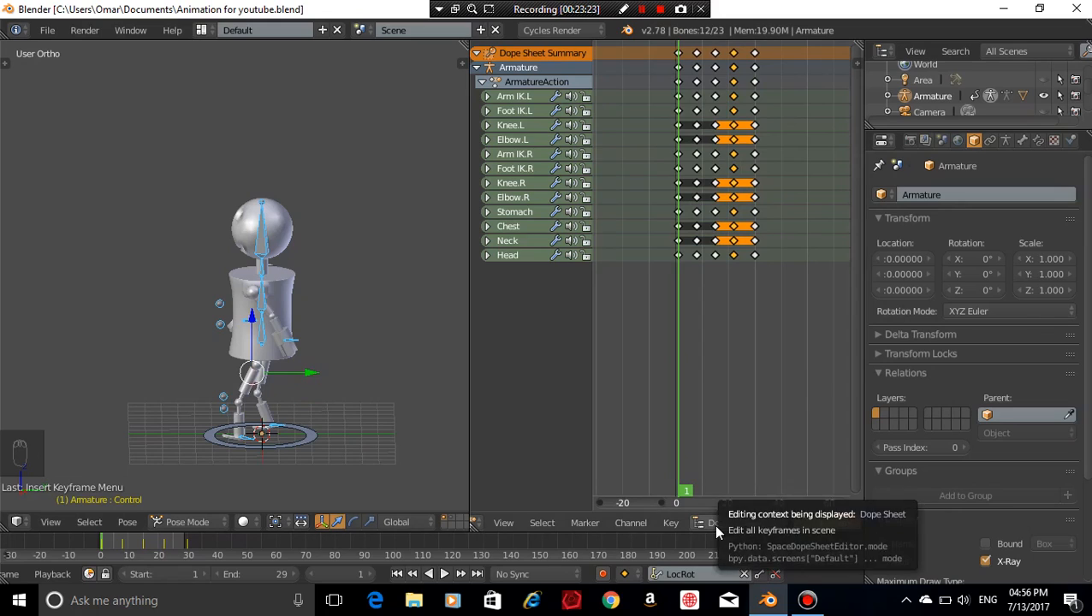
{"action": "scroll", "coordinate": [767, 394], "scroll_direction": "up", "scroll_amount": 2}
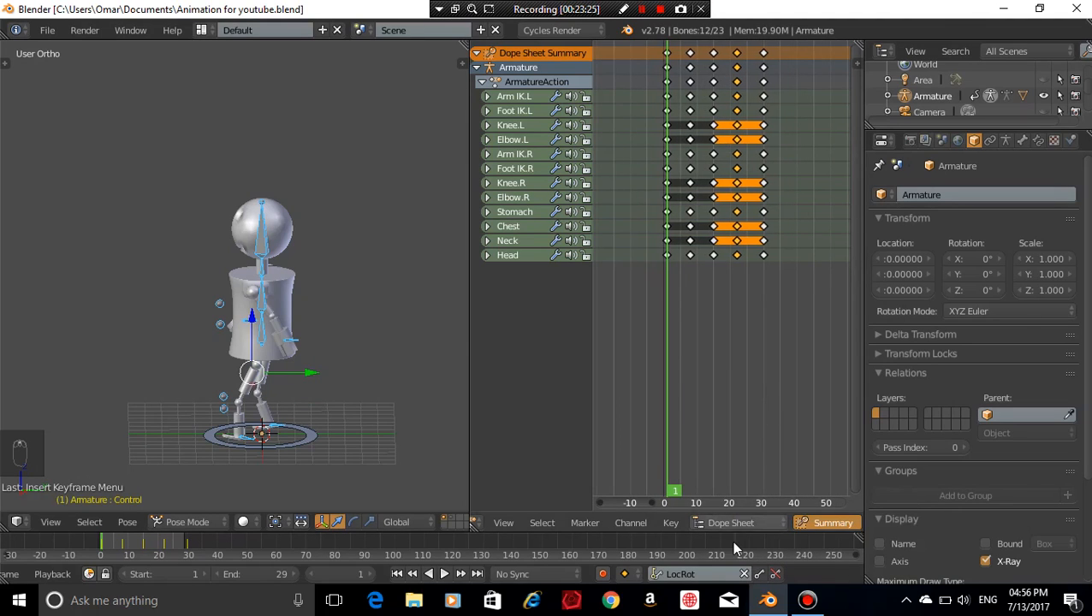
{"action": "scroll", "coordinate": [744, 531], "scroll_direction": "down", "scroll_amount": 1}
{"action": "scroll", "coordinate": [740, 526], "scroll_direction": "down", "scroll_amount": 3}
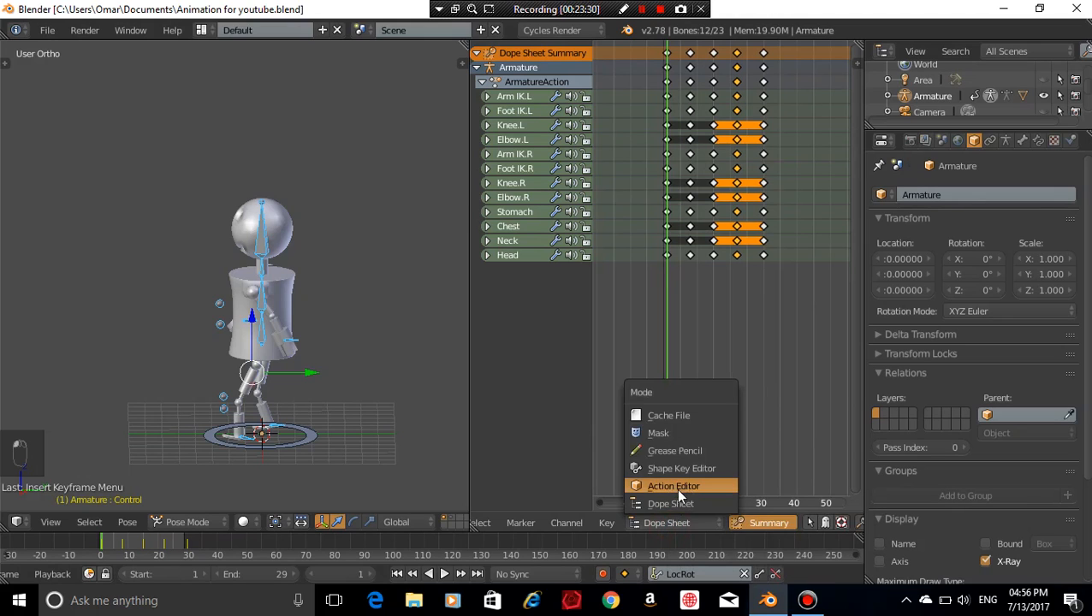
{"action": "left_click", "coordinate": [676, 486]}
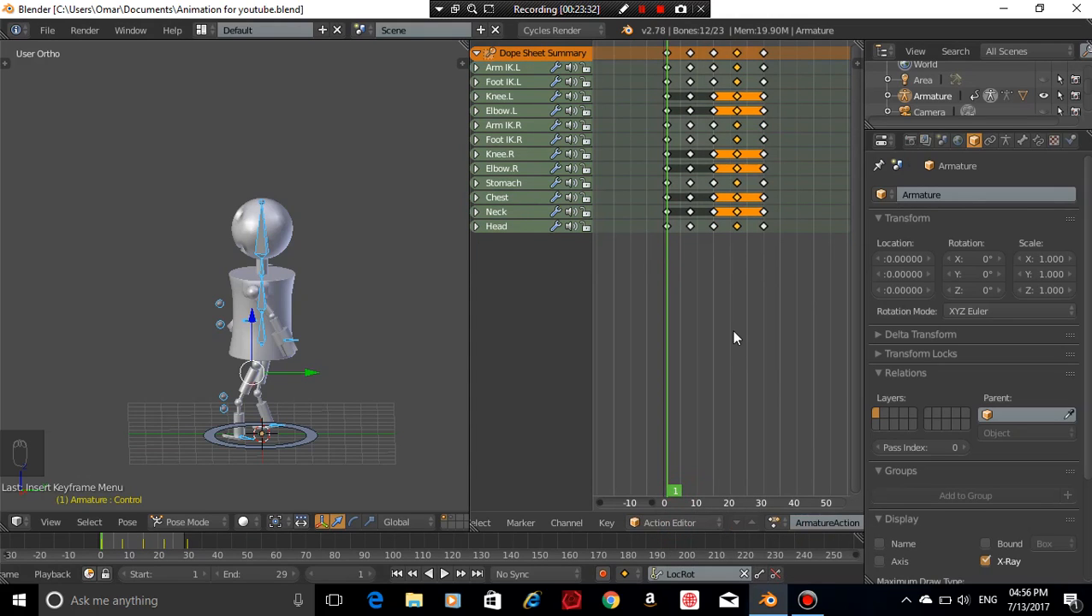
{"action": "key", "text": "a"}
{"action": "key", "text": "a"}
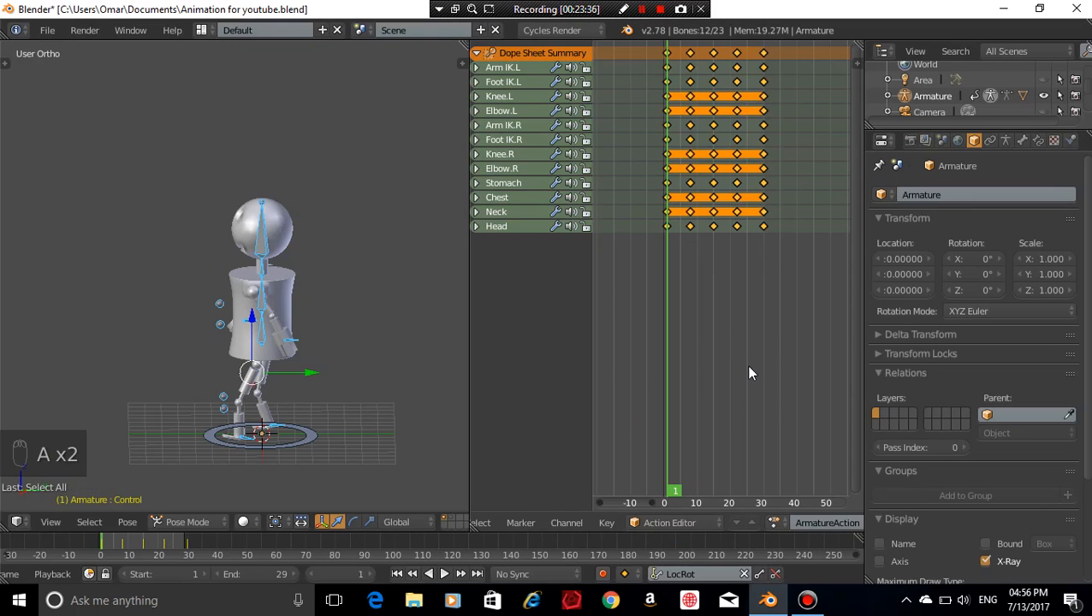
Rename the armature's action to "Walk Cycle"
{"action": "double_click", "coordinate": [813, 523]}
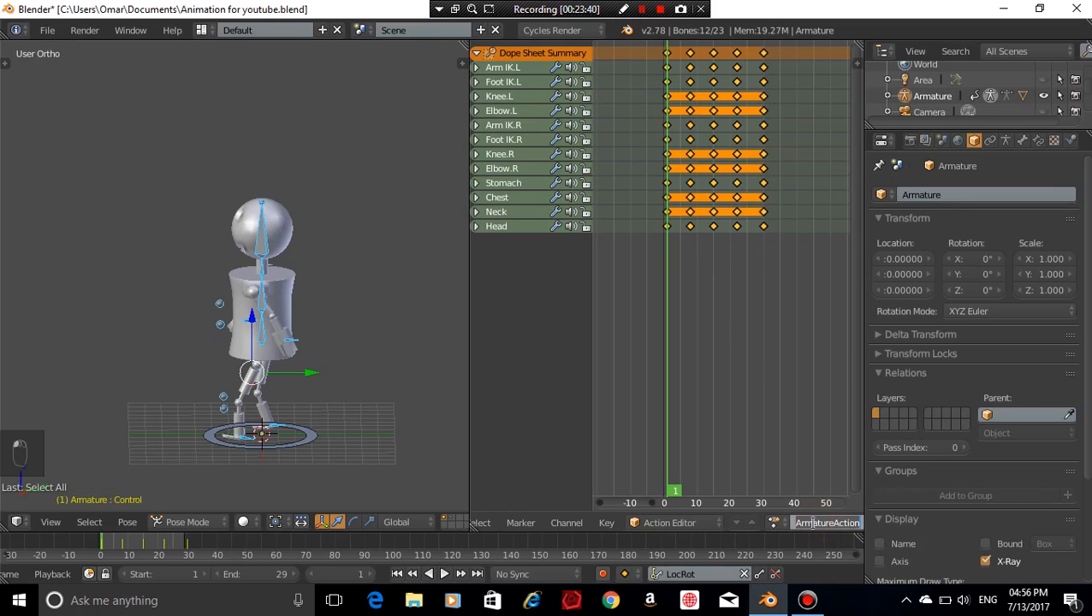
{"action": "type", "text": "Walk"}
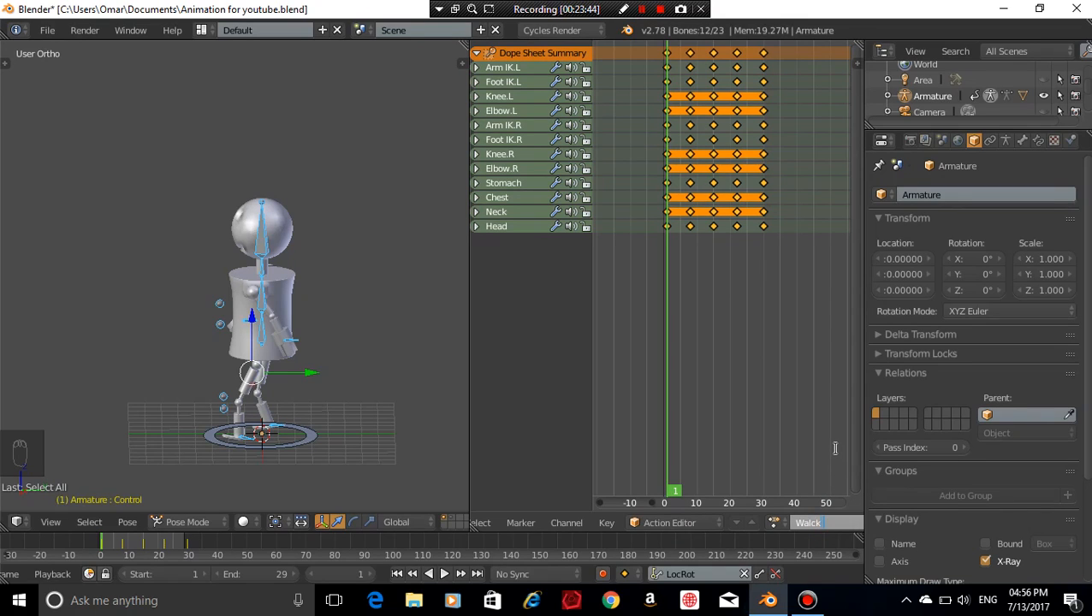
{"action": "key", "text": "BackSpace"}
{"action": "key", "text": "BackSpace"}
{"action": "key", "text": "BackSpace"}
{"action": "key", "text": "BackSpace"}
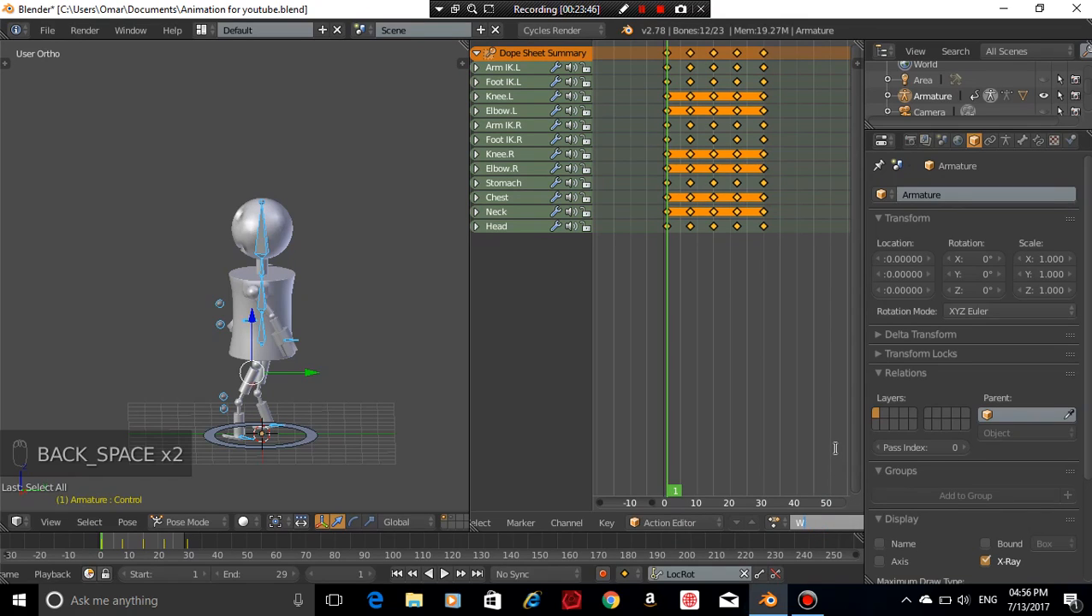
{"action": "type", "text": "alk Cycle"}
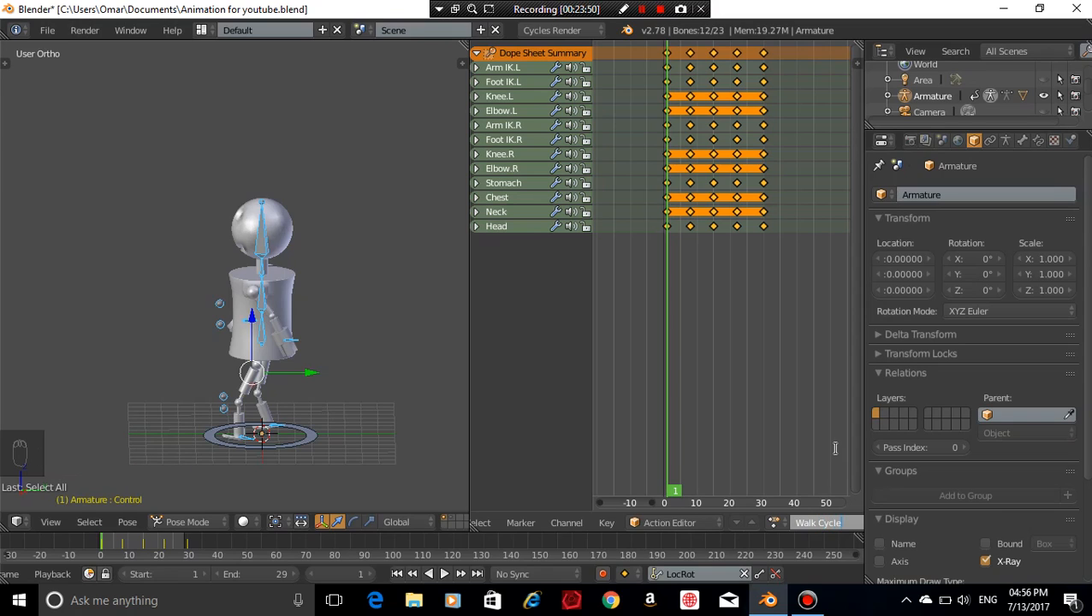
{"action": "key", "text": "Return"}
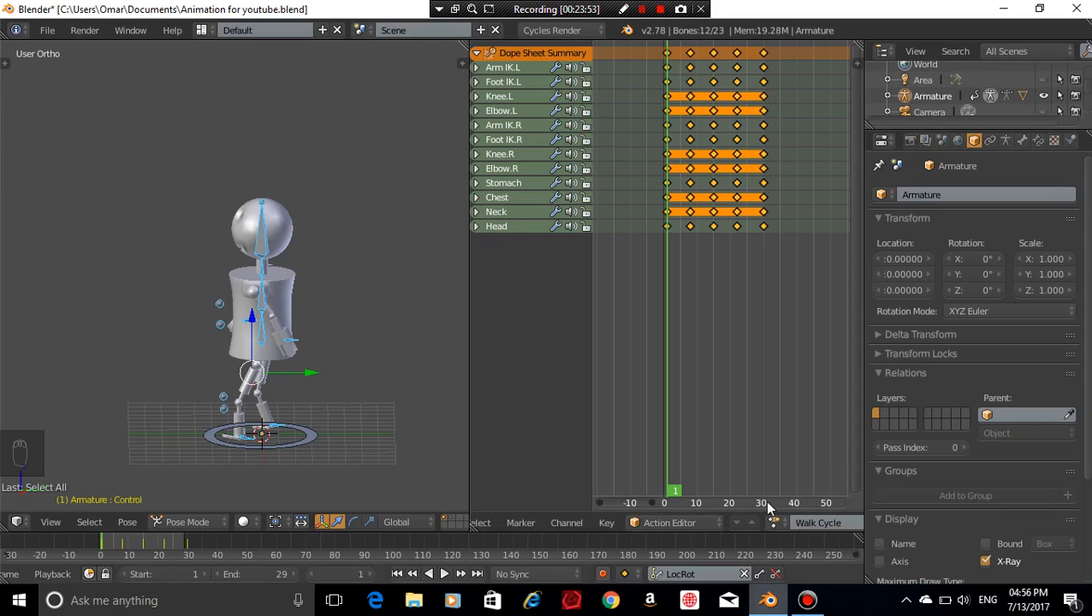
Give the Walk Cycle action a fake user and unlink it from the armature
{"action": "scroll", "coordinate": [804, 522], "scroll_direction": "down", "scroll_amount": 3}
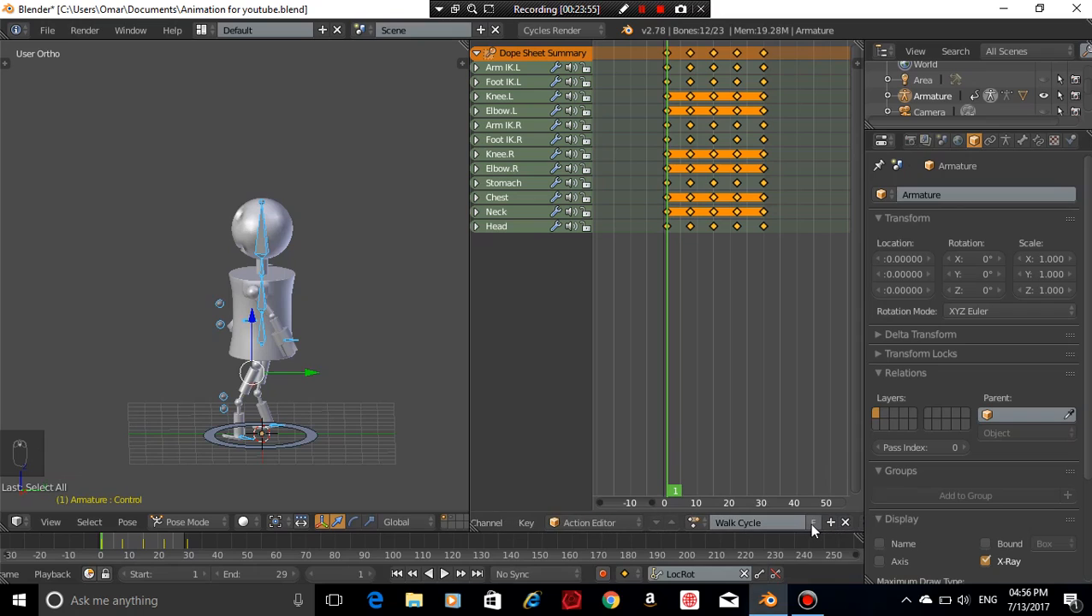
{"action": "left_click", "coordinate": [812, 528]}
{"action": "scroll", "coordinate": [822, 522], "scroll_direction": "down", "scroll_amount": 1}
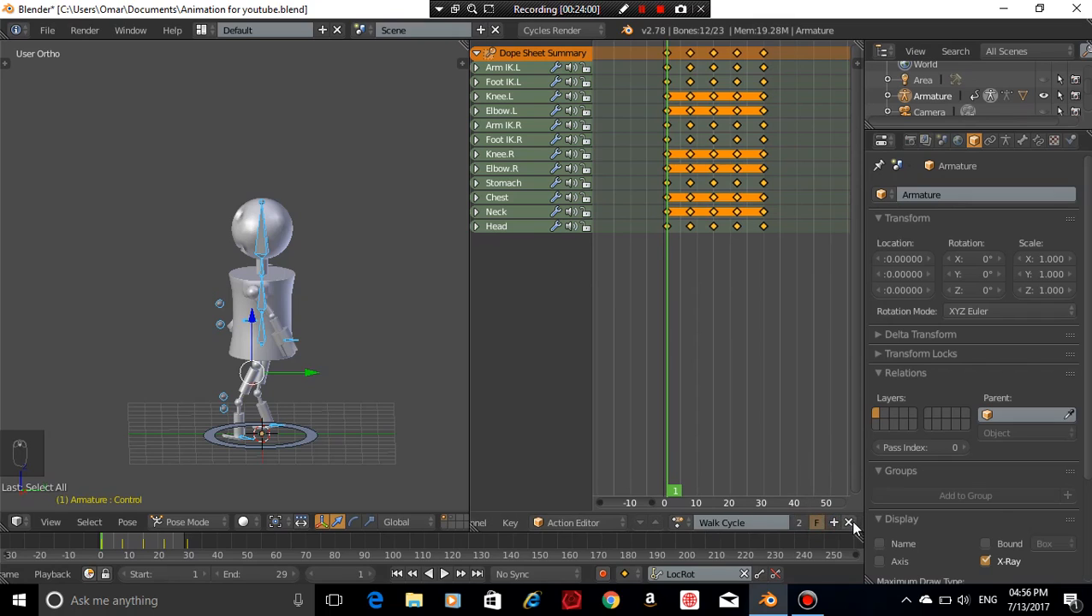
{"action": "left_click", "coordinate": [849, 523]}
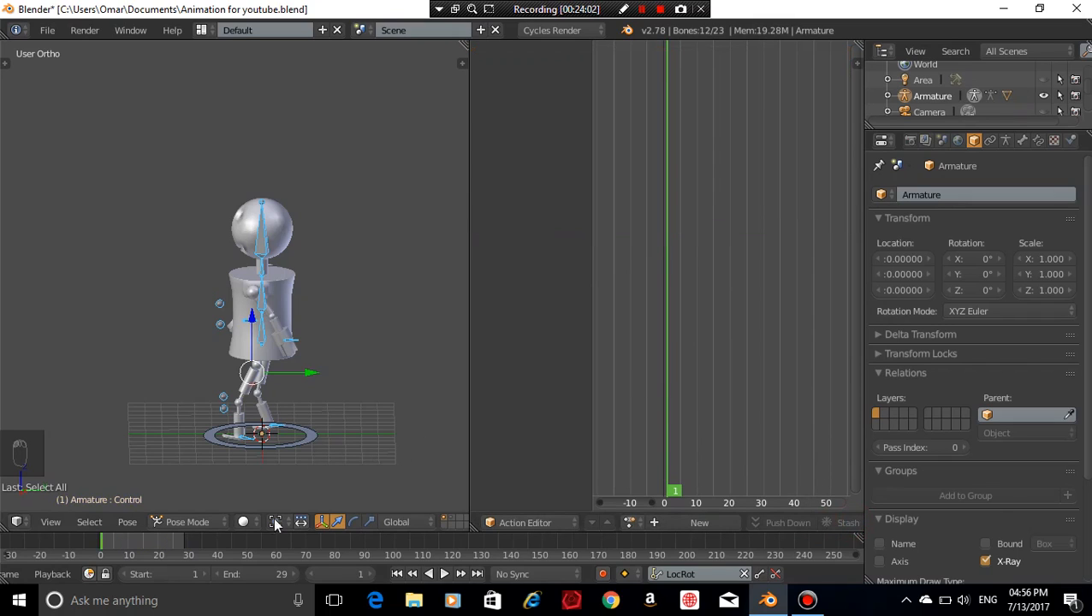
Select only the ring-shaped Control bone under the character's feet in the right side view, and dismiss the low-battery notice
{"action": "scroll", "coordinate": [232, 532], "scroll_direction": "up", "scroll_amount": 1}
{"action": "scroll", "coordinate": [162, 538], "scroll_direction": "up", "scroll_amount": 1}
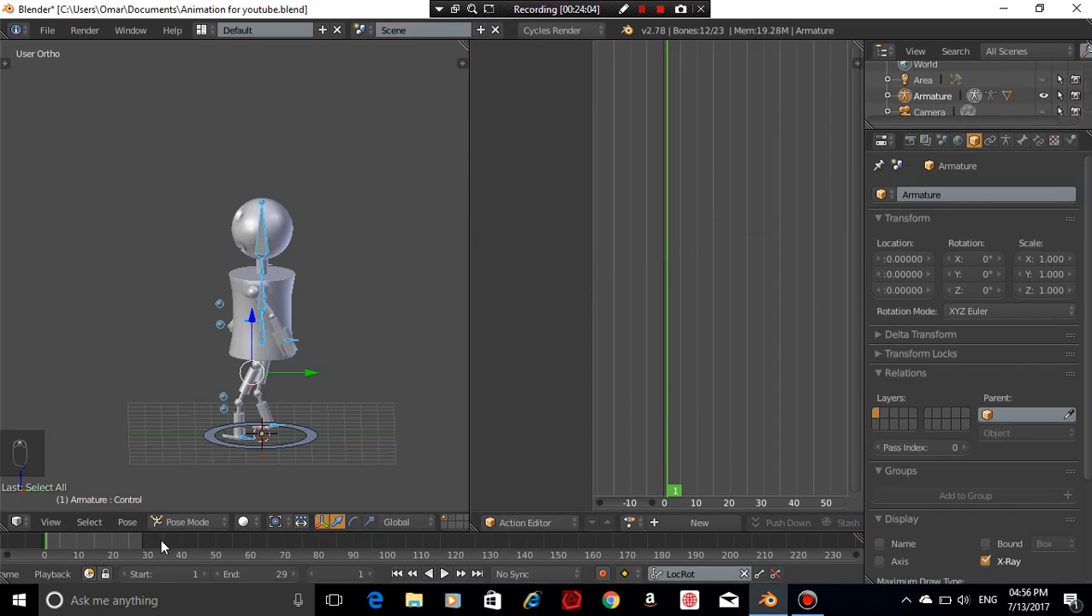
{"action": "middle_click_drag", "start_coordinate": [366, 351], "coordinate": [389, 333], "text": "shift"}
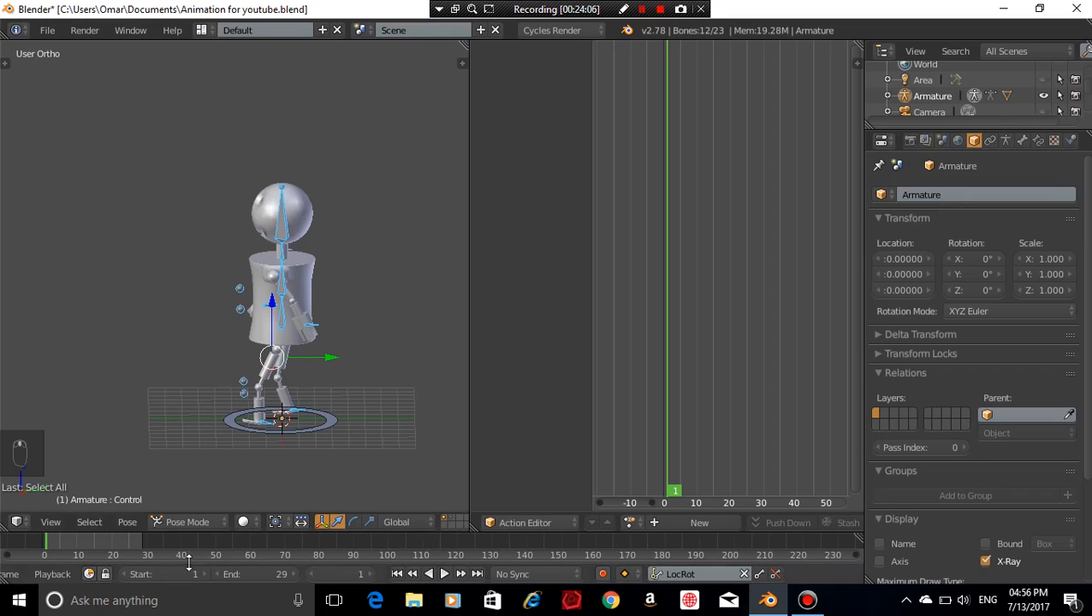
{"action": "scroll", "coordinate": [188, 552], "scroll_direction": "down", "scroll_amount": 2}
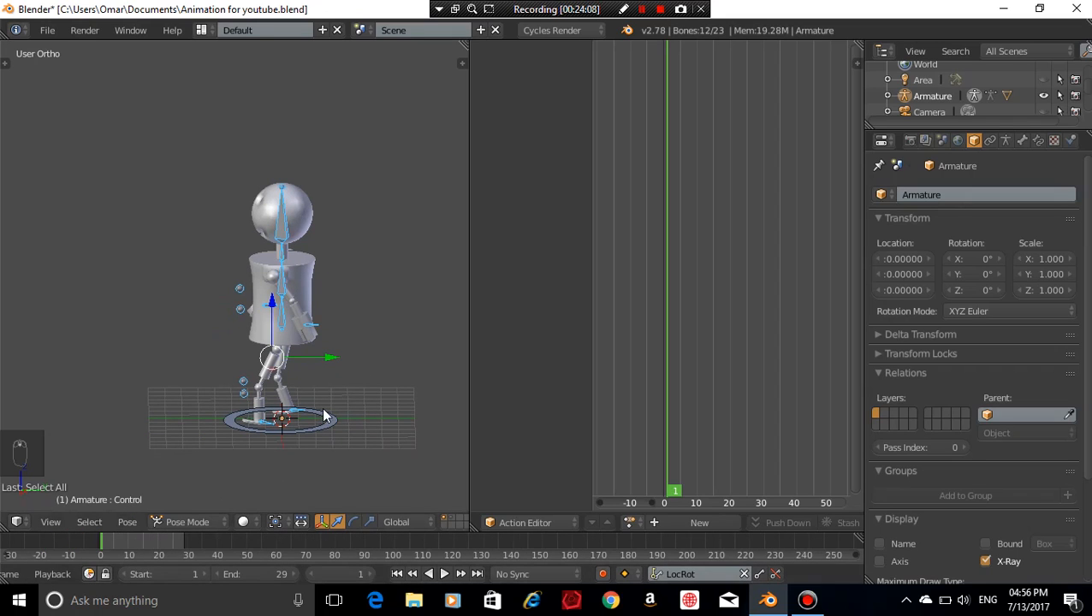
{"action": "key", "text": "KP_3"}
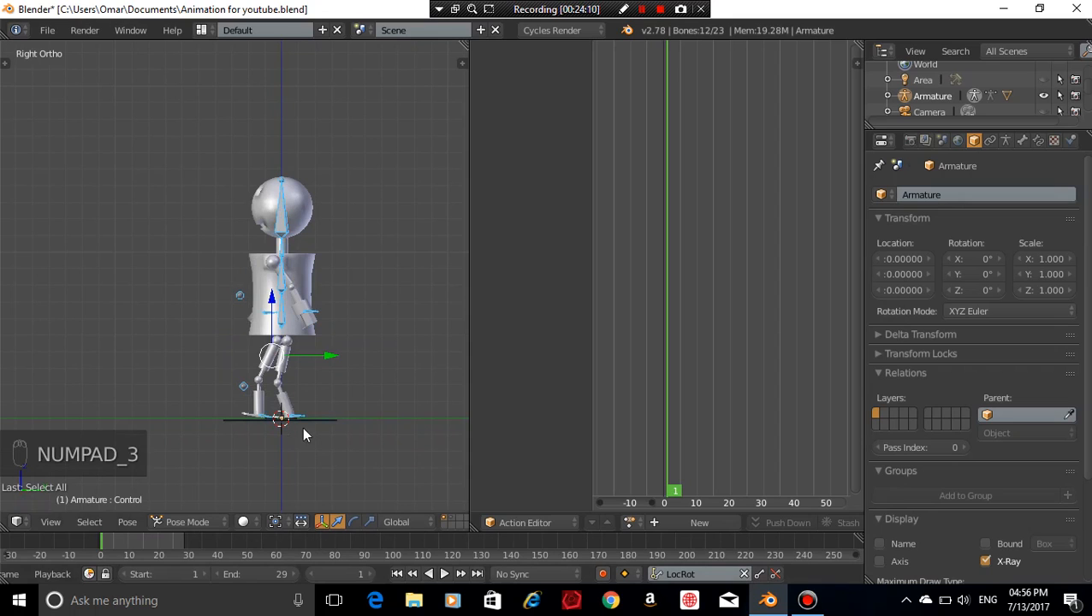
{"action": "right_click", "coordinate": [313, 417]}
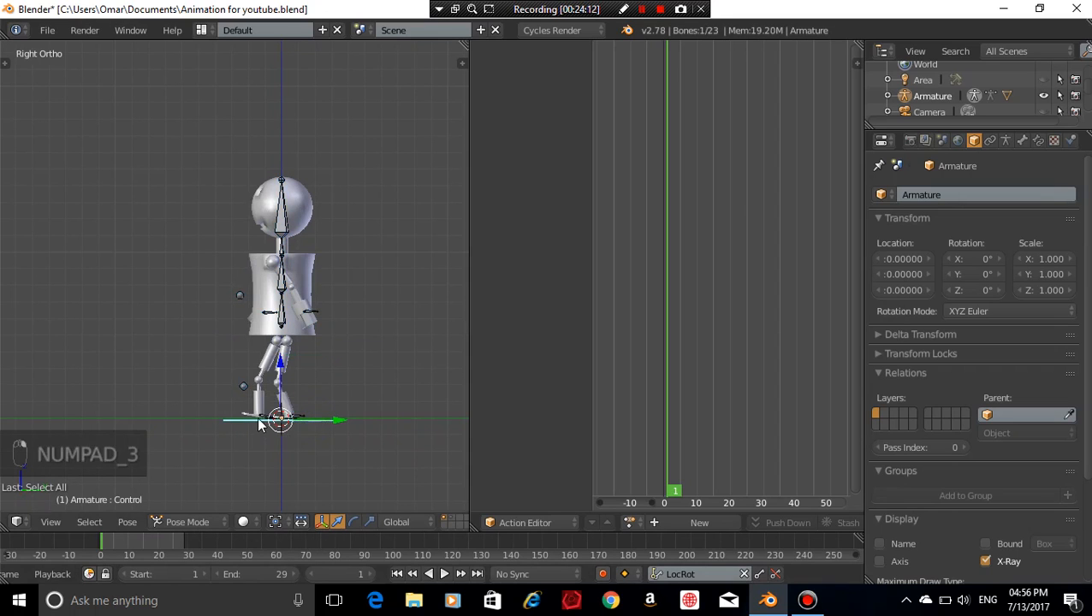
{"action": "scroll", "coordinate": [370, 381], "scroll_direction": "down", "scroll_amount": 2}
{"action": "scroll", "coordinate": [370, 381], "scroll_direction": "up", "scroll_amount": 2}
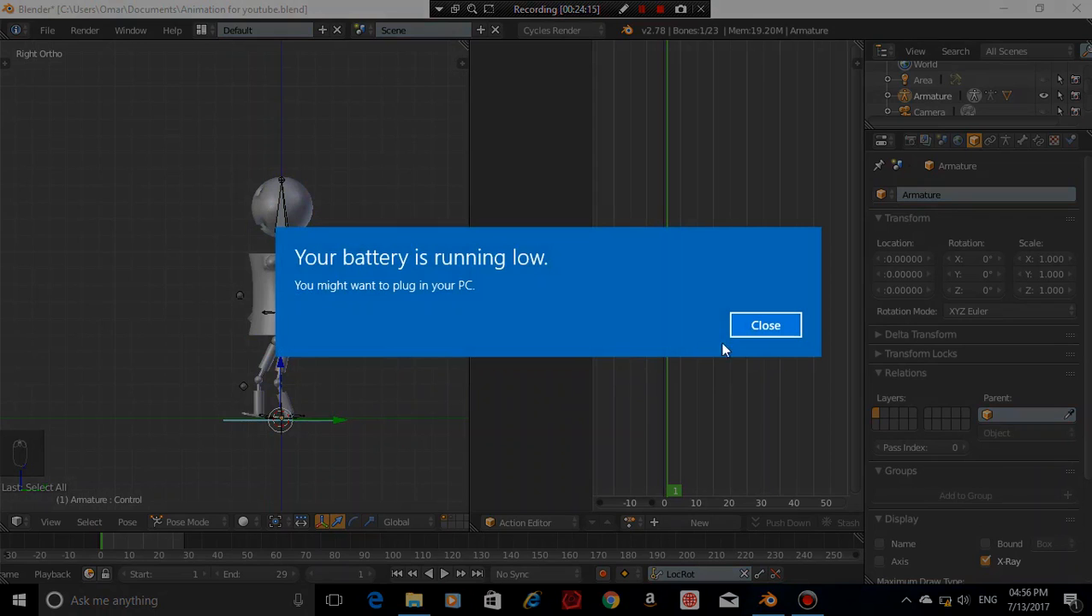
{"action": "left_click", "coordinate": [764, 329]}
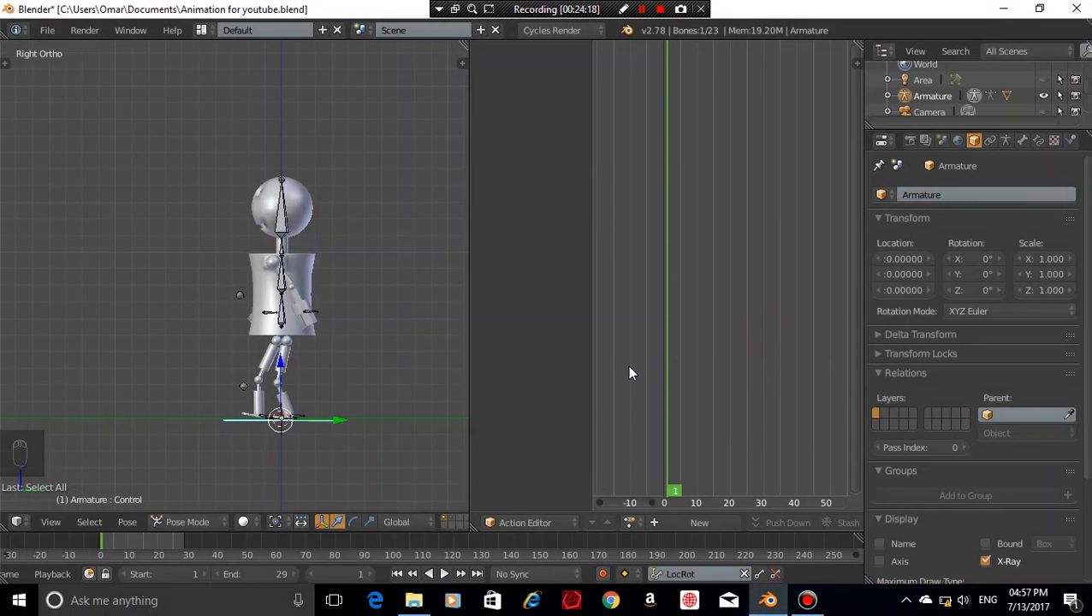
Create a new action for the armature and name it "Movement"
{"action": "key", "text": "End"}
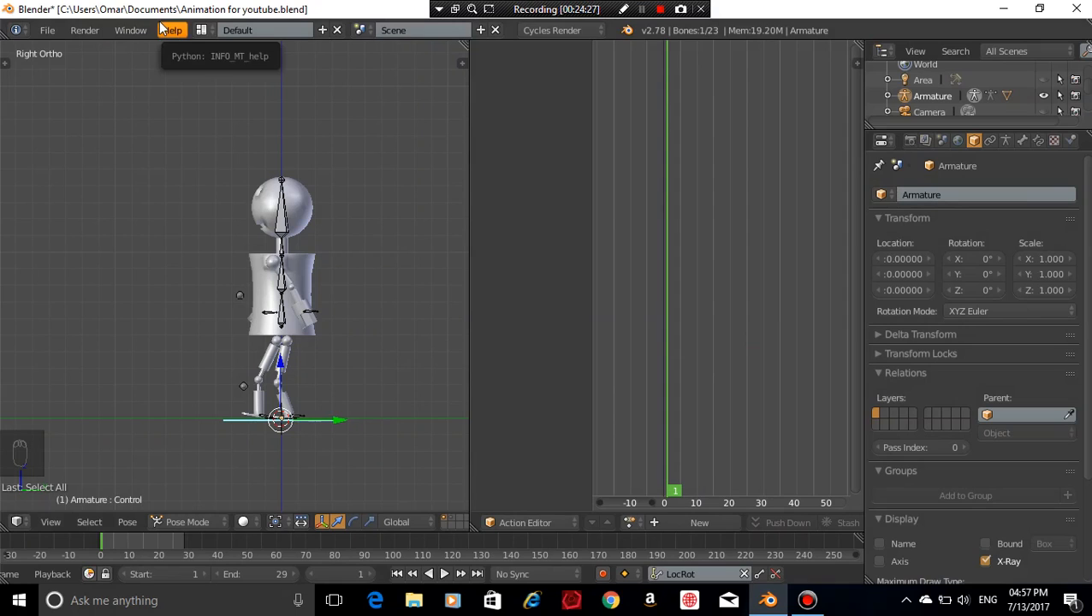
{"action": "left_click", "coordinate": [699, 523]}
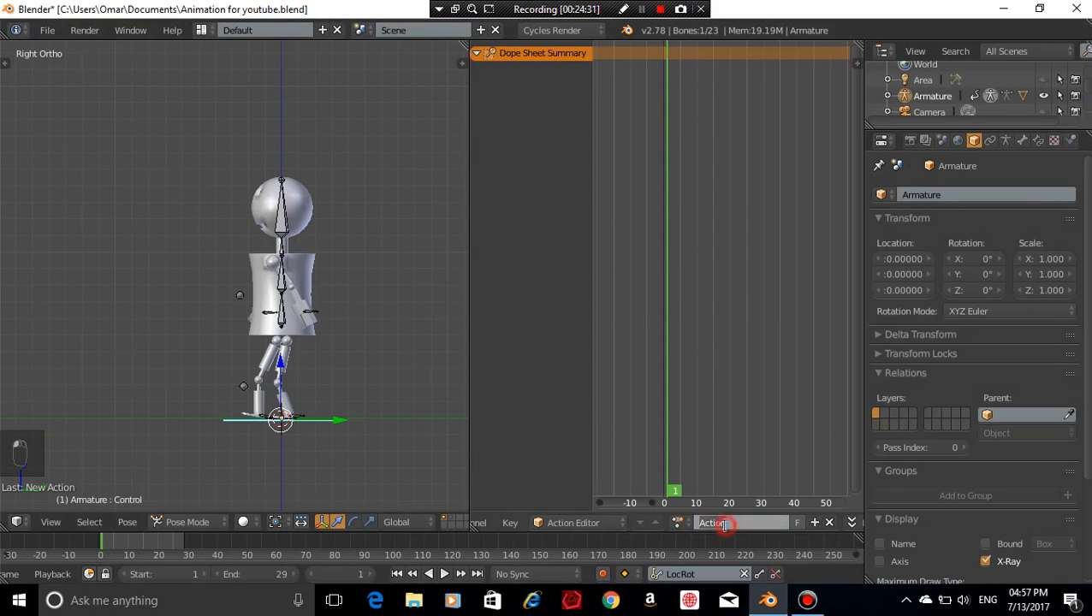
{"action": "type", "text": "Movement"}
{"action": "key", "text": "Return"}
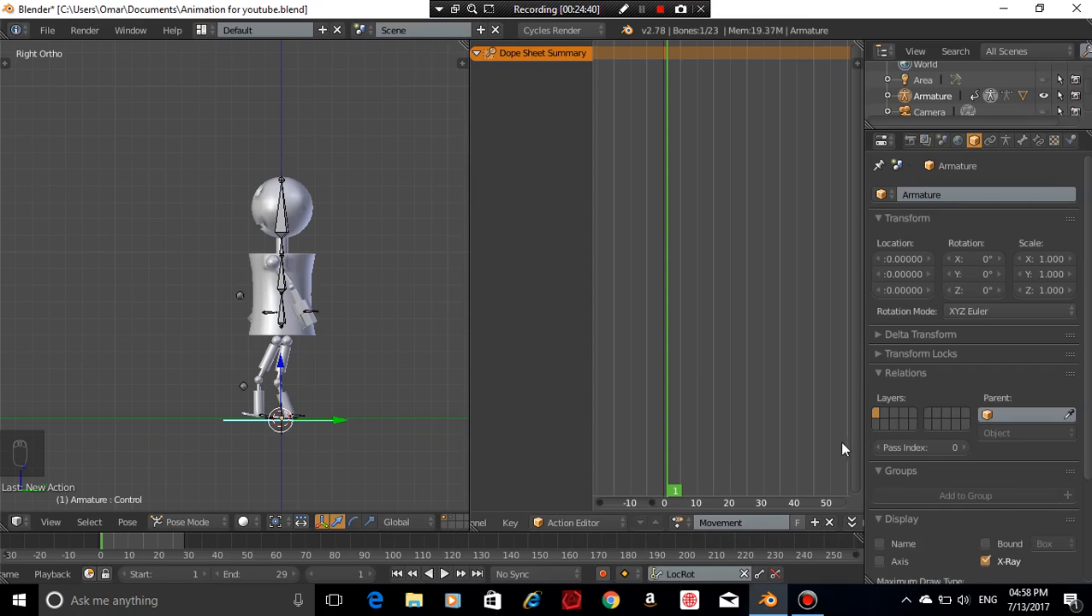
Insert a LocRot keyframe for the Control bone at frame 1 in the Movement action
{"action": "scroll", "coordinate": [379, 426], "scroll_direction": "up", "scroll_amount": 1}
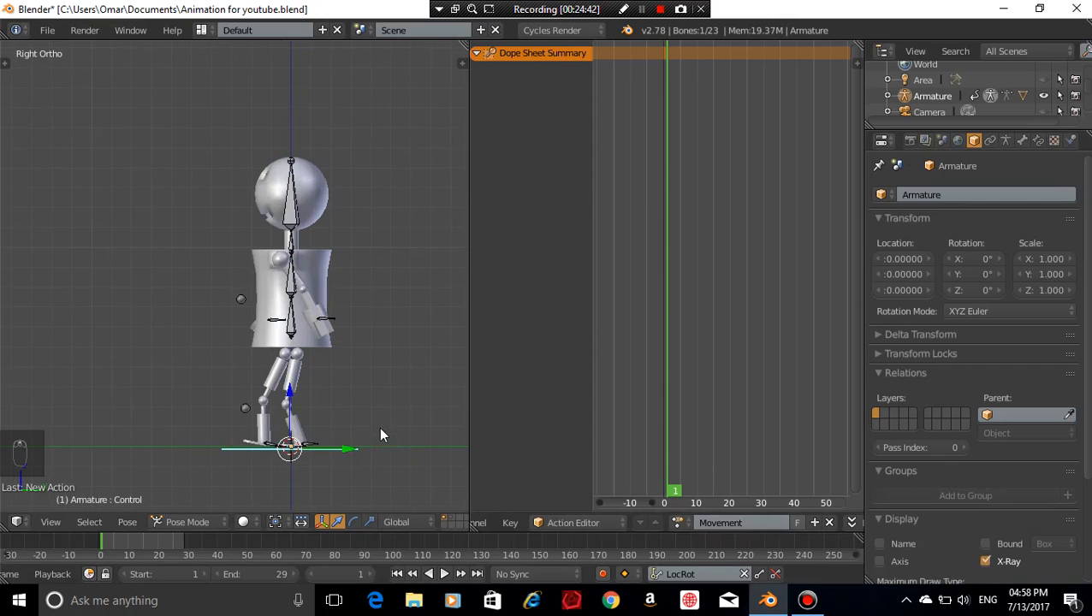
{"action": "scroll", "coordinate": [411, 420], "scroll_direction": "down", "scroll_amount": 1}
{"action": "scroll", "coordinate": [412, 420], "scroll_direction": "up", "scroll_amount": 1}
{"action": "middle_click_drag", "start_coordinate": [374, 401], "coordinate": [375, 406]}
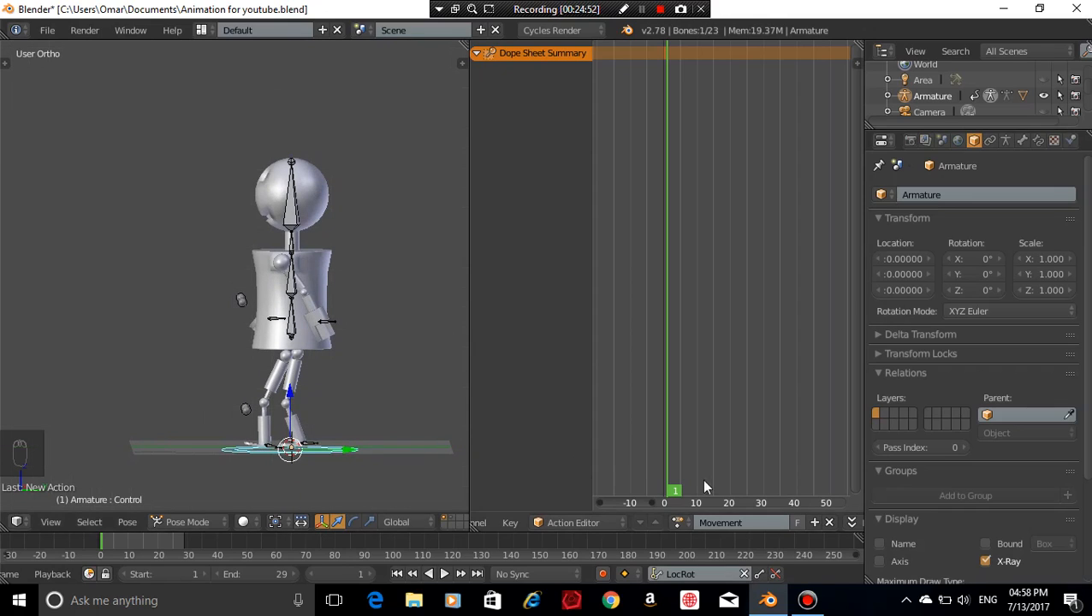
{"action": "key", "text": "i"}
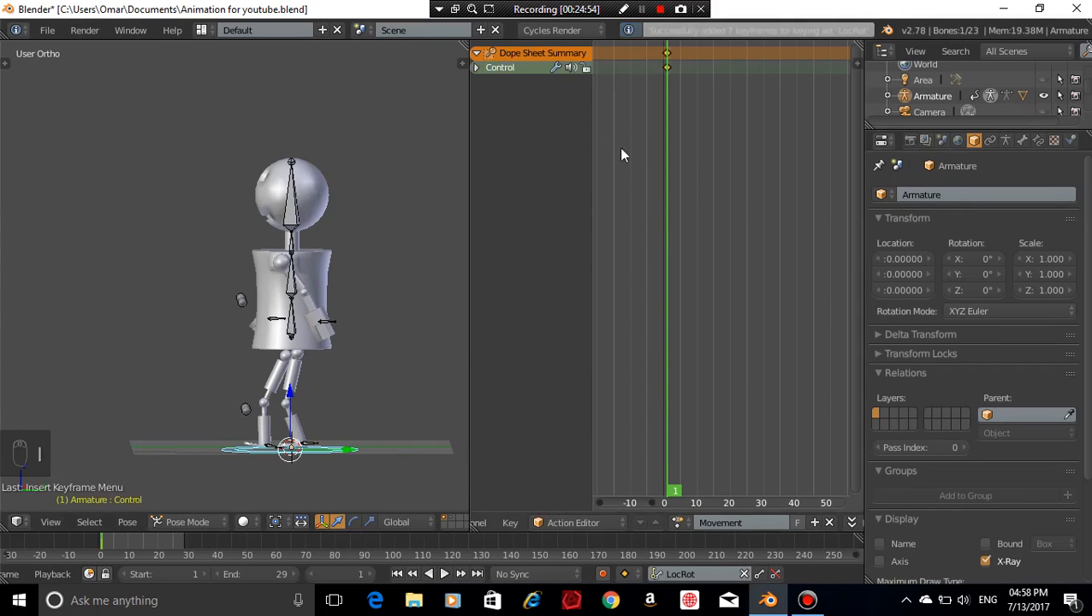
{"action": "key", "text": "KP_3"}
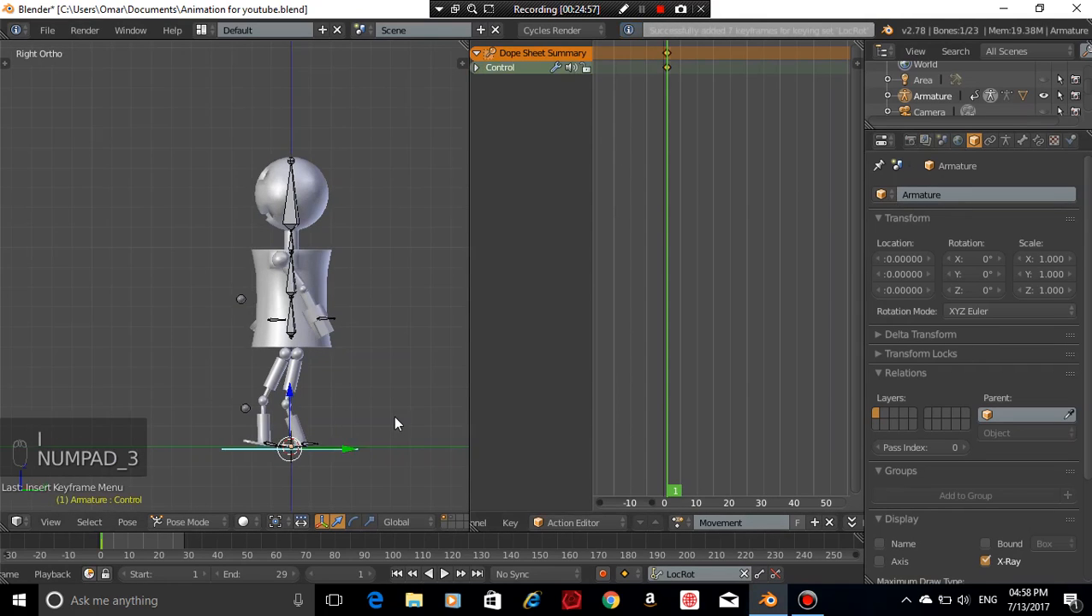
{"action": "scroll", "coordinate": [394, 416], "scroll_direction": "down", "scroll_amount": 3}
{"action": "middle_click_drag", "start_coordinate": [375, 368], "coordinate": [412, 391]}
{"action": "scroll", "coordinate": [349, 380], "scroll_direction": "down", "scroll_amount": 2}
{"action": "key", "text": "g"}
{"action": "key", "text": "y"}
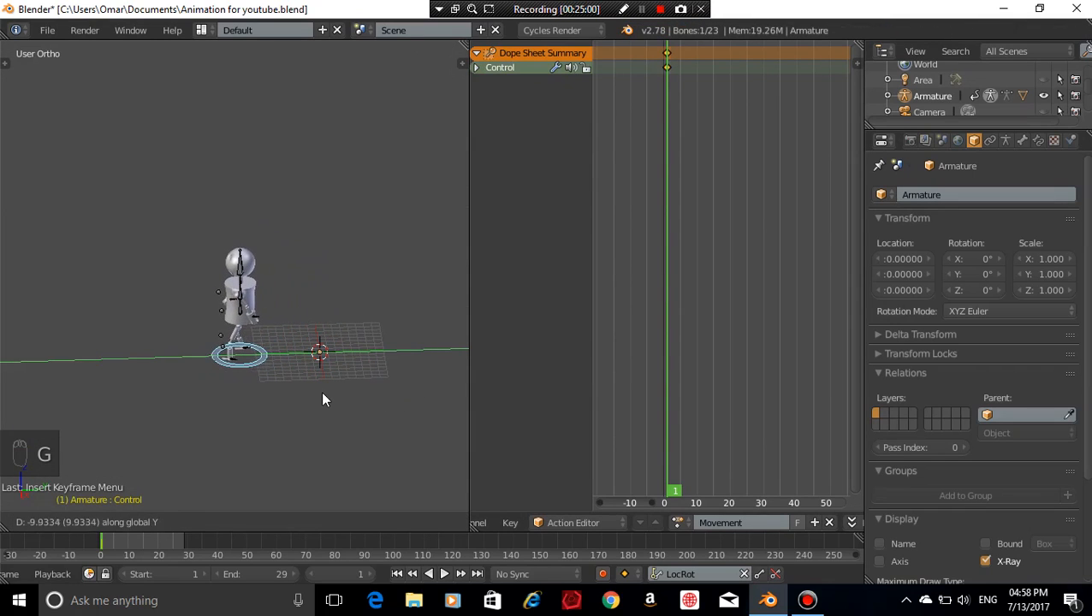
{"action": "left_click", "coordinate": [273, 404]}
{"action": "mouse_move", "coordinate": [274, 404]}
{"action": "middle_mouse_down"}
{"action": "mouse_move", "coordinate": [349, 399]}
{"action": "mouse_move", "coordinate": [367, 360]}
{"action": "mouse_move", "coordinate": [272, 390]}
{"action": "middle_mouse_up"}
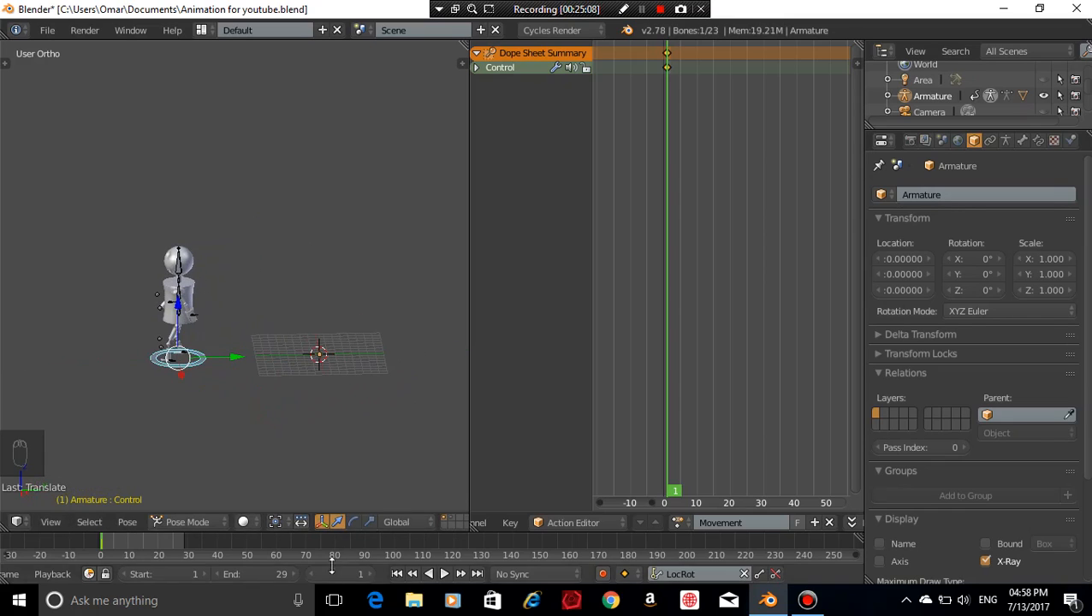
{"action": "left_click", "coordinate": [370, 575]}
{"action": "left_click", "coordinate": [339, 575]}
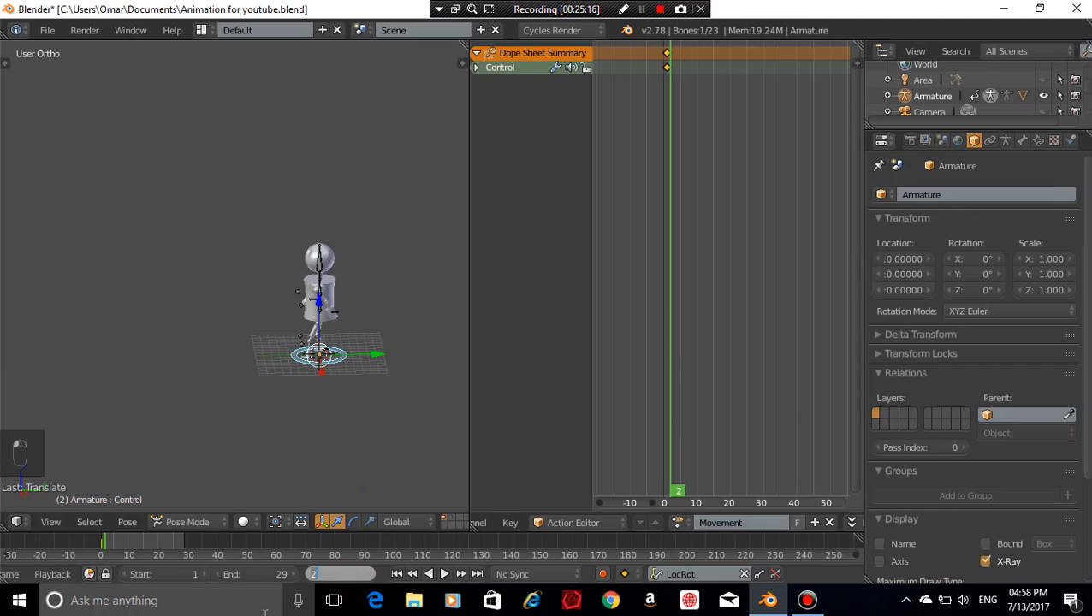
{"action": "type", "text": "1"}
{"action": "key", "text": "Return"}
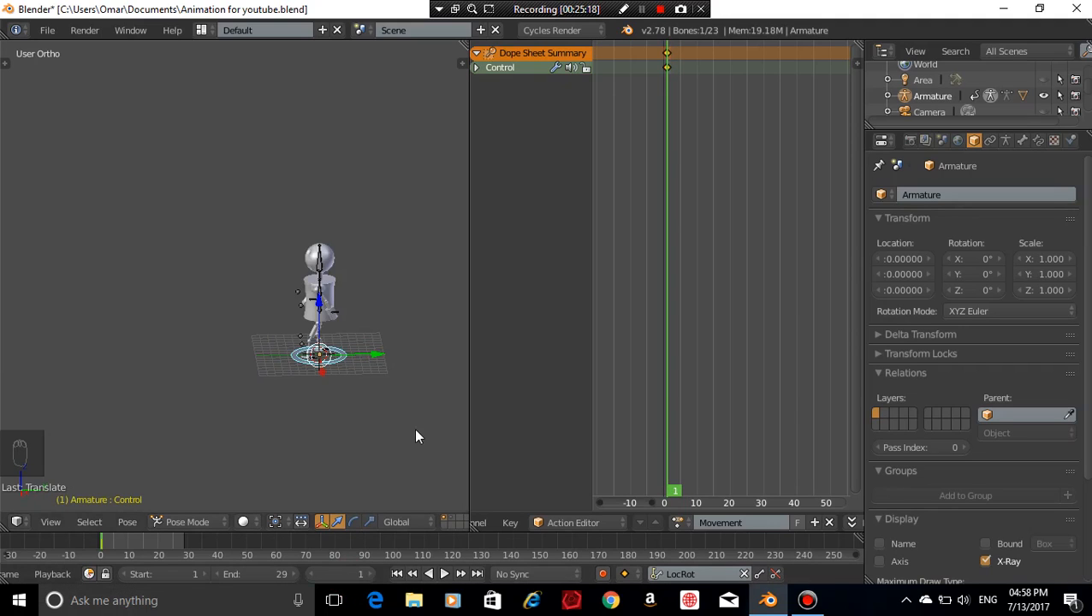
{"action": "key", "text": "g"}
{"action": "key", "text": "y"}
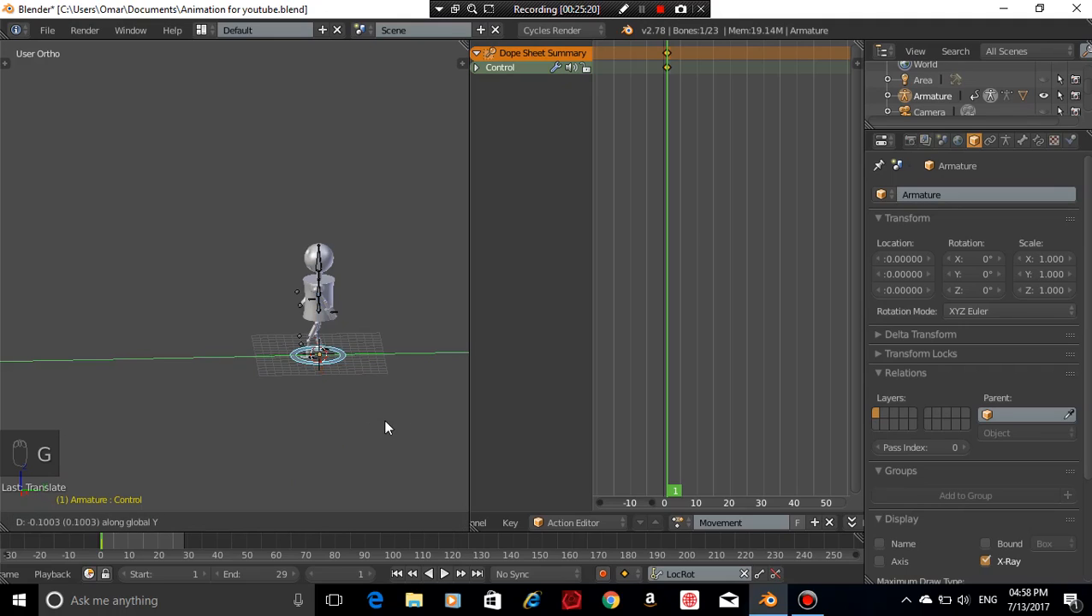
{"action": "right_click", "coordinate": [277, 441]}
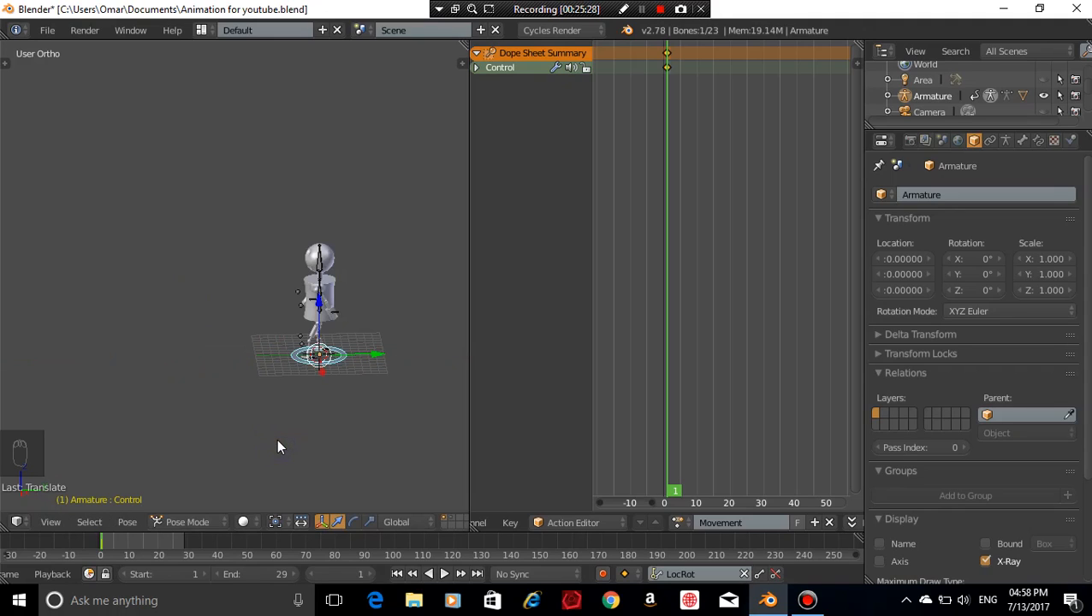
At frame 150, move the Control bone about 15.7 units forward along negative global Y and insert a LocRot keyframe
{"action": "left_click", "coordinate": [341, 570]}
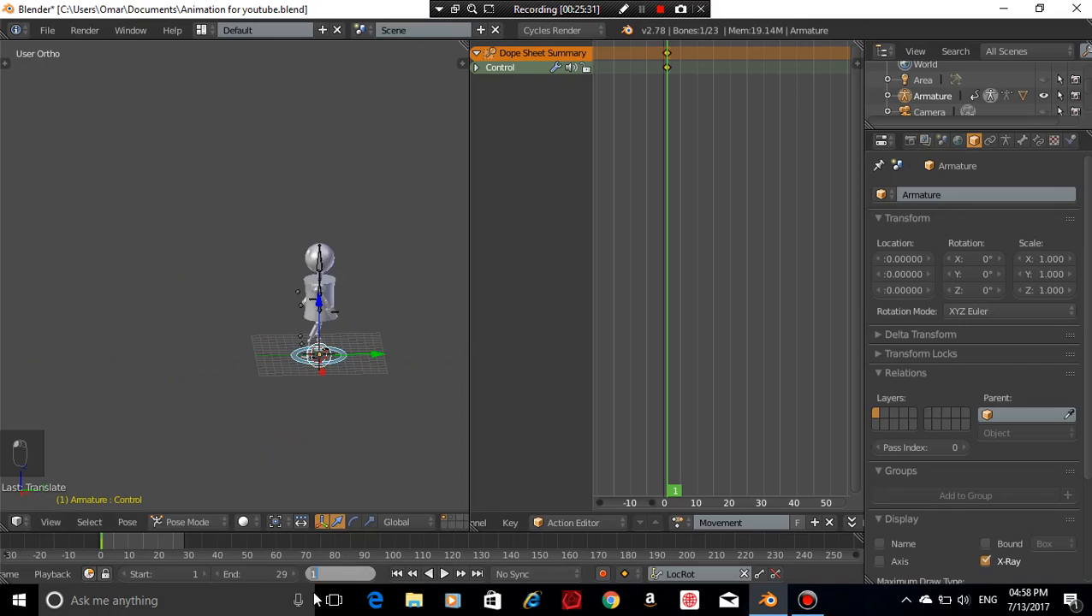
{"action": "type", "text": "150"}
{"action": "key", "text": "Return"}
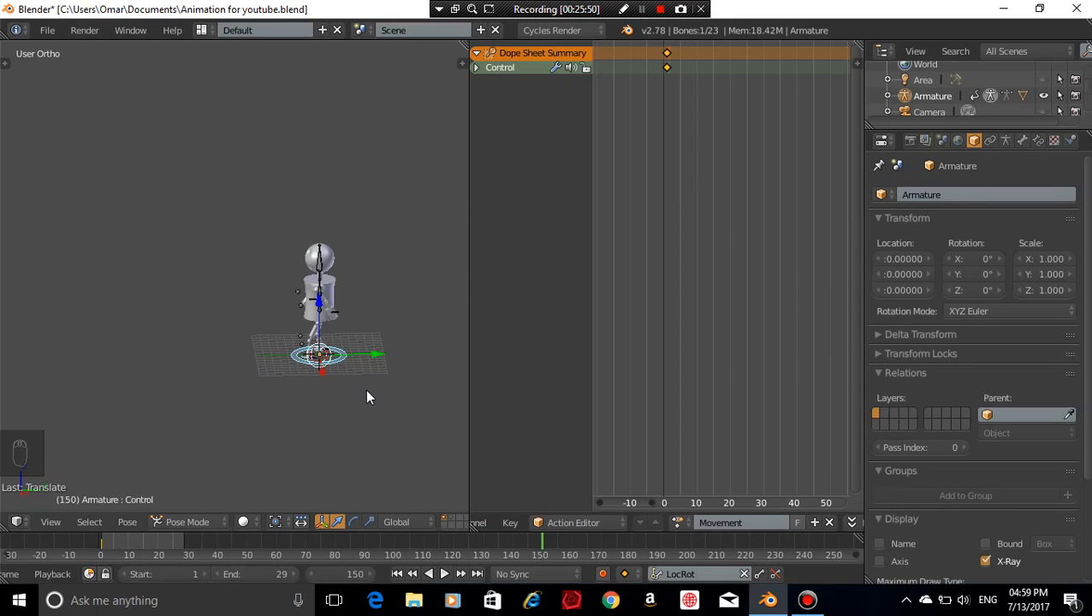
{"action": "key", "text": "g"}
{"action": "key", "text": "y"}
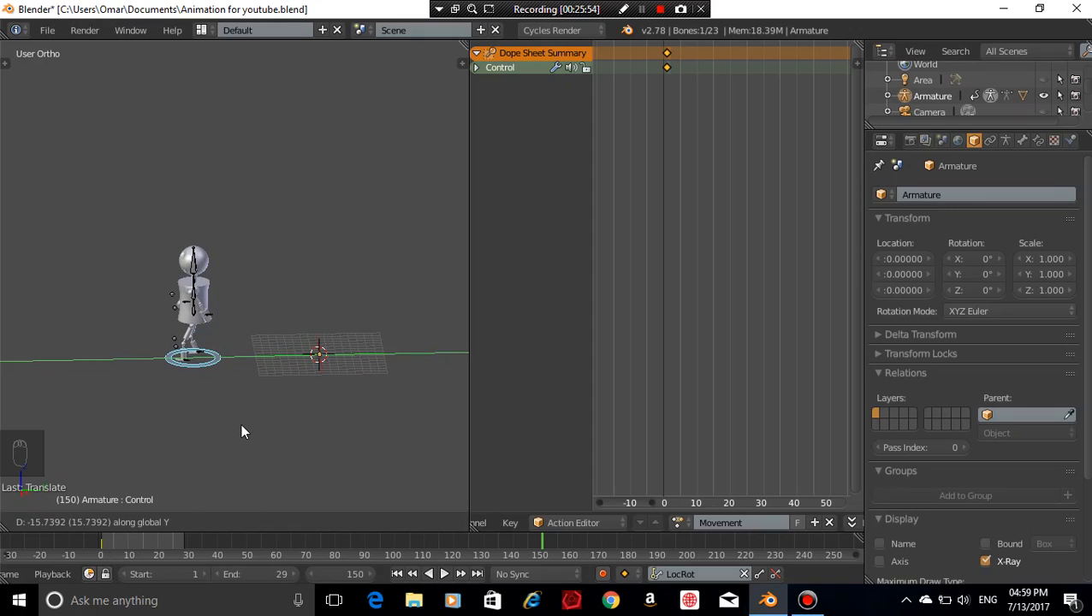
{"action": "left_click", "coordinate": [240, 430]}
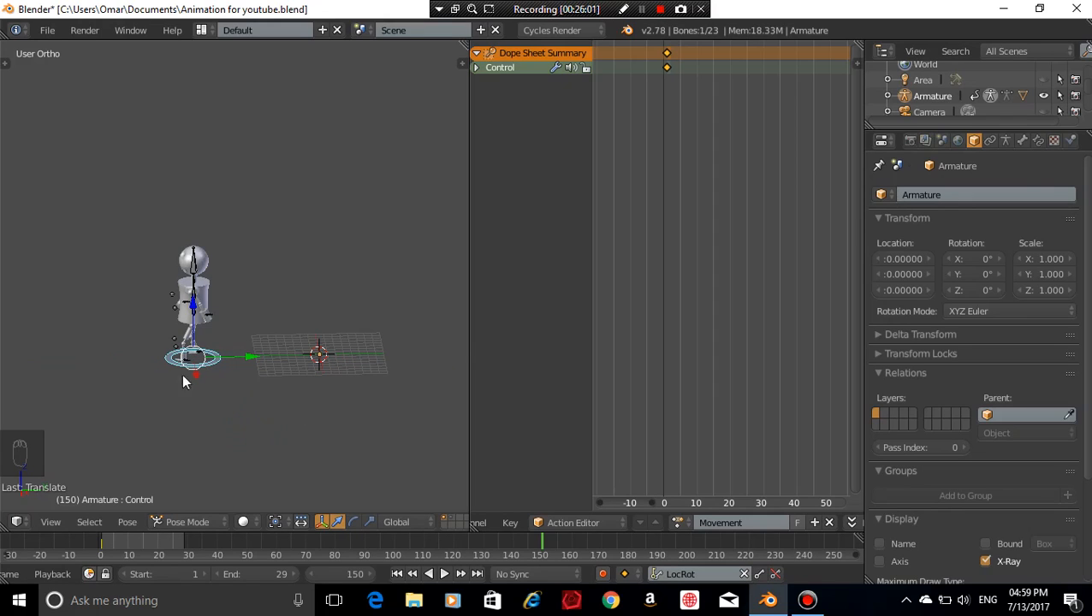
{"action": "key", "text": "i"}
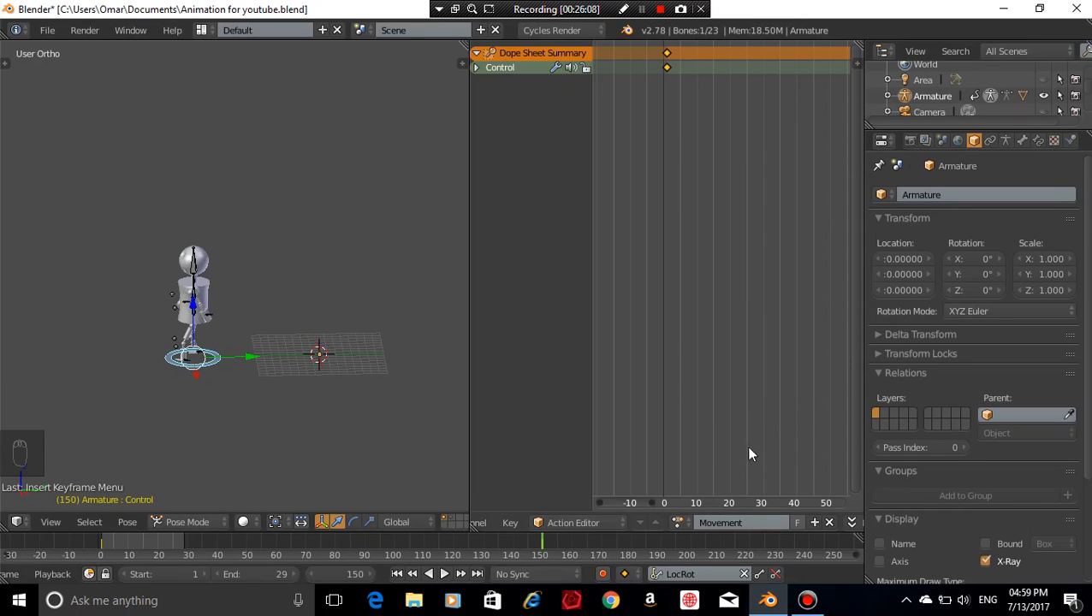
{"action": "middle_click_drag", "start_coordinate": [780, 405], "coordinate": [736, 405]}
{"action": "scroll", "coordinate": [778, 409], "scroll_direction": "down", "scroll_amount": 5}
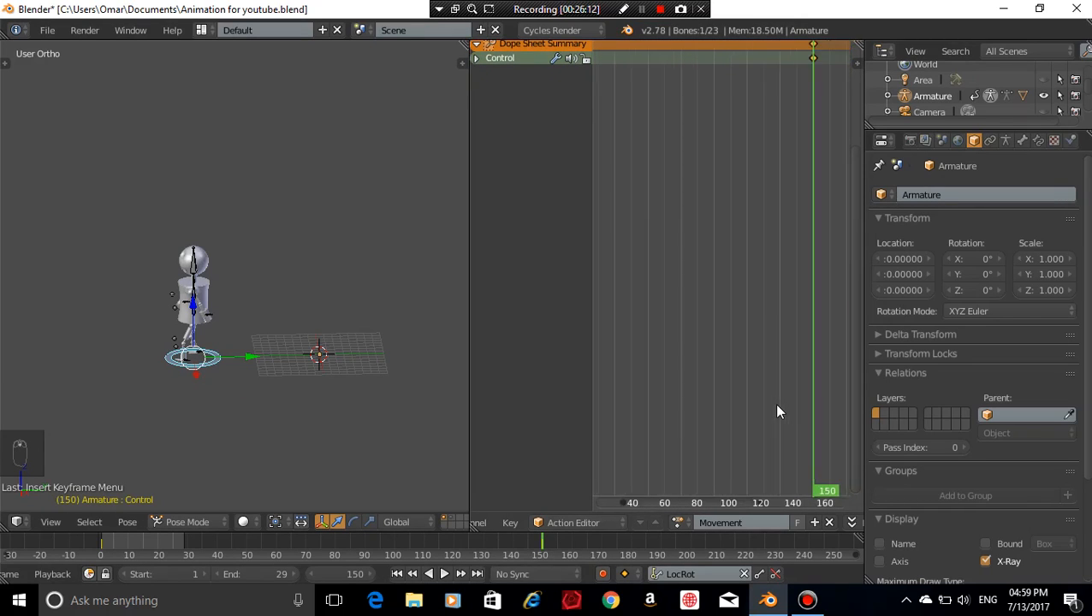
{"action": "scroll", "coordinate": [776, 410], "scroll_direction": "down", "scroll_amount": 3}
{"action": "middle_click_drag", "start_coordinate": [721, 282], "coordinate": [721, 310]}
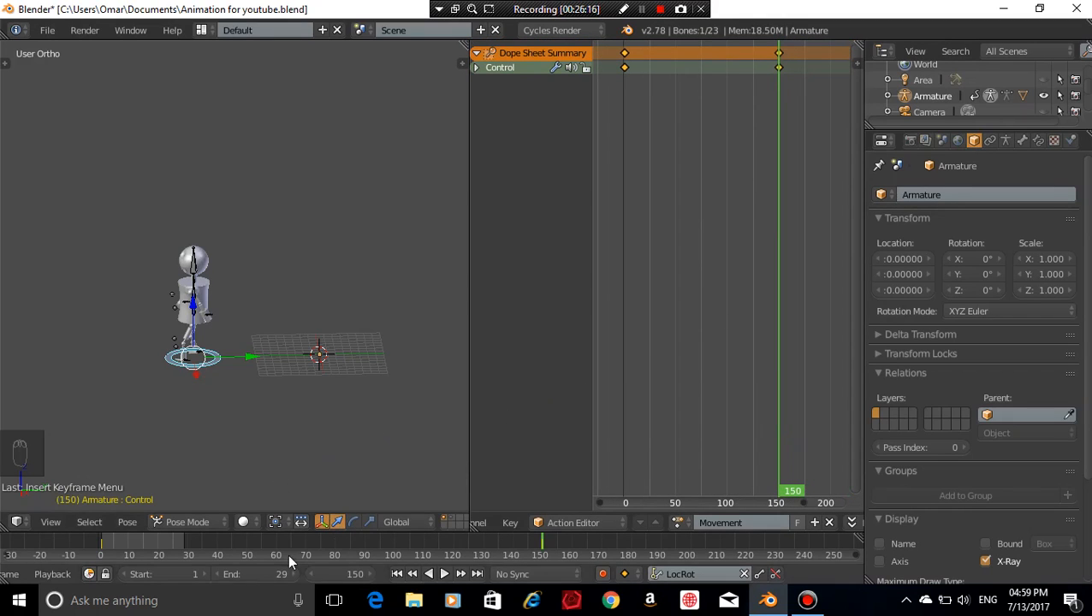
Set the end frame of the animation to 150
{"action": "left_click", "coordinate": [253, 573]}
{"action": "type", "text": "1"}
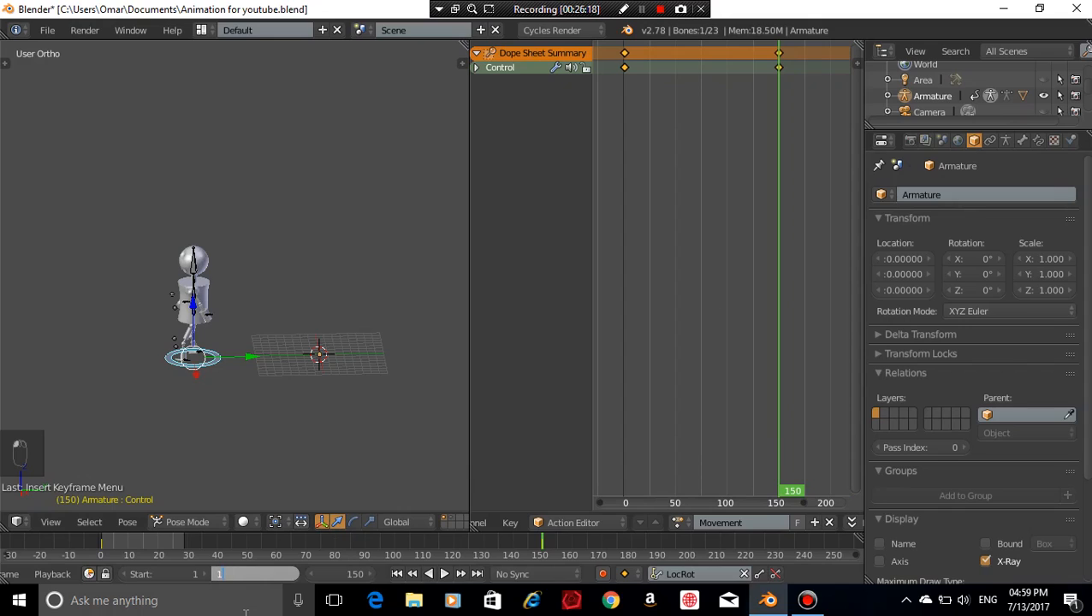
{"action": "type", "text": "50"}
{"action": "key", "text": "Return"}
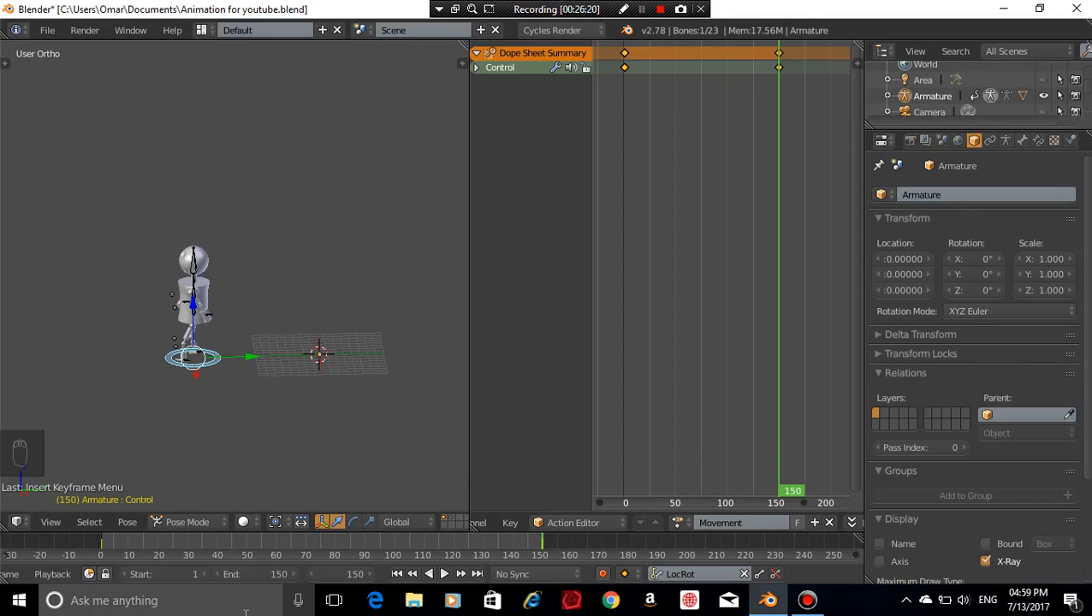
Play the Movement animation from frame 1 in the right side view to check the forward motion, and return to frame 1
{"action": "key", "text": "KP_3"}
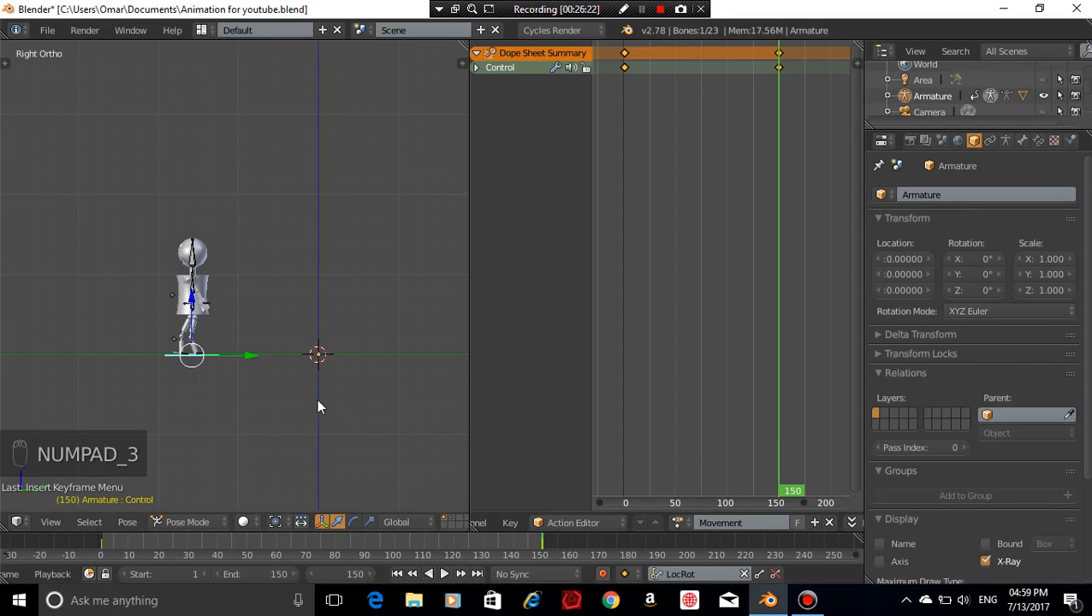
{"action": "left_click", "coordinate": [355, 574]}
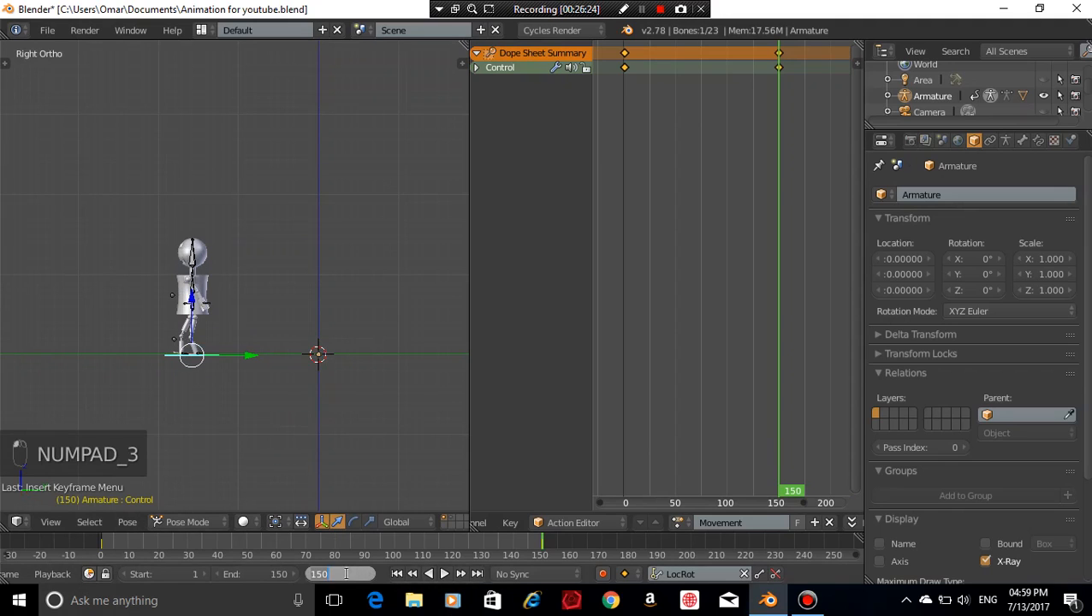
{"action": "left_click", "coordinate": [397, 575]}
{"action": "left_click", "coordinate": [397, 574]}
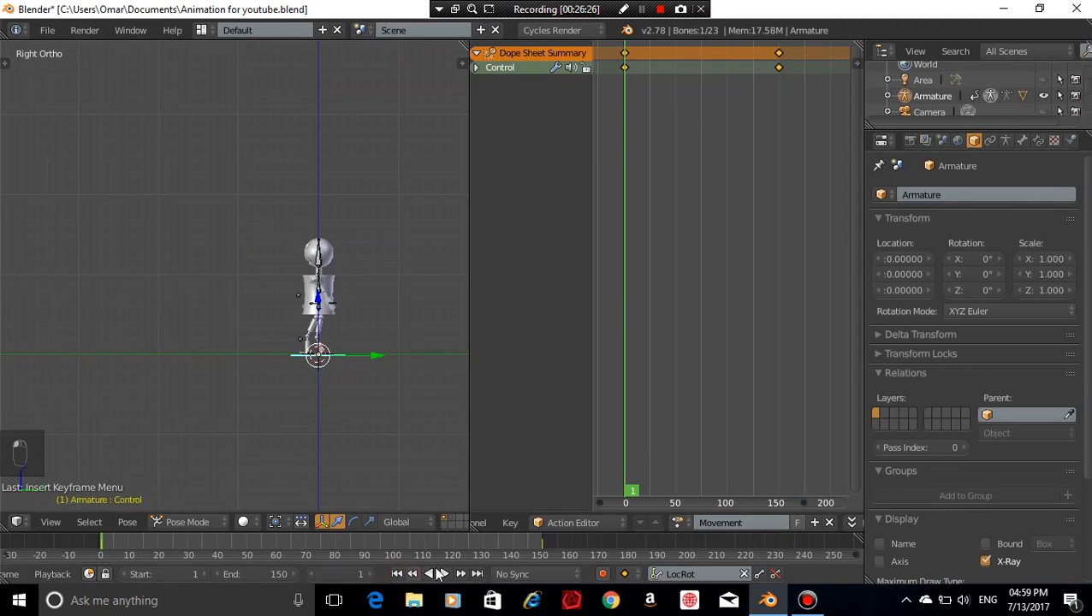
{"action": "left_click", "coordinate": [448, 573]}
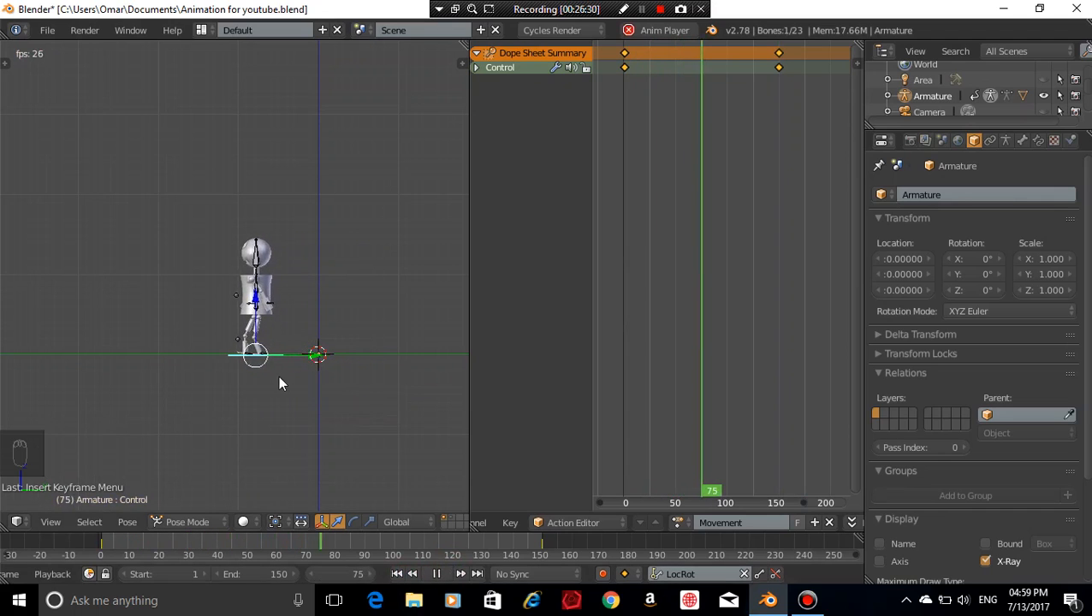
{"action": "left_click", "coordinate": [434, 576]}
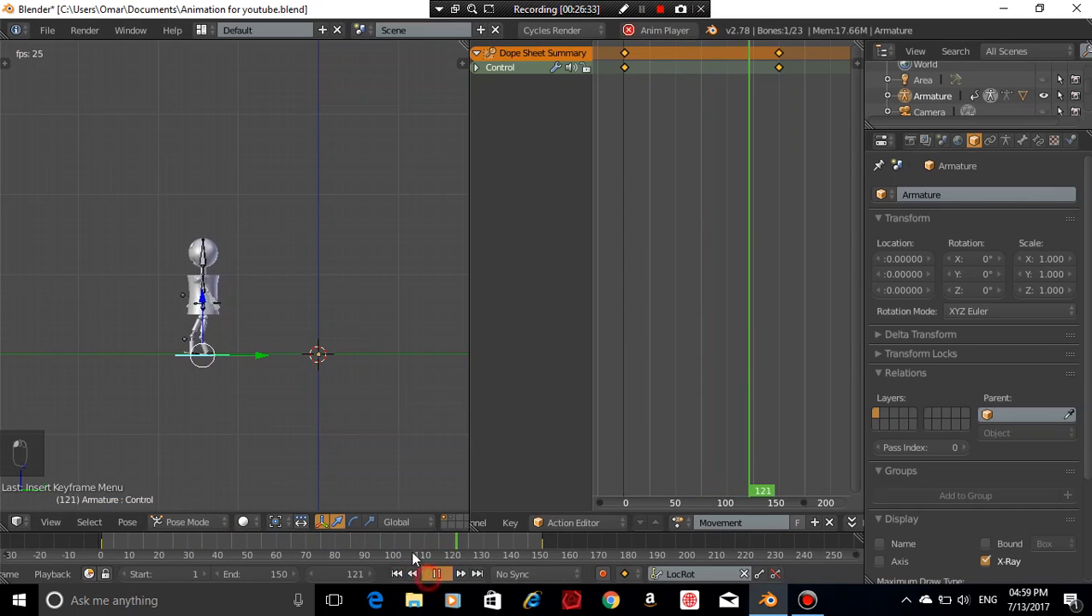
{"action": "left_click", "coordinate": [397, 574]}
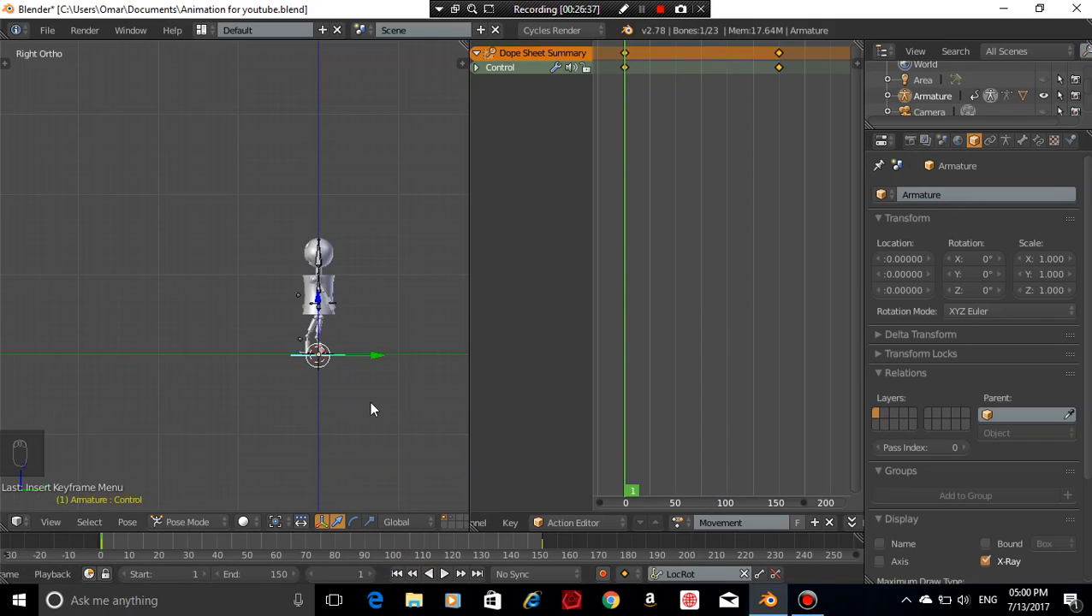
{"action": "left_click", "coordinate": [444, 575]}
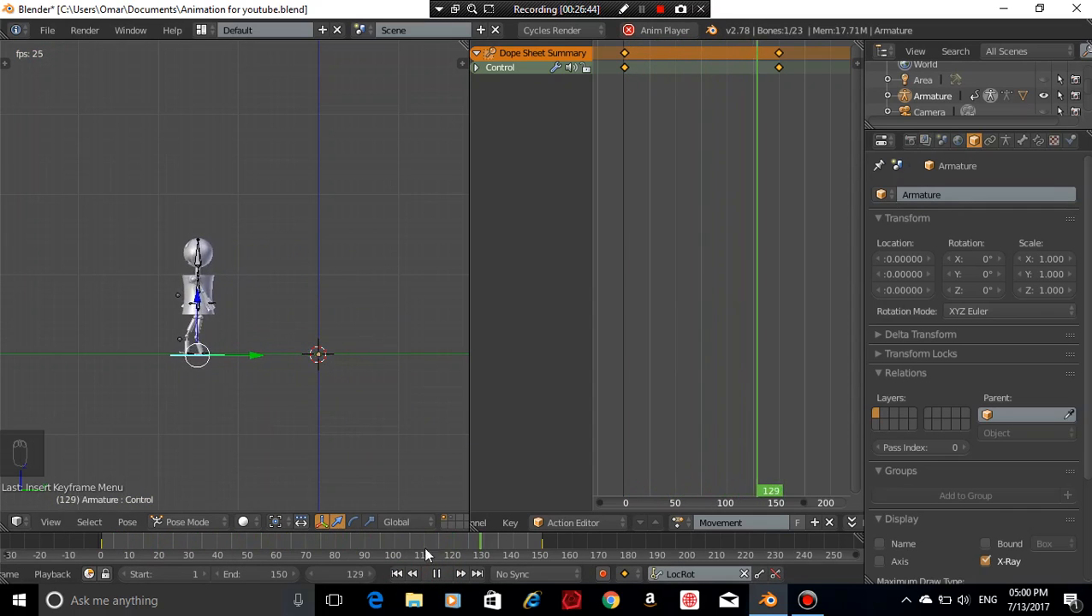
{"action": "left_click", "coordinate": [439, 576]}
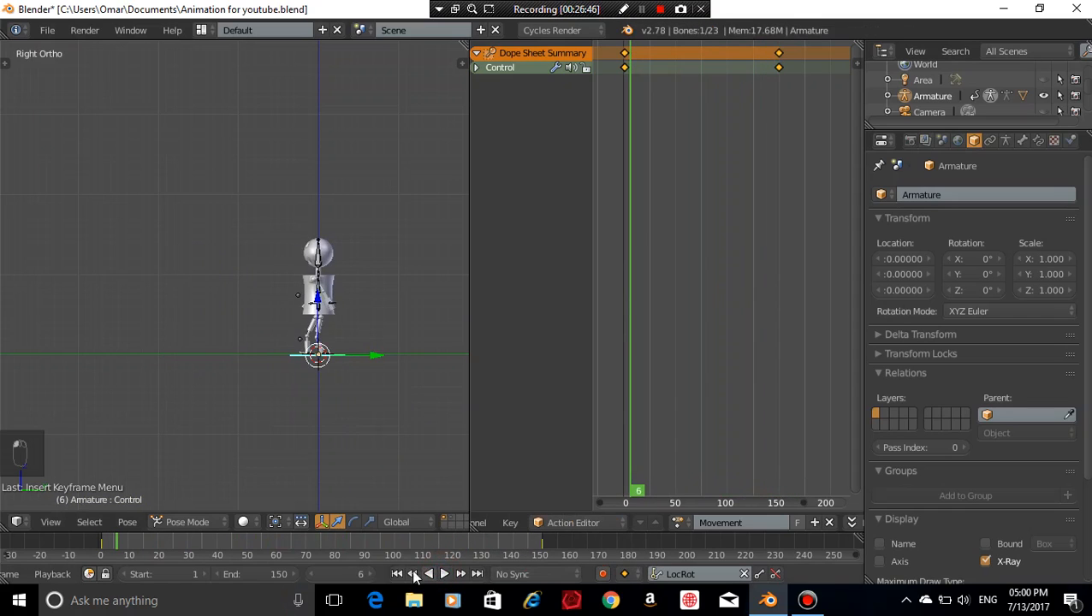
{"action": "left_click", "coordinate": [396, 574]}
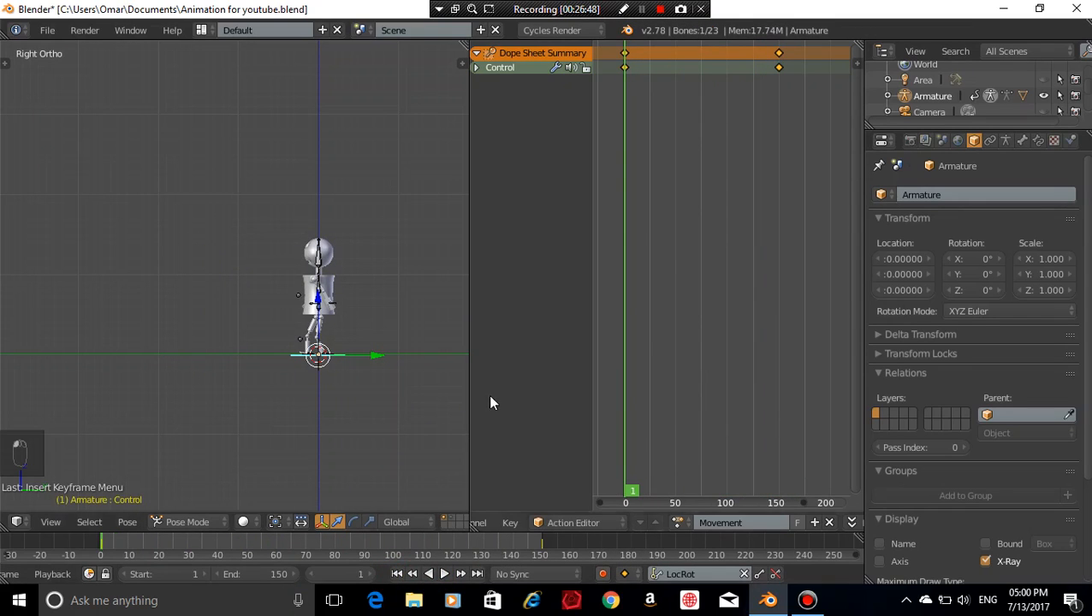
Save the file, overwriting the existing "Animation for youtube.blend"
{"action": "scroll", "coordinate": [539, 524], "scroll_direction": "up", "scroll_amount": 10}
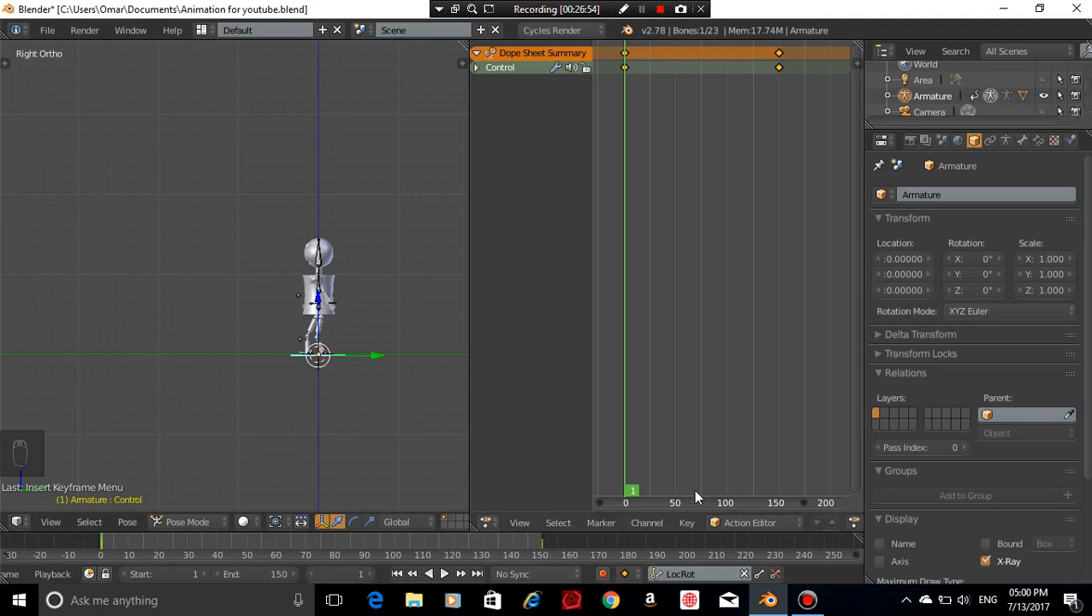
{"action": "key", "text": "ctrl+s"}
{"action": "left_click", "coordinate": [377, 363]}
{"action": "key", "text": "ctrl+s"}
{"action": "left_click", "coordinate": [377, 362]}
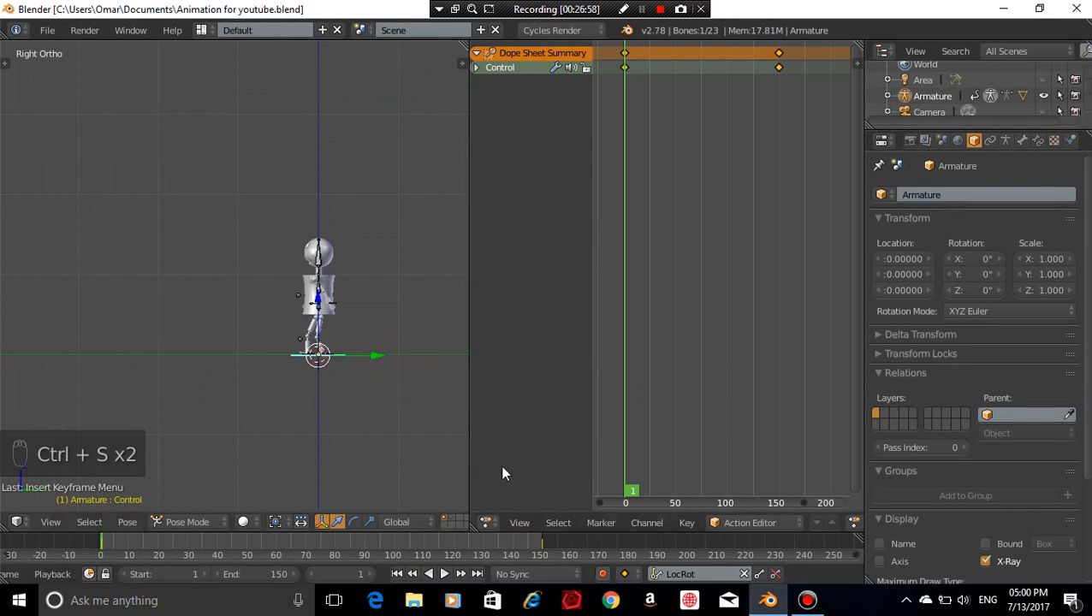
Change the Action Editor area to the Graph Editor and show the Control bone's full curves
{"action": "left_click", "coordinate": [487, 522]}
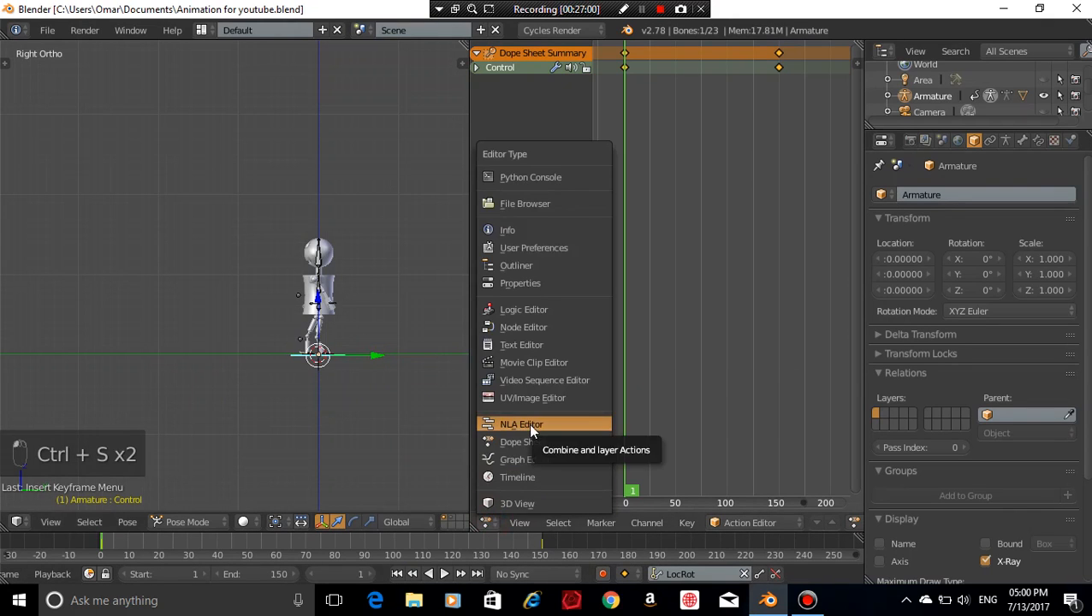
{"action": "left_click", "coordinate": [508, 462]}
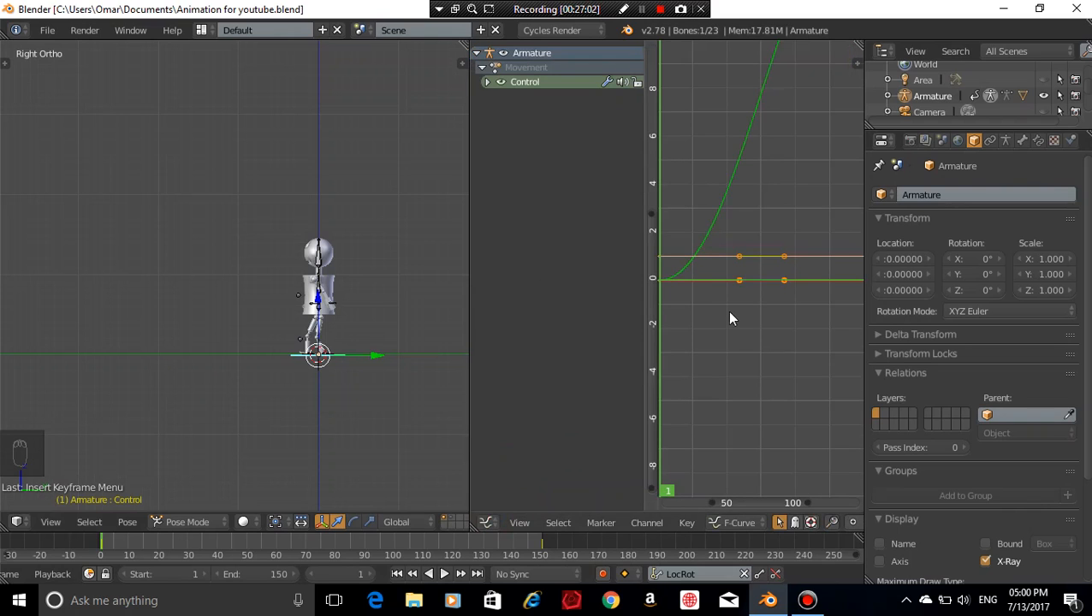
{"action": "scroll", "coordinate": [730, 319], "scroll_direction": "down", "scroll_amount": 4}
Select all keyframes of the Control bone's curves and set their handle type to Vector
{"action": "key", "text": "a"}
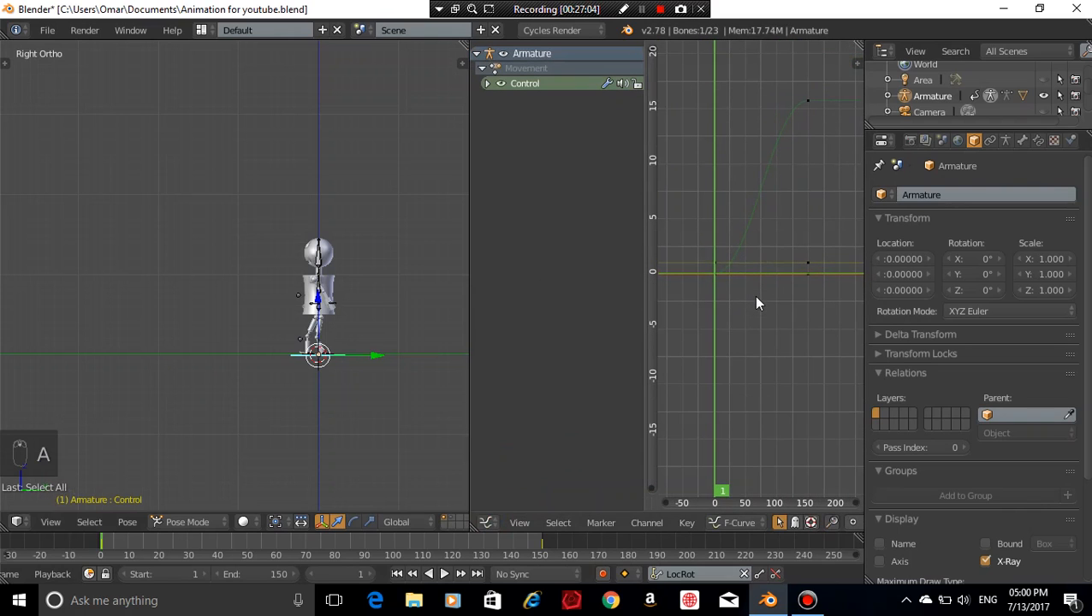
{"action": "key", "text": "a"}
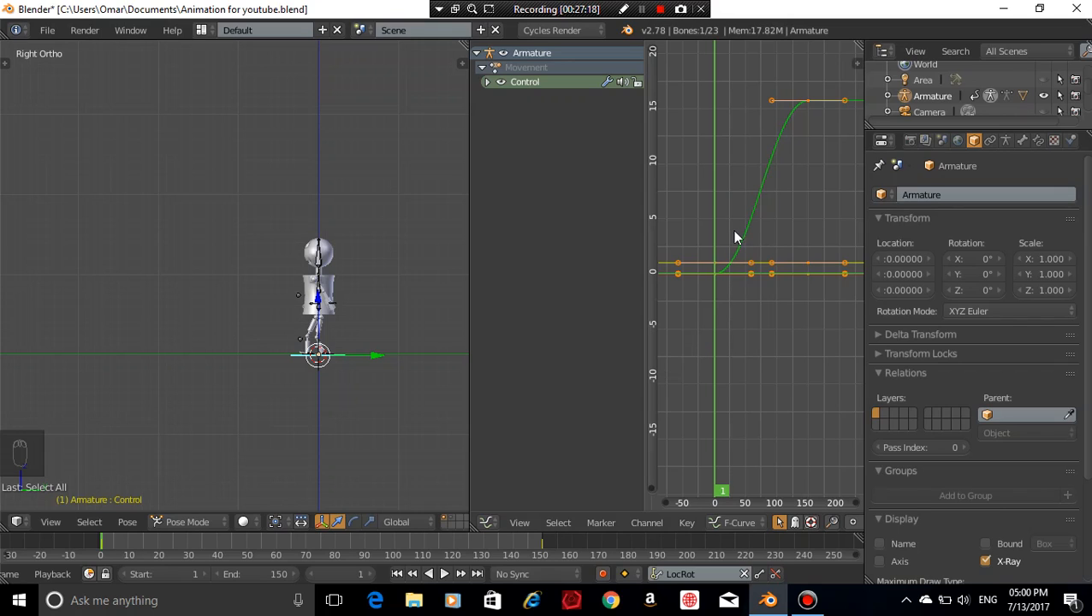
{"action": "key", "text": "v"}
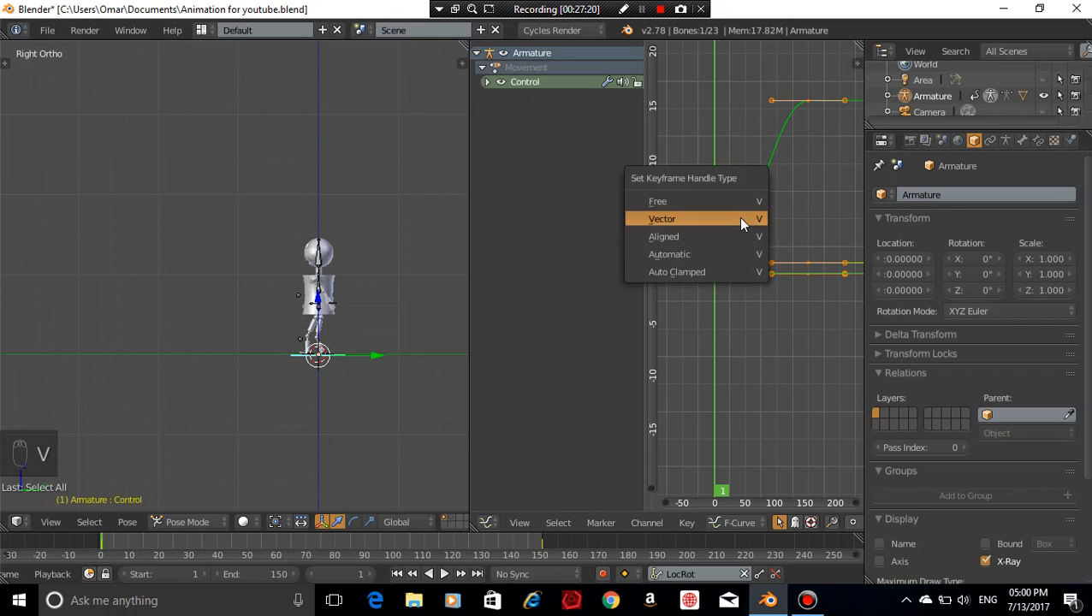
{"action": "left_click", "coordinate": [741, 220]}
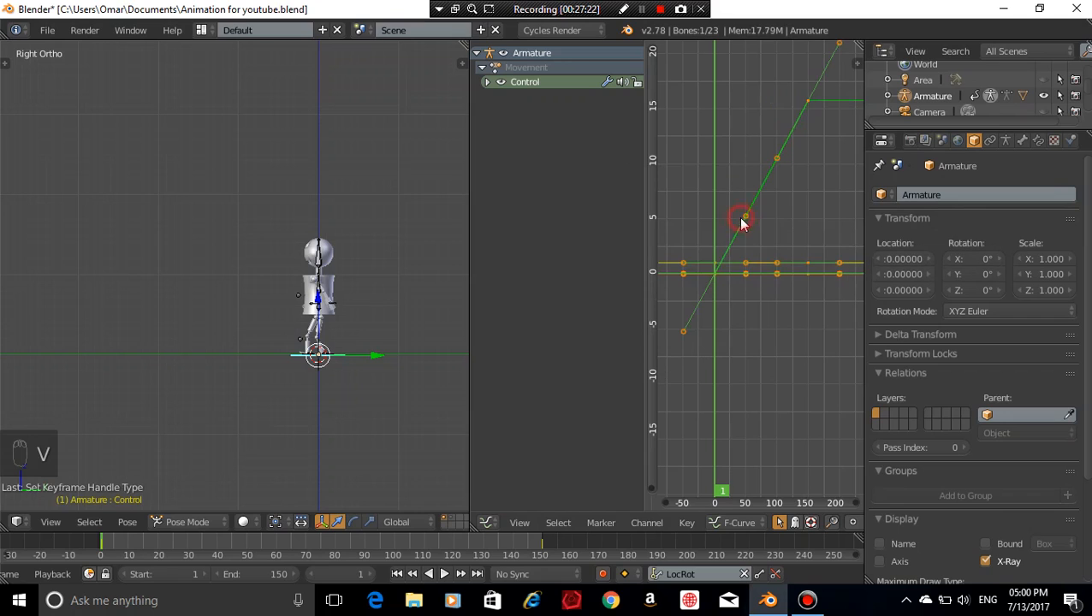
{"action": "scroll", "coordinate": [778, 178], "scroll_direction": "down", "scroll_amount": 1}
{"action": "scroll", "coordinate": [777, 178], "scroll_direction": "down", "scroll_amount": 1}
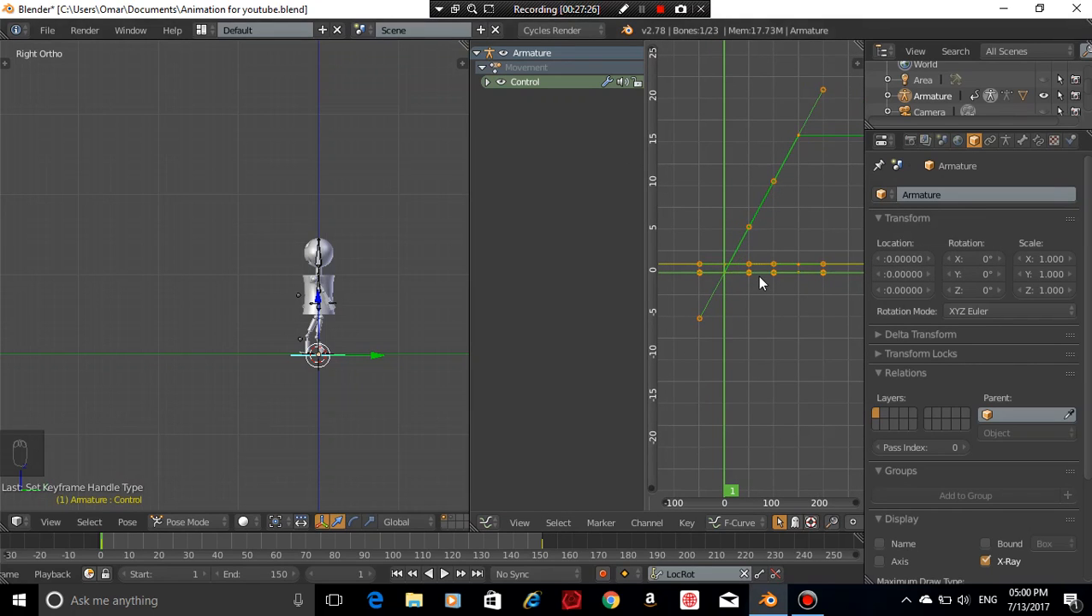
{"action": "scroll", "coordinate": [760, 283], "scroll_direction": "up", "scroll_amount": 2}
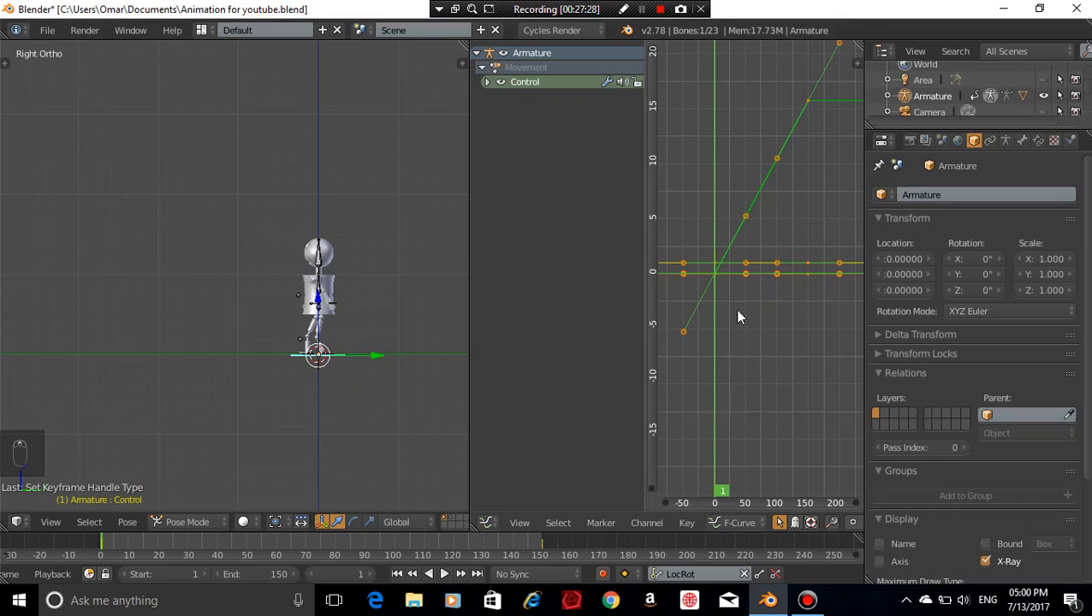
Change the Graph Editor area to the Dope Sheet, play the Movement animation from frame 1, and return to frame 1
{"action": "left_click", "coordinate": [487, 522]}
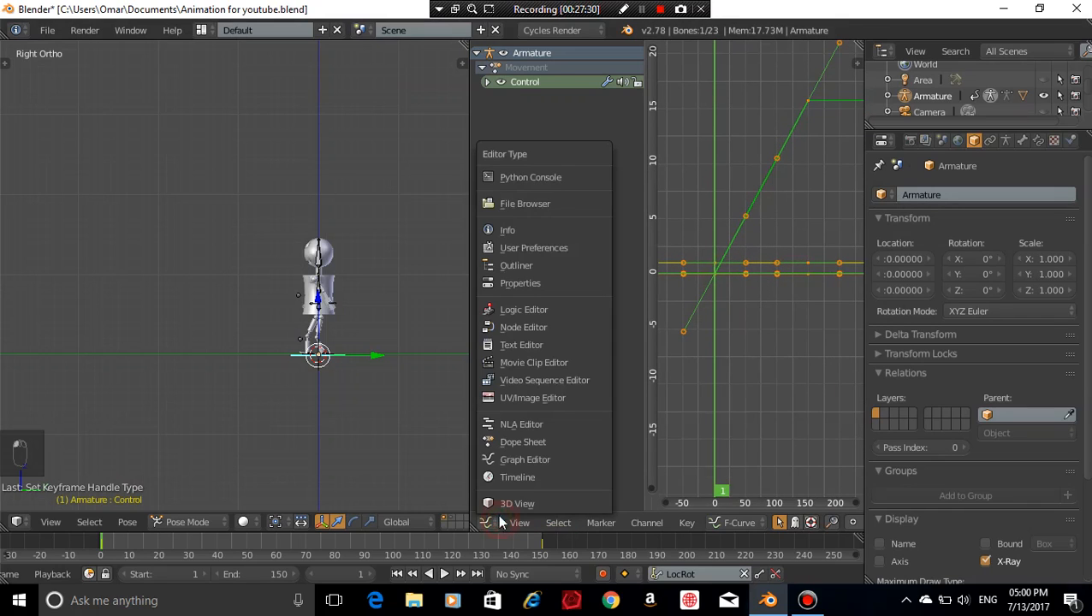
{"action": "left_click", "coordinate": [539, 441]}
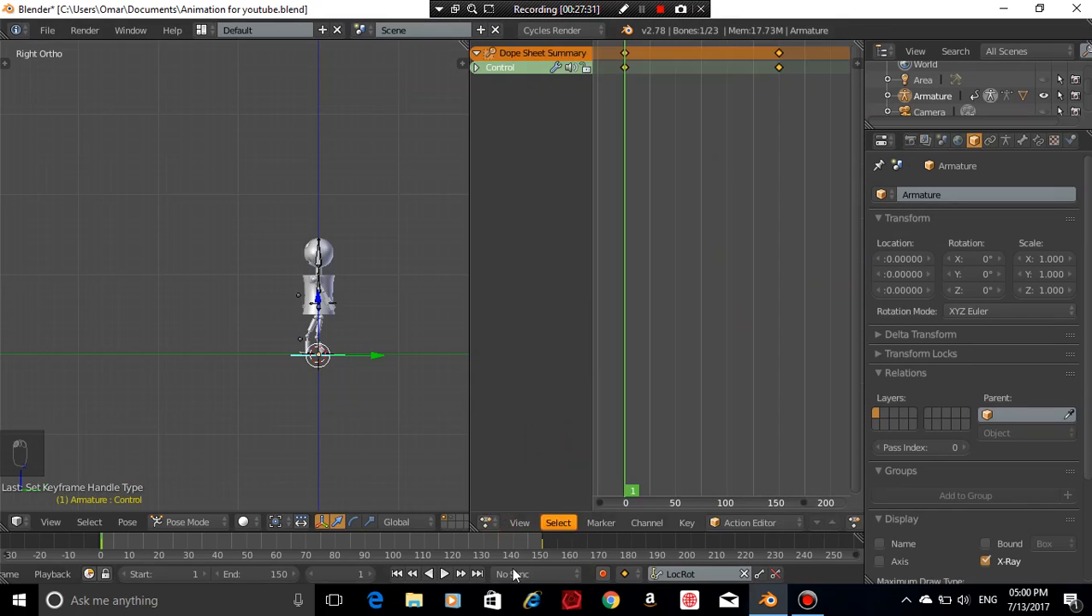
{"action": "left_click", "coordinate": [445, 576]}
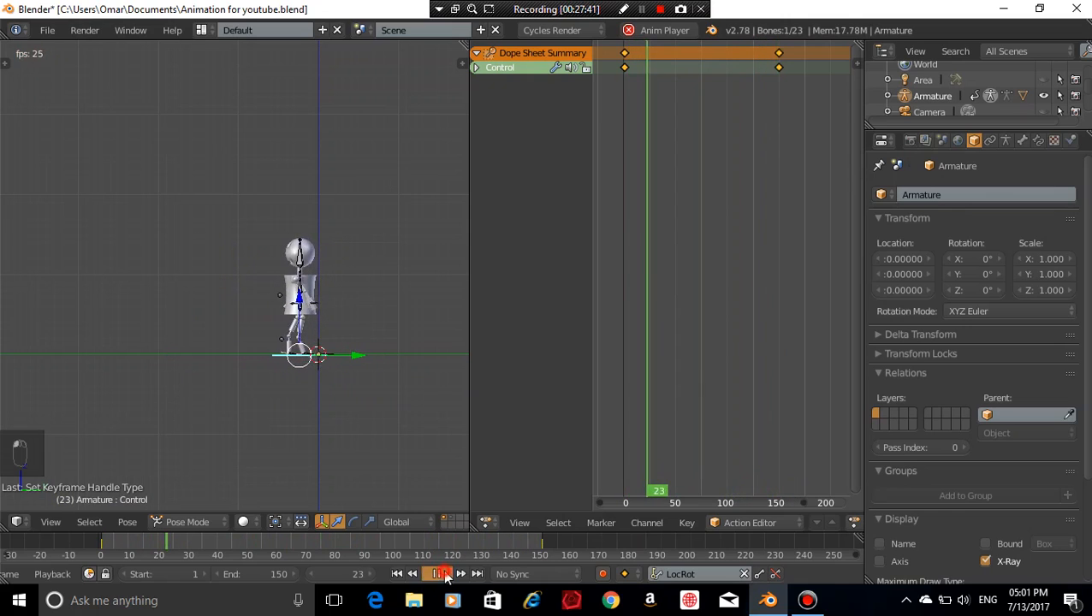
{"action": "left_click", "coordinate": [443, 575]}
{"action": "left_click", "coordinate": [396, 574]}
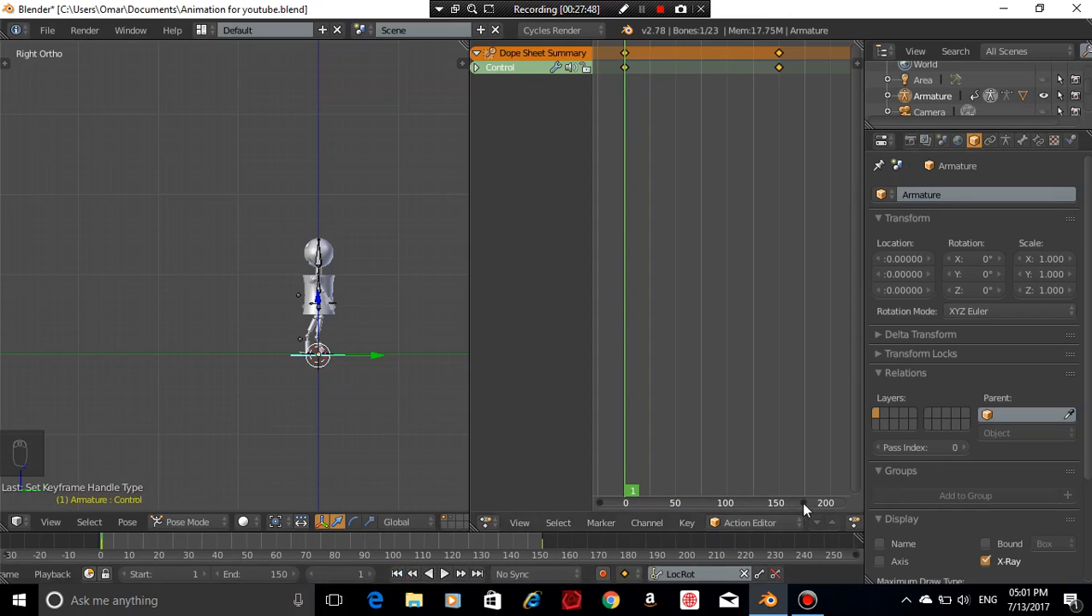
Give the Movement action a fake user so that it stays stored in the file
{"action": "scroll", "coordinate": [782, 523], "scroll_direction": "down", "scroll_amount": 2}
{"action": "scroll", "coordinate": [782, 525], "scroll_direction": "down", "scroll_amount": 5}
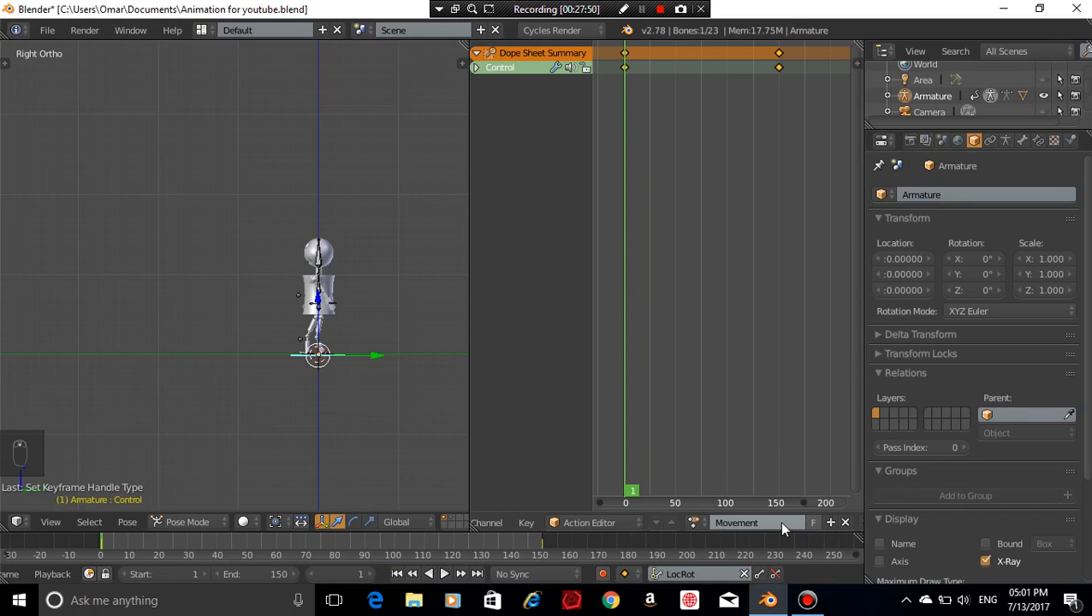
{"action": "left_click", "coordinate": [815, 522]}
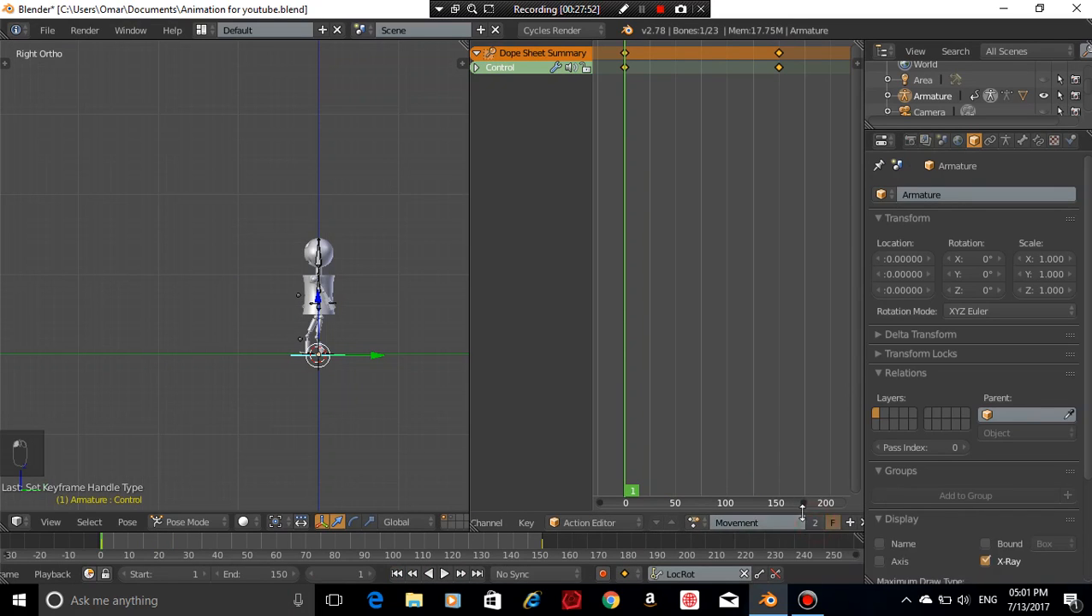
{"action": "scroll", "coordinate": [775, 522], "scroll_direction": "down", "scroll_amount": 2}
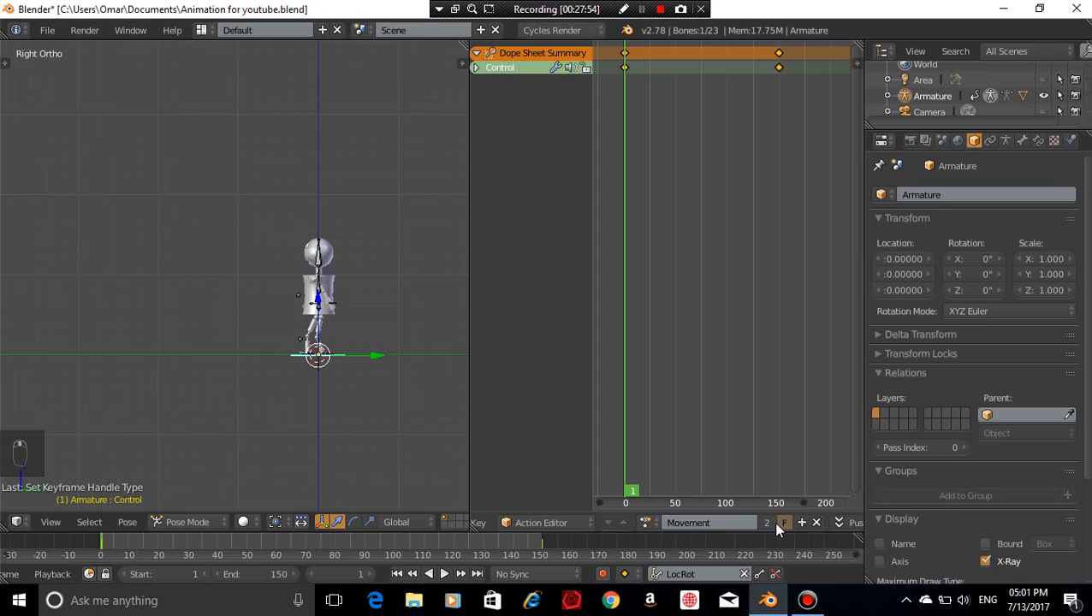
{"action": "scroll", "coordinate": [776, 526], "scroll_direction": "up", "scroll_amount": 8}
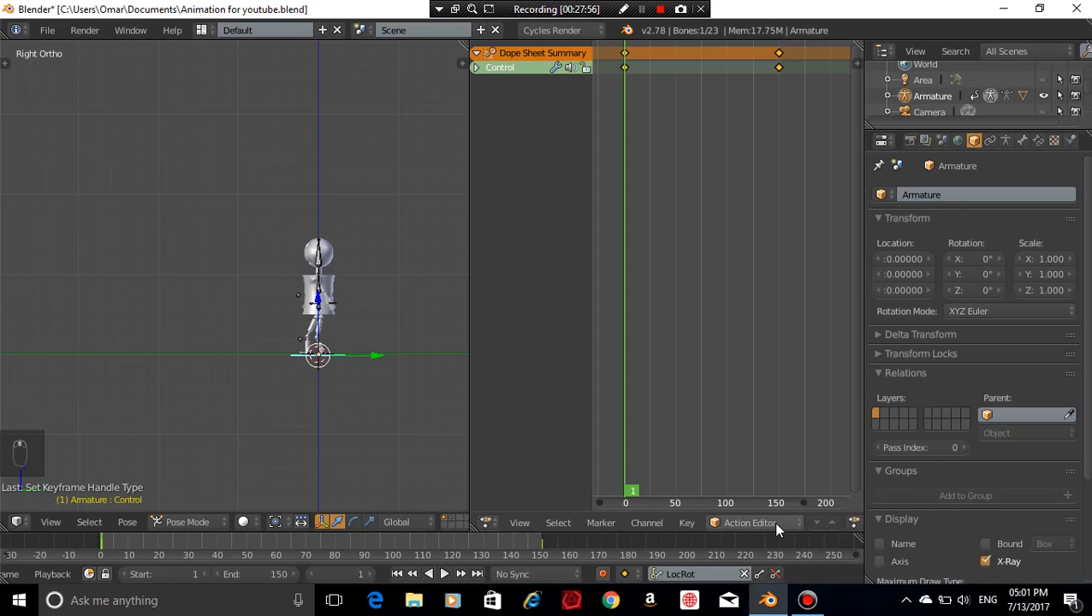
Change the Dope Sheet area to the NLA Editor and push the Movement action down into an NLA strip
{"action": "left_click", "coordinate": [489, 523]}
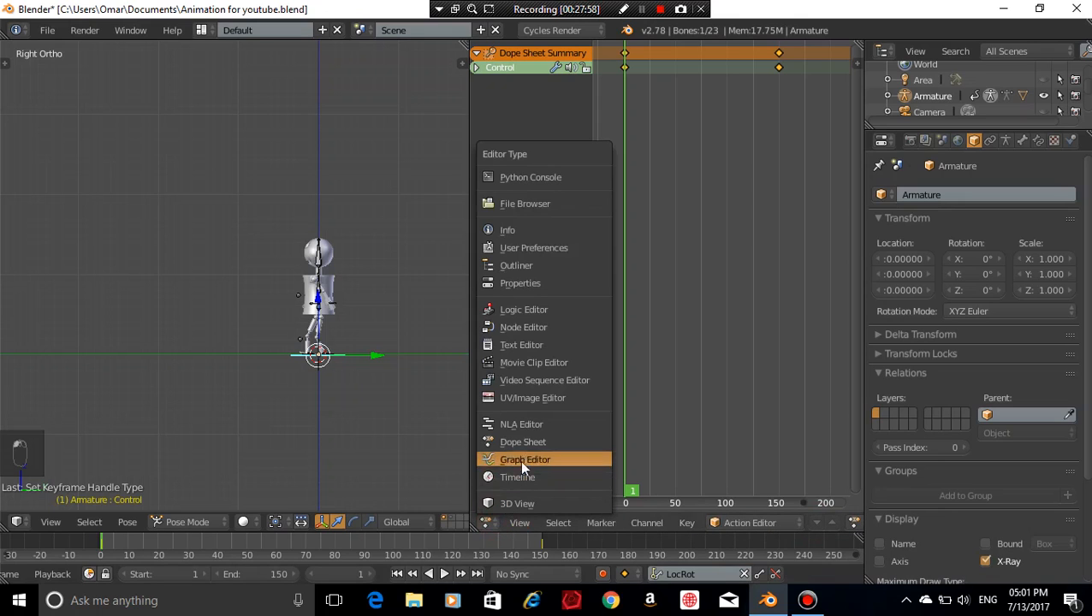
{"action": "left_click", "coordinate": [529, 424]}
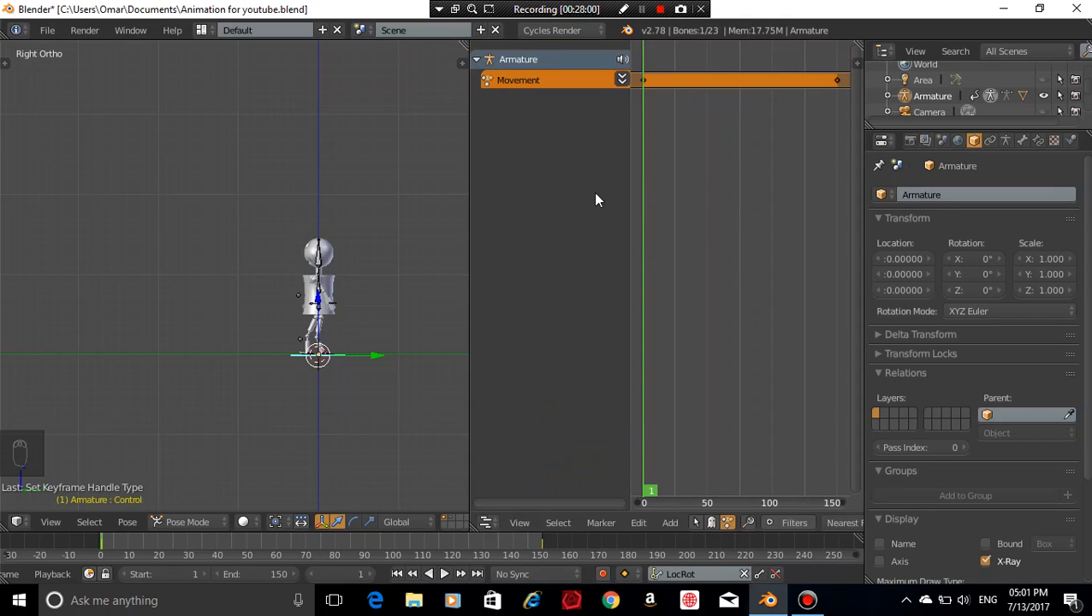
{"action": "left_click", "coordinate": [623, 78]}
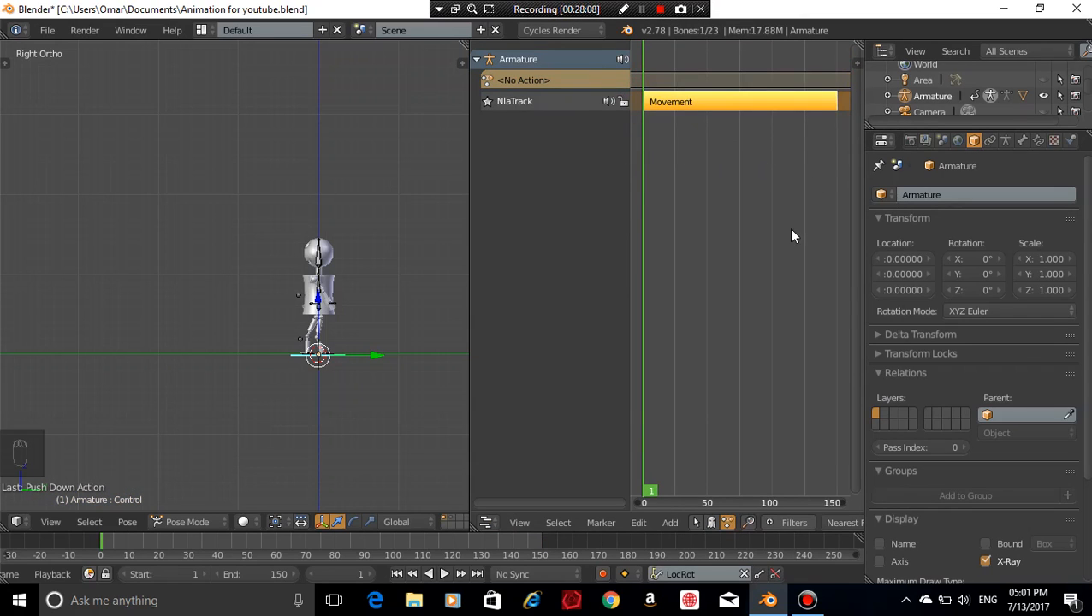
Assign the Walk Cycle action to the armature and push it down as a second NLA strip above Movement
{"action": "key", "text": "n"}
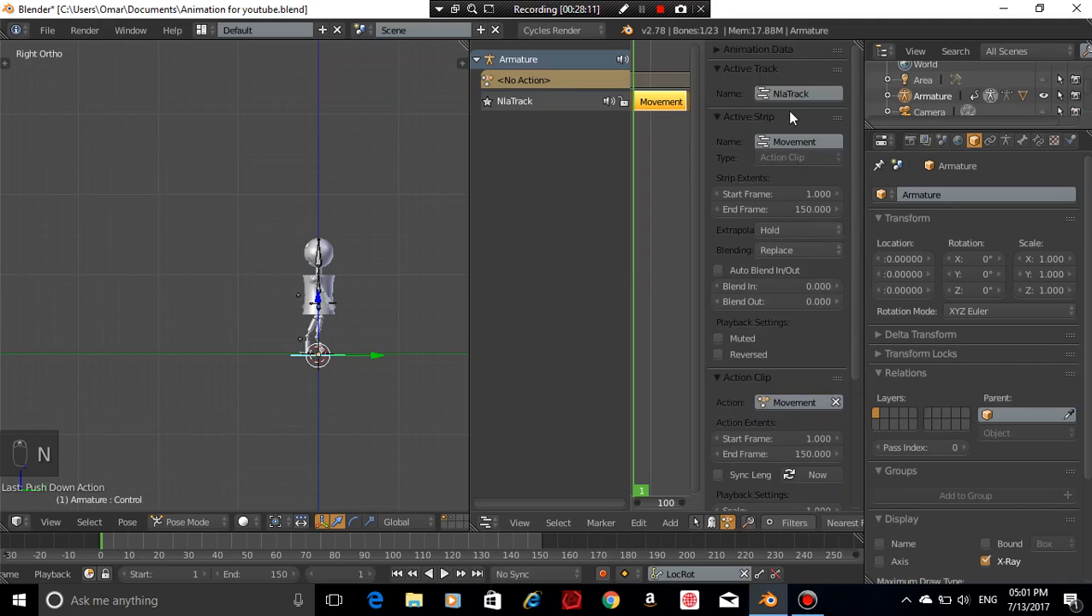
{"action": "left_click", "coordinate": [740, 53]}
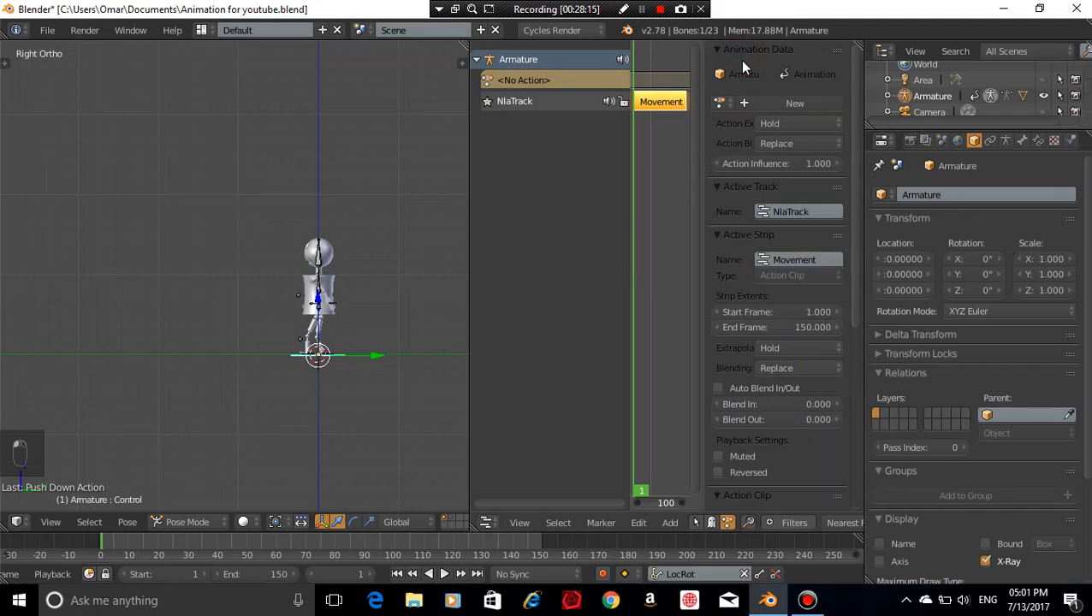
{"action": "left_click", "coordinate": [720, 103]}
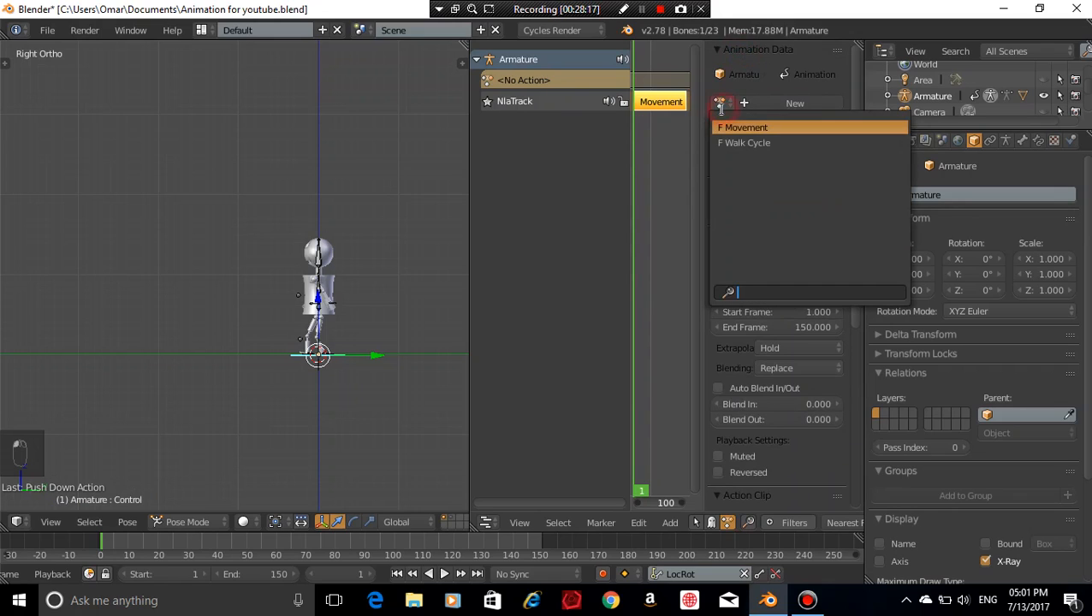
{"action": "left_click", "coordinate": [753, 142]}
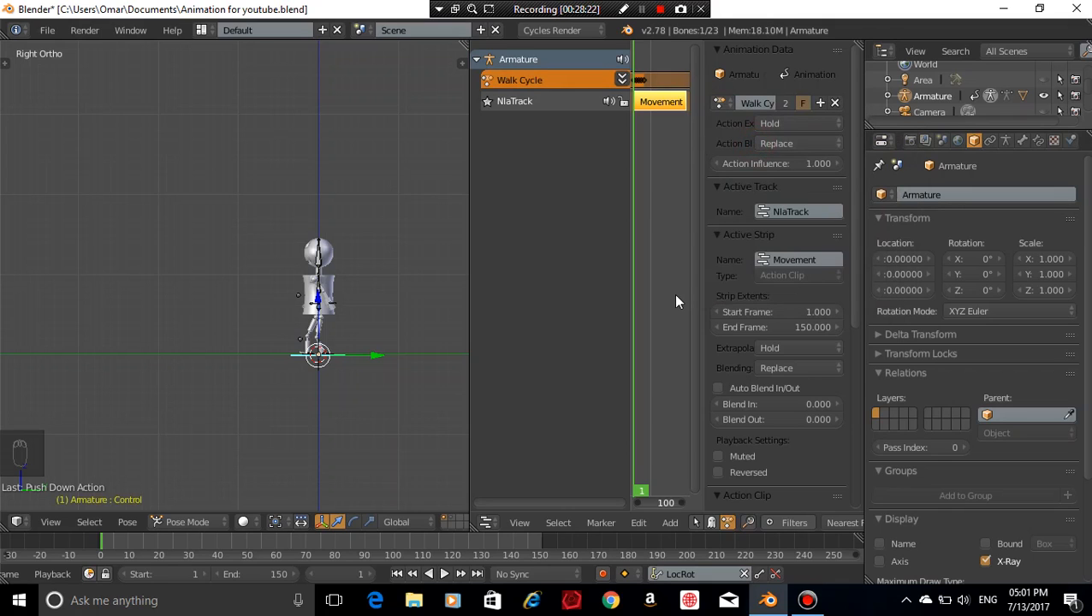
{"action": "key", "text": "n"}
{"action": "left_click", "coordinate": [623, 79]}
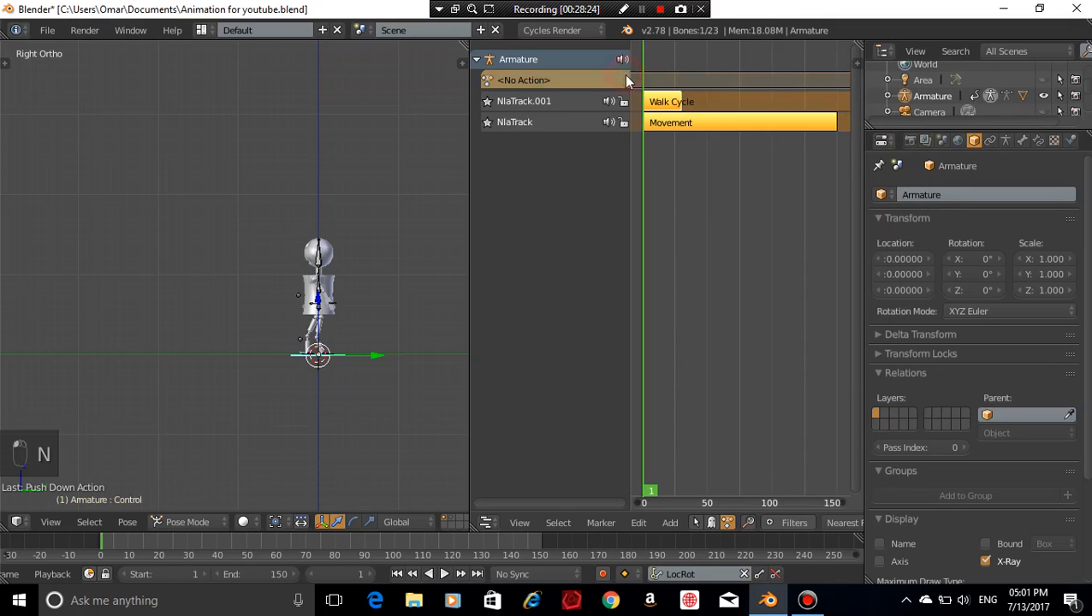
Set the end frame of the Walk Cycle strip's action extents to 29
{"action": "key", "text": "n"}
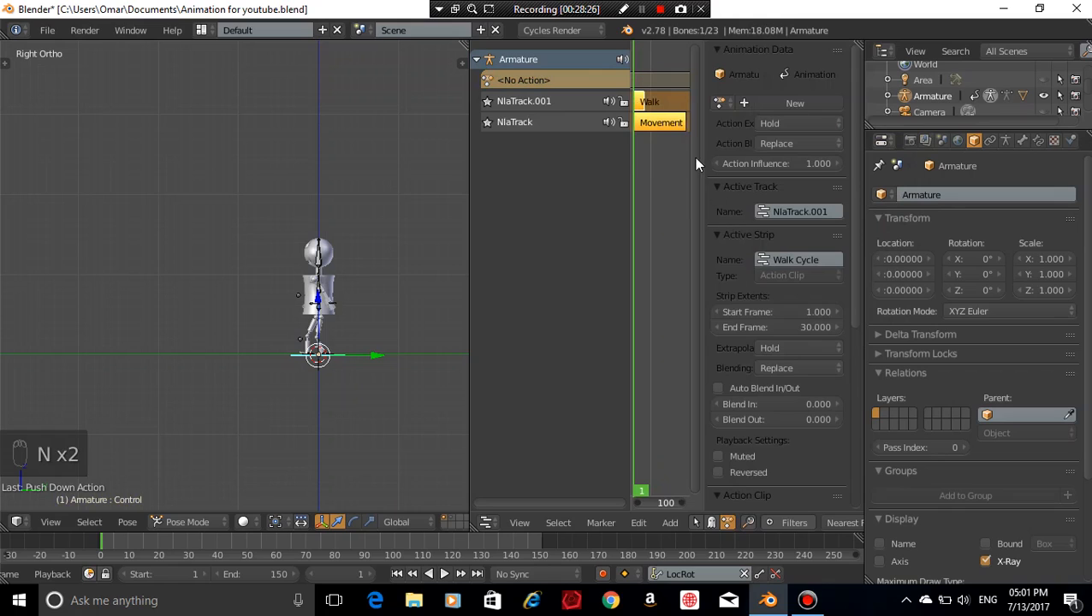
{"action": "scroll", "coordinate": [754, 274], "scroll_direction": "down", "scroll_amount": 8}
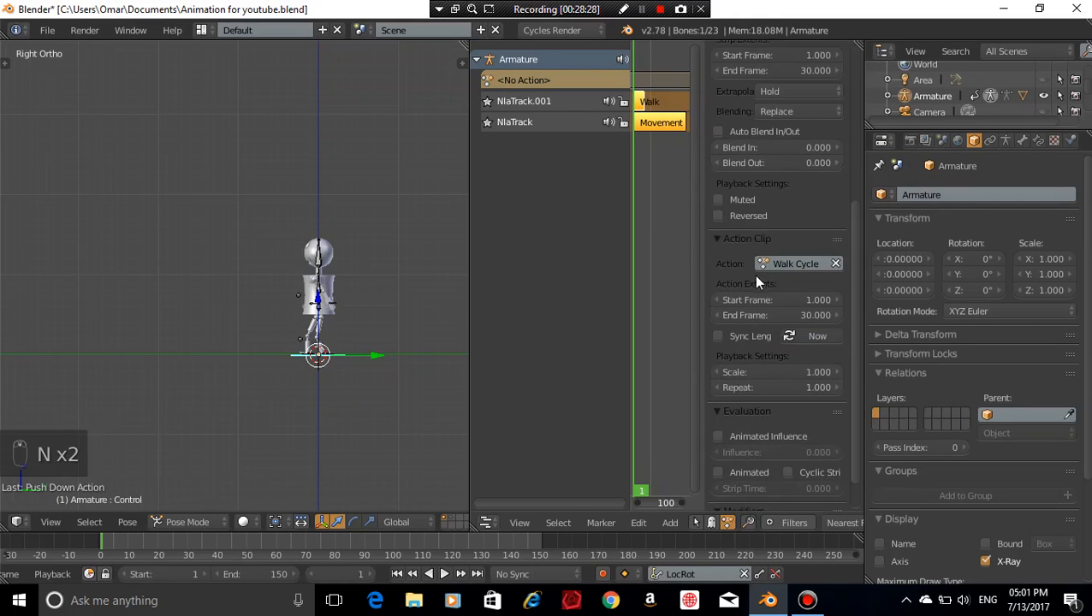
{"action": "left_click", "coordinate": [771, 315]}
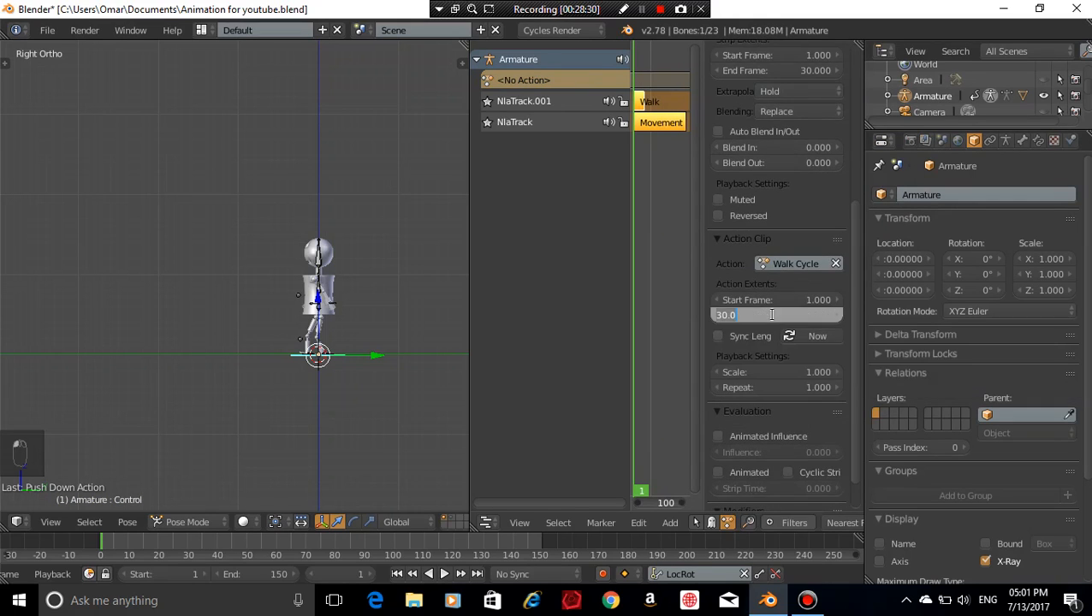
{"action": "type", "text": "29"}
{"action": "key", "text": "Return"}
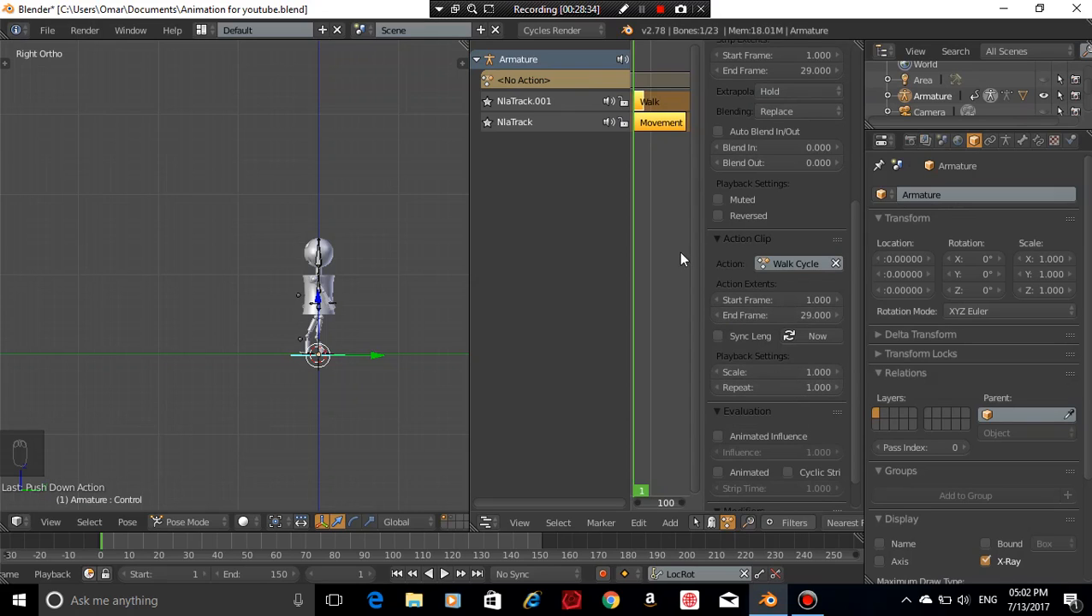
Narrow the NLA track list and raise the Walk Cycle strip's Repeat to 5.3 to match the Movement strip's length
{"action": "left_click_drag", "start_coordinate": [633, 259], "coordinate": [534, 265]}
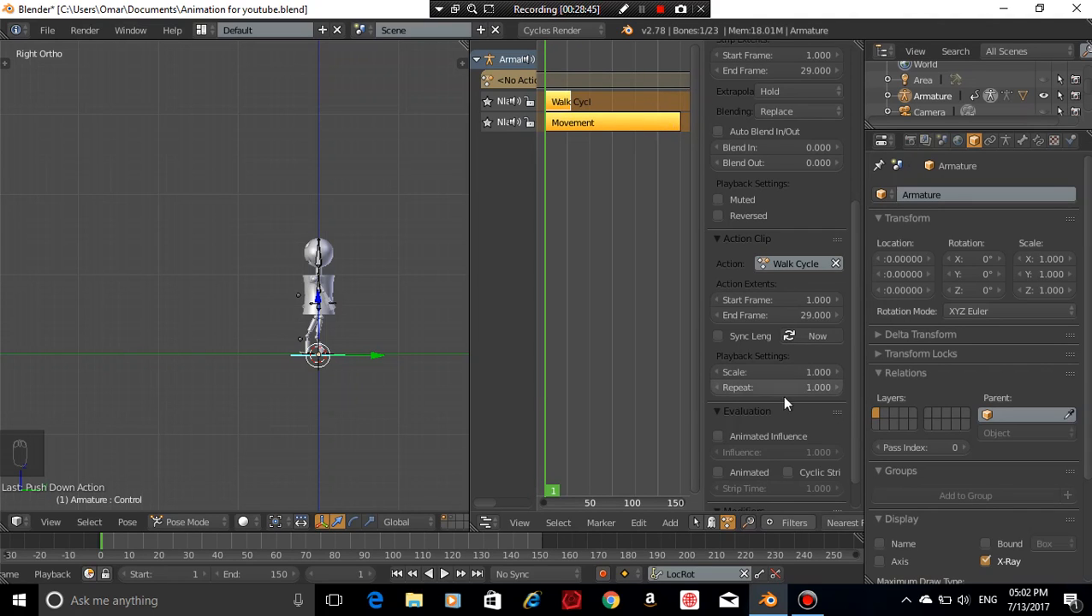
{"action": "left_click", "coordinate": [836, 389]}
{"action": "left_click", "coordinate": [836, 389]}
{"action": "left_click", "coordinate": [836, 389]}
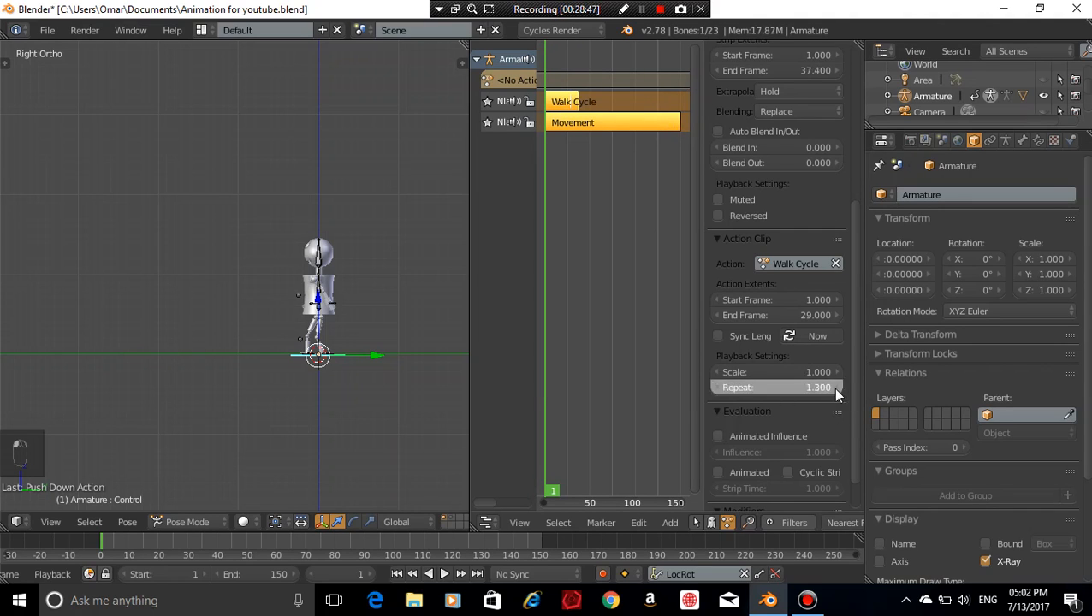
{"action": "left_click", "coordinate": [836, 390]}
{"action": "left_click", "coordinate": [836, 389]}
{"action": "left_click", "coordinate": [837, 389]}
{"action": "left_click", "coordinate": [836, 390]}
{"action": "left_click", "coordinate": [836, 389]}
{"action": "left_click", "coordinate": [836, 389]}
{"action": "left_click", "coordinate": [836, 389]}
{"action": "left_click", "coordinate": [836, 389]}
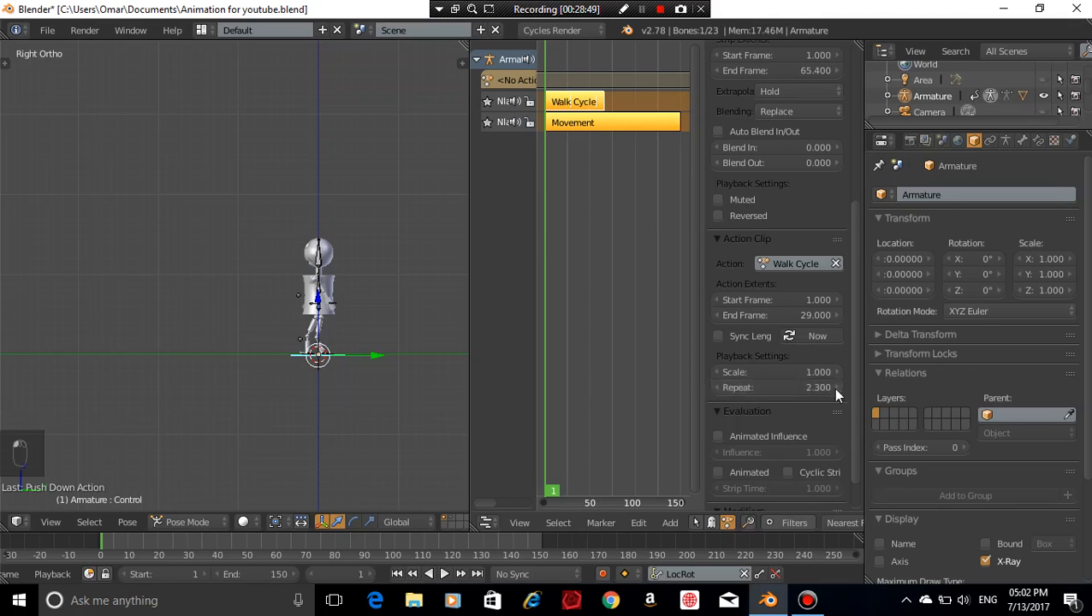
{"action": "left_click", "coordinate": [837, 389]}
{"action": "left_click", "coordinate": [836, 388]}
{"action": "left_click", "coordinate": [837, 389]}
{"action": "left_click", "coordinate": [836, 389]}
{"action": "left_click", "coordinate": [836, 388]}
{"action": "left_click", "coordinate": [836, 388]}
{"action": "left_click", "coordinate": [836, 389]}
{"action": "left_click", "coordinate": [836, 389]}
{"action": "left_click", "coordinate": [836, 388]}
{"action": "left_click", "coordinate": [836, 389]}
{"action": "left_click", "coordinate": [835, 388]}
{"action": "left_click", "coordinate": [835, 389]}
{"action": "left_click", "coordinate": [835, 389]}
{"action": "left_click", "coordinate": [836, 389]}
{"action": "left_click", "coordinate": [835, 389]}
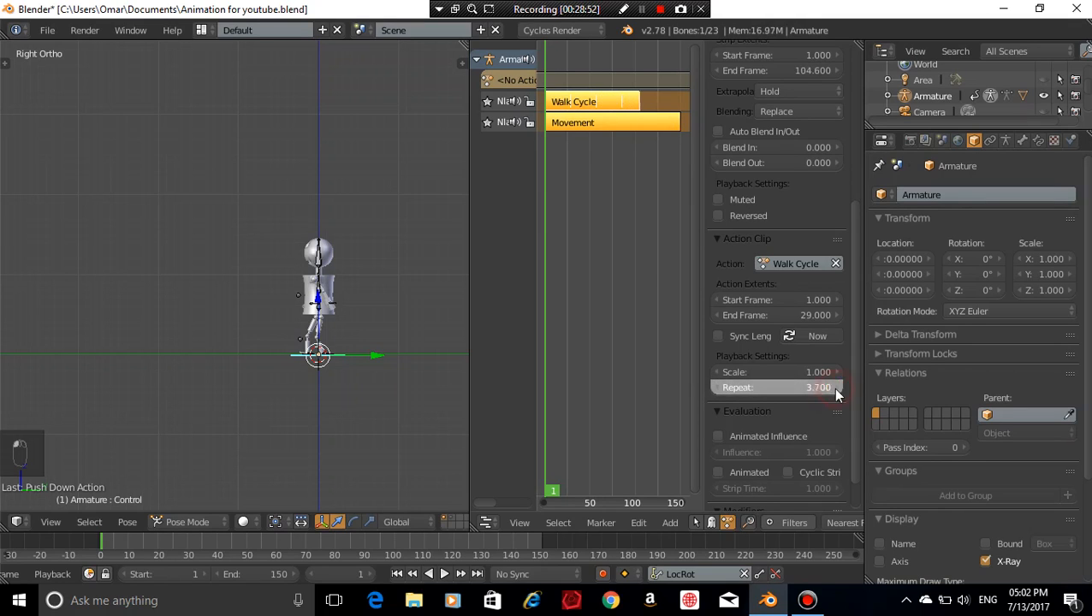
{"action": "left_click", "coordinate": [836, 389]}
{"action": "left_click", "coordinate": [836, 389]}
{"action": "left_click", "coordinate": [836, 388]}
{"action": "left_click", "coordinate": [835, 389]}
{"action": "left_click", "coordinate": [836, 389]}
{"action": "left_click", "coordinate": [835, 388]}
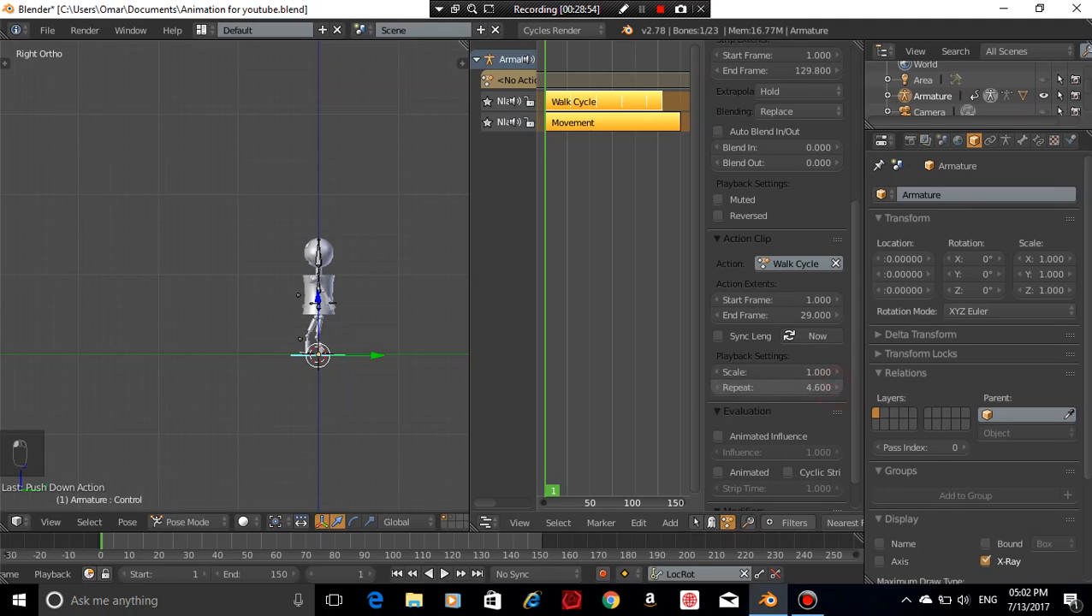
{"action": "left_click", "coordinate": [835, 388]}
{"action": "left_click", "coordinate": [835, 389]}
{"action": "left_click", "coordinate": [835, 388]}
{"action": "left_click", "coordinate": [835, 388]}
{"action": "left_click", "coordinate": [835, 388]}
{"action": "left_click", "coordinate": [835, 389]}
{"action": "left_click", "coordinate": [835, 389]}
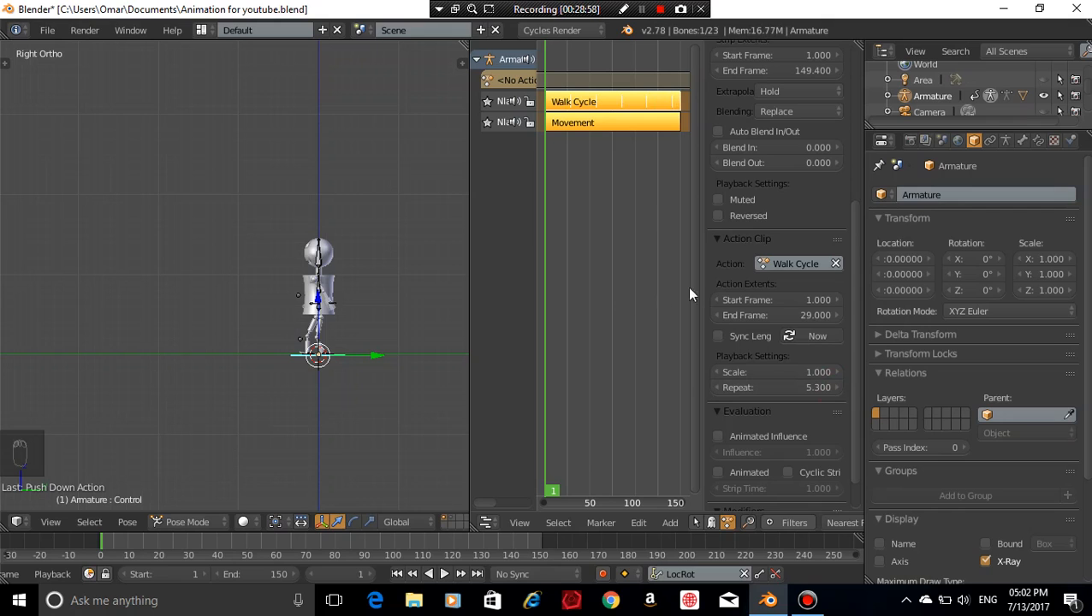
Narrow the NLA properties region to give the strips more room, and save the file over the existing version
{"action": "left_click_drag", "start_coordinate": [702, 284], "coordinate": [797, 244]}
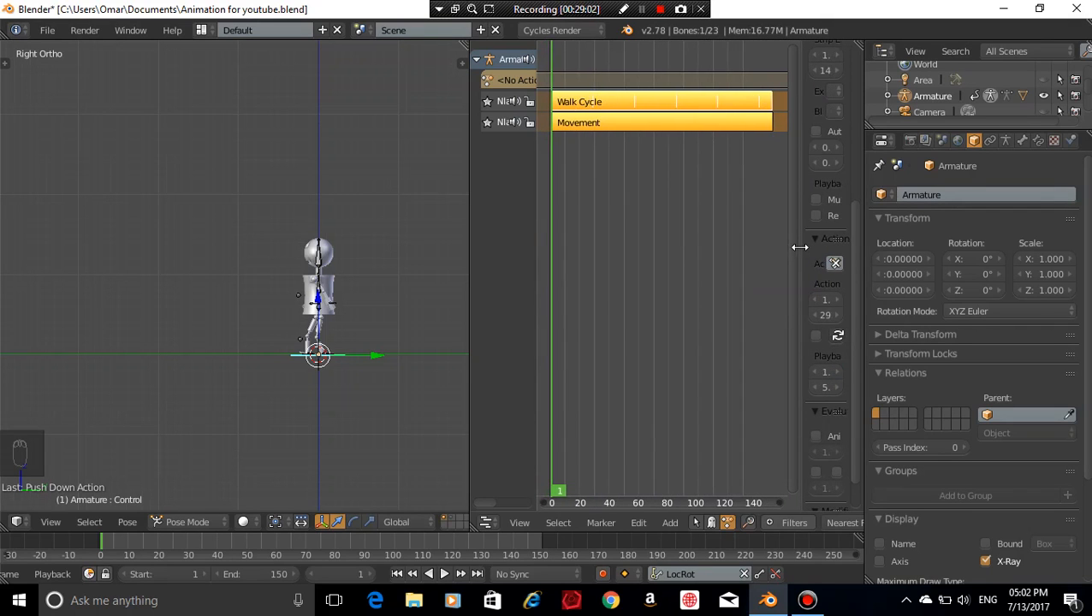
{"action": "key", "text": "ctrl+s"}
{"action": "left_click", "coordinate": [432, 325]}
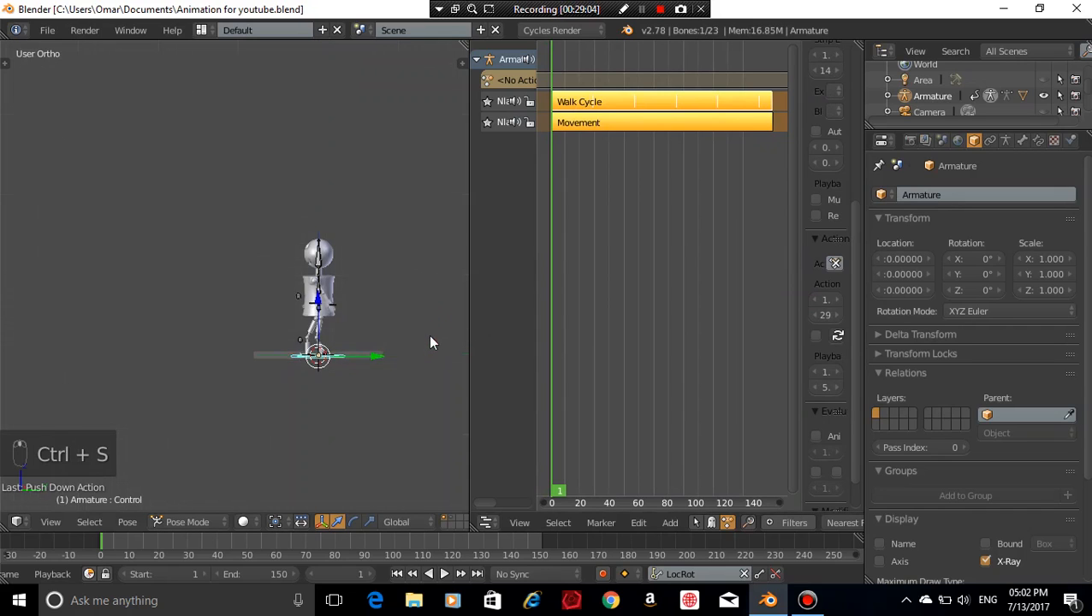
Play the combined walk and forward movement from frame 1 while viewing the rig at an angle, and return to frame 1
{"action": "middle_click_drag", "start_coordinate": [428, 335], "coordinate": [6, 378]}
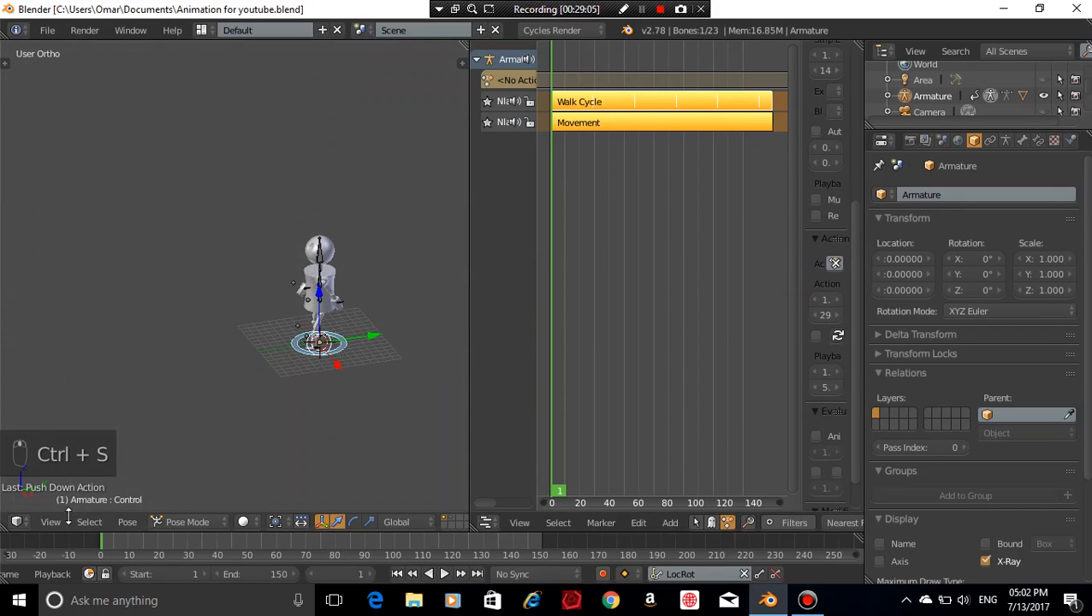
{"action": "left_click", "coordinate": [444, 574]}
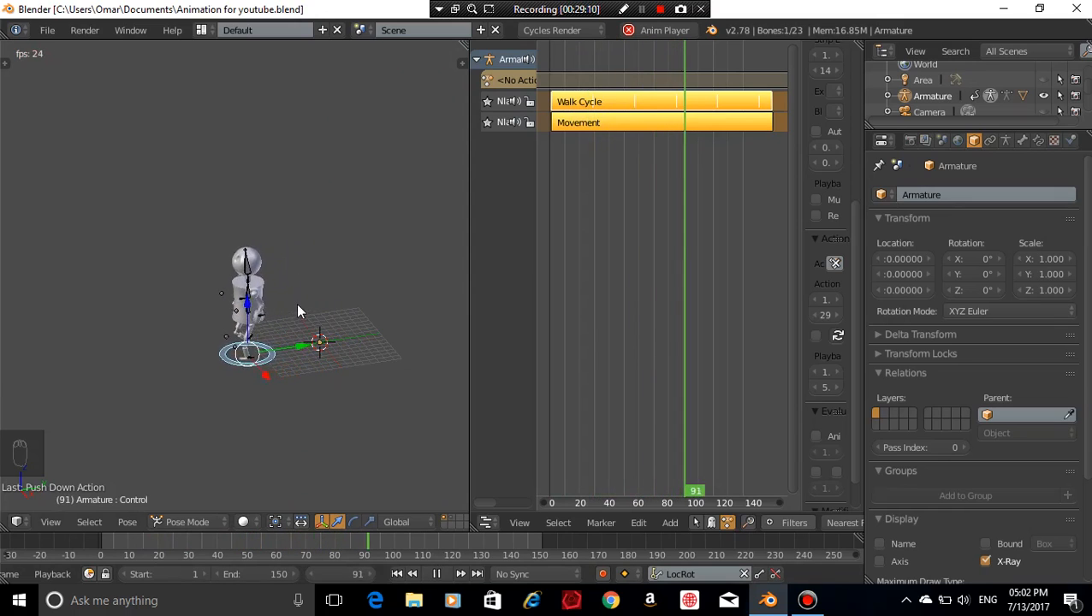
{"action": "middle_click_drag", "start_coordinate": [298, 305], "coordinate": [318, 322]}
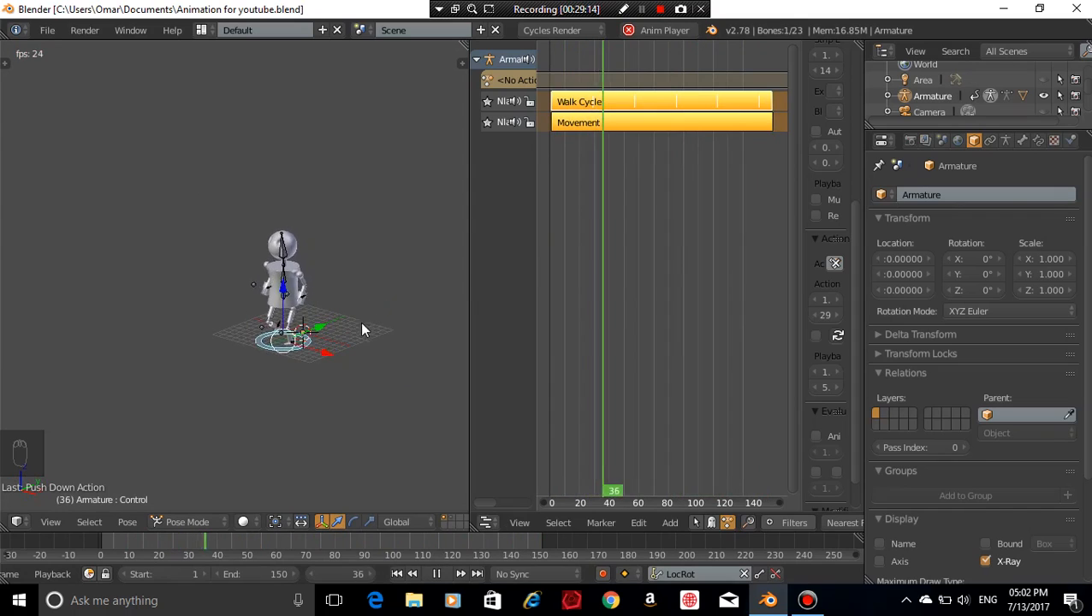
{"action": "left_click", "coordinate": [431, 575]}
{"action": "left_click", "coordinate": [397, 574]}
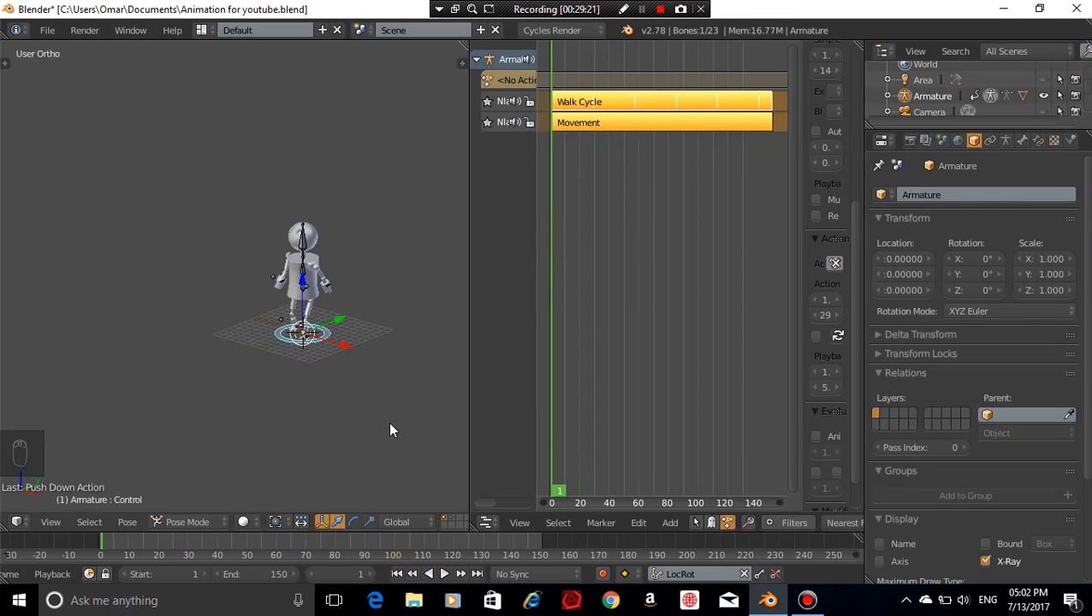
Save the file over the existing version and merge the NLA Editor area into the 3D View, with the rig seen closer
{"action": "key", "text": "ctrl+s"}
{"action": "left_click", "coordinate": [359, 399]}
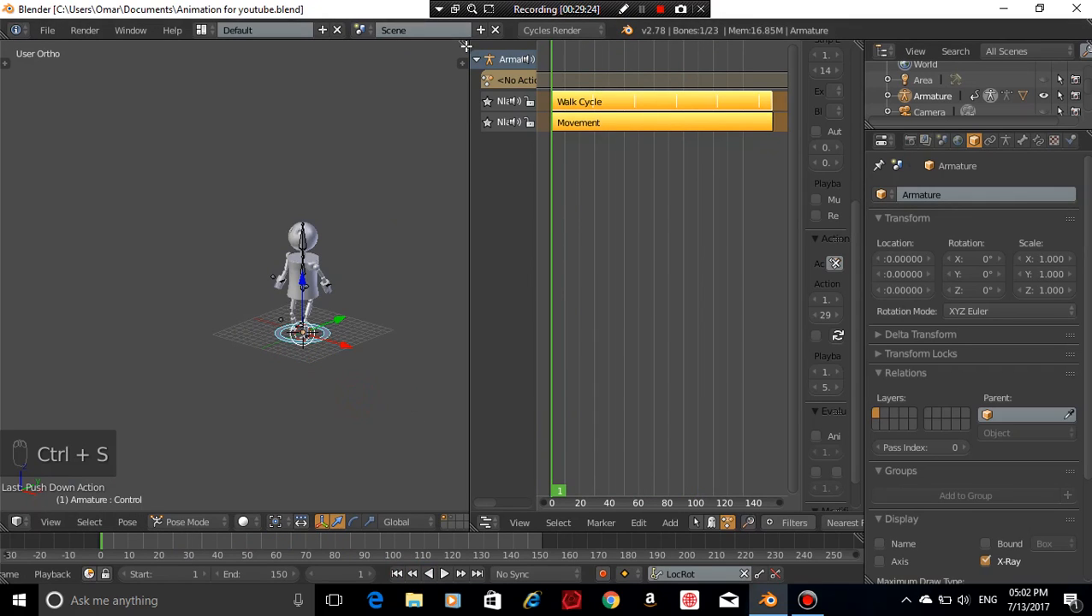
{"action": "left_click_drag", "start_coordinate": [465, 45], "coordinate": [583, 219]}
{"action": "middle_click_drag", "start_coordinate": [678, 309], "coordinate": [634, 327]}
{"action": "scroll", "coordinate": [634, 327], "scroll_direction": "up", "scroll_amount": 2}
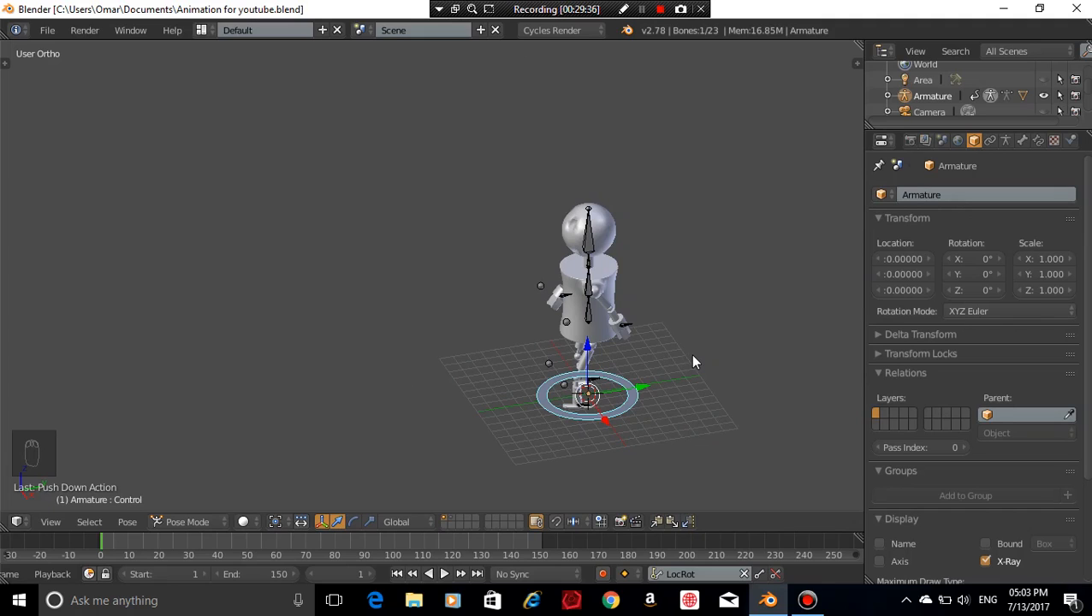
Turn off X-Ray display for the armature so its bones are hidden inside the character mesh
{"action": "left_click", "coordinate": [1022, 141]}
{"action": "left_click", "coordinate": [1006, 141]}
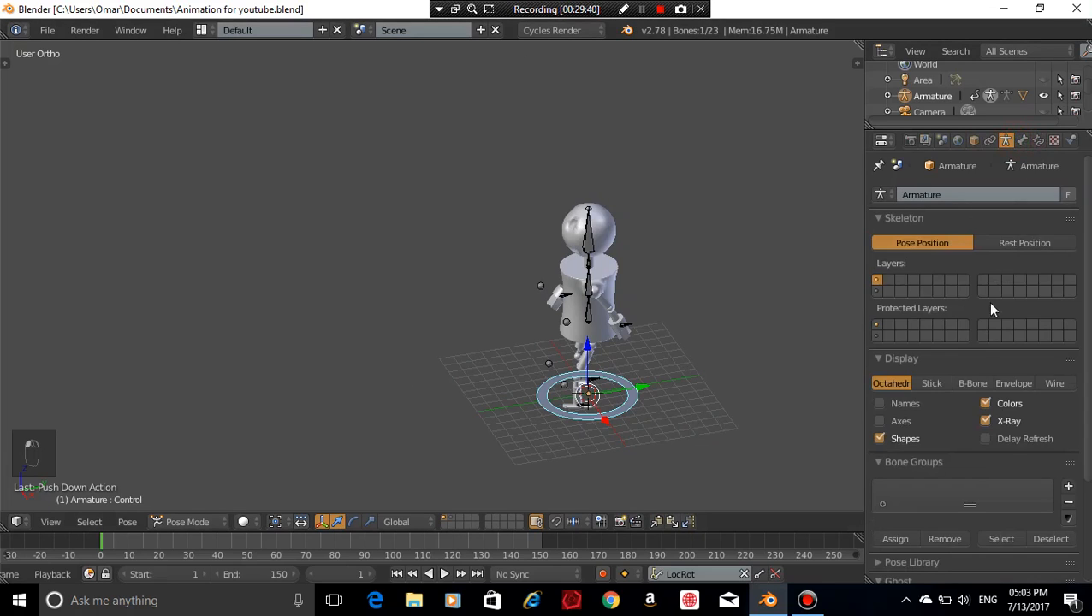
{"action": "left_click", "coordinate": [990, 419]}
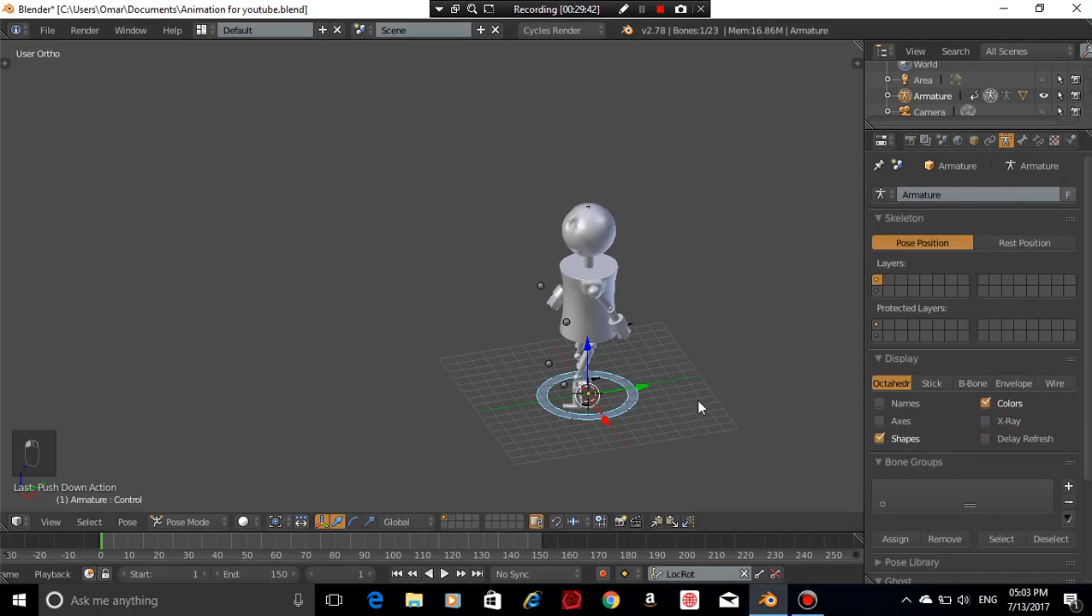
{"action": "middle_click_drag", "start_coordinate": [695, 399], "coordinate": [627, 314]}
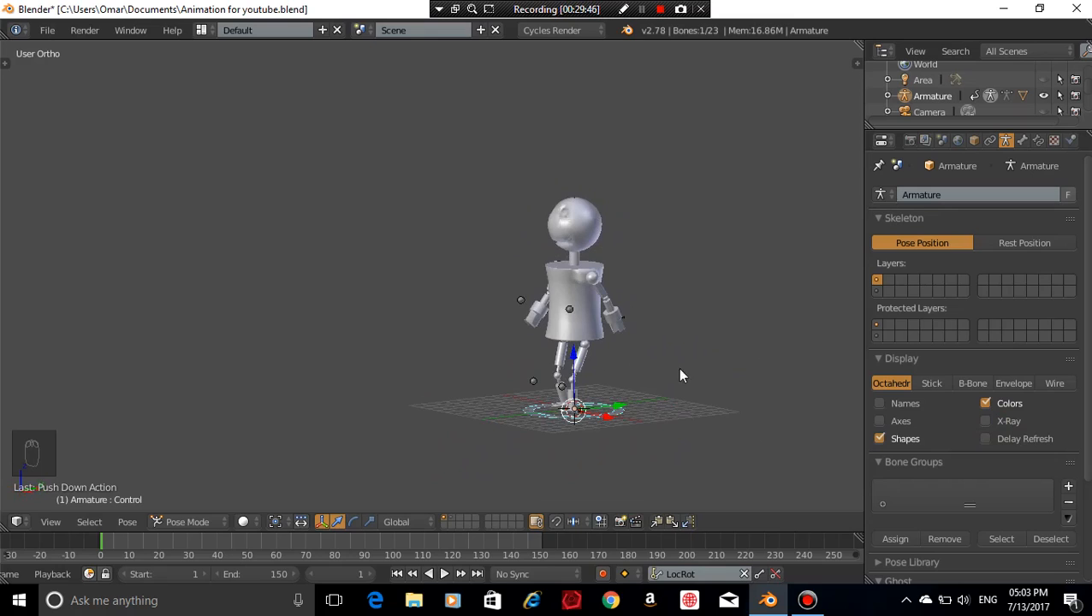
{"action": "middle_click_drag", "start_coordinate": [680, 375], "coordinate": [690, 399]}
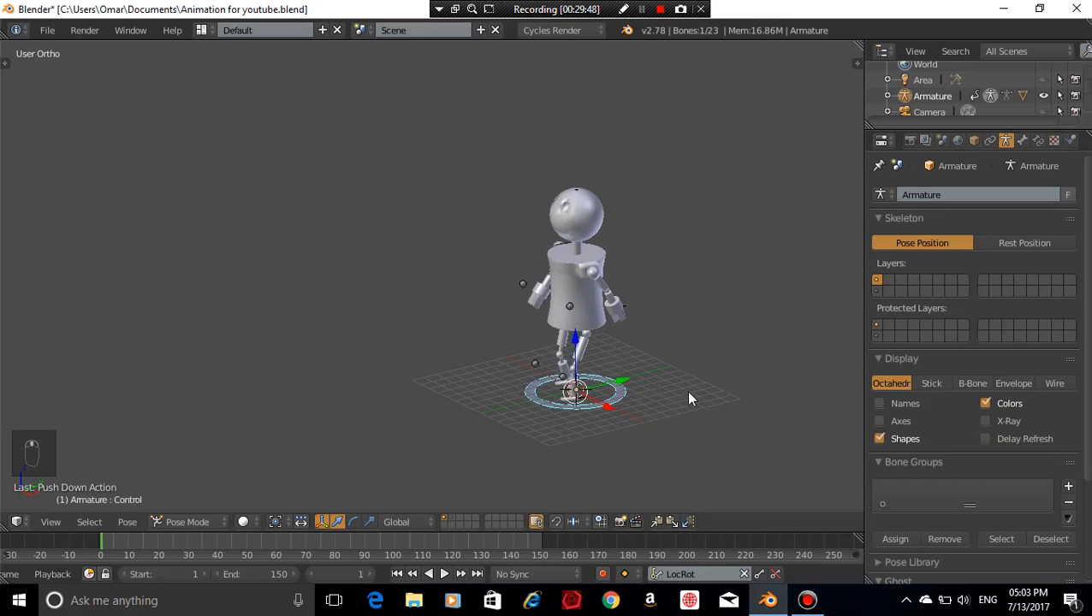
Play the walk animation while viewing the character from the front and at an angle, stop it, and return to frame 1
{"action": "left_click", "coordinate": [446, 574]}
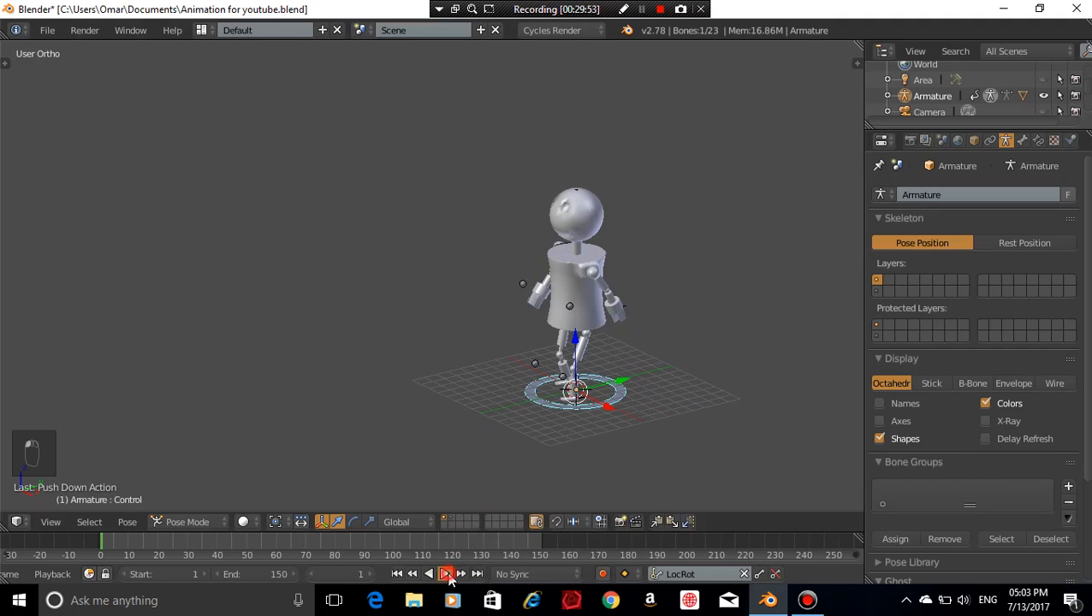
{"action": "middle_click_drag", "start_coordinate": [760, 419], "coordinate": [849, 408]}
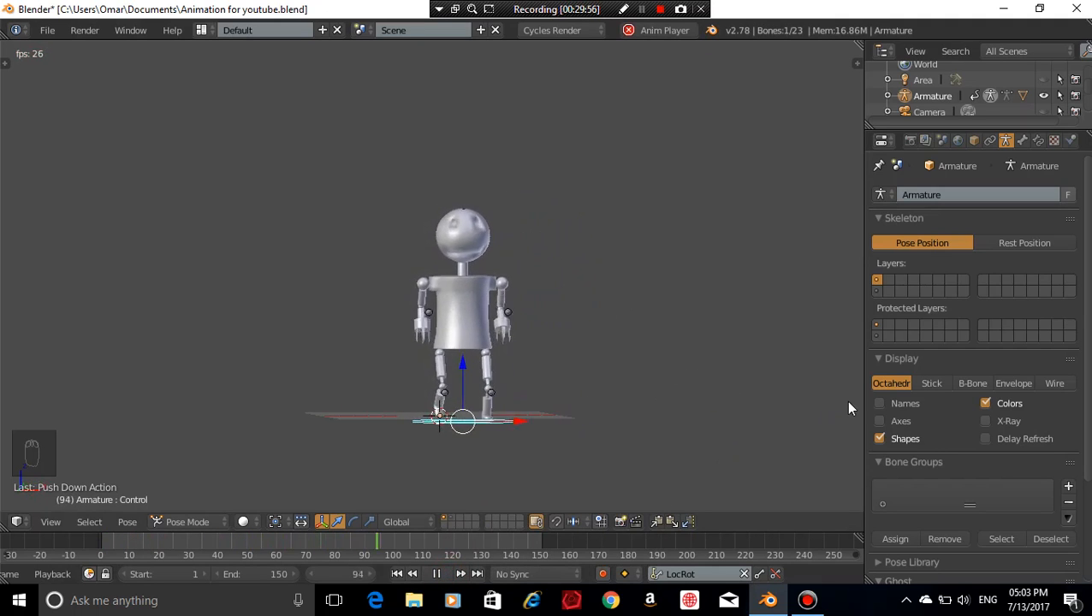
{"action": "middle_click_drag", "start_coordinate": [804, 340], "coordinate": [676, 358]}
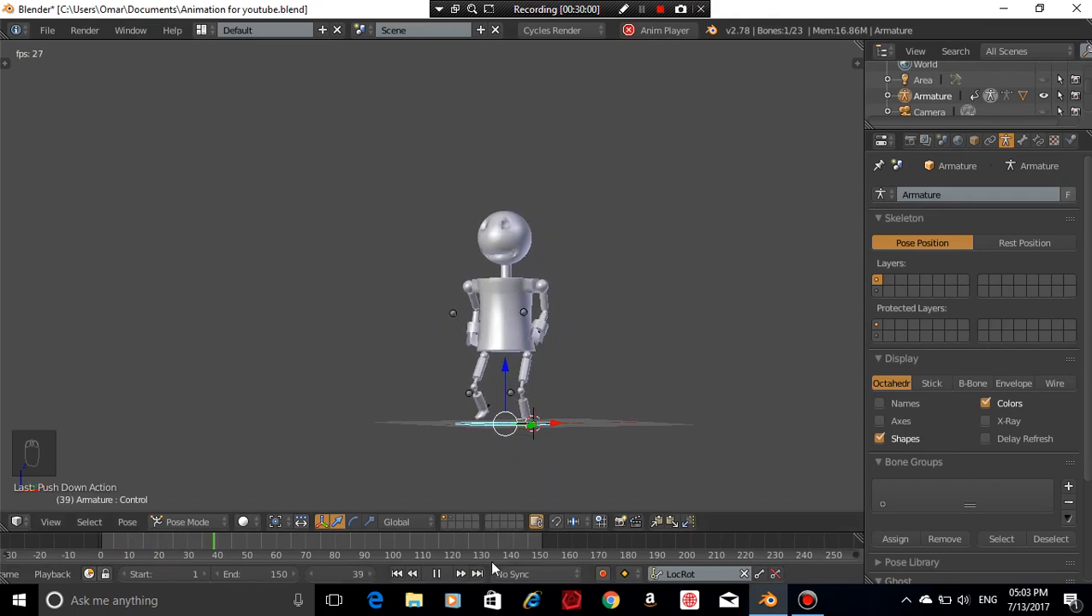
{"action": "left_click", "coordinate": [436, 573]}
{"action": "middle_click_drag", "start_coordinate": [564, 384], "coordinate": [519, 426]}
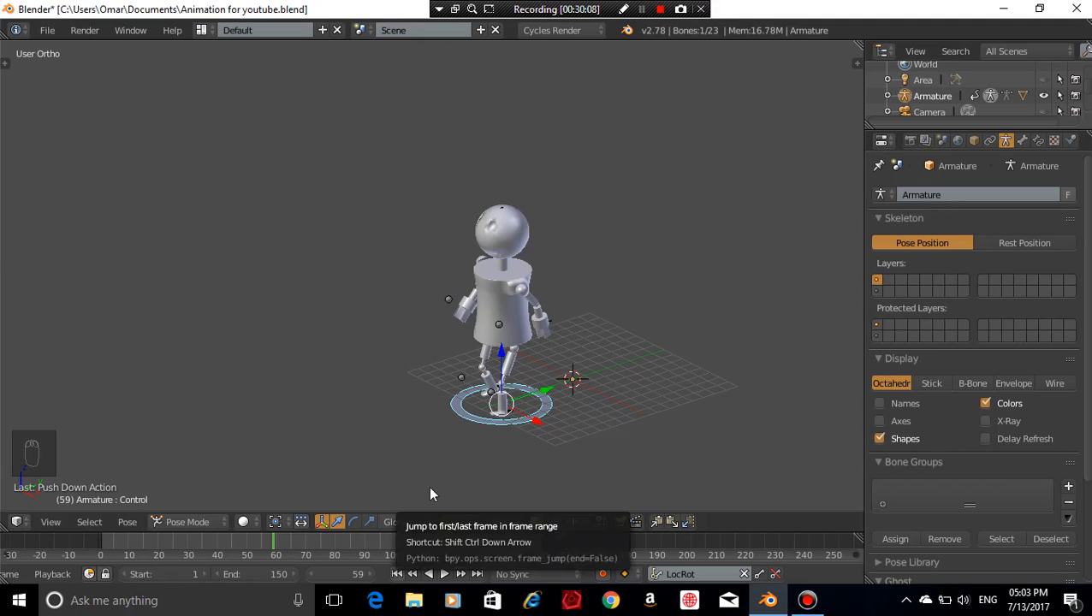
{"action": "left_click", "coordinate": [397, 574]}
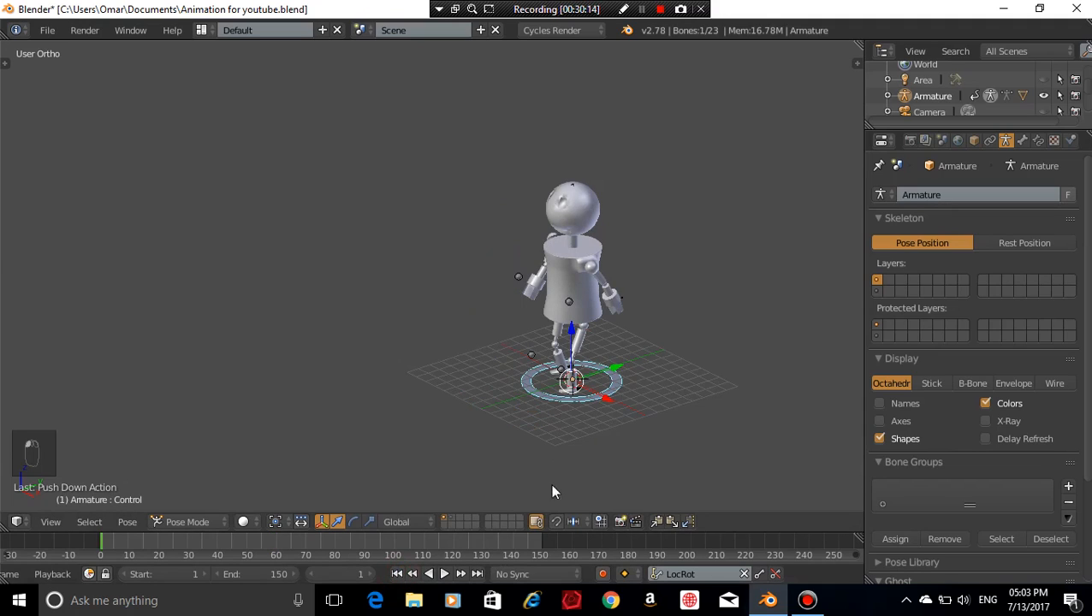